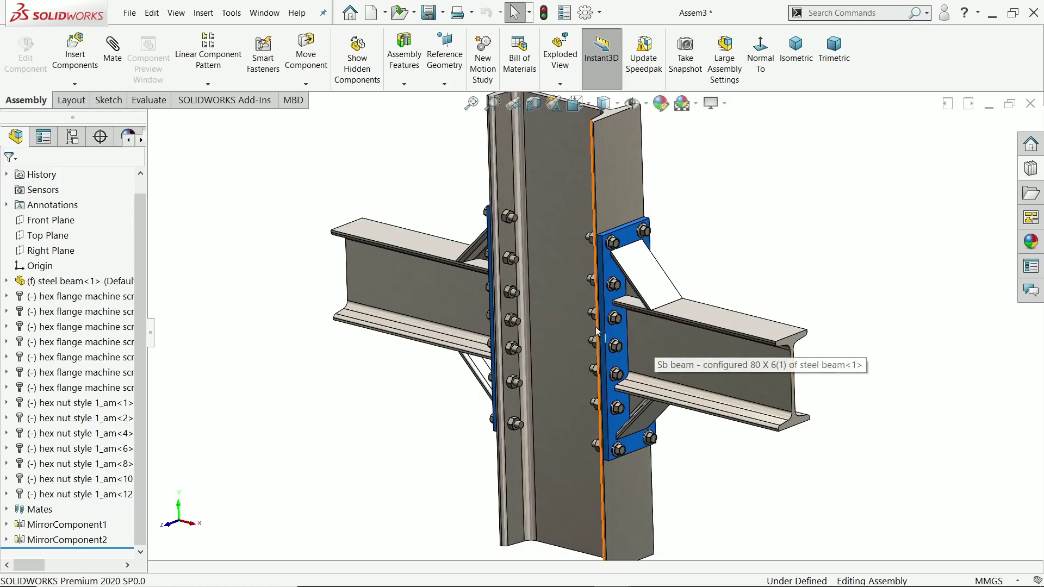
Examine the finished beam assembly and the dimensioned Steel structure.PNG drawing, ending at the empty part.
{"action": "scroll", "coordinate": [593, 328], "scroll_direction": "down", "scroll_amount": 5}
{"action": "scroll", "coordinate": [593, 328], "scroll_direction": "up", "scroll_amount": 4}
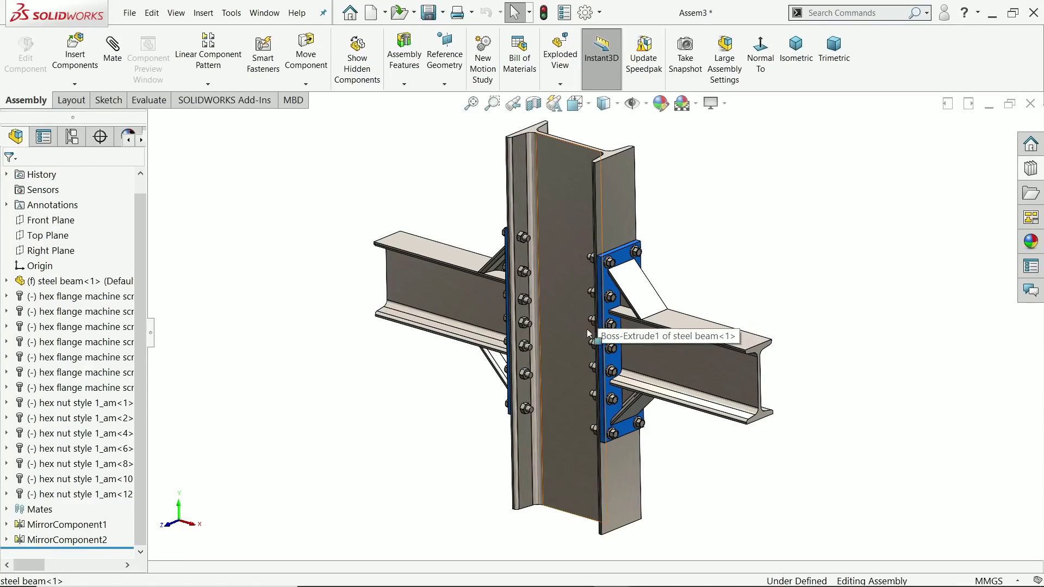
{"action": "mouse_move", "coordinate": [551, 364]}
{"action": "middle_mouse_down"}
{"action": "mouse_move", "coordinate": [587, 349]}
{"action": "mouse_move", "coordinate": [547, 361]}
{"action": "middle_mouse_up"}
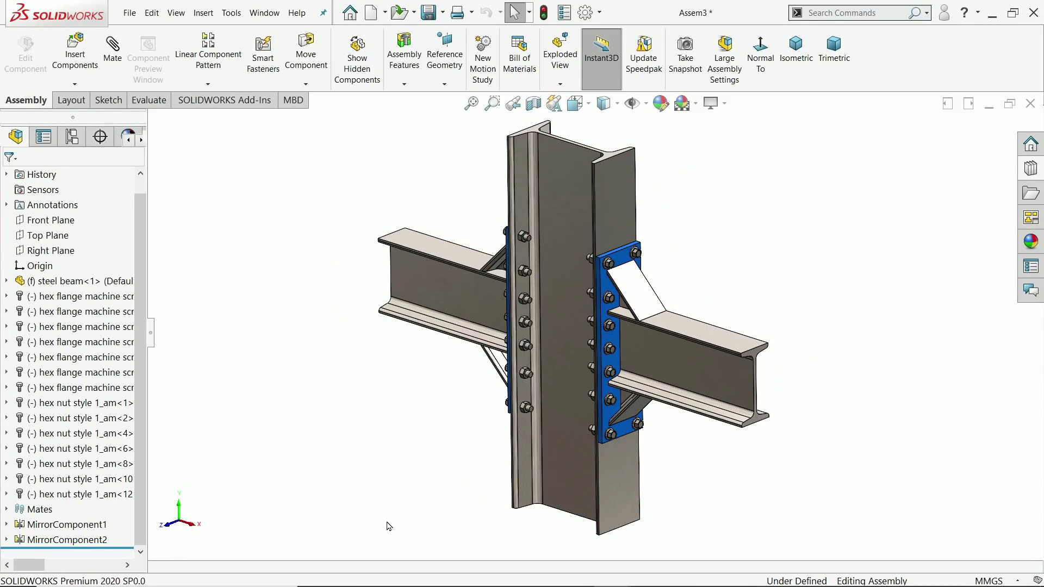
{"action": "key", "text": "alt+Tab"}
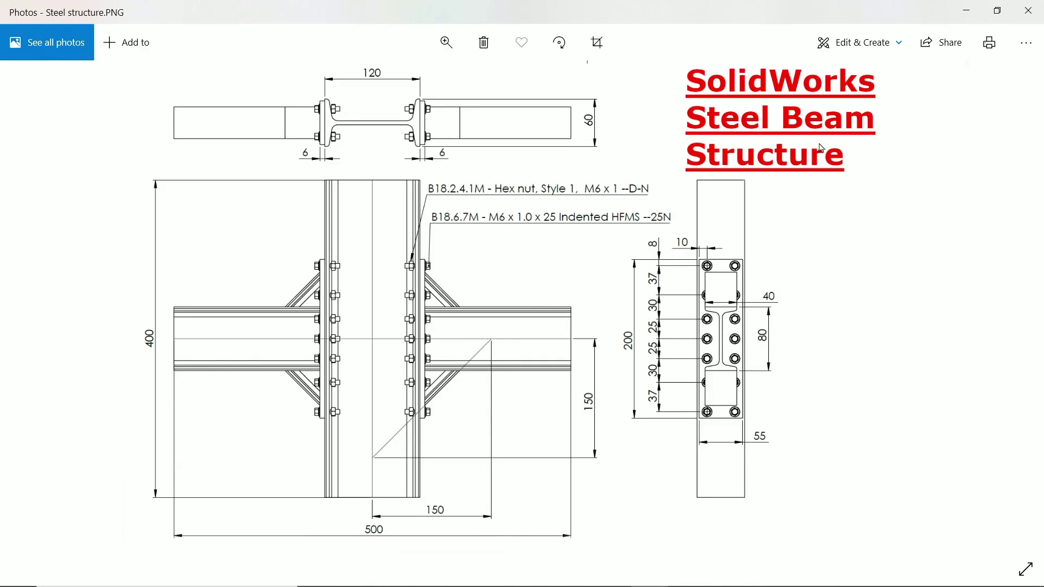
{"action": "left_click", "coordinate": [966, 13]}
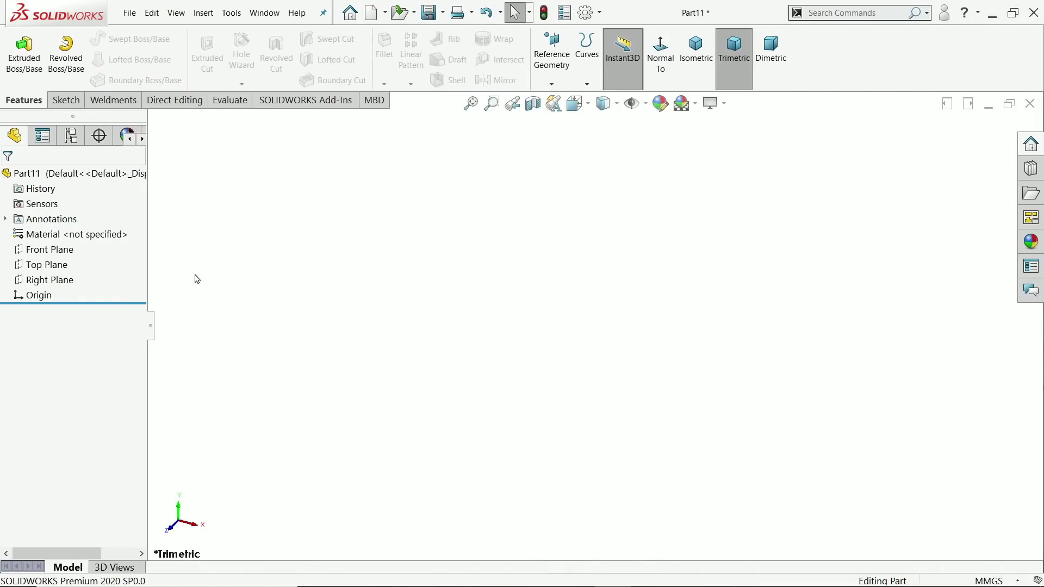
{"action": "right_click", "coordinate": [113, 98]}
{"action": "mouse_move", "coordinate": [163, 134]}
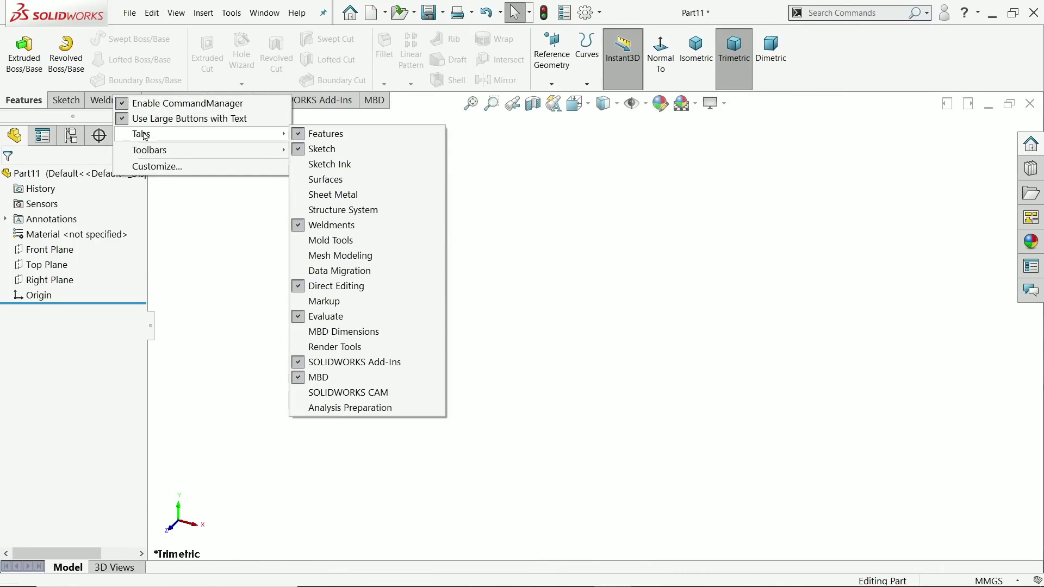
{"action": "left_click", "coordinate": [548, 223]}
Start a sketch on the Front Plane and draw a vertical line about 160 mm long through the origin.
{"action": "left_click", "coordinate": [71, 253]}
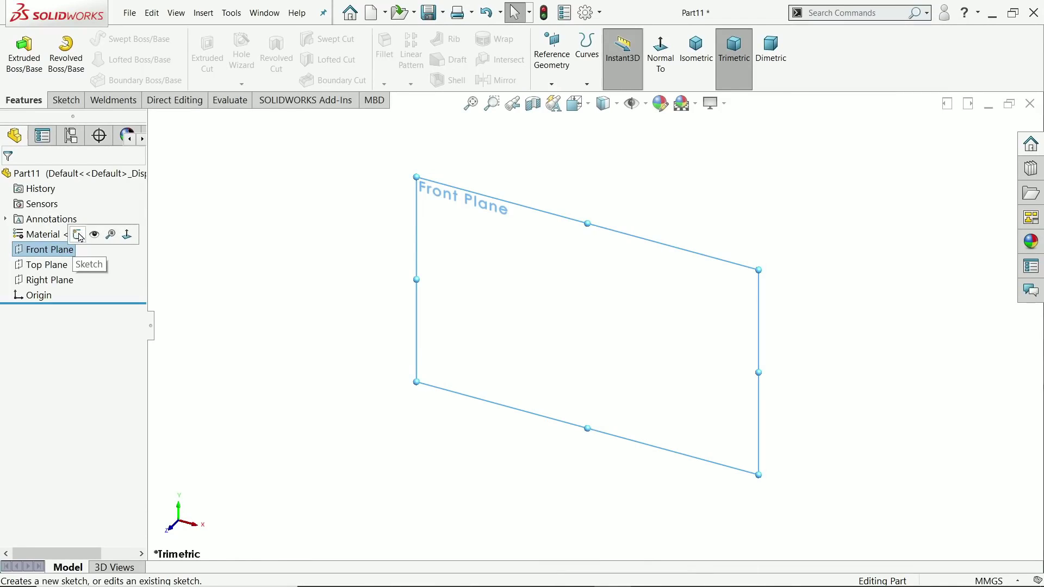
{"action": "left_click", "coordinate": [79, 234]}
{"action": "left_click", "coordinate": [89, 39]}
{"action": "left_click", "coordinate": [594, 131]}
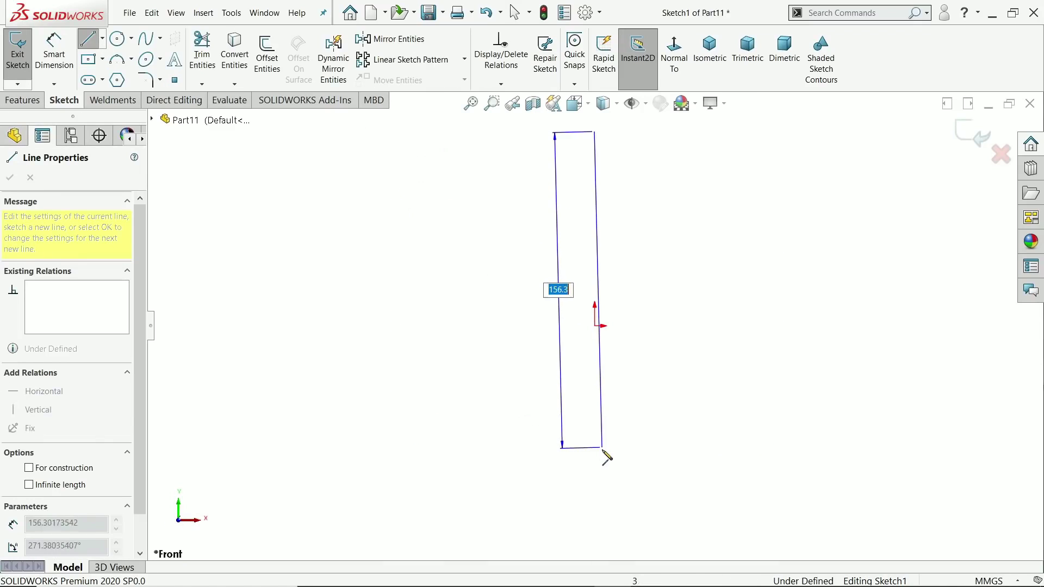
{"action": "left_click", "coordinate": [594, 457]}
{"action": "right_click", "coordinate": [663, 420]}
{"action": "left_click", "coordinate": [693, 429]}
Draw a horizontal line about 224 mm long across the vertical line, slightly below the origin.
{"action": "key", "text": "l"}
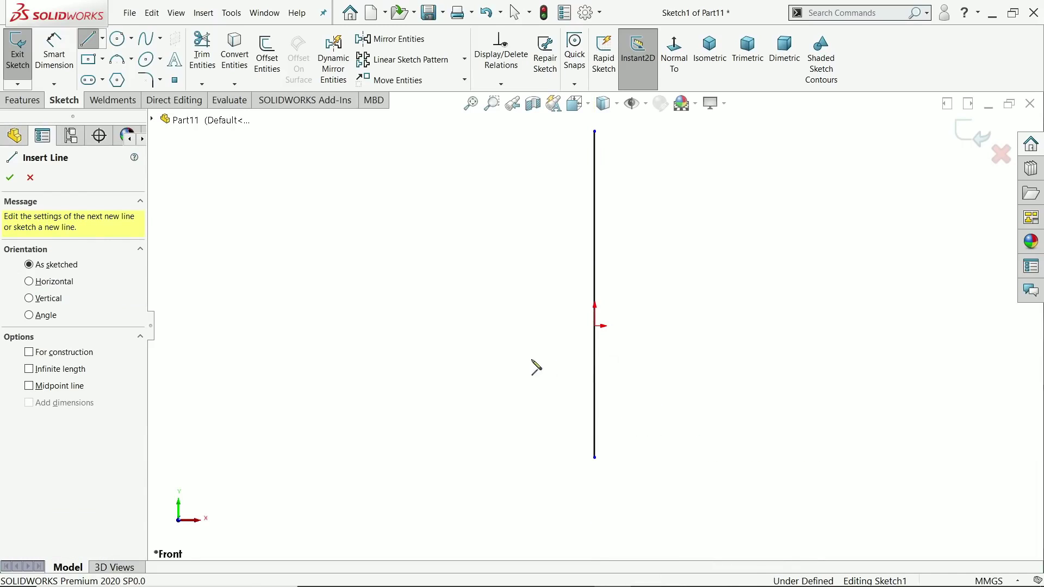
{"action": "left_click_drag", "start_coordinate": [325, 343], "coordinate": [509, 355]}
{"action": "left_click", "coordinate": [778, 344]}
{"action": "right_click", "coordinate": [793, 275]}
{"action": "left_click", "coordinate": [819, 325]}
Centre the vertical and horizontal lines on the origin with Midpoint relations.
{"action": "scroll", "coordinate": [597, 372], "scroll_direction": "down", "scroll_amount": 2}
{"action": "scroll", "coordinate": [609, 329], "scroll_direction": "up", "scroll_amount": 2}
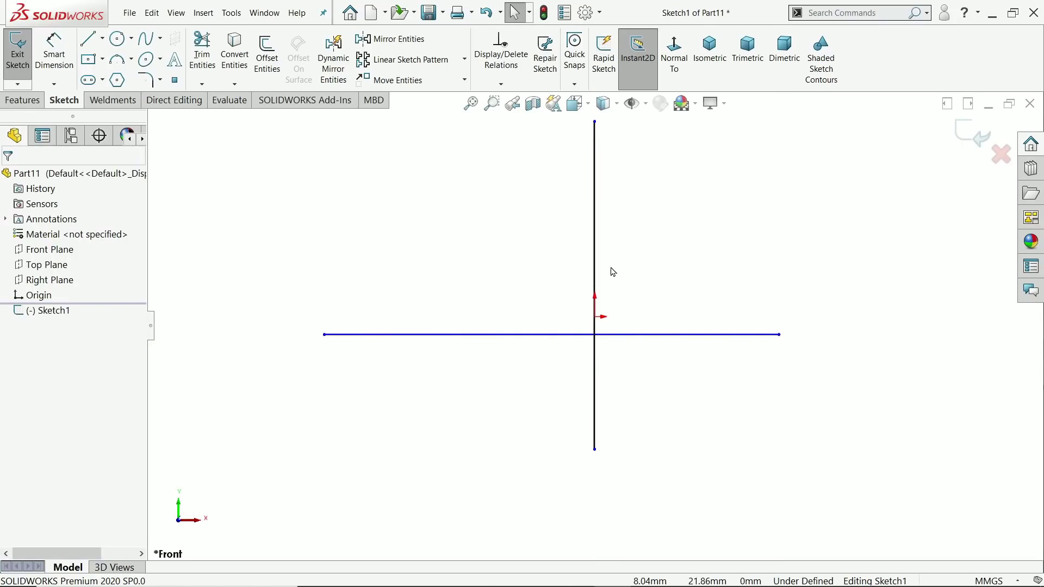
{"action": "left_click", "coordinate": [596, 318]}
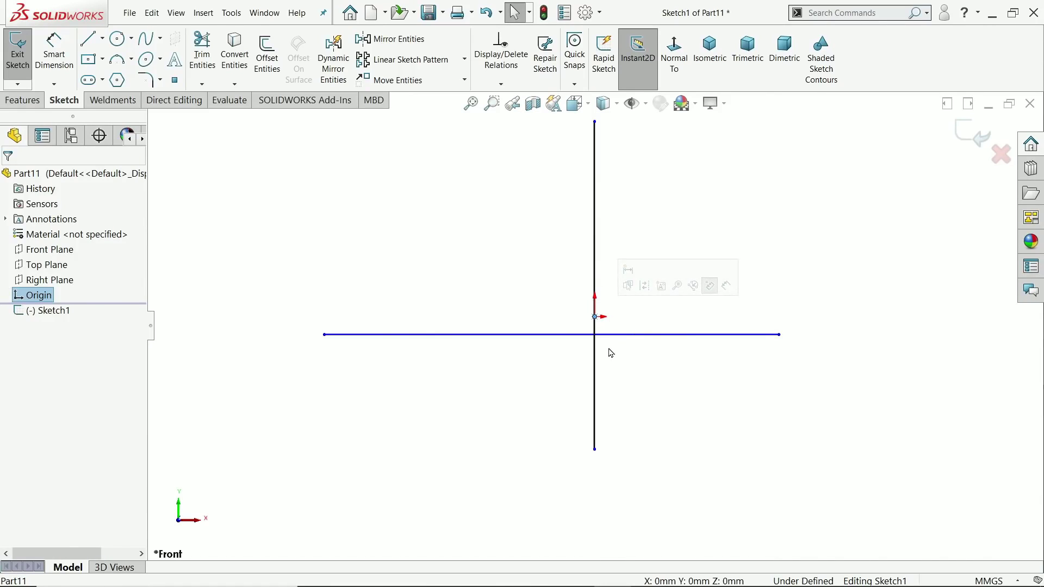
{"action": "left_click", "coordinate": [596, 282], "text": "ctrl"}
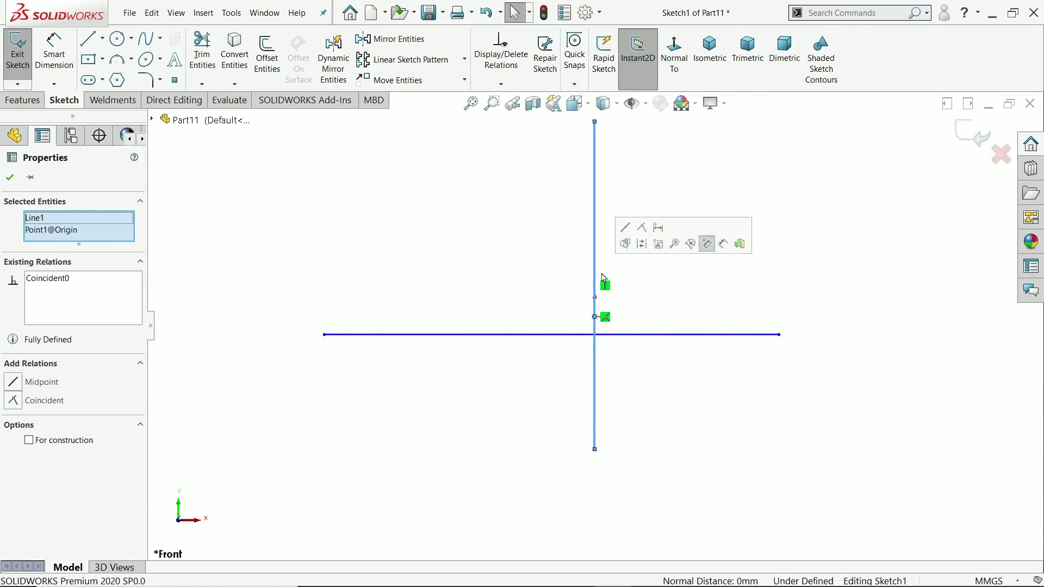
{"action": "left_click", "coordinate": [629, 234]}
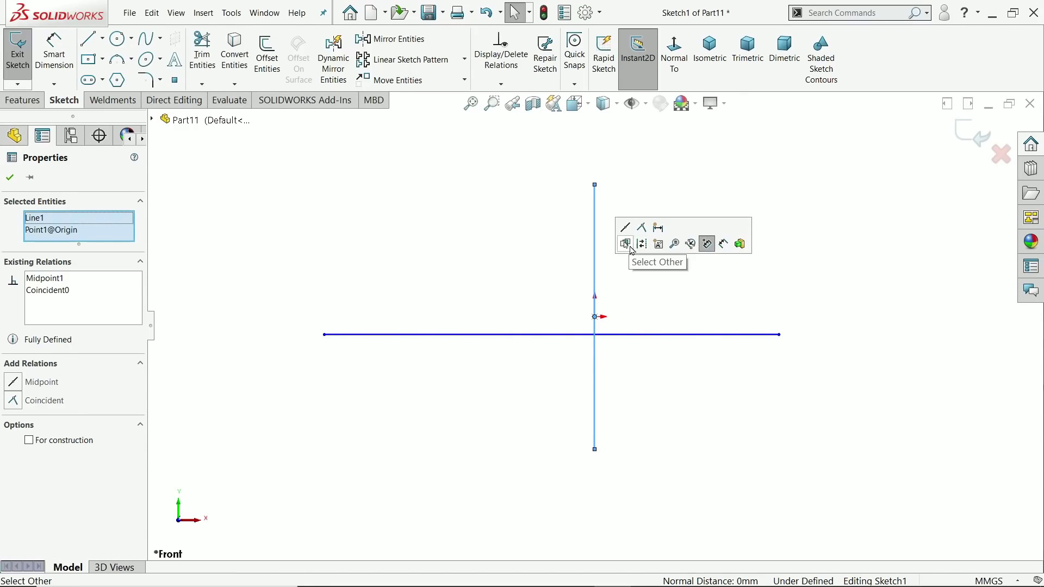
{"action": "left_click", "coordinate": [633, 336]}
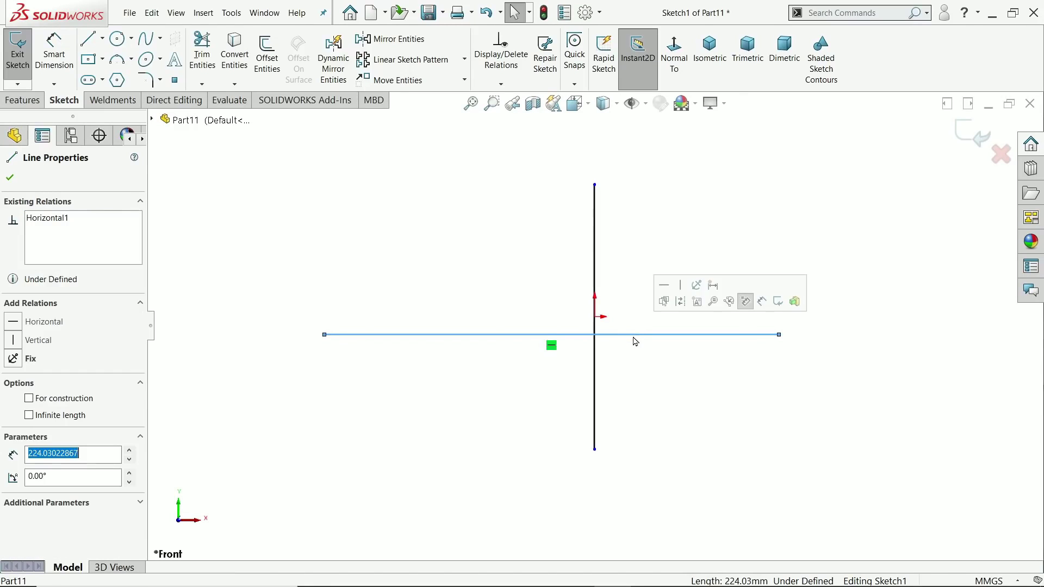
{"action": "left_click", "coordinate": [597, 321], "text": "ctrl"}
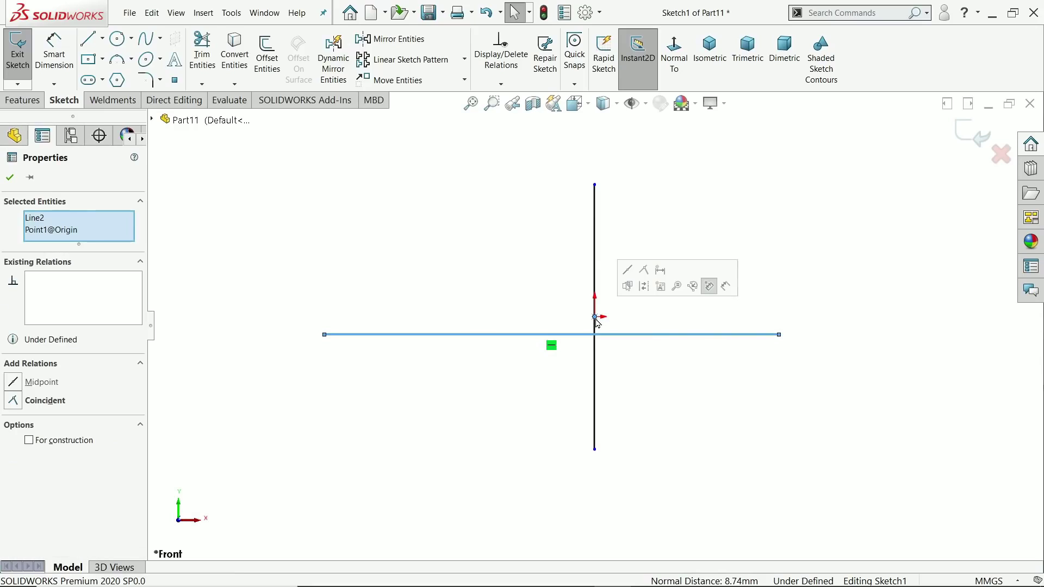
{"action": "left_click", "coordinate": [628, 277]}
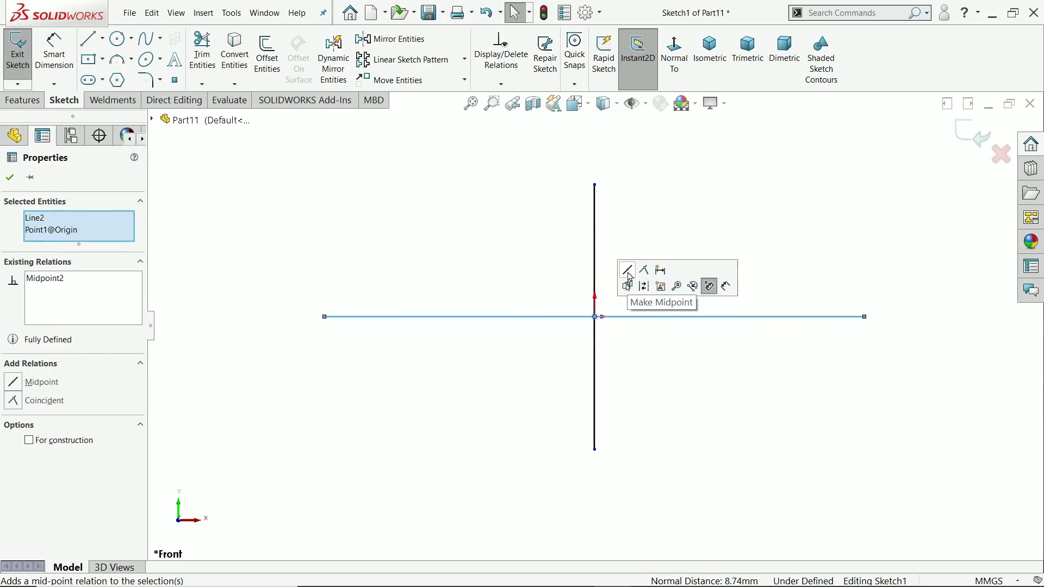
{"action": "left_click", "coordinate": [680, 223]}
Dimension the vertical line's length to 400 mm.
{"action": "left_click", "coordinate": [56, 56]}
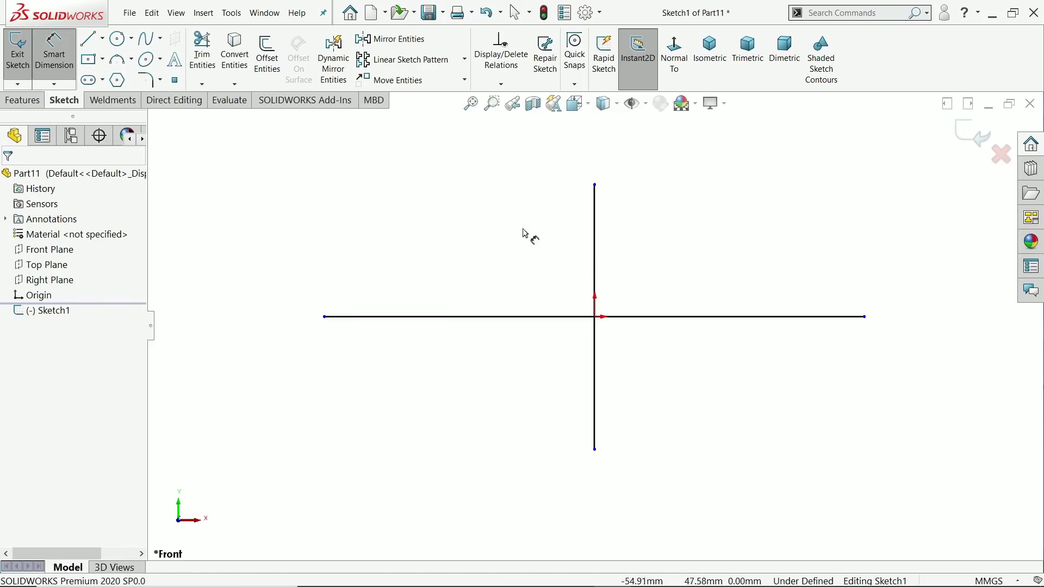
{"action": "left_click", "coordinate": [596, 263]}
{"action": "left_click", "coordinate": [217, 296]}
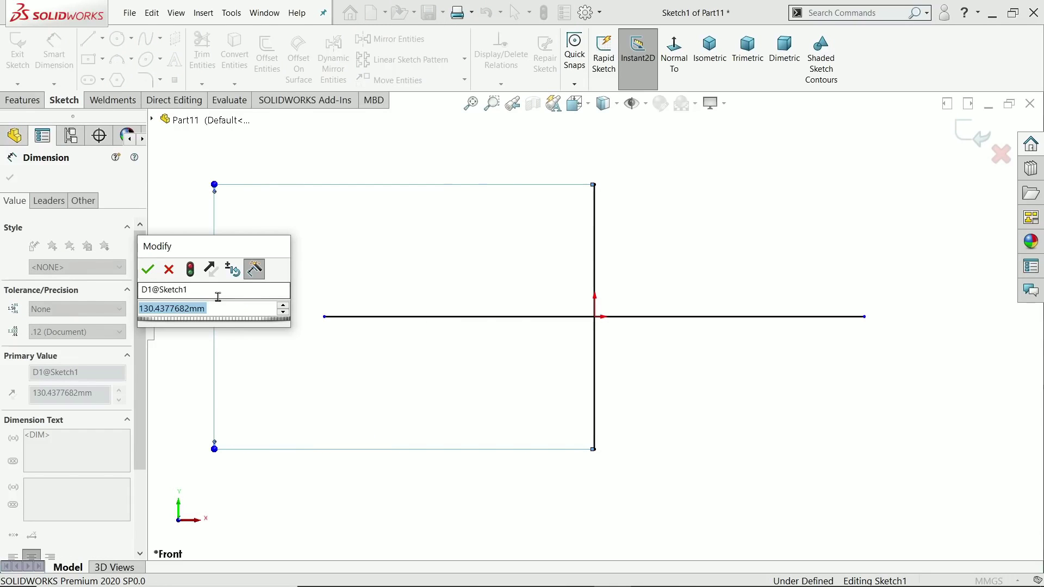
{"action": "type", "text": "400"}
{"action": "key", "text": "Return"}
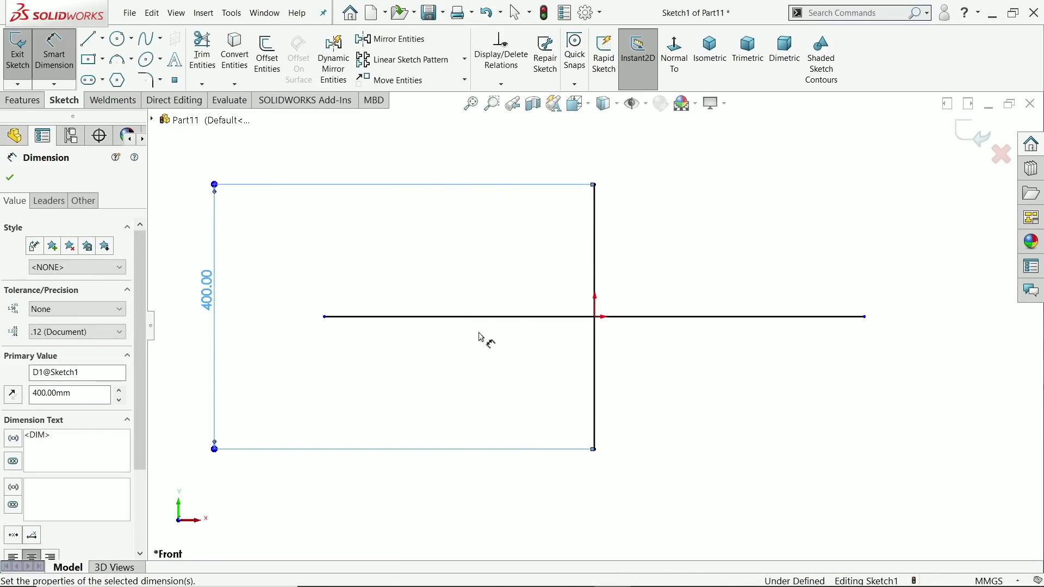
Dimension the horizontal line's length to 500 mm.
{"action": "left_click", "coordinate": [544, 318]}
{"action": "left_click", "coordinate": [601, 485]}
{"action": "type", "text": "500"}
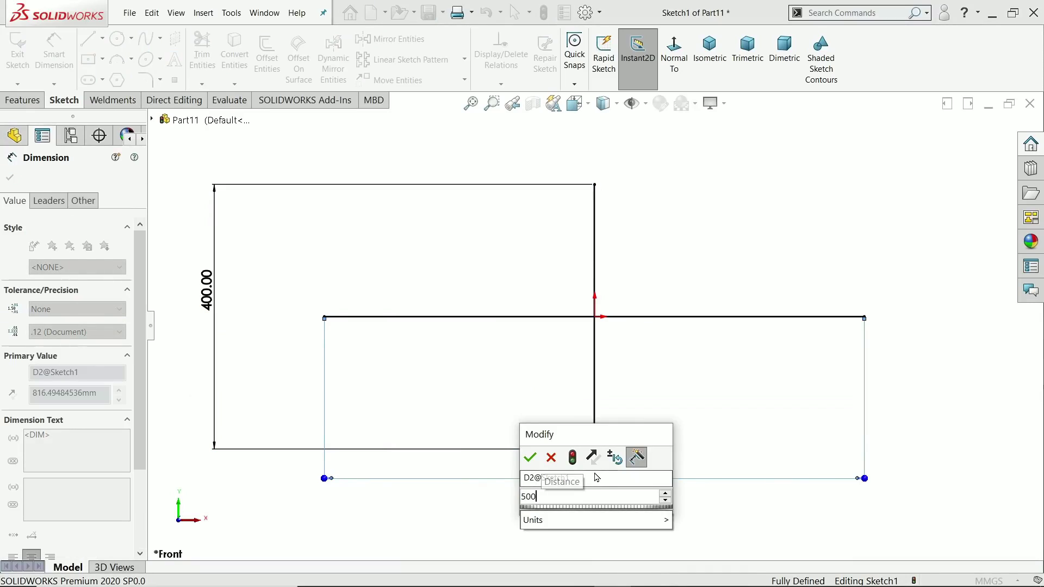
{"action": "key", "text": "Return"}
Draw a diagonal line about 144 mm long from the horizontal line's right half to the vertical line's lower half.
{"action": "key", "text": "l"}
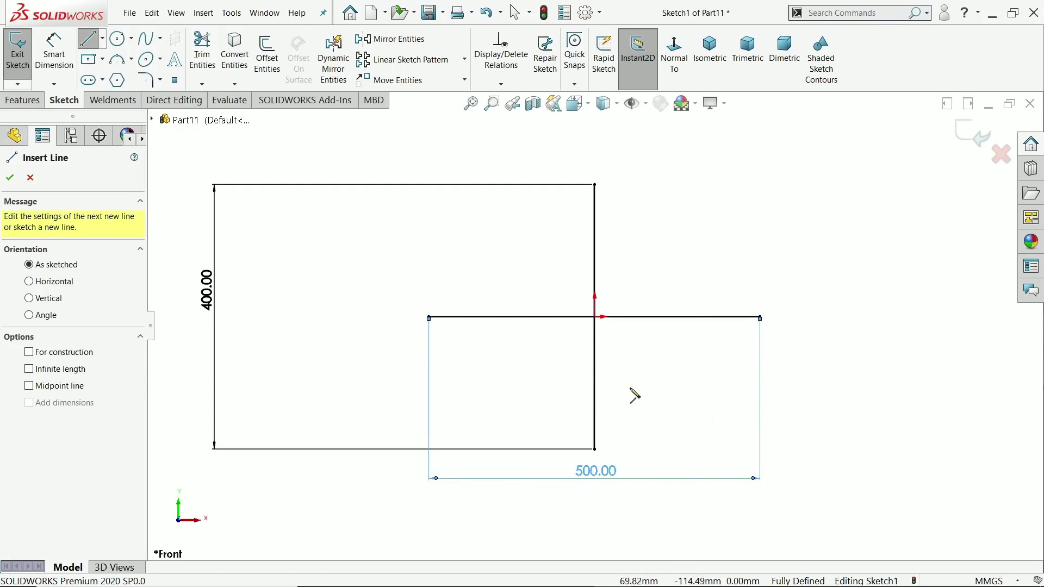
{"action": "scroll", "coordinate": [645, 401], "scroll_direction": "down", "scroll_amount": 3}
{"action": "left_click", "coordinate": [683, 254]}
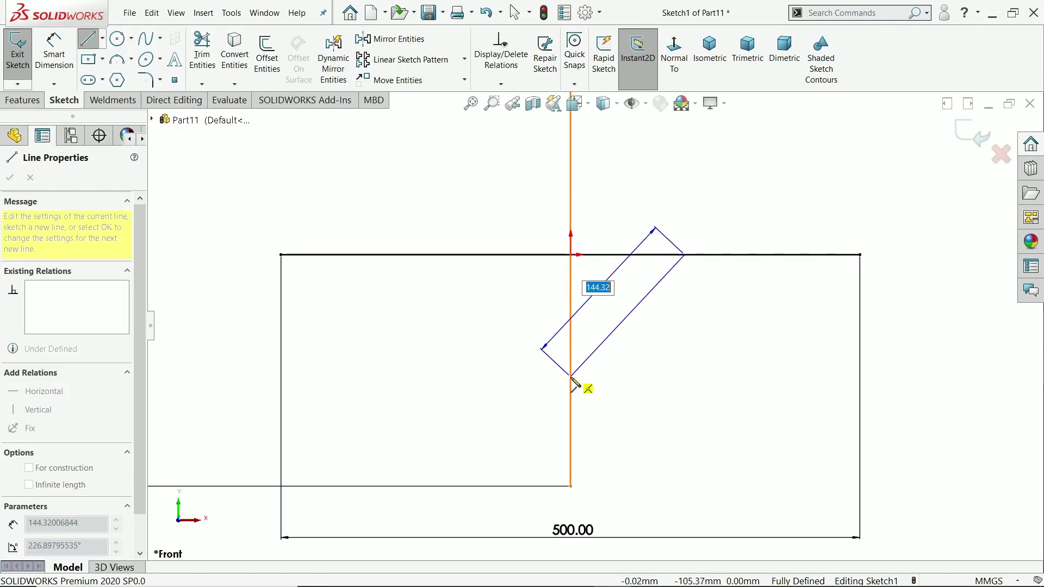
{"action": "left_click", "coordinate": [570, 376]}
{"action": "right_click", "coordinate": [630, 387]}
{"action": "left_click", "coordinate": [647, 391]}
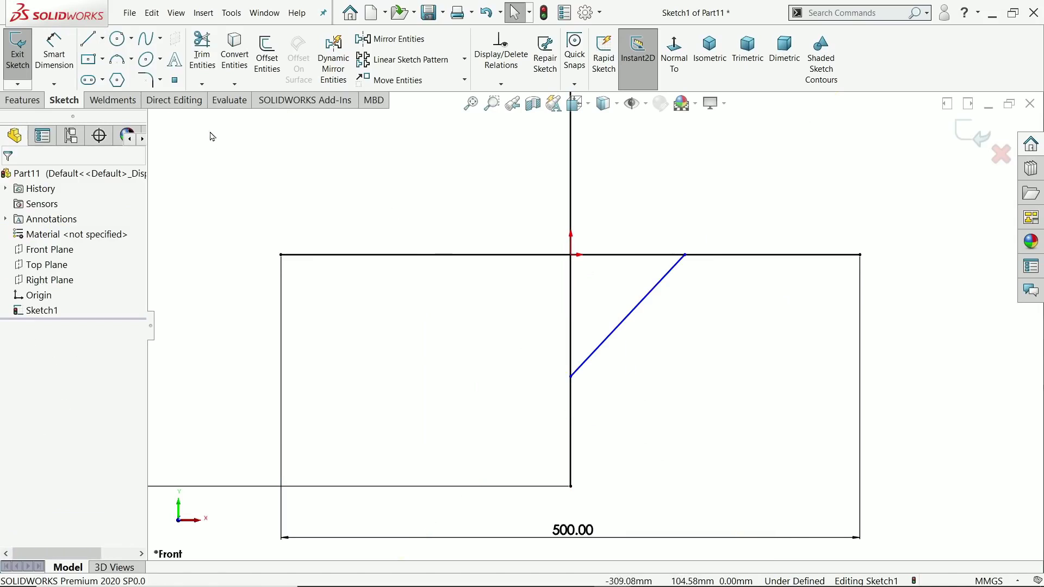
Dimension the diagonal's upper endpoint 150 mm horizontally from the origin.
{"action": "left_click", "coordinate": [54, 54]}
{"action": "left_click", "coordinate": [685, 254]}
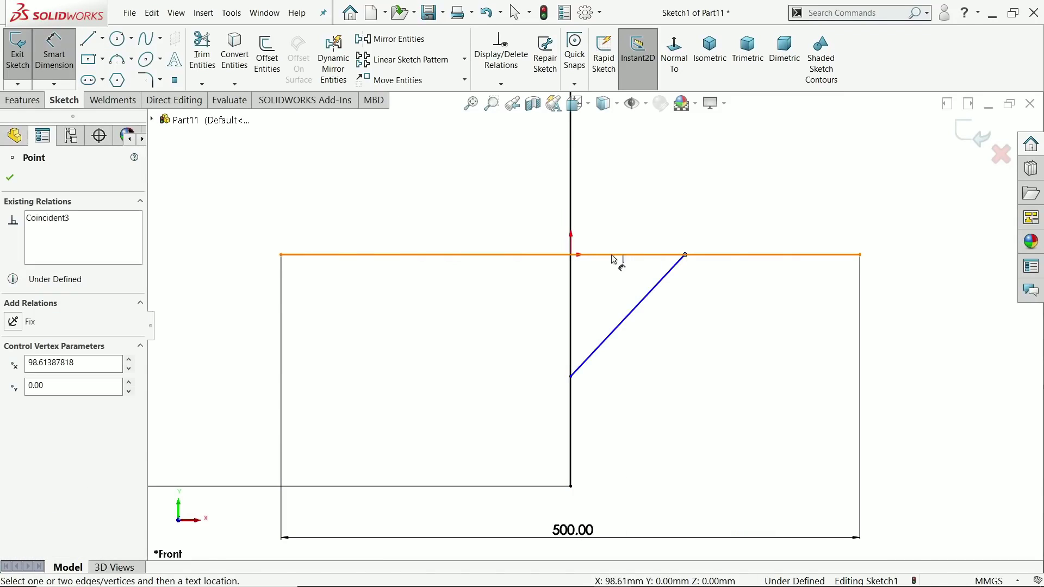
{"action": "left_click", "coordinate": [571, 254]}
{"action": "left_click", "coordinate": [637, 210]}
{"action": "type", "text": "150"}
{"action": "key", "text": "Return"}
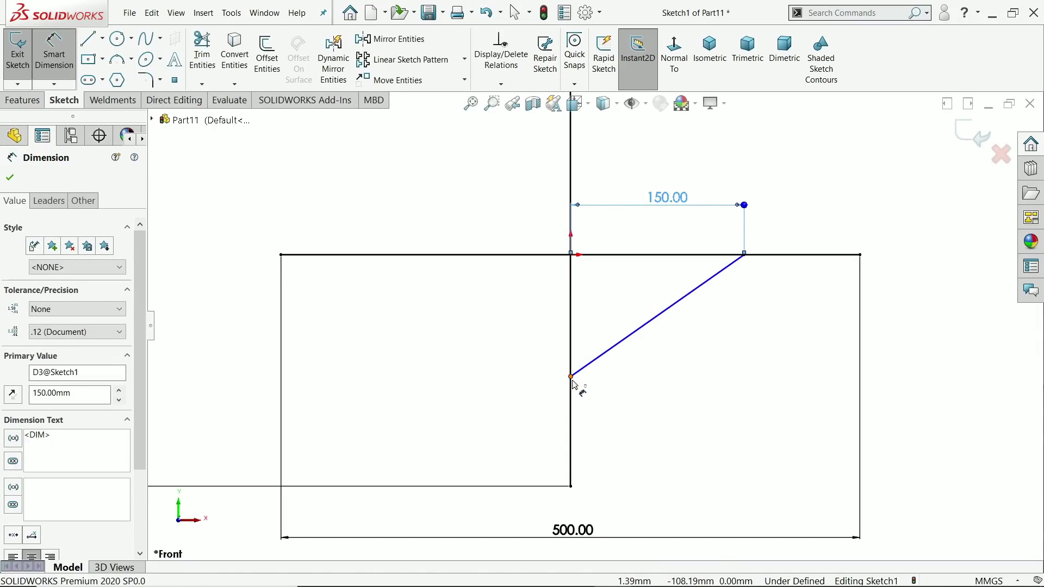
Dimension the diagonal's lower endpoint 150 mm vertically from the origin and leave the dimension tool.
{"action": "left_click", "coordinate": [572, 377]}
{"action": "left_click", "coordinate": [571, 255]}
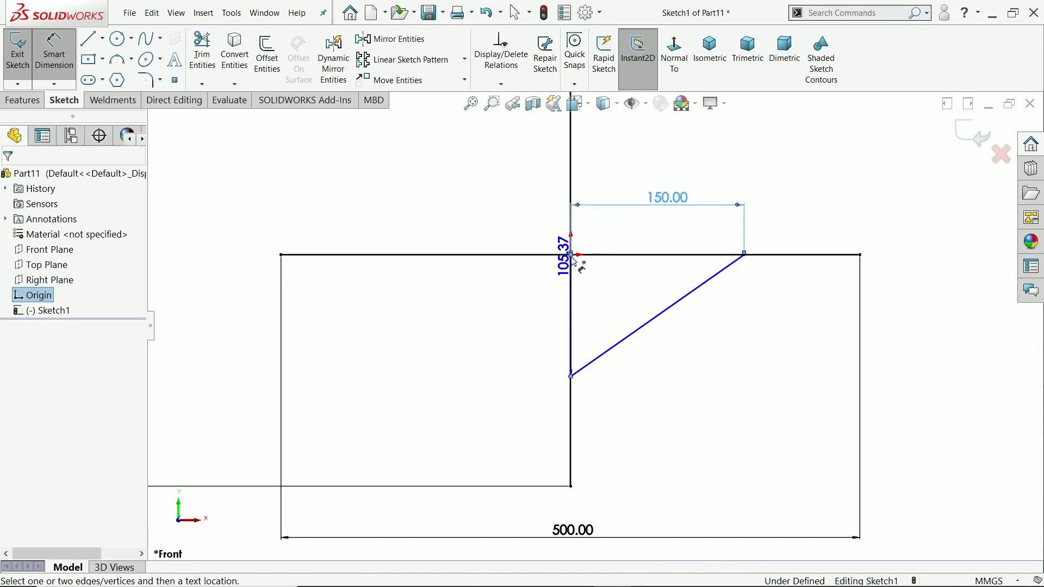
{"action": "left_click", "coordinate": [521, 315]}
{"action": "type", "text": "150"}
{"action": "key", "text": "Return"}
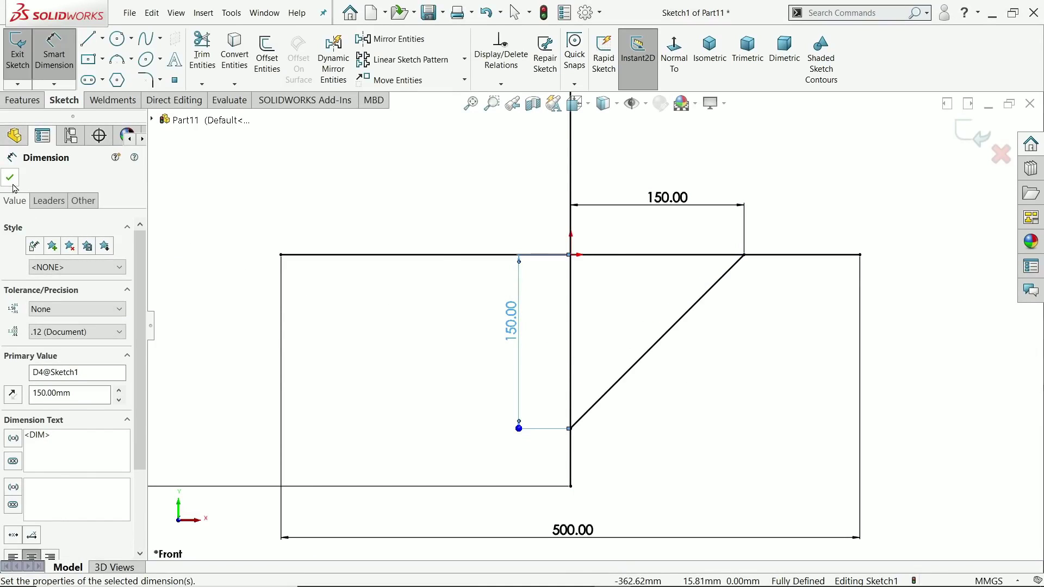
{"action": "key", "text": "Escape"}
Exit the finished sketch and add a Weldment feature to the part.
{"action": "key", "text": "f"}
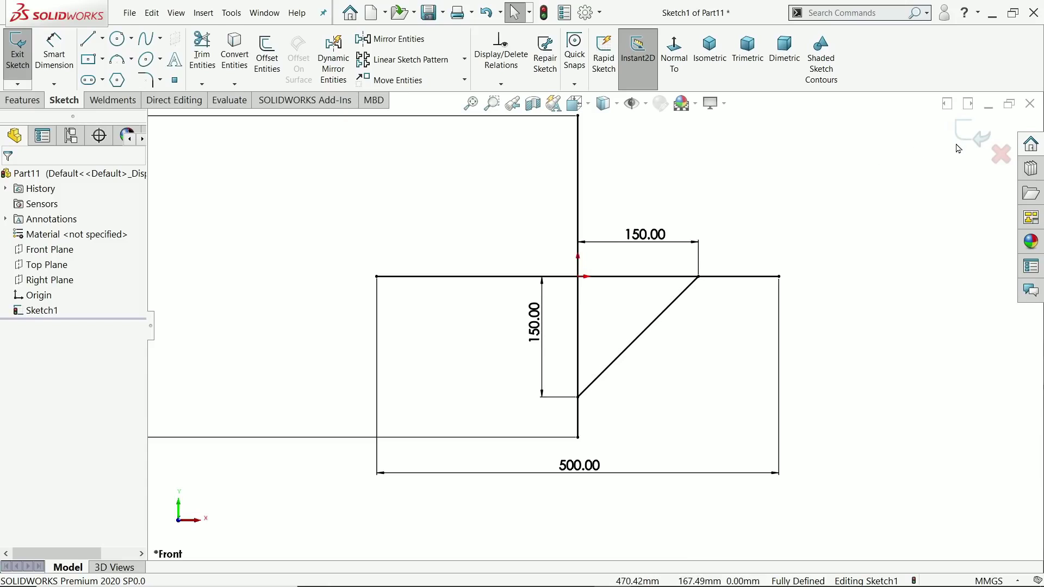
{"action": "left_click", "coordinate": [129, 103]}
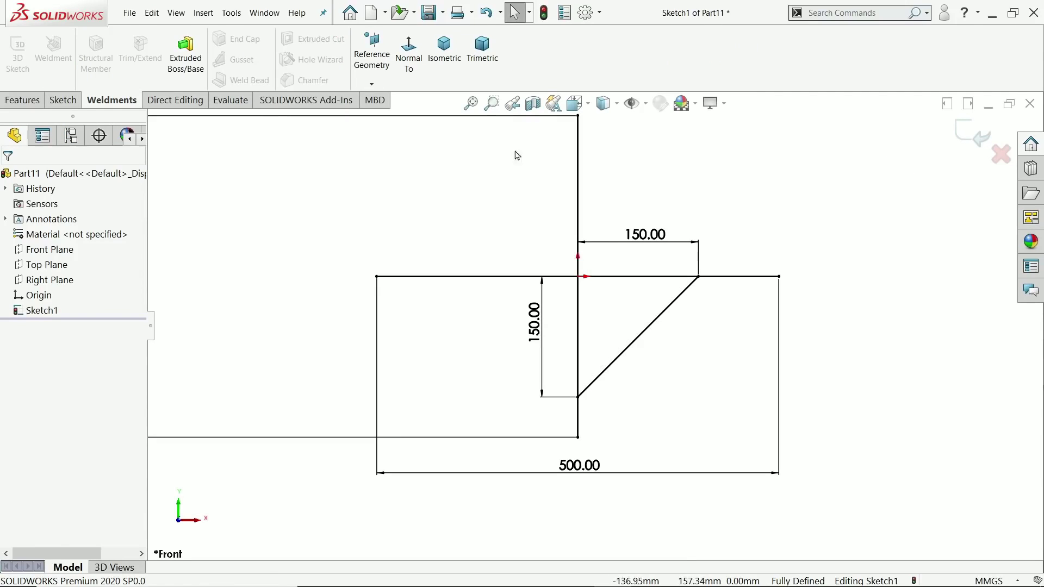
{"action": "left_click", "coordinate": [976, 136]}
{"action": "mouse_move", "coordinate": [485, 270]}
{"action": "middle_mouse_down"}
{"action": "mouse_move", "coordinate": [501, 240]}
{"action": "mouse_move", "coordinate": [473, 261]}
{"action": "mouse_move", "coordinate": [475, 284]}
{"action": "middle_mouse_up"}
{"action": "left_click", "coordinate": [601, 305]}
{"action": "scroll", "coordinate": [601, 306], "scroll_direction": "up", "scroll_amount": 3}
{"action": "left_click", "coordinate": [54, 52]}
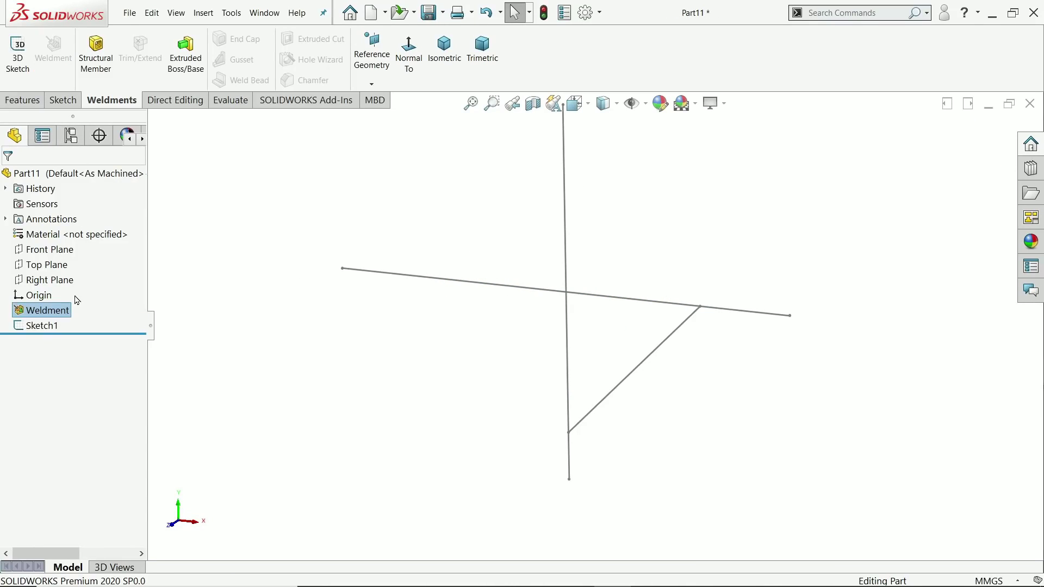
Start an iso sb beam structural member, size 120 x 12, along the vertical line of the layout sketch.
{"action": "mouse_move", "coordinate": [434, 323]}
{"action": "middle_mouse_down"}
{"action": "mouse_move", "coordinate": [599, 319]}
{"action": "mouse_move", "coordinate": [575, 282]}
{"action": "mouse_move", "coordinate": [585, 293]}
{"action": "middle_mouse_up"}
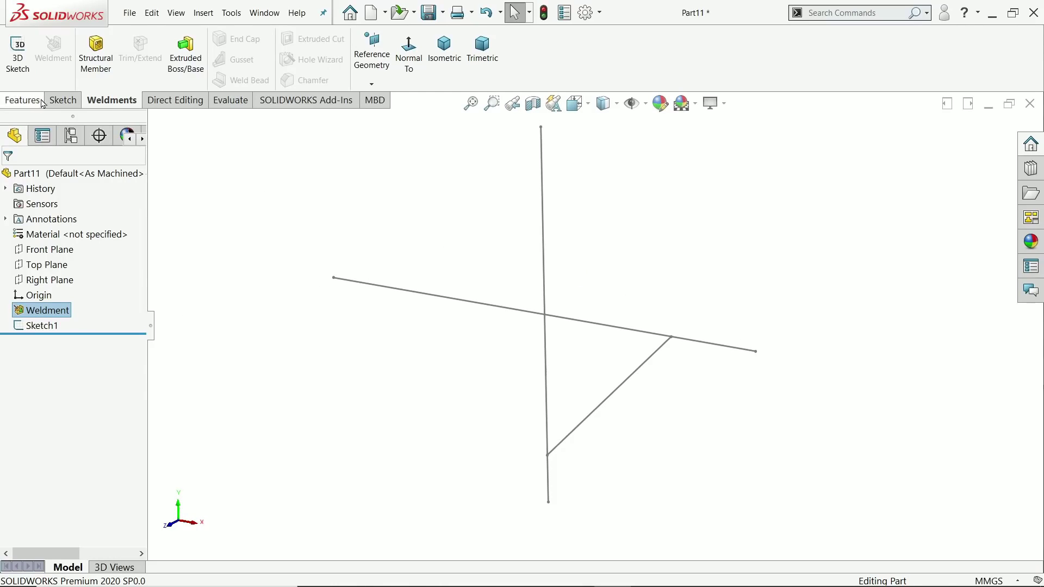
{"action": "left_click", "coordinate": [98, 66]}
{"action": "left_click", "coordinate": [65, 283]}
{"action": "left_click", "coordinate": [55, 283]}
{"action": "left_click", "coordinate": [32, 311]}
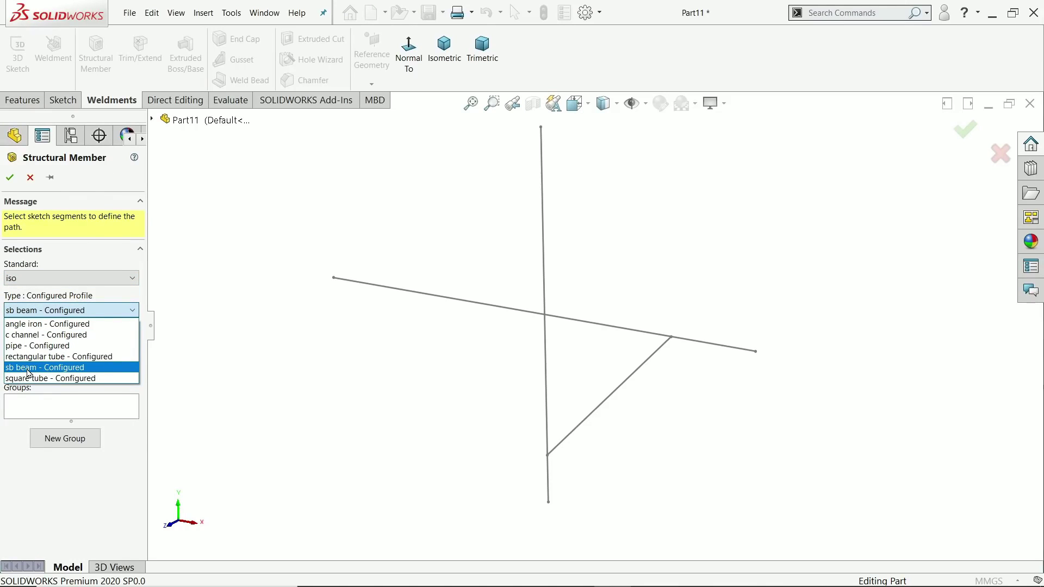
{"action": "left_click", "coordinate": [29, 374]}
{"action": "left_click", "coordinate": [41, 344]}
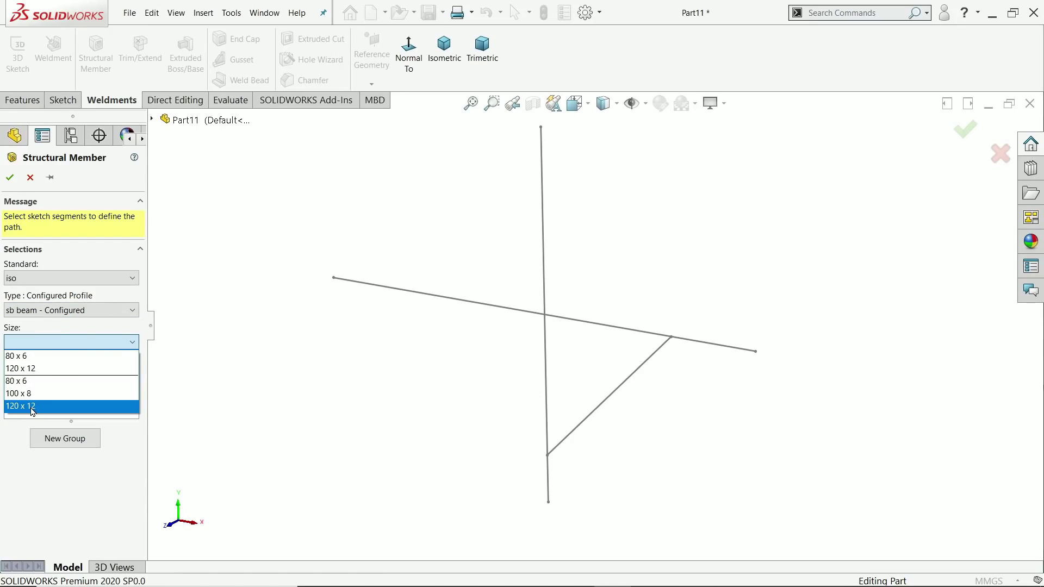
{"action": "left_click", "coordinate": [36, 407]}
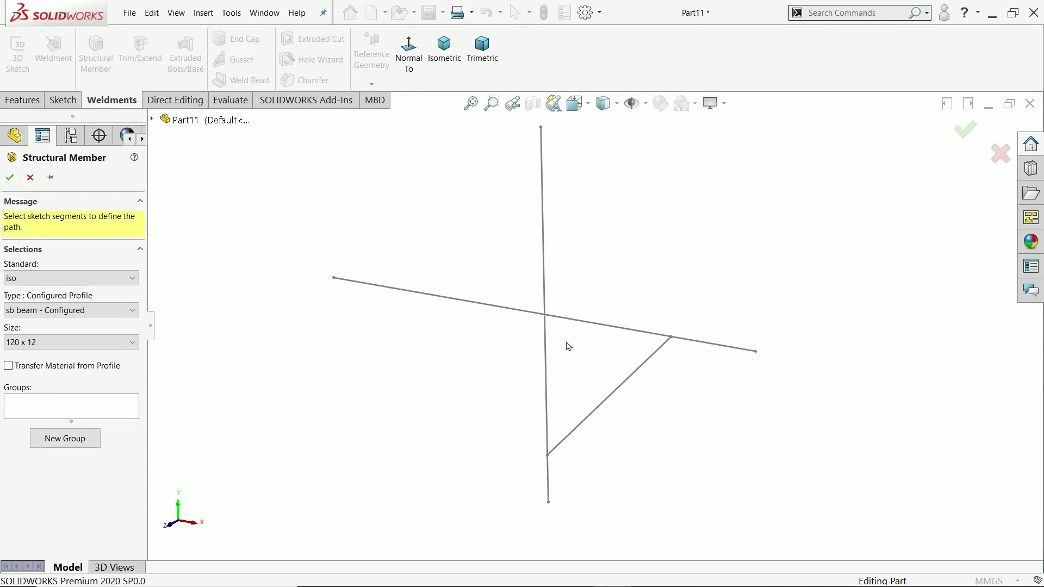
{"action": "left_click", "coordinate": [547, 350]}
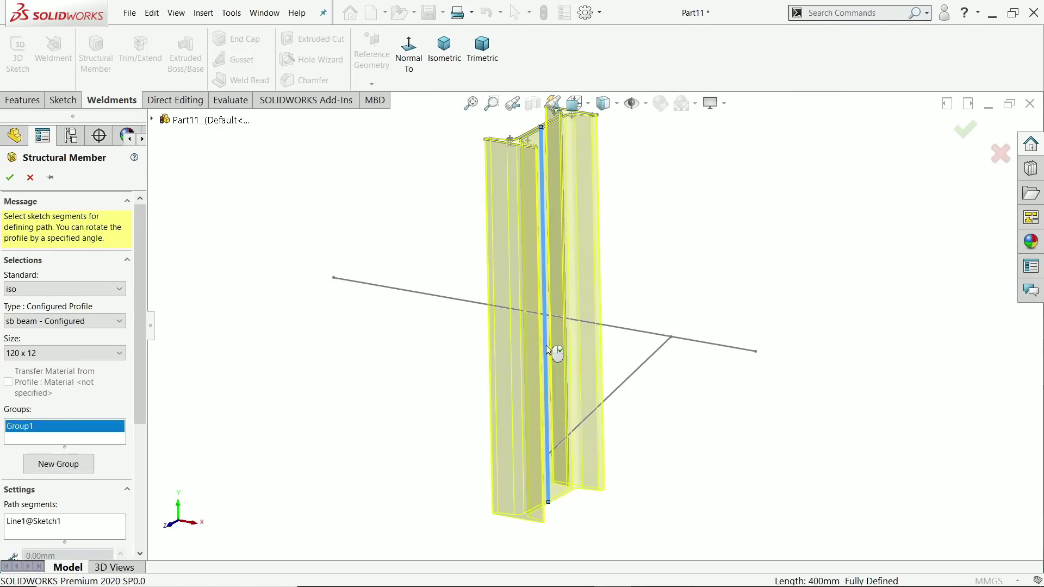
Rotate the column's beam profile to 90 degrees and accept the structural member.
{"action": "mouse_move", "coordinate": [547, 349]}
{"action": "middle_mouse_down"}
{"action": "mouse_move", "coordinate": [560, 342]}
{"action": "mouse_move", "coordinate": [566, 356]}
{"action": "mouse_move", "coordinate": [629, 333]}
{"action": "mouse_move", "coordinate": [496, 340]}
{"action": "mouse_move", "coordinate": [636, 321]}
{"action": "mouse_move", "coordinate": [643, 357]}
{"action": "middle_mouse_up"}
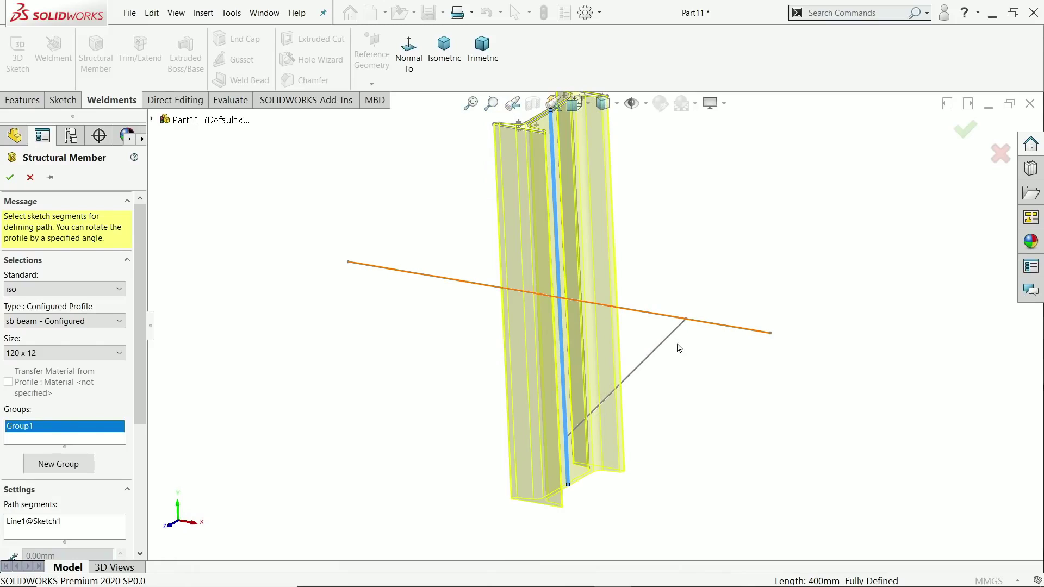
{"action": "scroll", "coordinate": [134, 443], "scroll_direction": "down", "scroll_amount": 5}
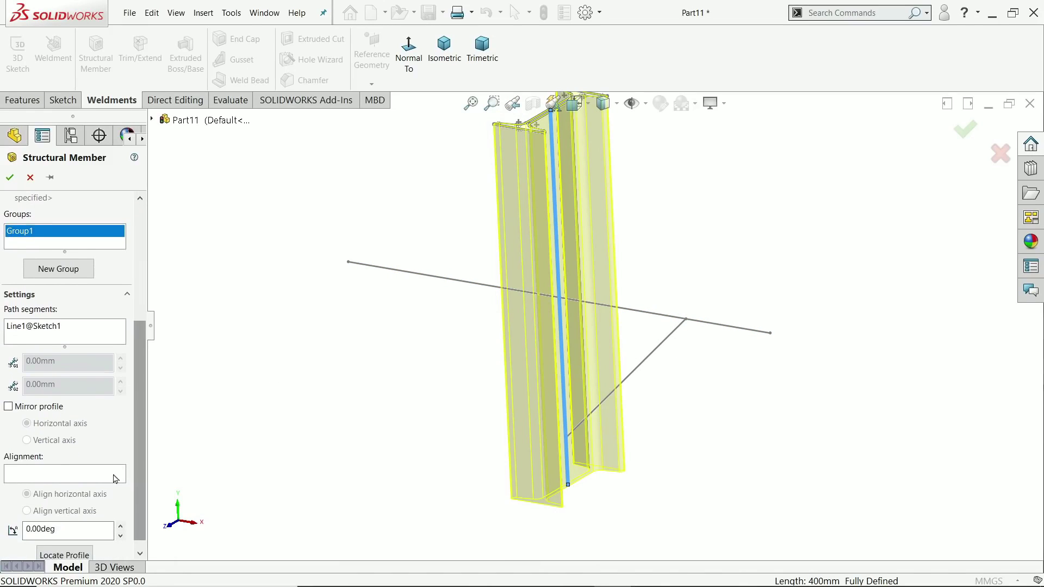
{"action": "scroll", "coordinate": [133, 443], "scroll_direction": "down", "scroll_amount": 1}
{"action": "left_click", "coordinate": [70, 519]}
{"action": "type", "text": "9"}
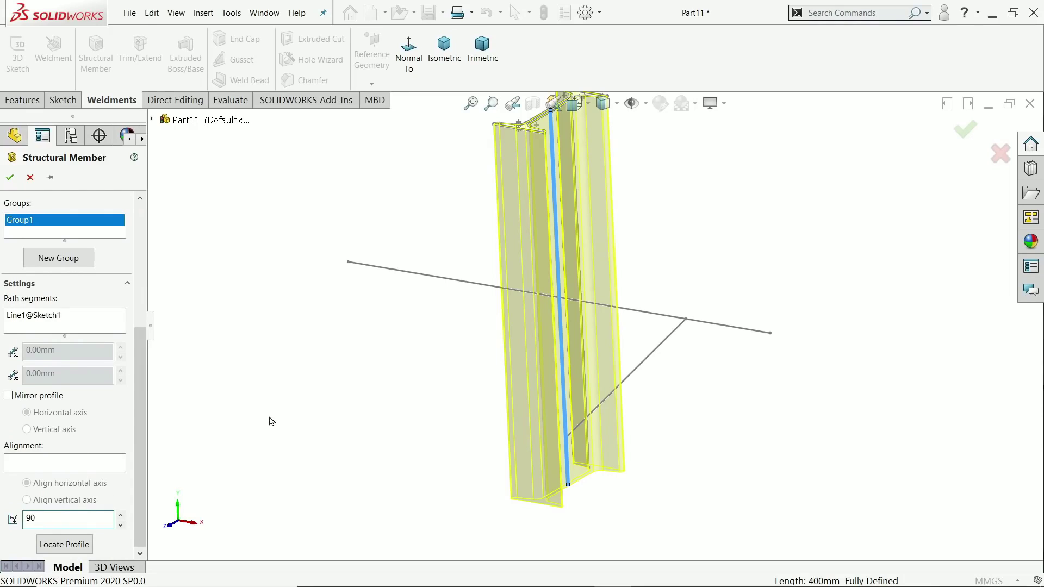
{"action": "type", "text": "0"}
{"action": "key", "text": "Return"}
{"action": "mouse_move", "coordinate": [418, 396]}
{"action": "middle_mouse_down"}
{"action": "mouse_move", "coordinate": [515, 347]}
{"action": "mouse_move", "coordinate": [476, 357]}
{"action": "mouse_move", "coordinate": [380, 347]}
{"action": "mouse_move", "coordinate": [403, 398]}
{"action": "middle_mouse_up"}
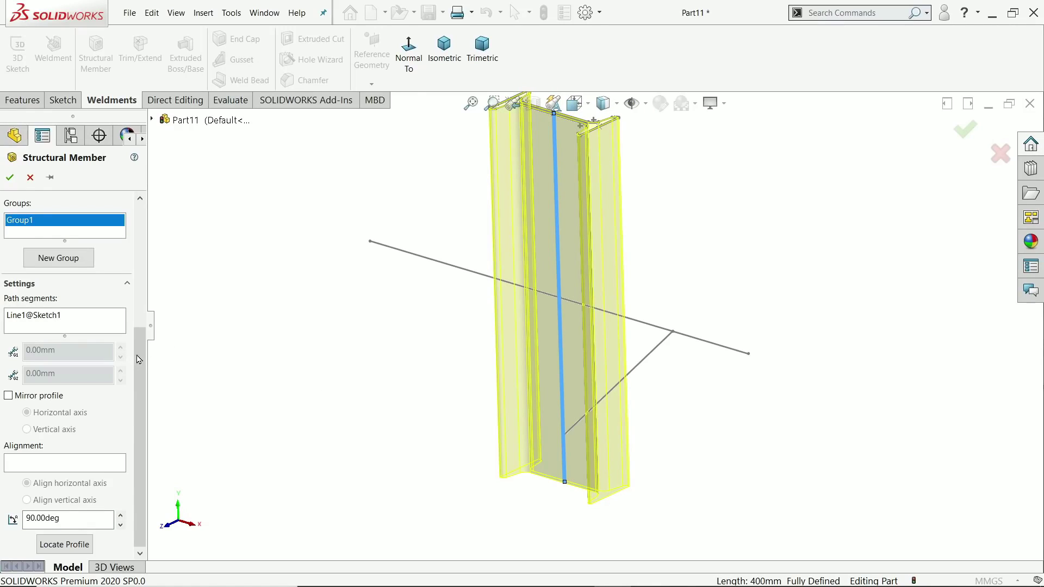
{"action": "scroll", "coordinate": [71, 283], "scroll_direction": "up", "scroll_amount": 3}
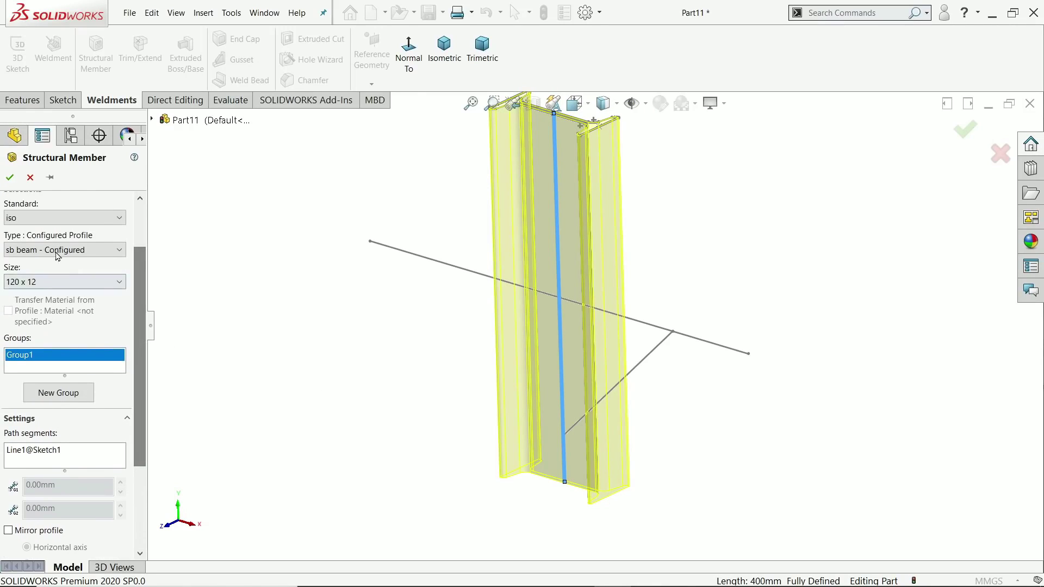
{"action": "left_click", "coordinate": [10, 177]}
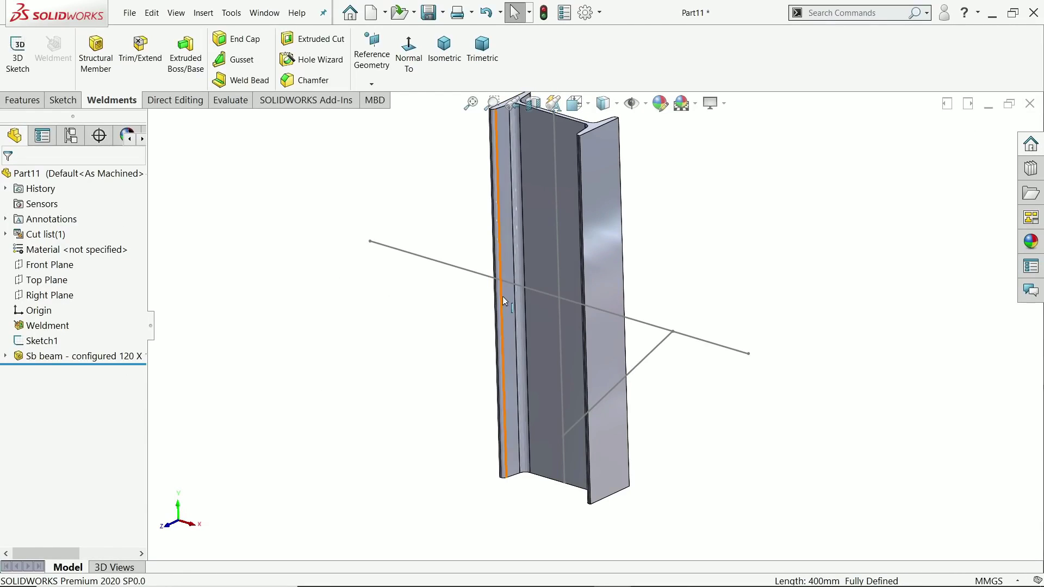
Start a second iso sb beam structural member, size 80 x 6, along the horizontal sketch line.
{"action": "left_click", "coordinate": [95, 52]}
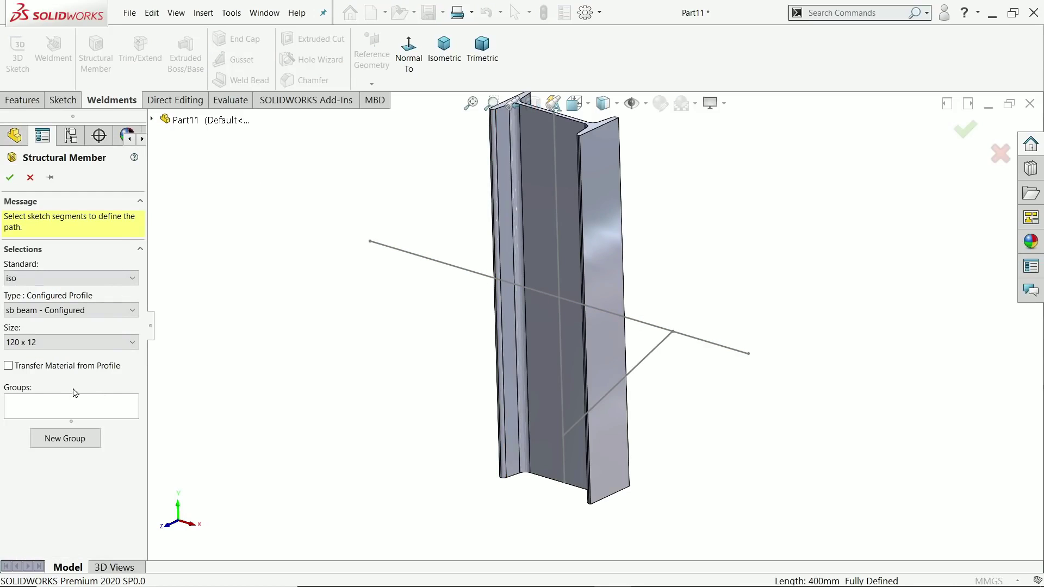
{"action": "left_click", "coordinate": [38, 342]}
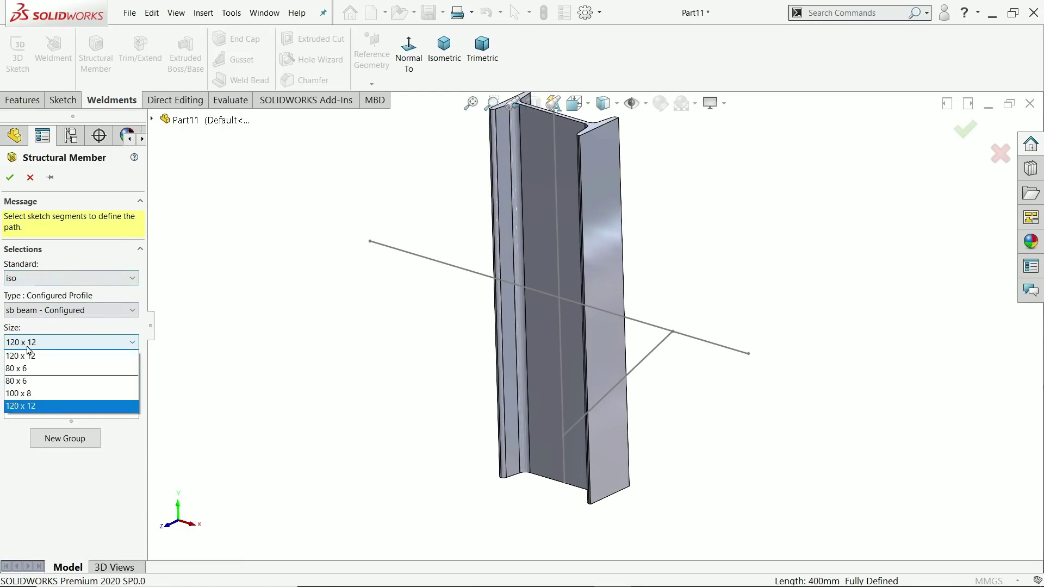
{"action": "left_click", "coordinate": [19, 381]}
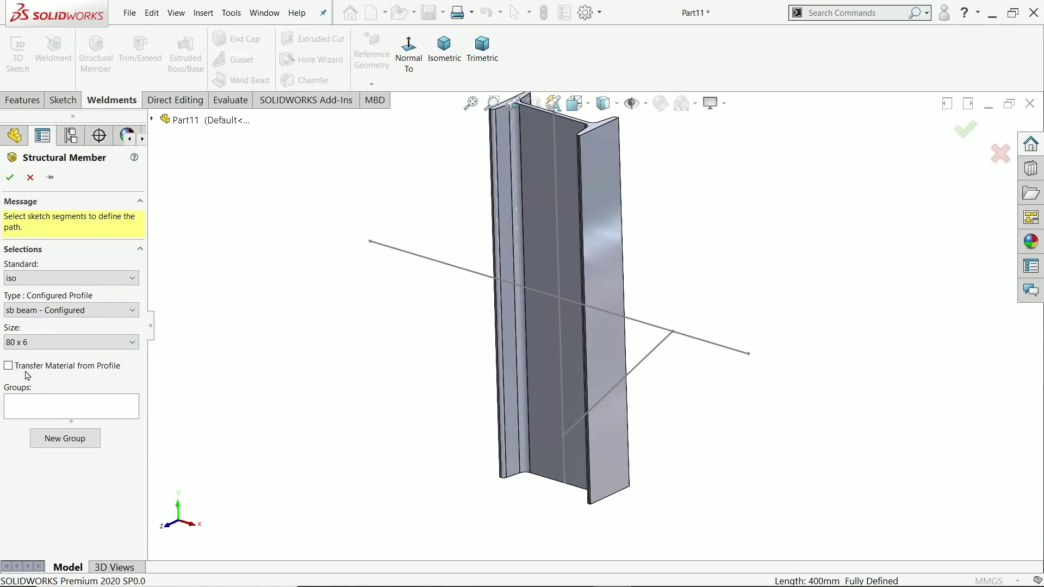
{"action": "left_click", "coordinate": [476, 279]}
{"action": "scroll", "coordinate": [624, 340], "scroll_direction": "down", "scroll_amount": 1}
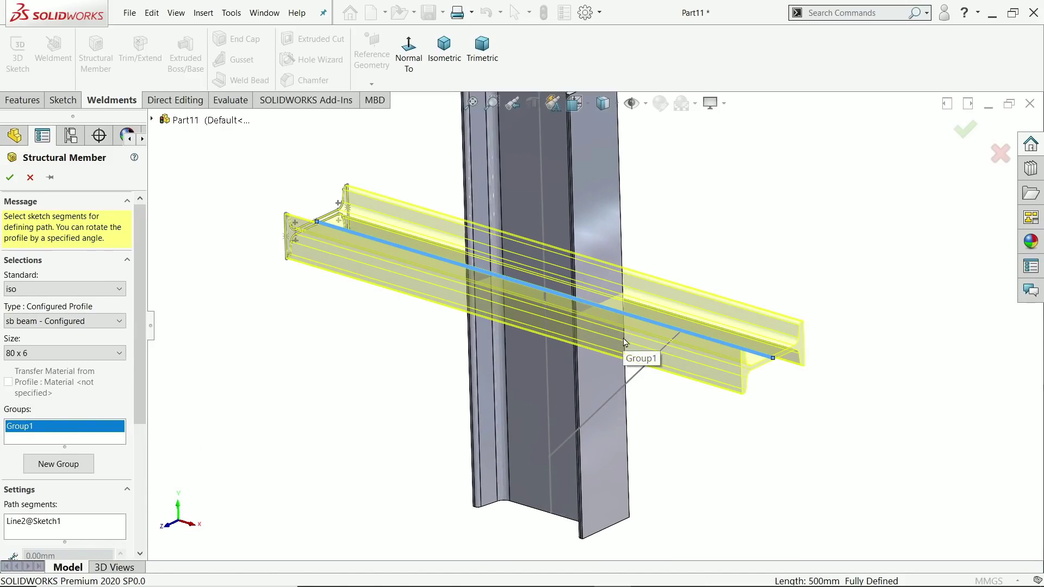
{"action": "middle_click_drag", "start_coordinate": [699, 431], "coordinate": [676, 403]}
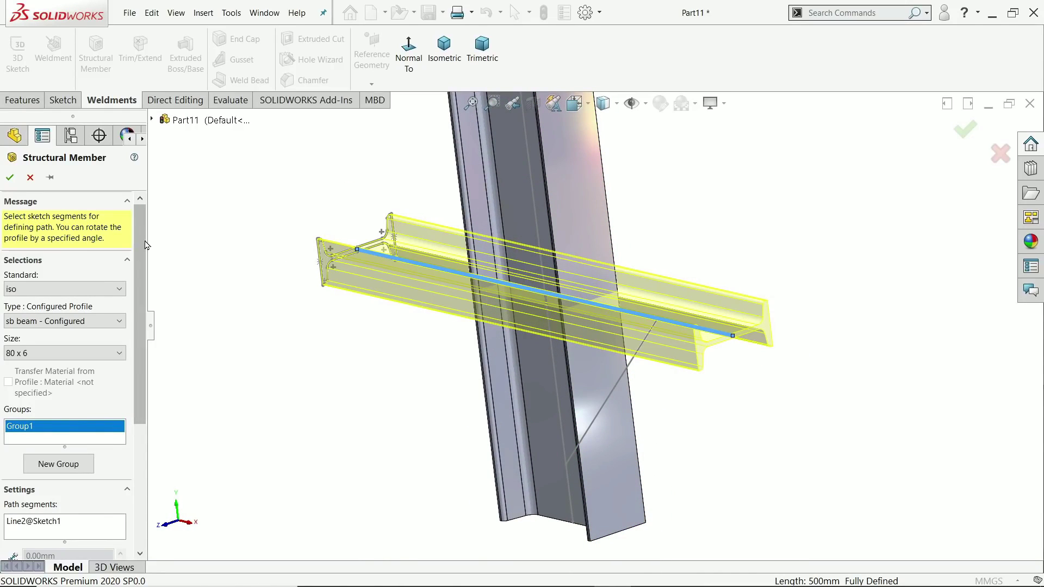
Set the horizontal beam's profile rotation to 90 degrees and accept the structural member.
{"action": "scroll", "coordinate": [67, 380], "scroll_direction": "down", "scroll_amount": 4}
{"action": "left_click", "coordinate": [40, 528]}
{"action": "left_click_drag", "start_coordinate": [57, 527], "coordinate": [25, 523]}
{"action": "type", "text": "90"}
{"action": "key", "text": "Return"}
{"action": "middle_click_drag", "start_coordinate": [234, 441], "coordinate": [217, 413]}
{"action": "left_click", "coordinate": [10, 177]}
Trim the horizontal 80 x 6 beam using the 120 x 12 column body as boundary, keeping both outer pieces and discarding the pieces inside.
{"action": "mouse_move", "coordinate": [361, 380]}
{"action": "middle_mouse_down"}
{"action": "mouse_move", "coordinate": [370, 410]}
{"action": "mouse_move", "coordinate": [373, 389]}
{"action": "middle_mouse_up"}
{"action": "scroll", "coordinate": [562, 368], "scroll_direction": "down", "scroll_amount": 4}
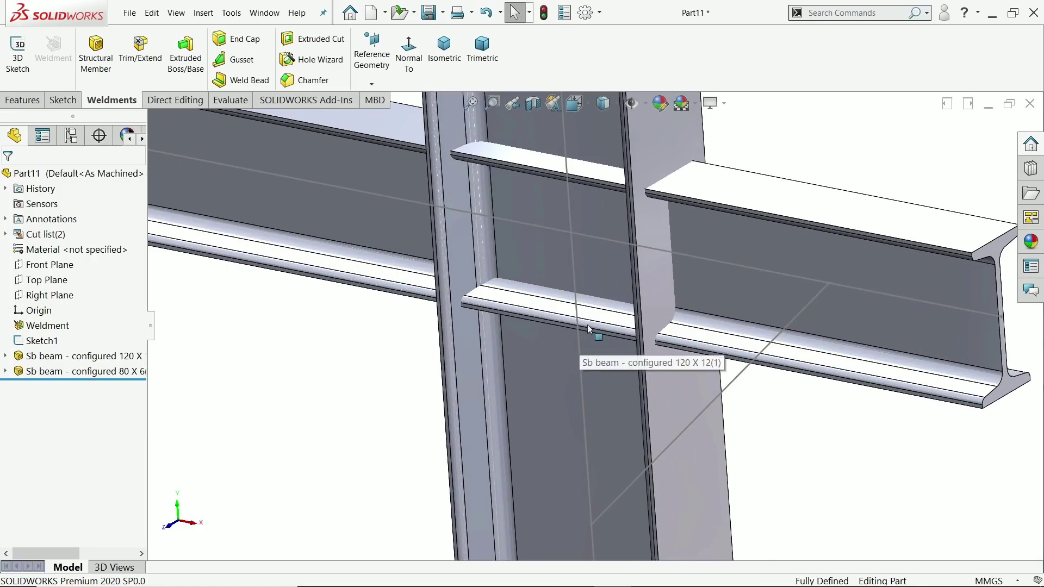
{"action": "middle_click_drag", "start_coordinate": [584, 303], "coordinate": [597, 310]}
{"action": "scroll", "coordinate": [596, 330], "scroll_direction": "up", "scroll_amount": 3}
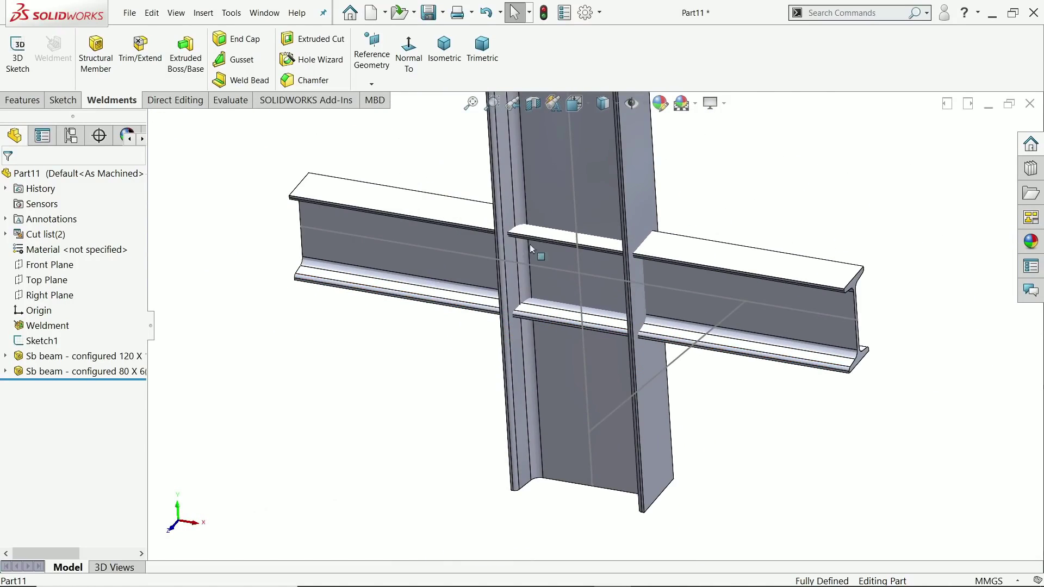
{"action": "left_click", "coordinate": [142, 46]}
{"action": "middle_click_drag", "start_coordinate": [620, 280], "coordinate": [651, 214]}
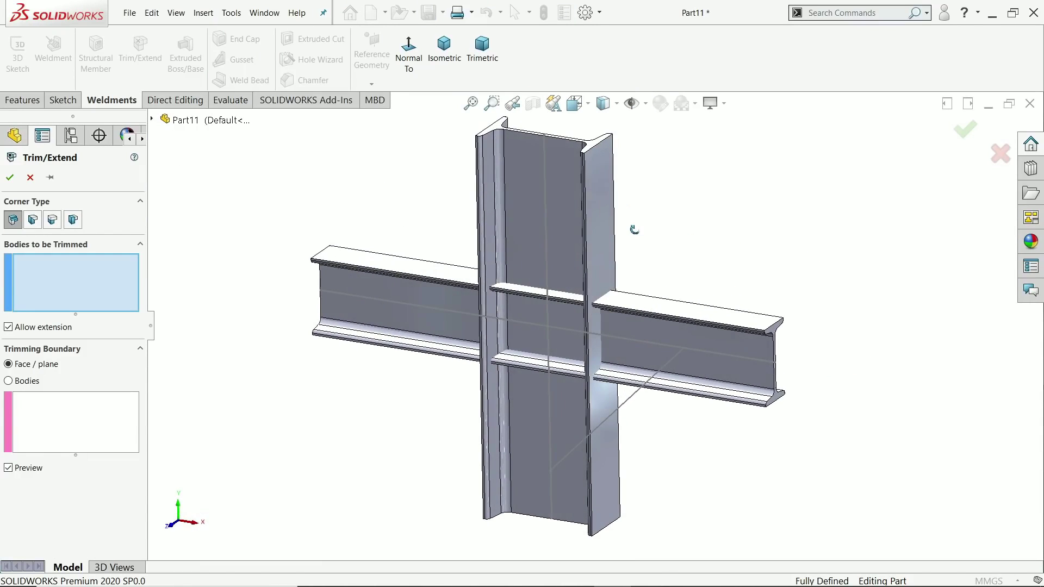
{"action": "scroll", "coordinate": [589, 321], "scroll_direction": "down", "scroll_amount": 2}
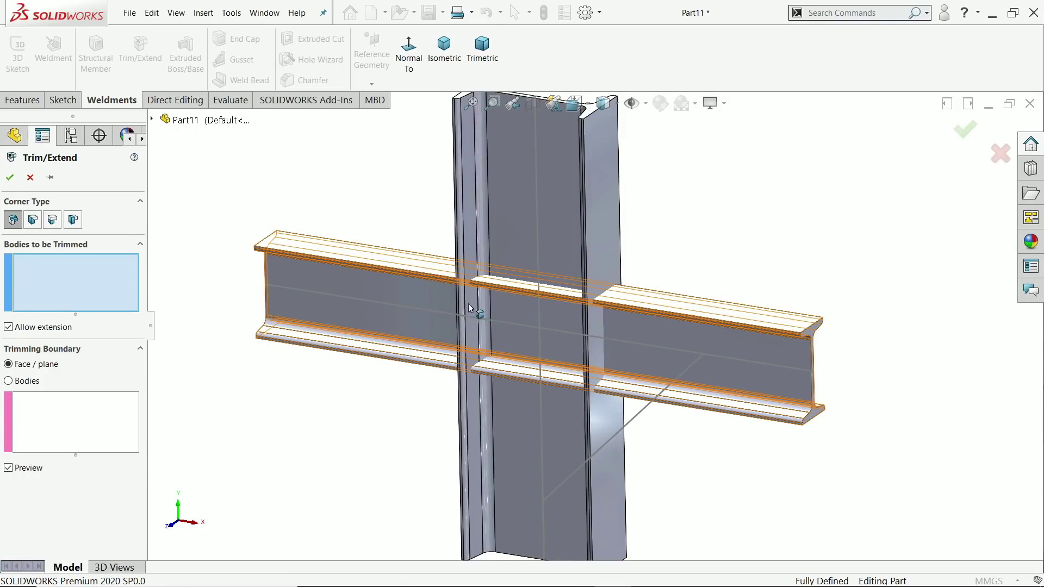
{"action": "left_click", "coordinate": [379, 308]}
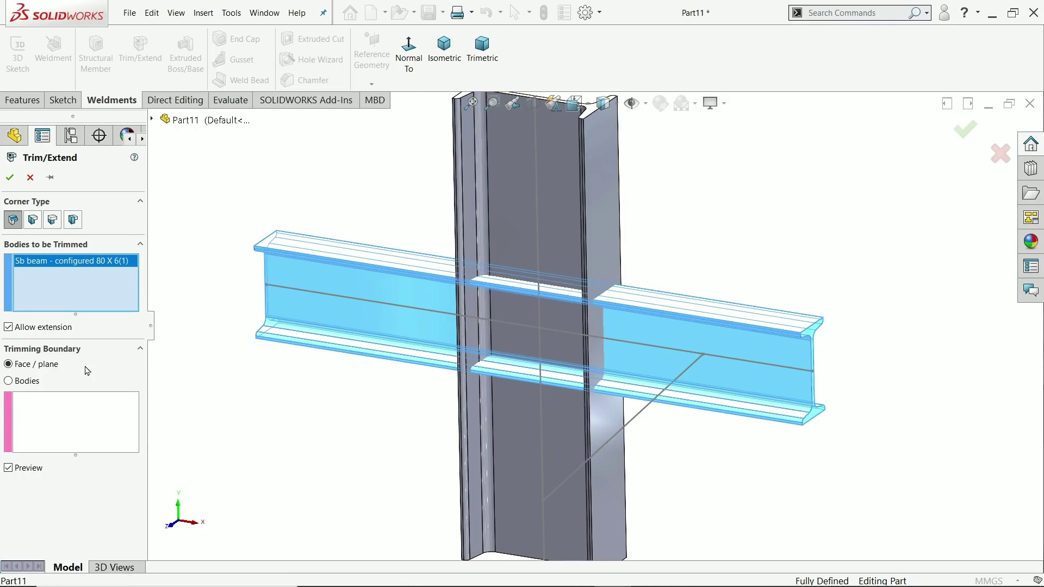
{"action": "left_click", "coordinate": [9, 382]}
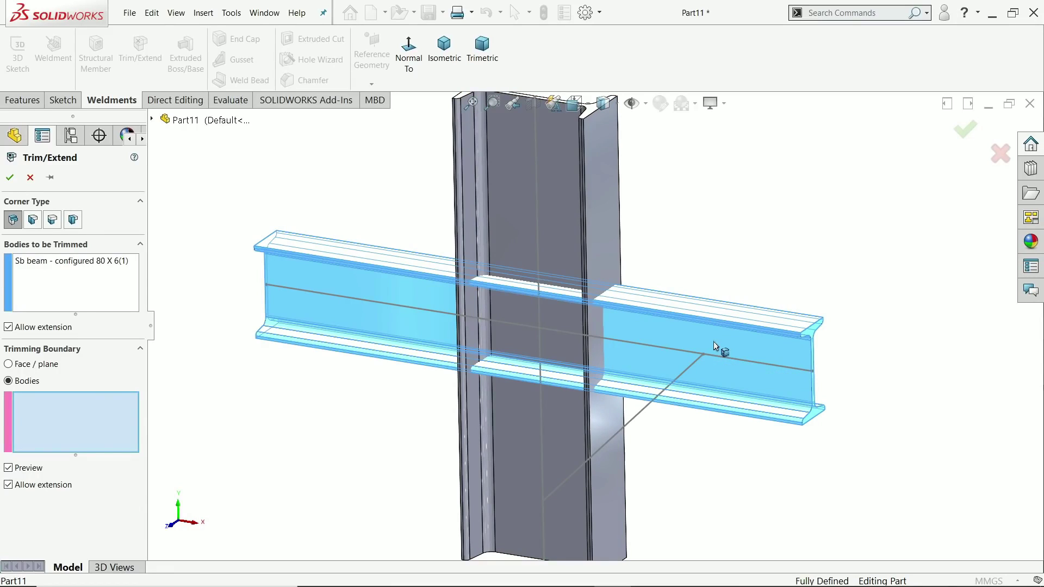
{"action": "left_click", "coordinate": [573, 341]}
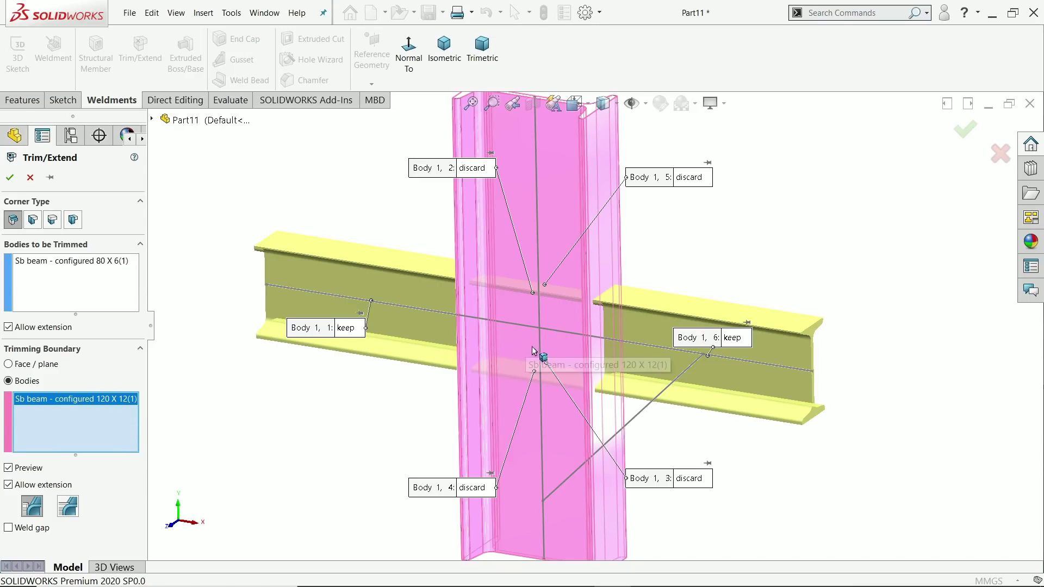
{"action": "scroll", "coordinate": [612, 353], "scroll_direction": "up", "scroll_amount": 2}
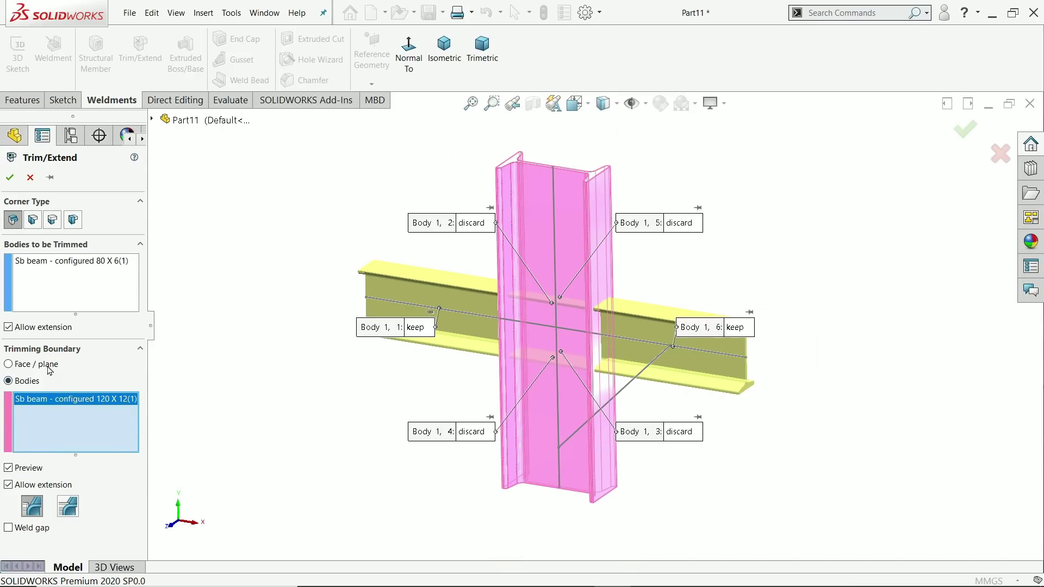
{"action": "scroll", "coordinate": [629, 350], "scroll_direction": "down", "scroll_amount": 1}
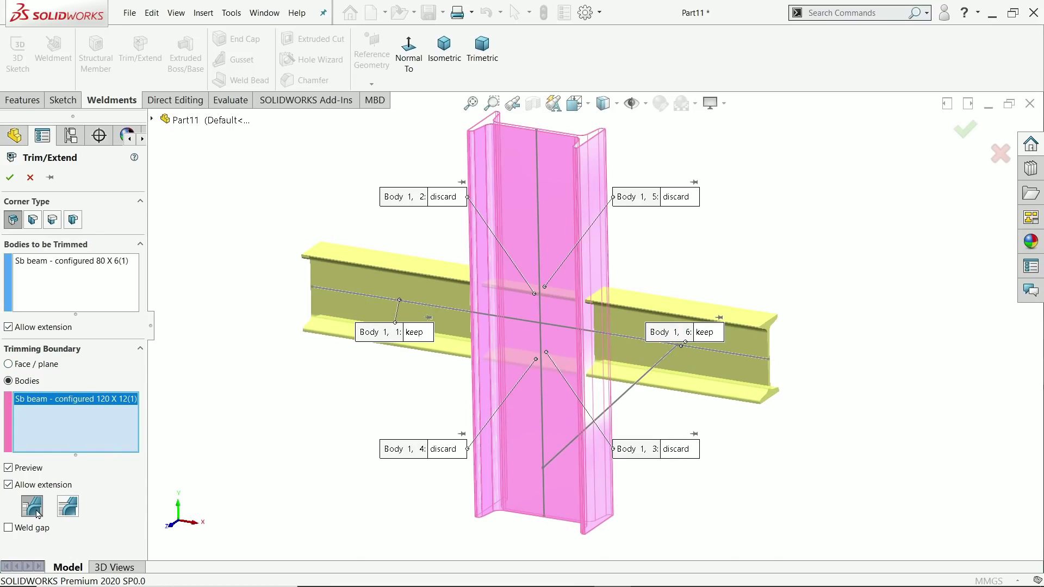
{"action": "left_click", "coordinate": [10, 177]}
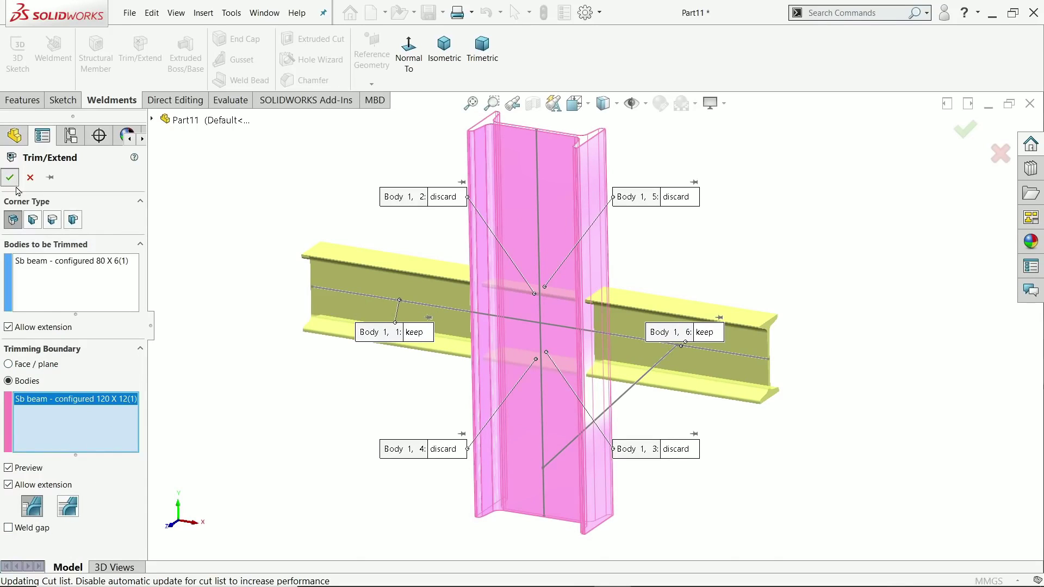
Inspect the trimmed joint and highlight the 120 x 12 and 80 x 6 beam entries in the cut list.
{"action": "middle_click_drag", "start_coordinate": [340, 398], "coordinate": [410, 414]}
{"action": "scroll", "coordinate": [517, 319], "scroll_direction": "down", "scroll_amount": 2}
{"action": "middle_click_drag", "start_coordinate": [517, 319], "coordinate": [460, 329]}
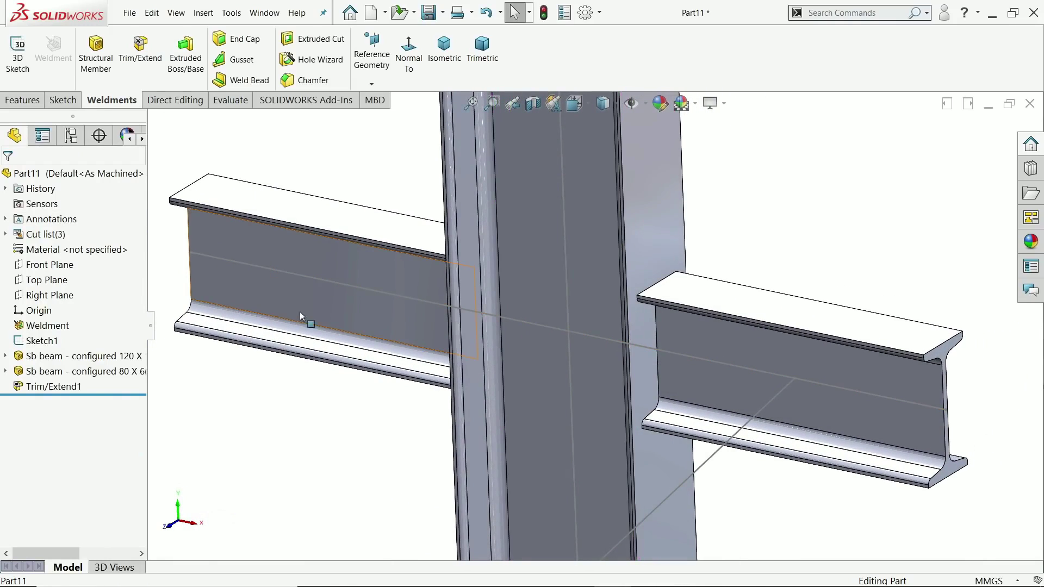
{"action": "left_click", "coordinate": [6, 234]}
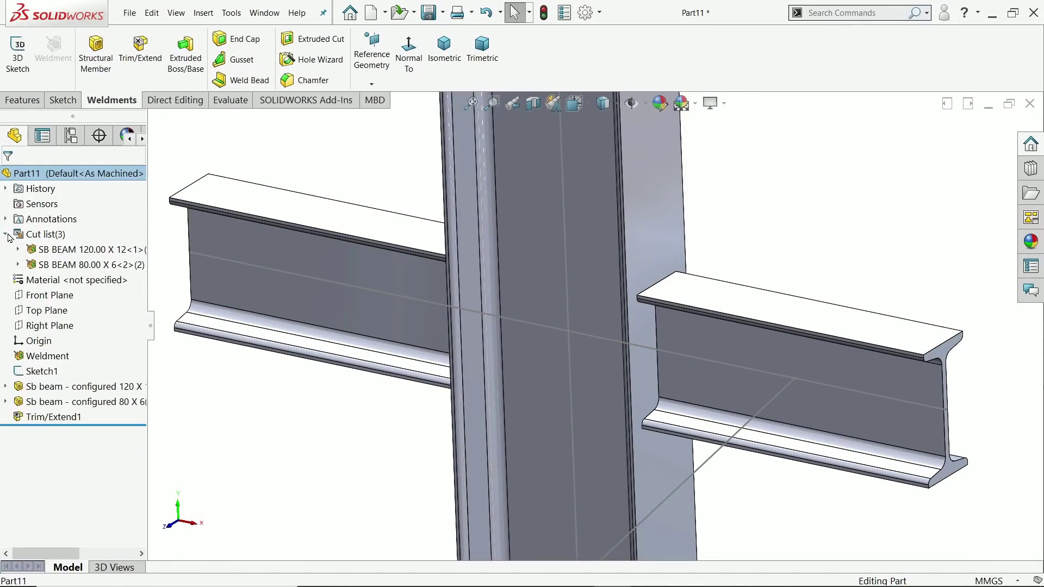
{"action": "left_click", "coordinate": [60, 251]}
{"action": "left_click", "coordinate": [66, 267]}
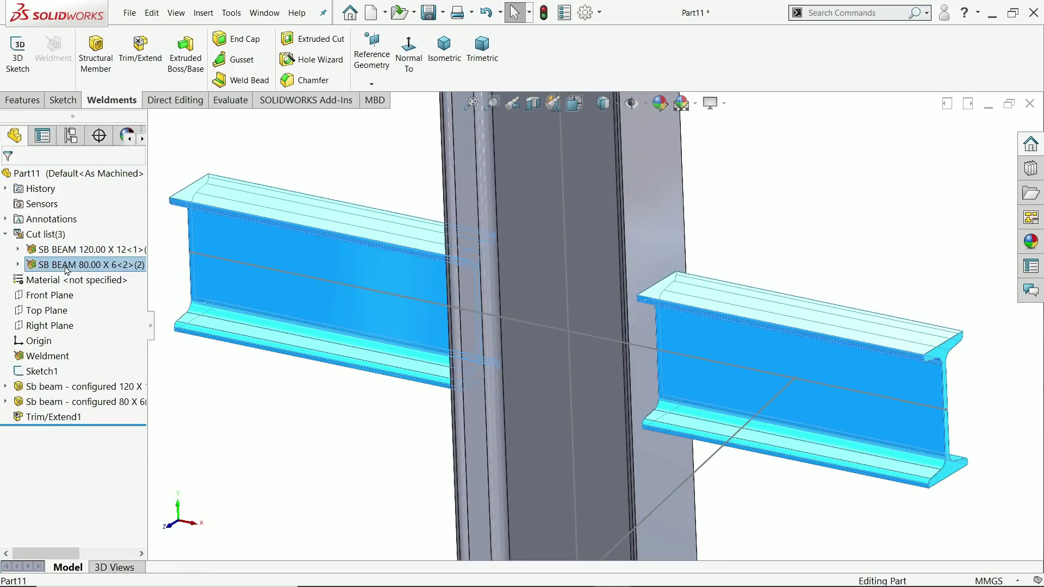
{"action": "left_click", "coordinate": [6, 235]}
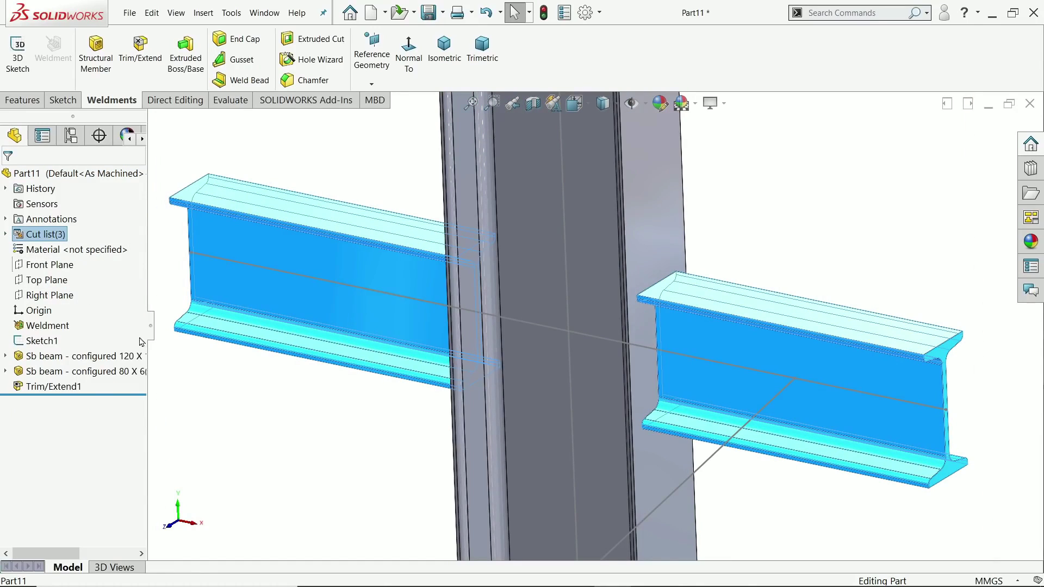
{"action": "left_click", "coordinate": [335, 415]}
{"action": "middle_click_drag", "start_coordinate": [335, 414], "coordinate": [668, 408]}
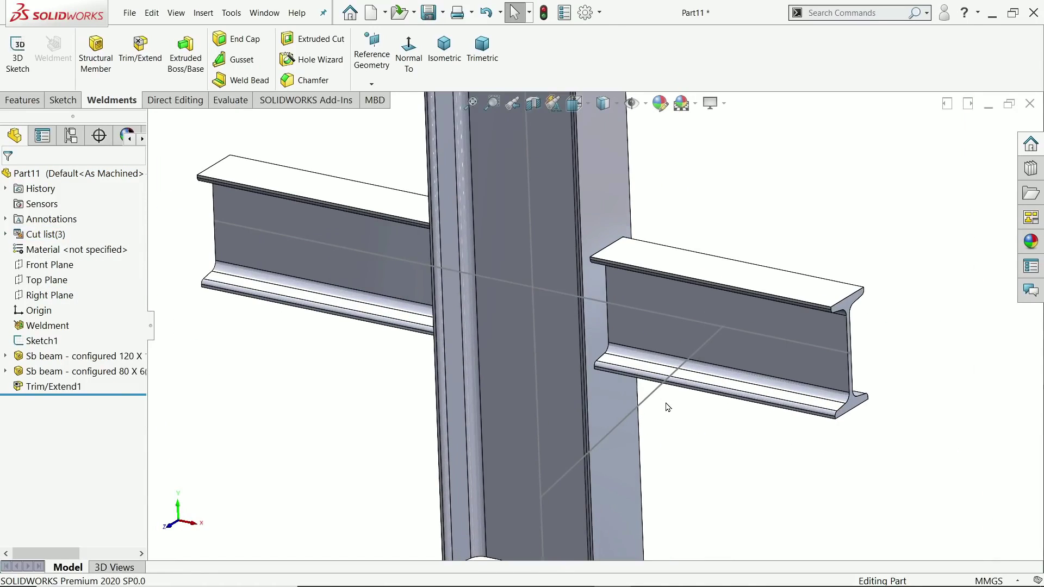
Open a sketch on the column's right outer flange face and check the plate dimensions in the Steel structure.PNG reference drawing.
{"action": "left_click", "coordinate": [610, 396]}
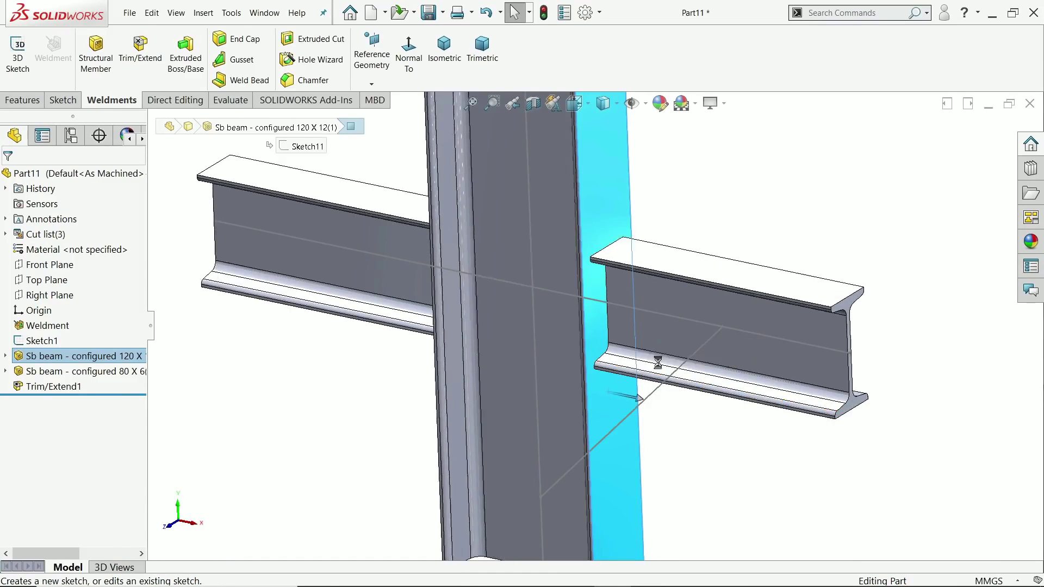
{"action": "left_click", "coordinate": [657, 361]}
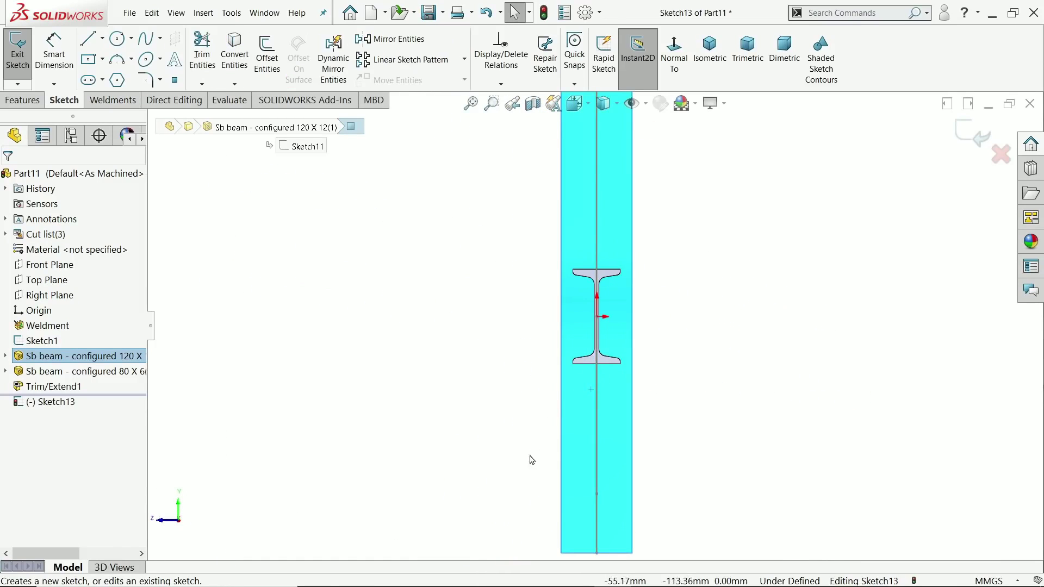
{"action": "key", "text": "alt+Tab"}
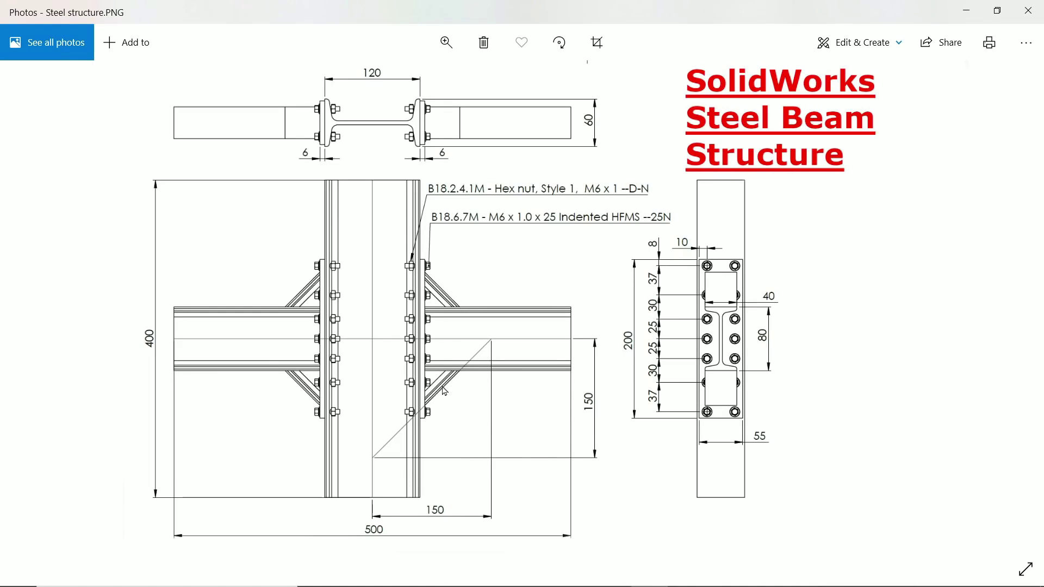
{"action": "left_click", "coordinate": [964, 11]}
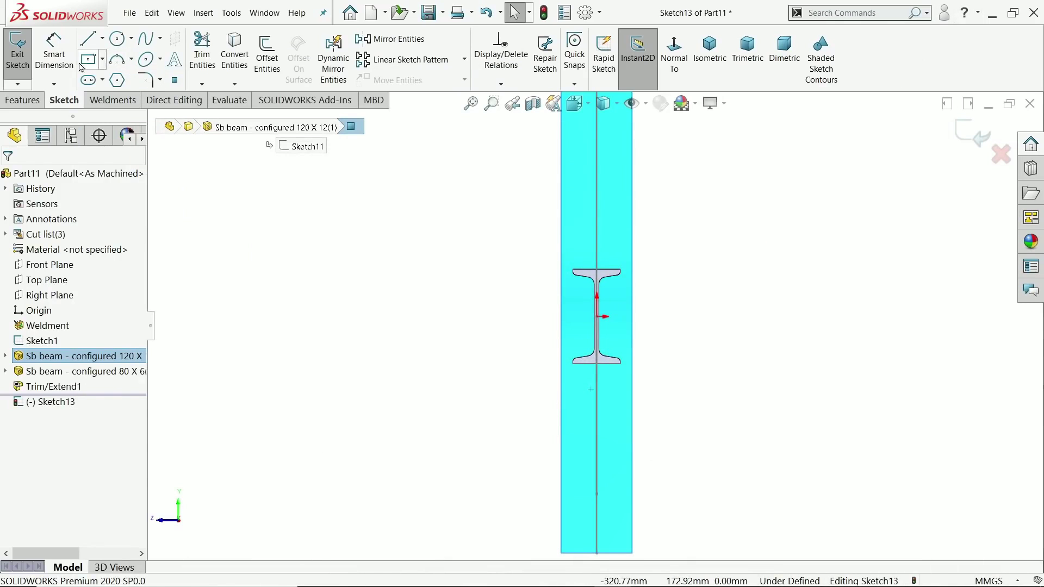
Draw a centre rectangle 200 mm high and 60 mm wide on the column's right flange face, centred on the origin.
{"action": "left_click", "coordinate": [96, 62]}
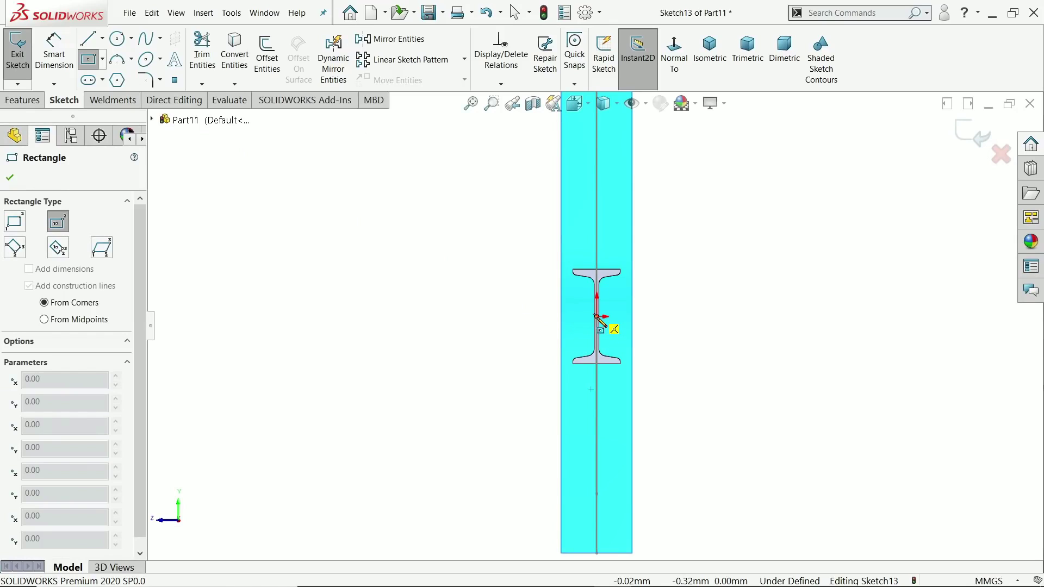
{"action": "left_click", "coordinate": [598, 318]}
{"action": "type", "text": "20"}
{"action": "key", "text": "Tab"}
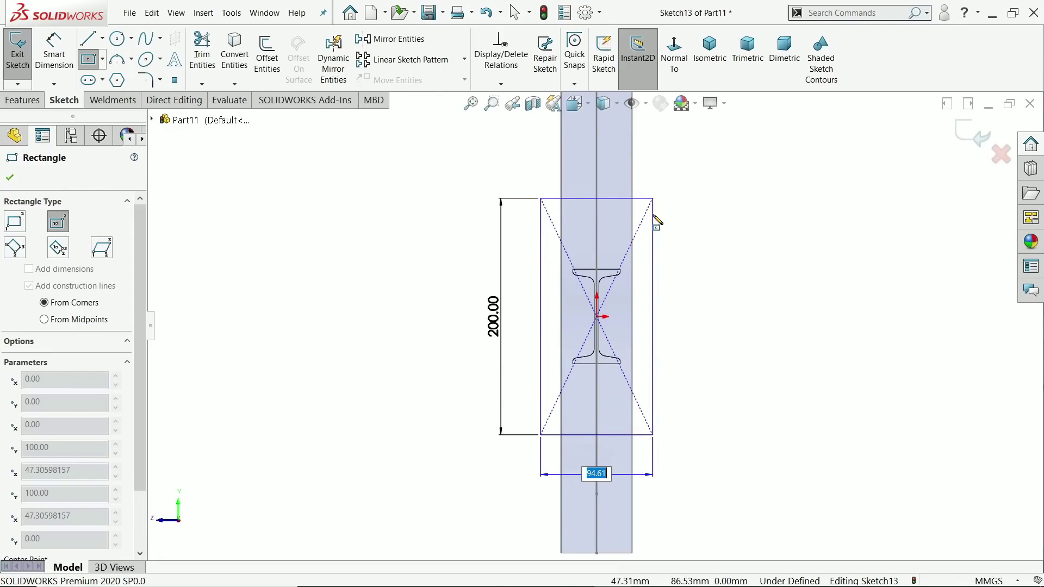
{"action": "type", "text": "60"}
{"action": "key", "text": "Return"}
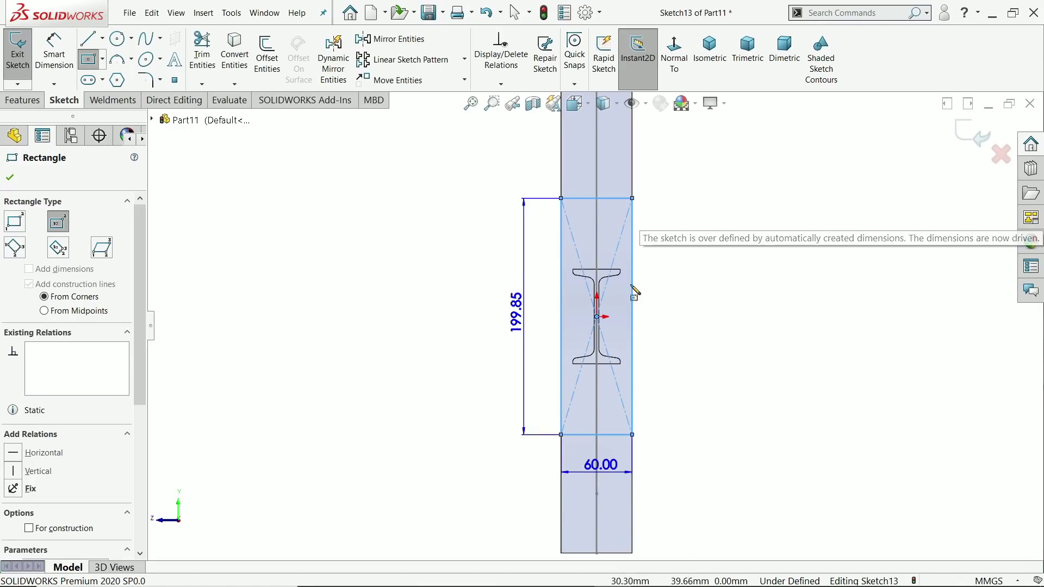
{"action": "left_click", "coordinate": [10, 177]}
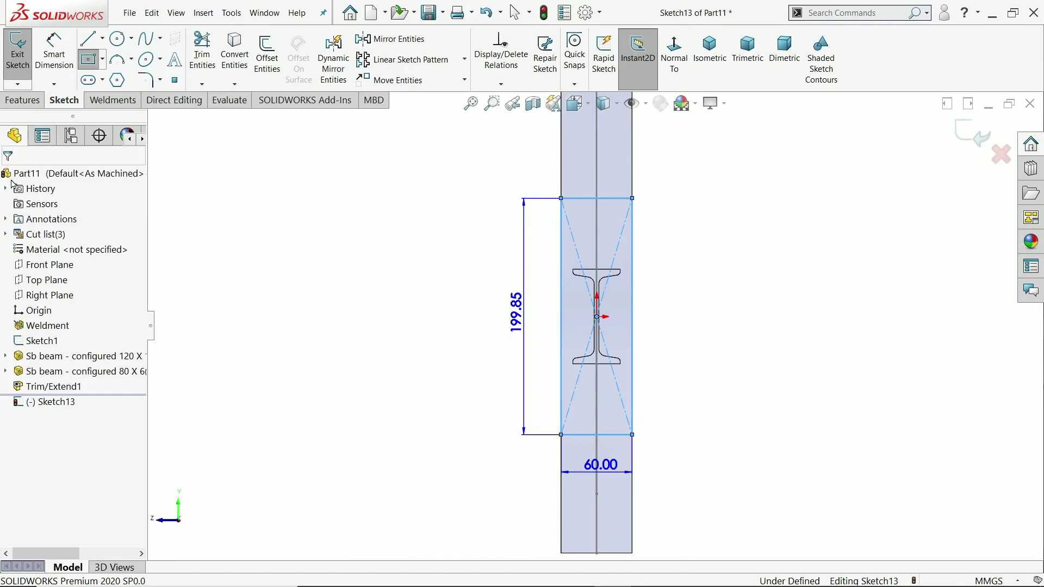
Extrude the plate rectangle 6 mm outward from the flange as a separate body, with merge result off.
{"action": "left_click", "coordinate": [22, 100]}
{"action": "left_click", "coordinate": [25, 60]}
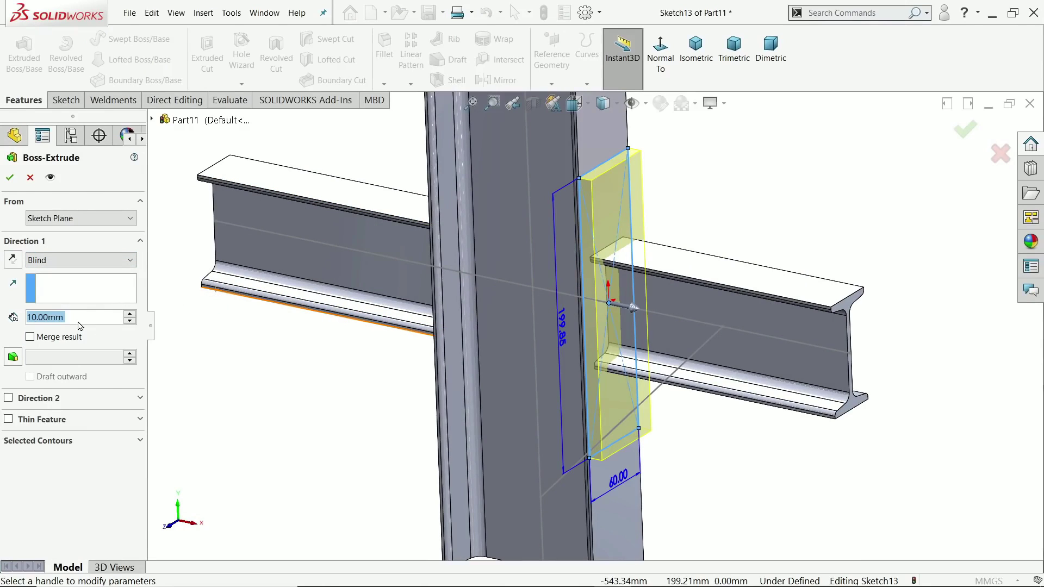
{"action": "type", "text": "6"}
{"action": "key", "text": "Return"}
{"action": "scroll", "coordinate": [566, 340], "scroll_direction": "down", "scroll_amount": 2}
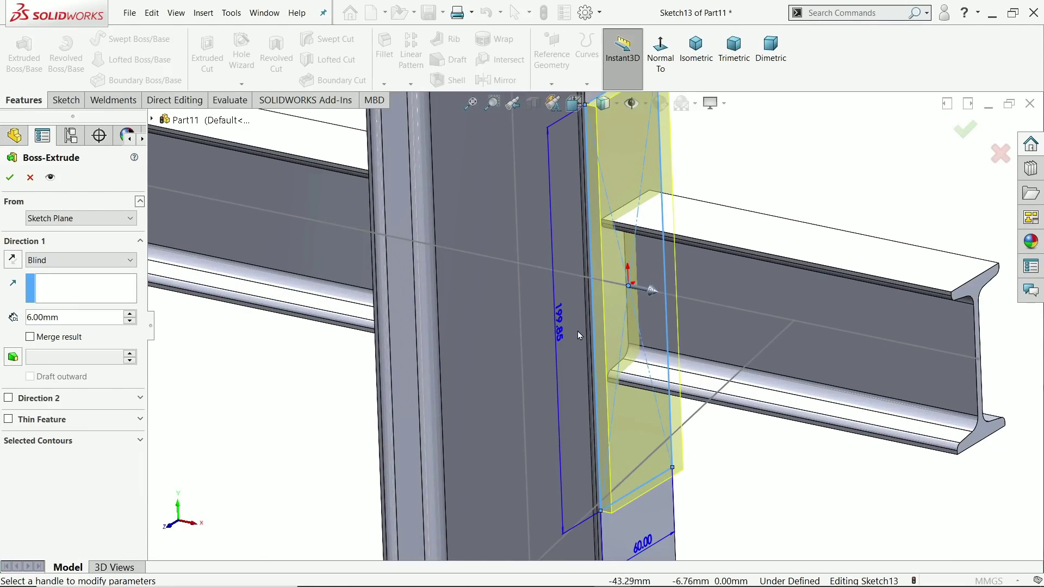
{"action": "left_click", "coordinate": [10, 177]}
{"action": "scroll", "coordinate": [701, 201], "scroll_direction": "down", "scroll_amount": 3}
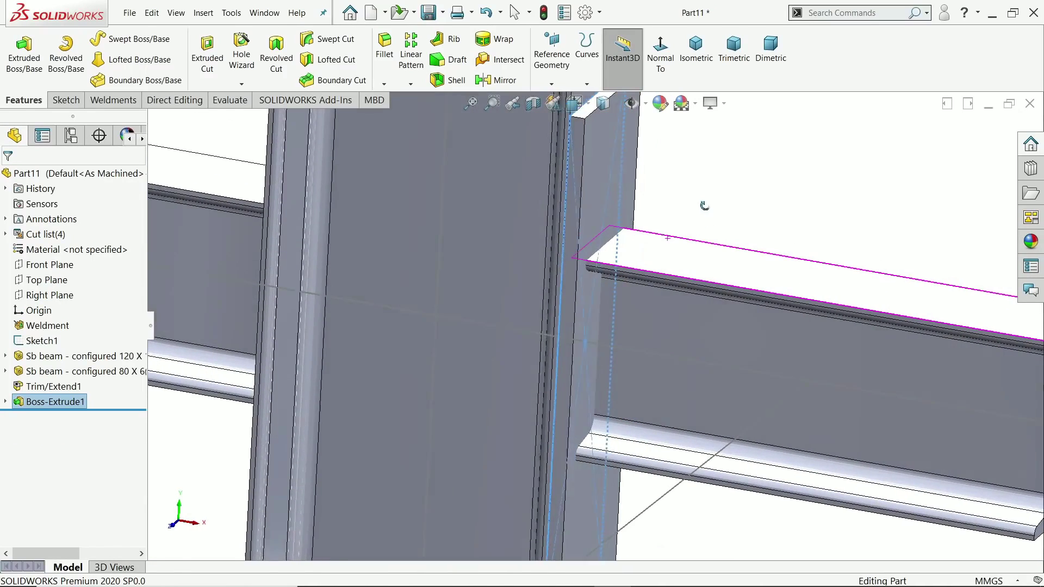
{"action": "left_click", "coordinate": [629, 260]}
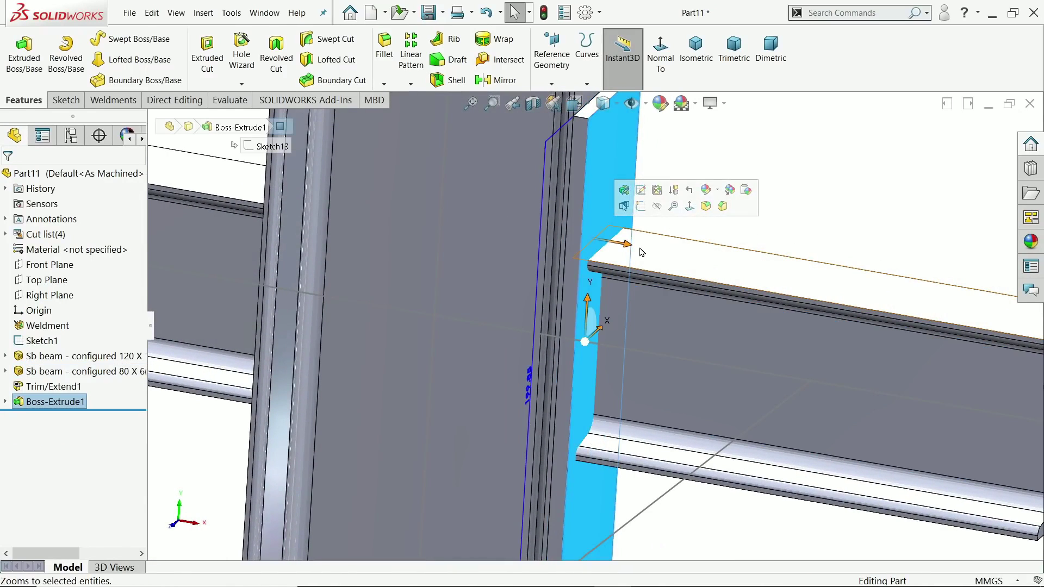
{"action": "left_click", "coordinate": [821, 196]}
{"action": "scroll", "coordinate": [801, 194], "scroll_direction": "up", "scroll_amount": 2}
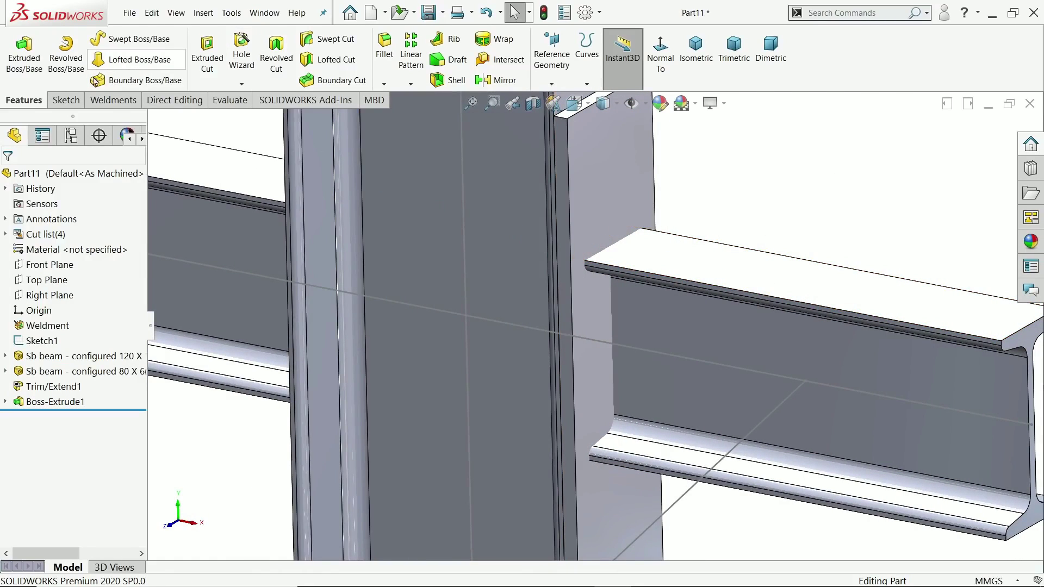
Trim the right horizontal 80 x 6 beam to the outer face of the new connection plate, using a face/plane boundary.
{"action": "left_click", "coordinate": [122, 101]}
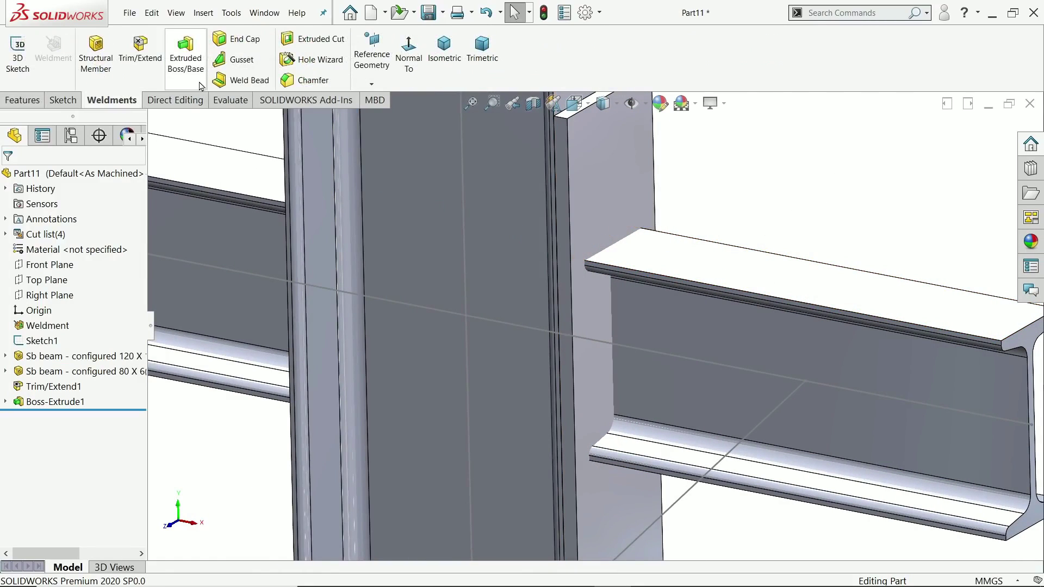
{"action": "left_click", "coordinate": [140, 50]}
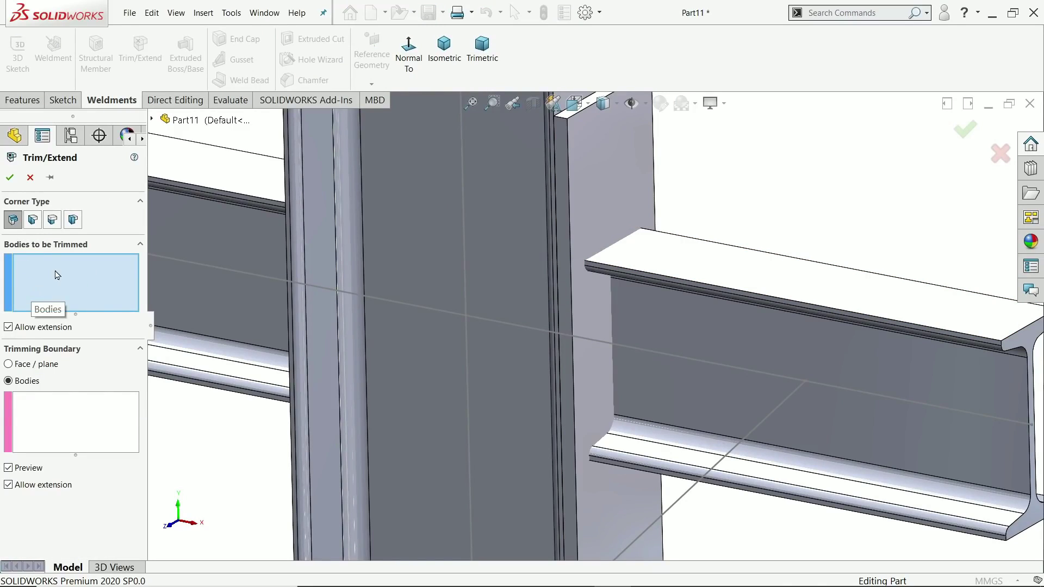
{"action": "left_click", "coordinate": [744, 318]}
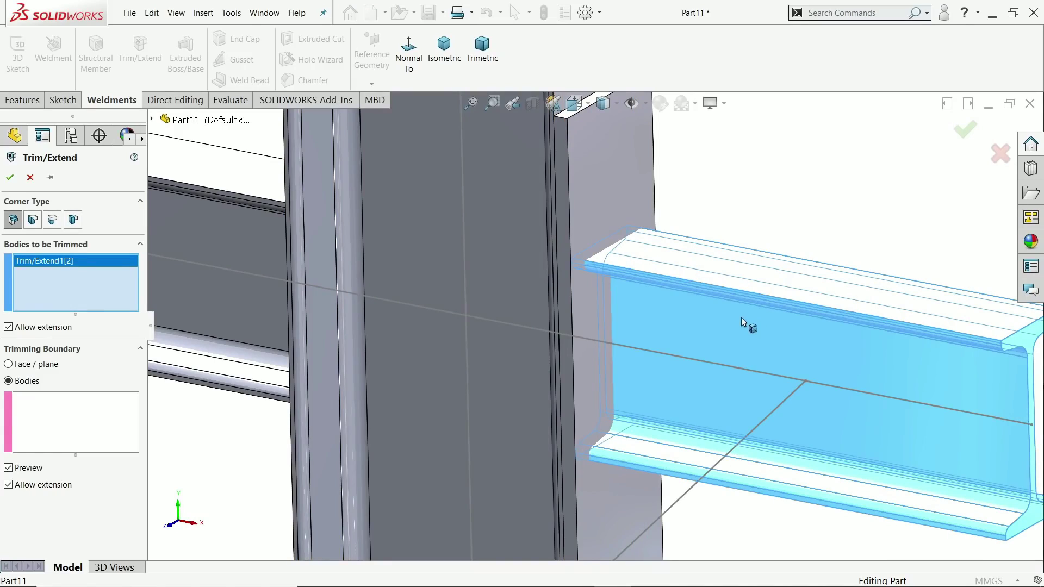
{"action": "left_click", "coordinate": [33, 366]}
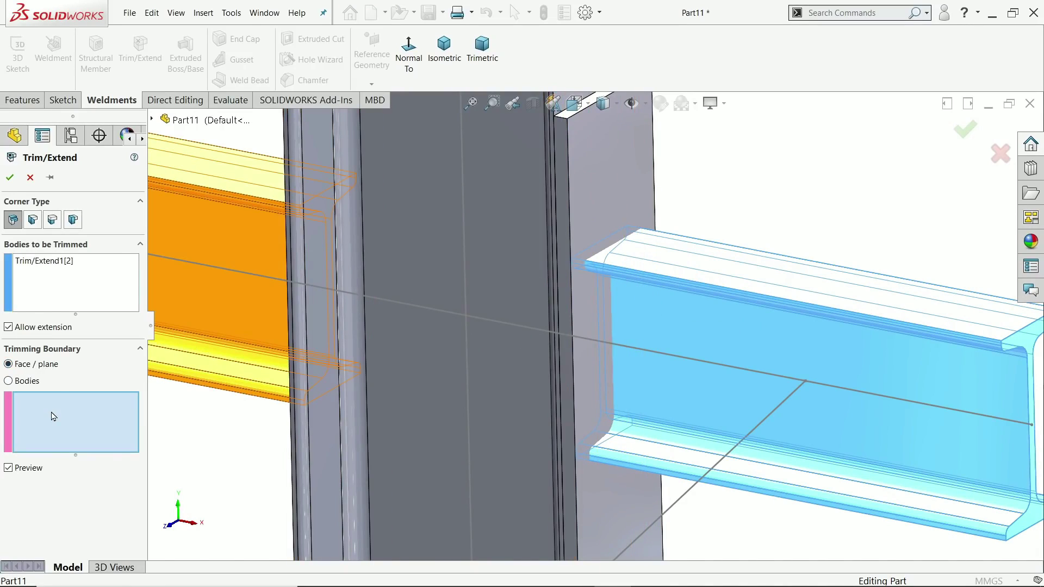
{"action": "left_click", "coordinate": [609, 212]}
{"action": "left_click", "coordinate": [10, 179]}
Open a sketch on the outer flange face on the opposite side of the 120 x 12 column.
{"action": "middle_click_drag", "start_coordinate": [658, 295], "coordinate": [689, 291]}
{"action": "scroll", "coordinate": [677, 288], "scroll_direction": "down", "scroll_amount": 3}
{"action": "mouse_move", "coordinate": [652, 261]}
{"action": "middle_mouse_down"}
{"action": "mouse_move", "coordinate": [647, 247]}
{"action": "mouse_move", "coordinate": [667, 230]}
{"action": "mouse_move", "coordinate": [752, 263]}
{"action": "middle_mouse_up"}
{"action": "left_click", "coordinate": [535, 251]}
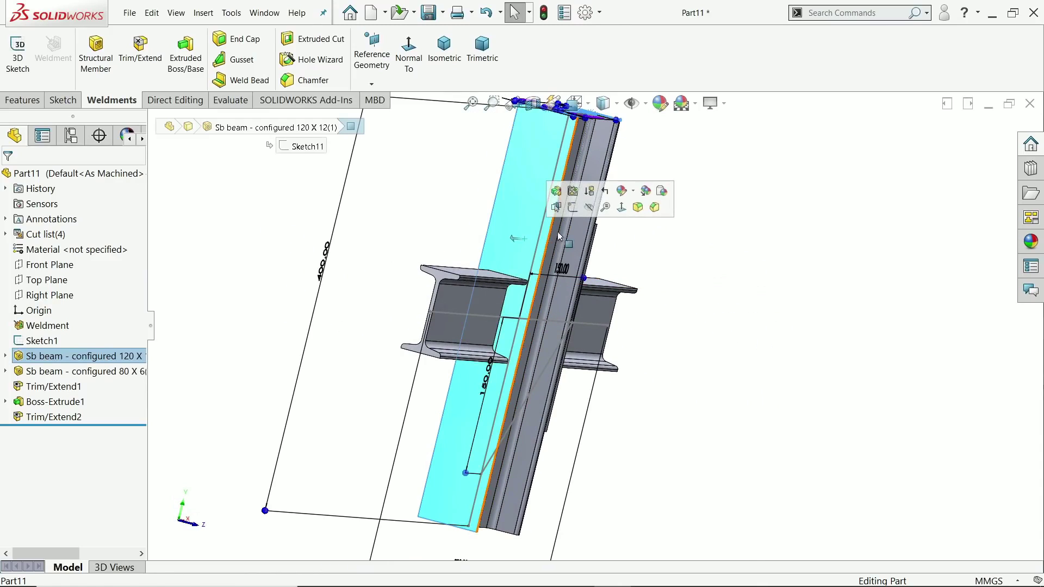
{"action": "left_click", "coordinate": [577, 215]}
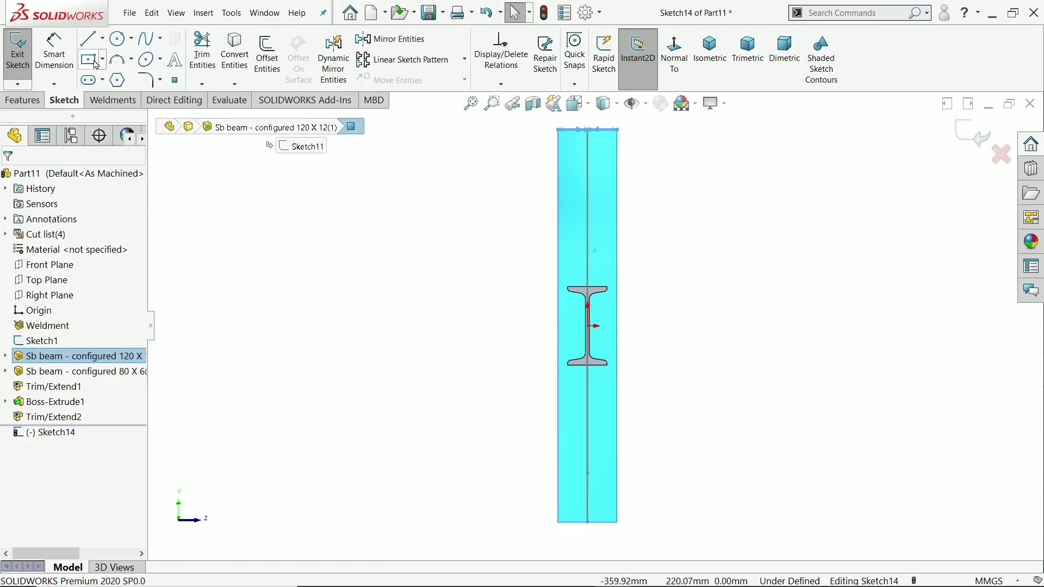
Draw a centre rectangle 200 mm high and 55 mm wide at the origin and extrude it as the second connection plate.
{"action": "left_click", "coordinate": [88, 58]}
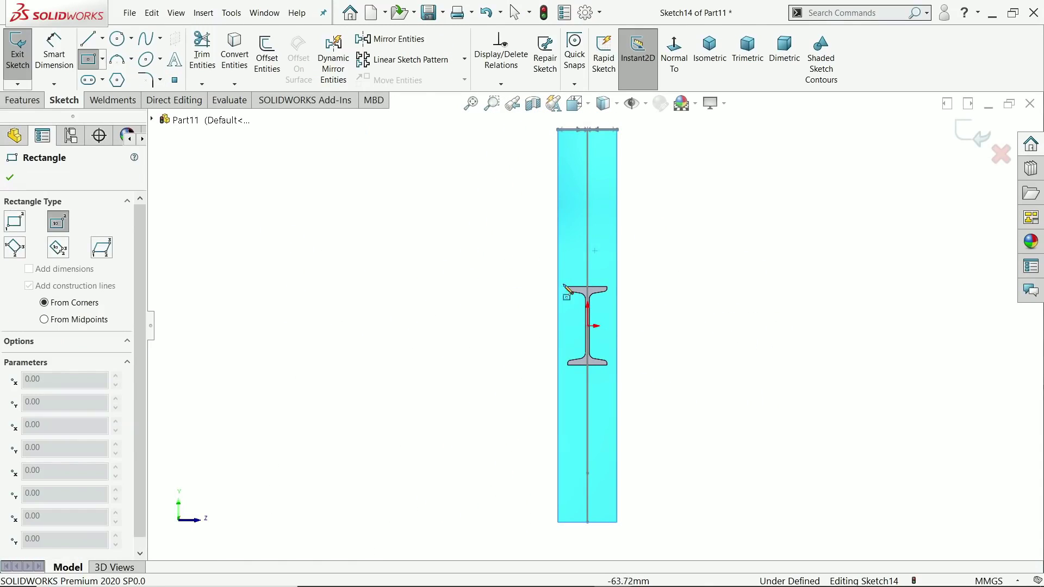
{"action": "left_click", "coordinate": [587, 325]}
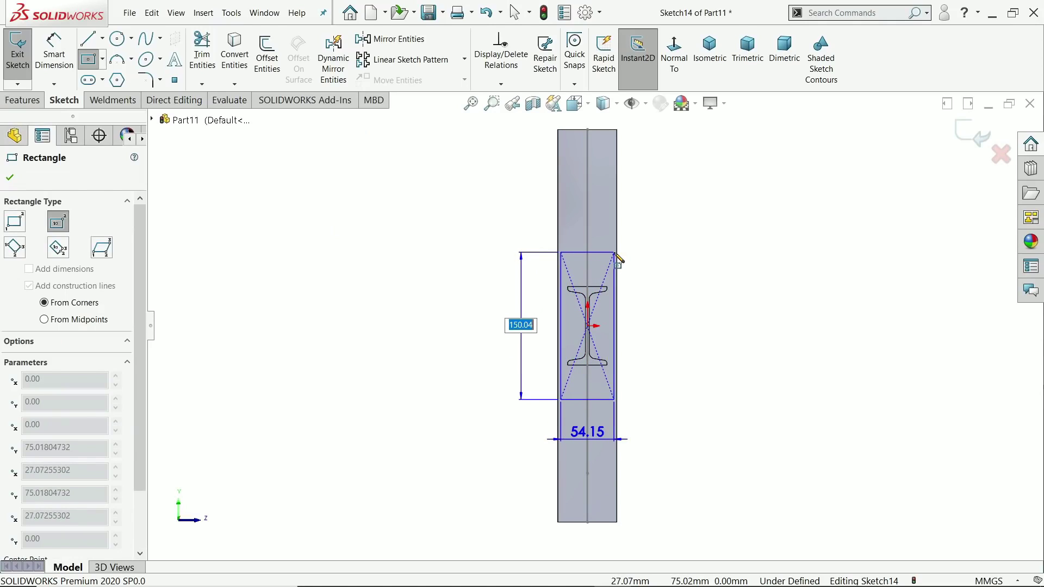
{"action": "type", "text": "200"}
{"action": "key", "text": "Return"}
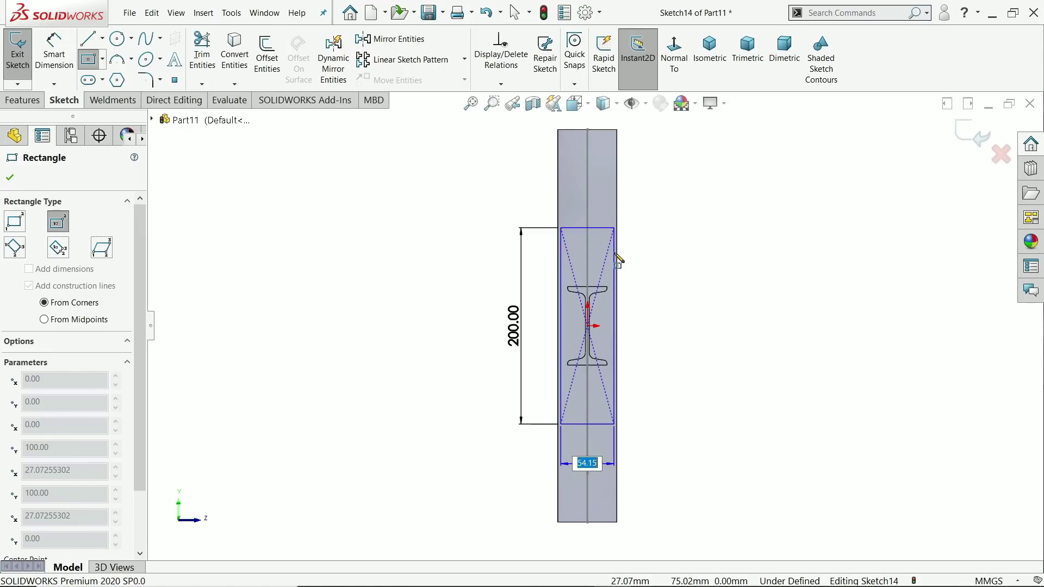
{"action": "type", "text": "55"}
{"action": "key", "text": "Return"}
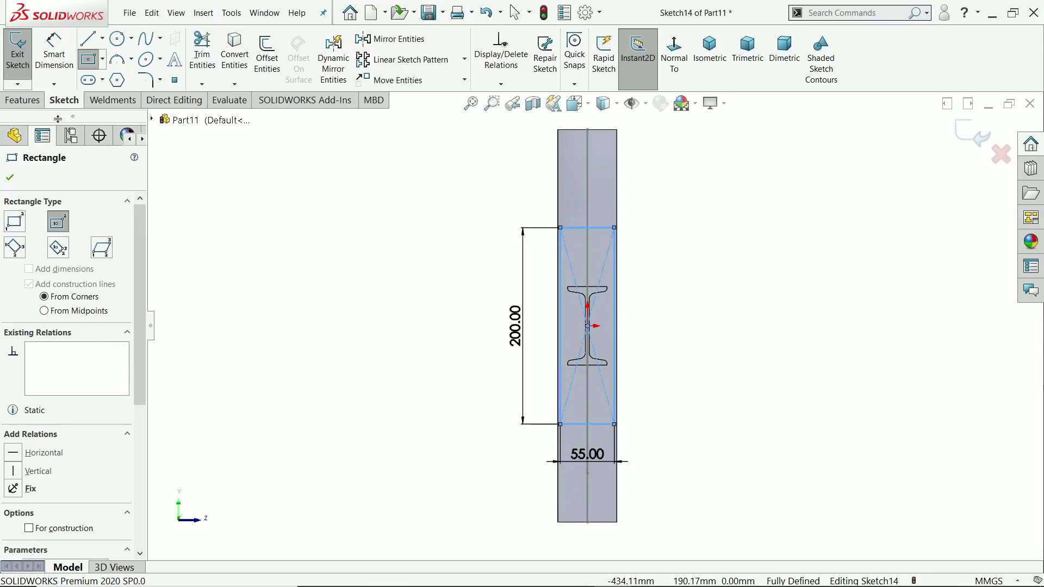
{"action": "left_click", "coordinate": [38, 99]}
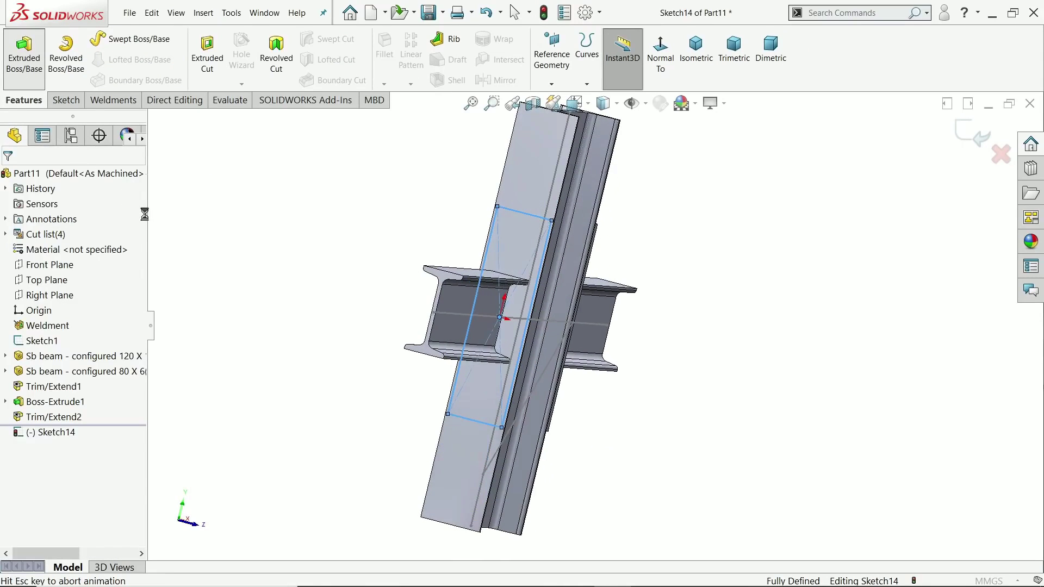
{"action": "left_click", "coordinate": [10, 177]}
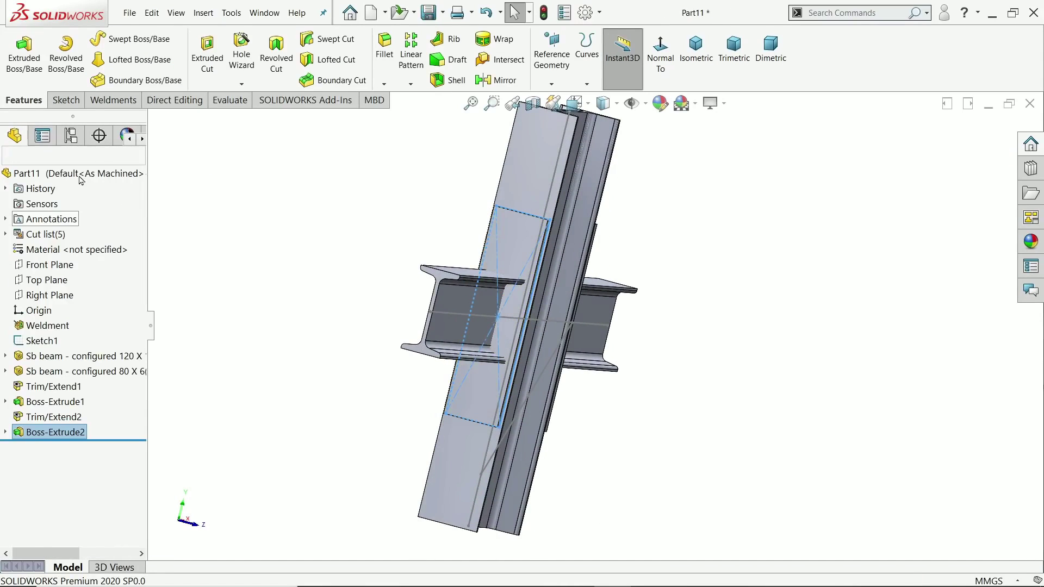
Trim the left horizontal 80 x 6 beam to the second connection plate's outer face, keeping the outer piece.
{"action": "left_click", "coordinate": [113, 100]}
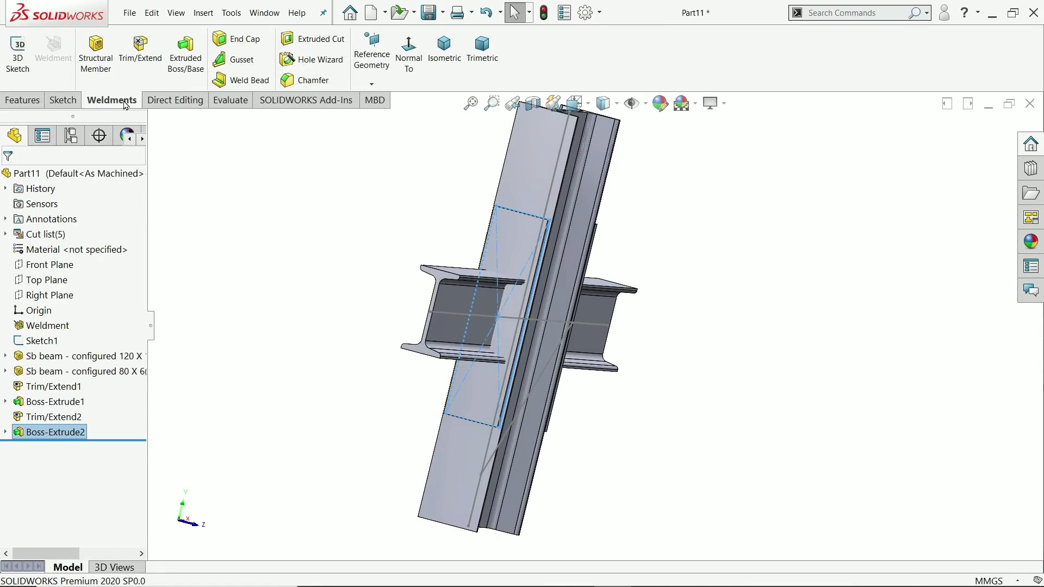
{"action": "left_click", "coordinate": [140, 58]}
{"action": "scroll", "coordinate": [531, 303], "scroll_direction": "down", "scroll_amount": 5}
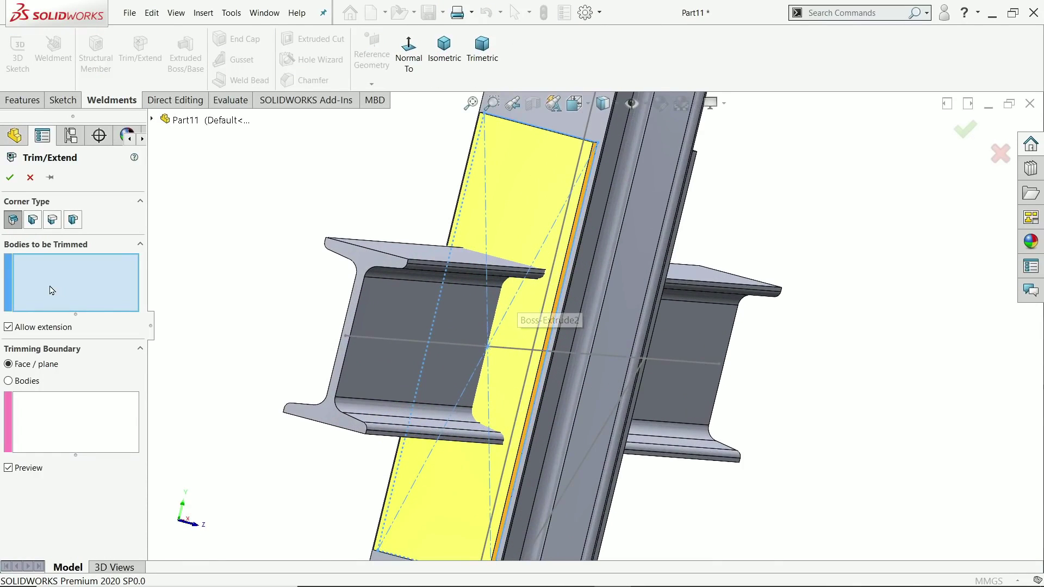
{"action": "left_click", "coordinate": [410, 308]}
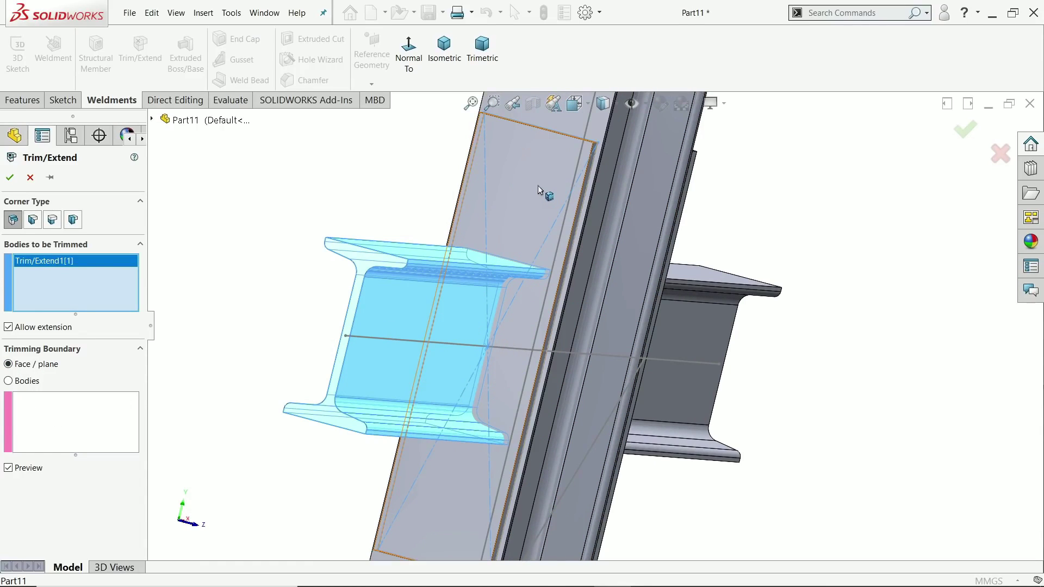
{"action": "left_click", "coordinate": [63, 412]}
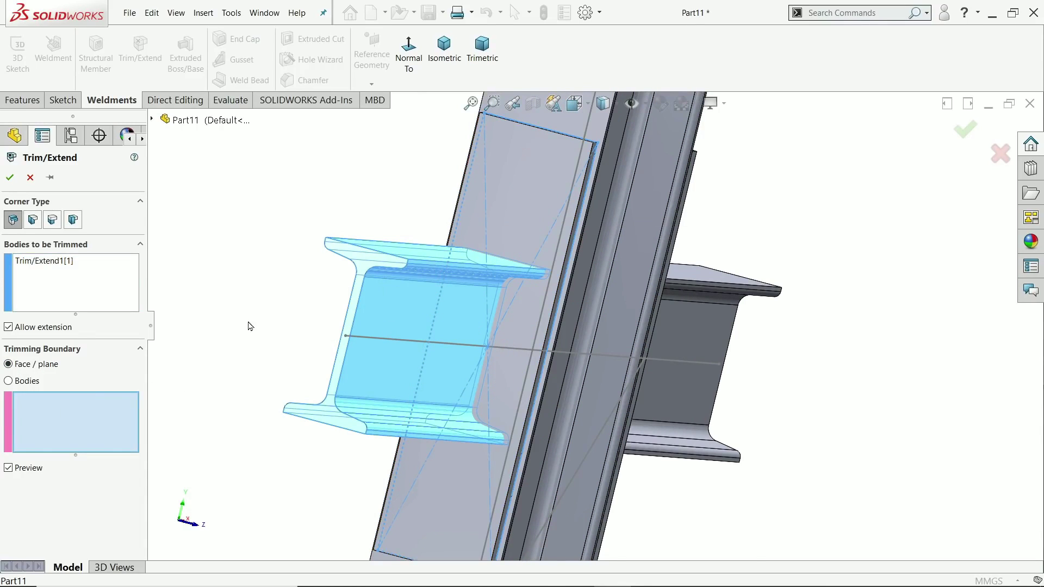
{"action": "left_click", "coordinate": [510, 220]}
{"action": "middle_click_drag", "start_coordinate": [510, 220], "coordinate": [464, 242]}
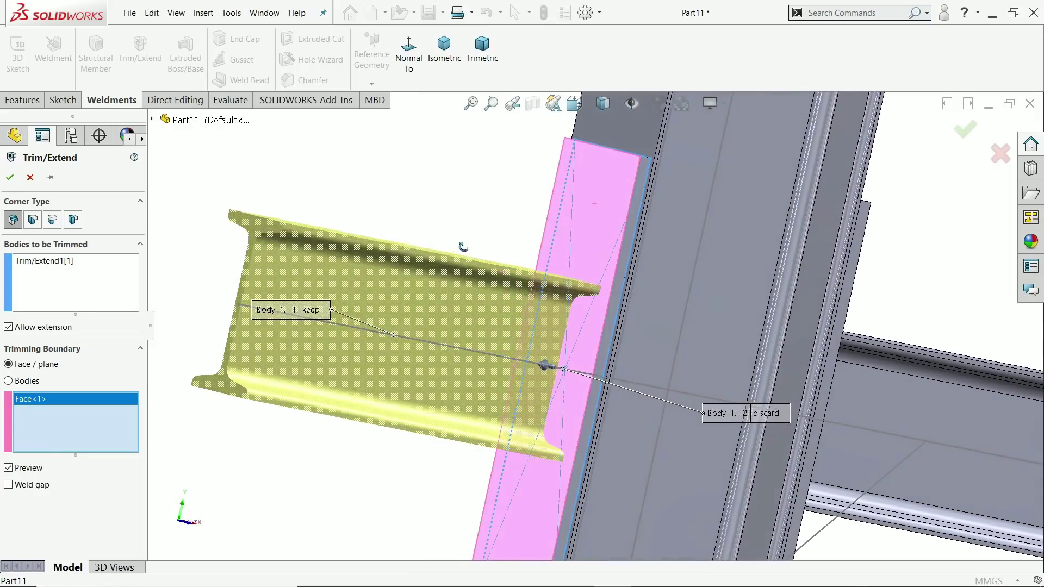
{"action": "left_click", "coordinate": [10, 177]}
{"action": "middle_click_drag", "start_coordinate": [249, 251], "coordinate": [430, 294]}
{"action": "scroll", "coordinate": [380, 277], "scroll_direction": "down", "scroll_amount": 6}
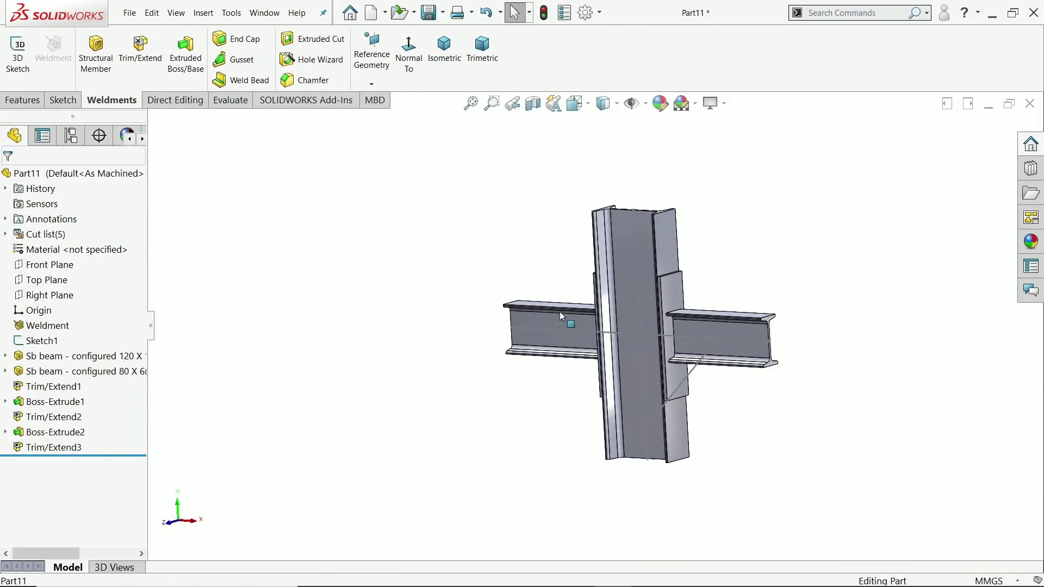
{"action": "scroll", "coordinate": [680, 337], "scroll_direction": "up", "scroll_amount": 6}
{"action": "middle_click_drag", "start_coordinate": [687, 324], "coordinate": [598, 365]}
{"action": "key", "text": "Escape"}
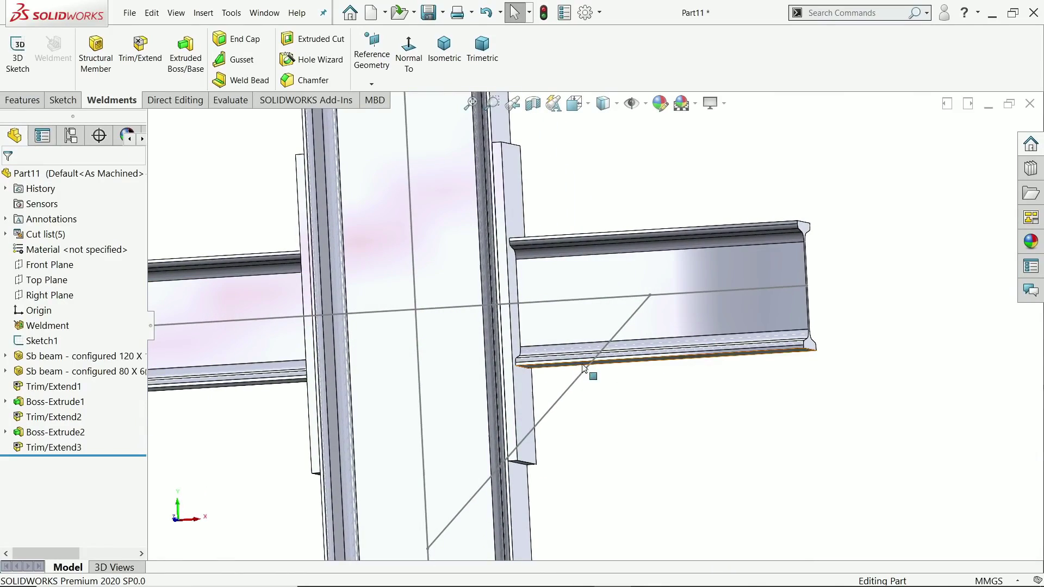
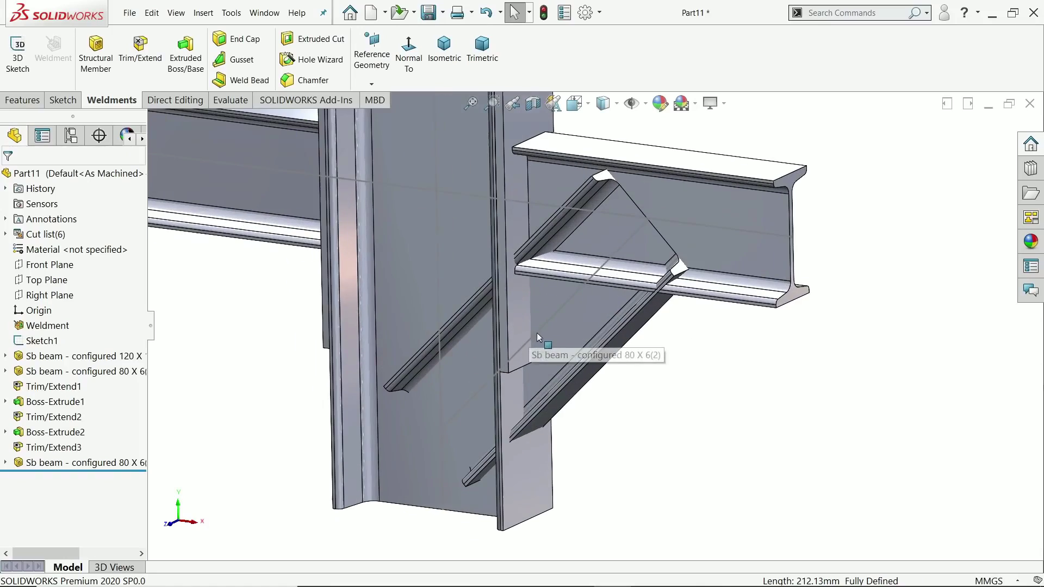
Edit the diagonal 80 x 6 brace and relocate its profile so the path passes through the midpoint of the lower flange's outer edge.
{"action": "scroll", "coordinate": [702, 263], "scroll_direction": "down", "scroll_amount": 2}
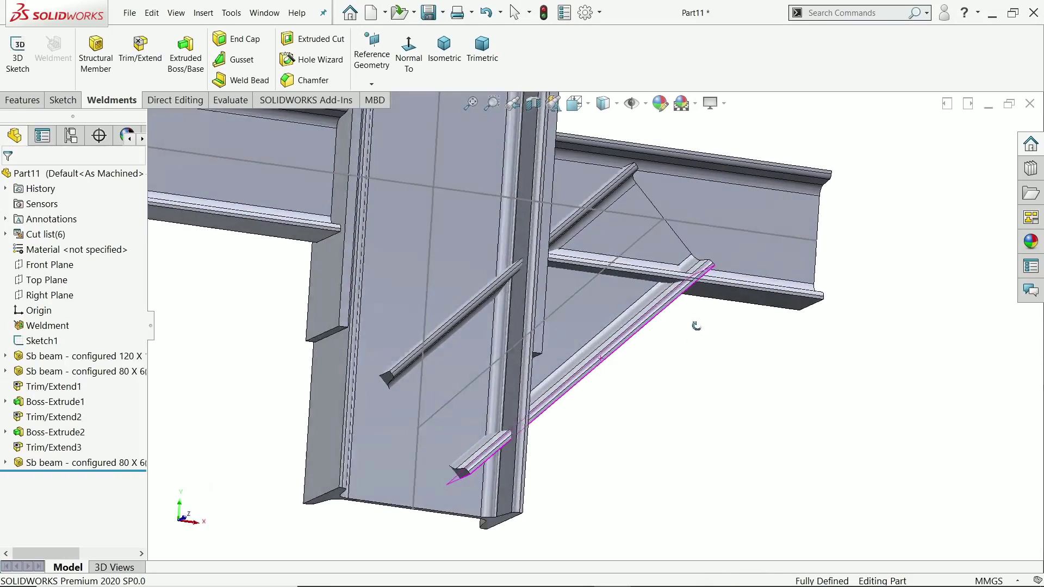
{"action": "scroll", "coordinate": [666, 361], "scroll_direction": "down", "scroll_amount": 2}
{"action": "scroll", "coordinate": [343, 428], "scroll_direction": "down", "scroll_amount": 3}
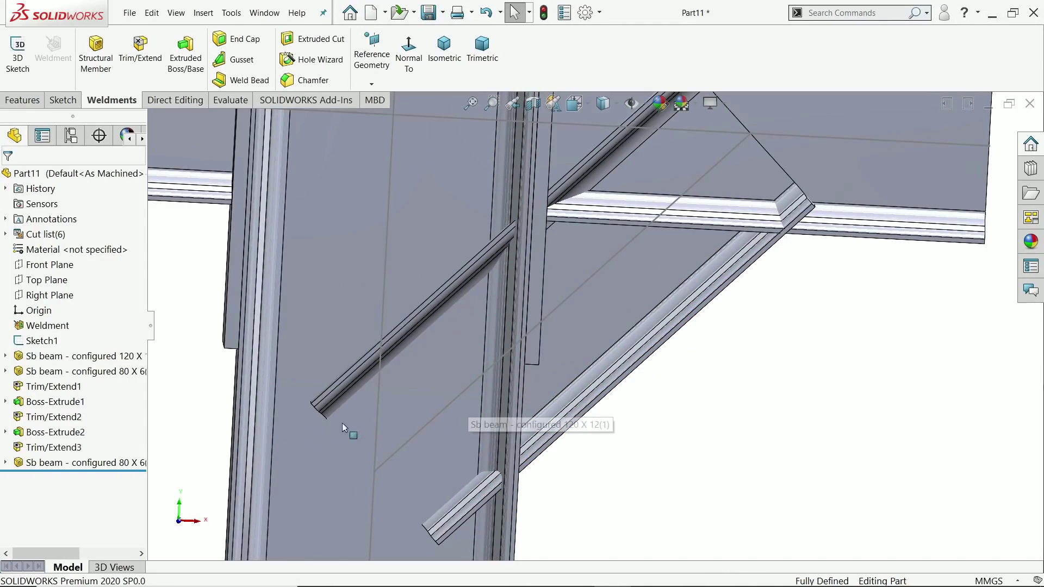
{"action": "left_click", "coordinate": [5, 462]}
{"action": "left_click", "coordinate": [35, 464]}
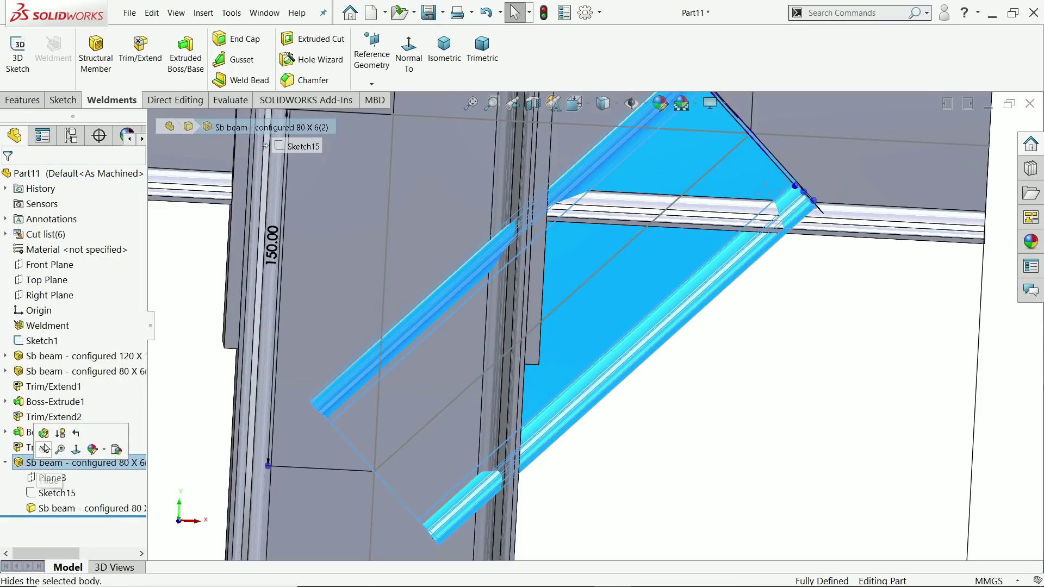
{"action": "left_click", "coordinate": [38, 435]}
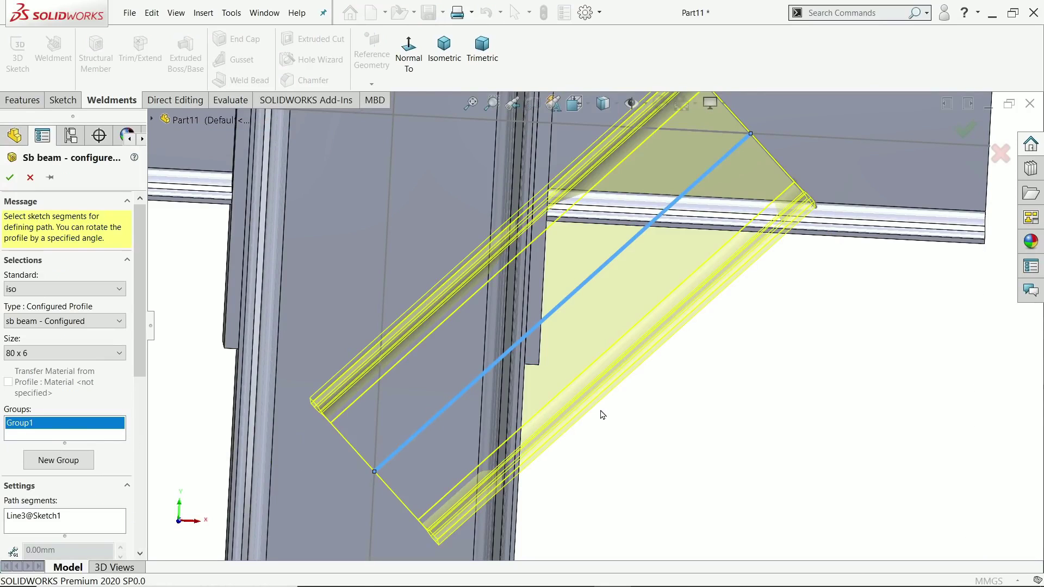
{"action": "scroll", "coordinate": [600, 416], "scroll_direction": "up", "scroll_amount": 2}
{"action": "scroll", "coordinate": [108, 381], "scroll_direction": "down", "scroll_amount": 10}
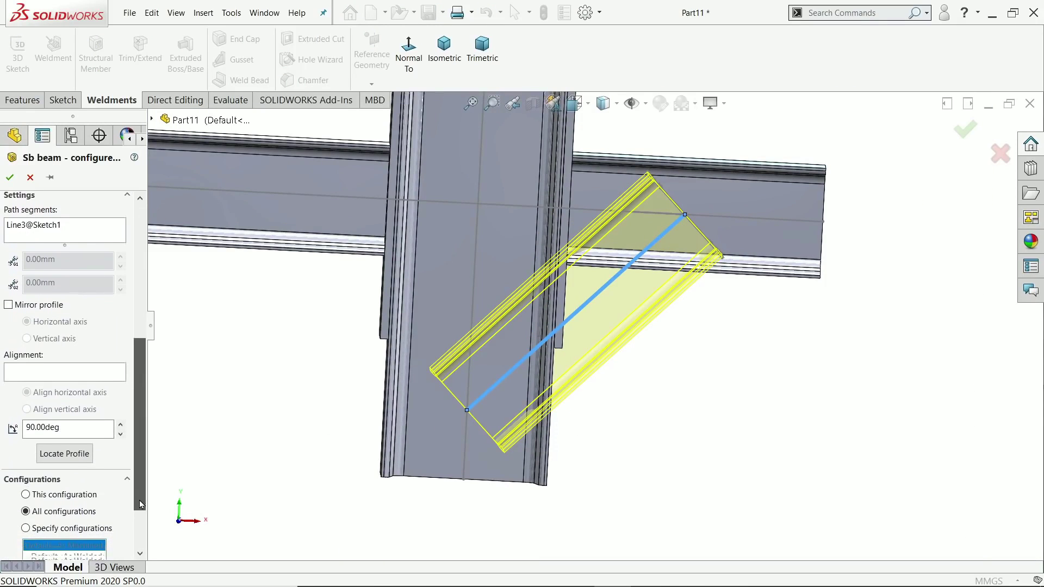
{"action": "scroll", "coordinate": [538, 385], "scroll_direction": "down", "scroll_amount": 1}
{"action": "scroll", "coordinate": [538, 384], "scroll_direction": "down", "scroll_amount": 1}
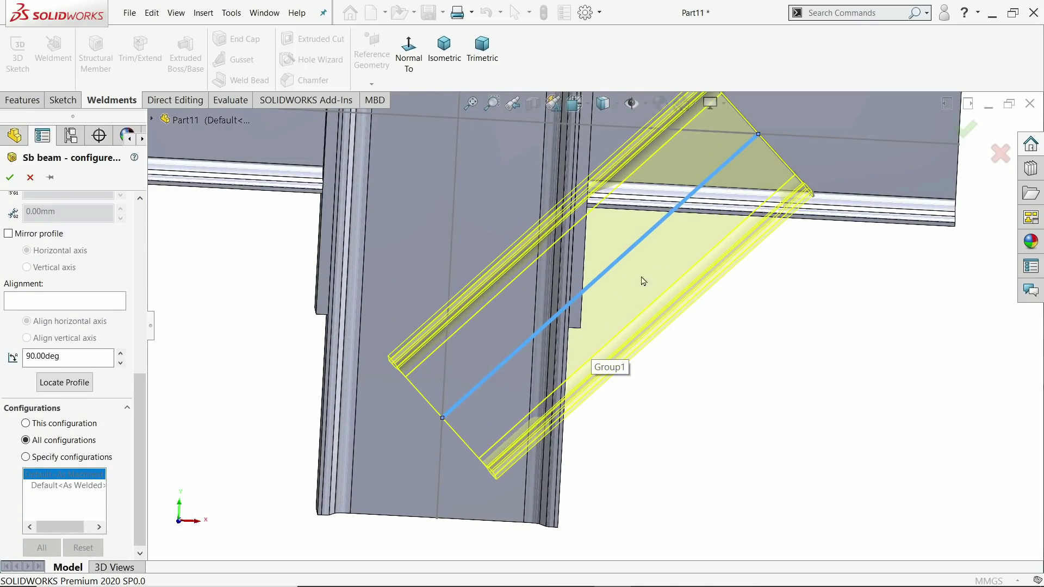
{"action": "middle_click_drag", "start_coordinate": [640, 398], "coordinate": [314, 461]}
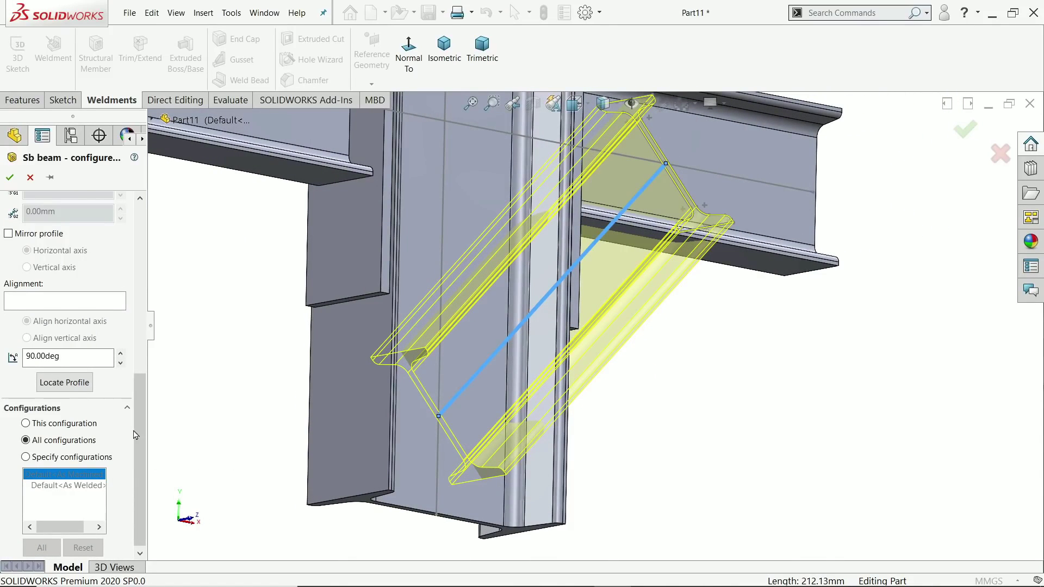
{"action": "left_click", "coordinate": [63, 382]}
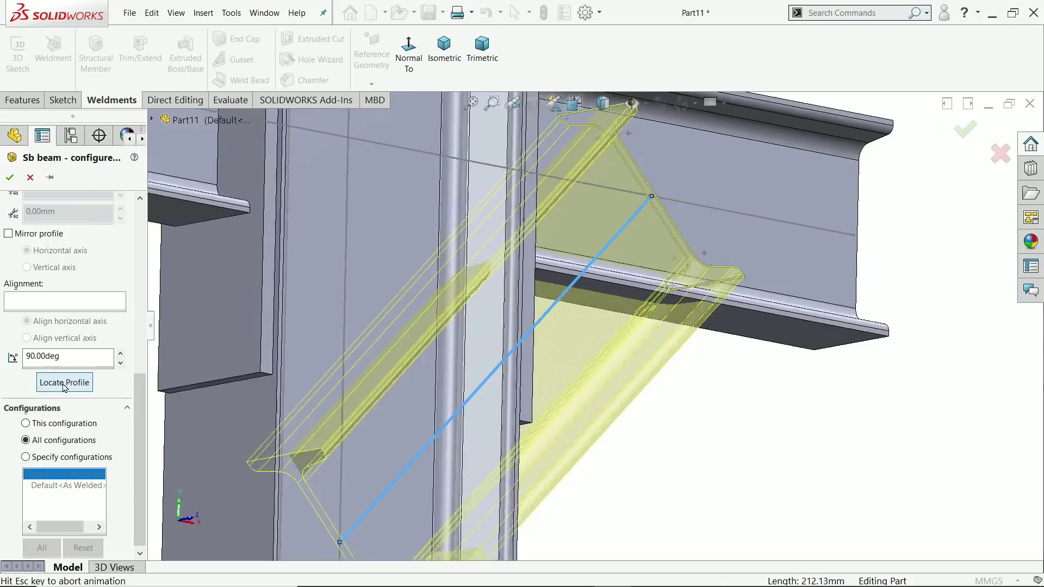
{"action": "scroll", "coordinate": [462, 380], "scroll_direction": "up", "scroll_amount": 5}
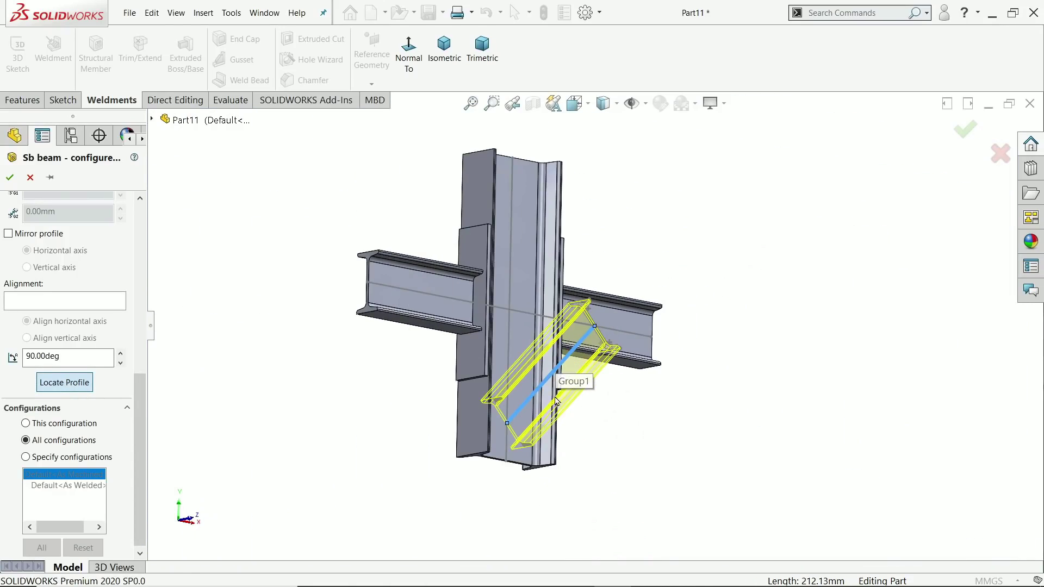
{"action": "scroll", "coordinate": [522, 427], "scroll_direction": "down", "scroll_amount": 5}
{"action": "scroll", "coordinate": [519, 411], "scroll_direction": "down", "scroll_amount": 1}
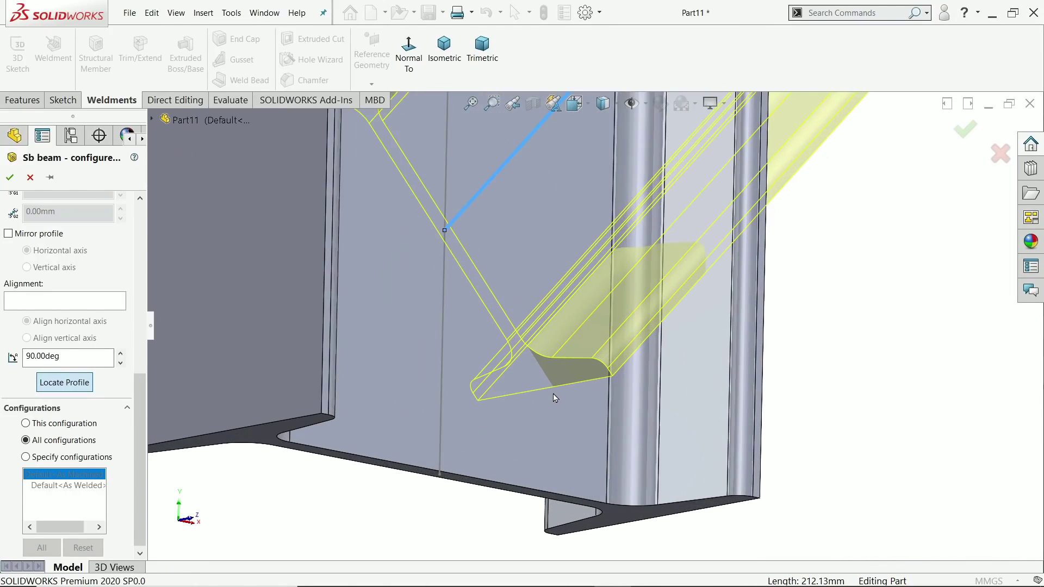
{"action": "scroll", "coordinate": [79, 324], "scroll_direction": "up", "scroll_amount": 3}
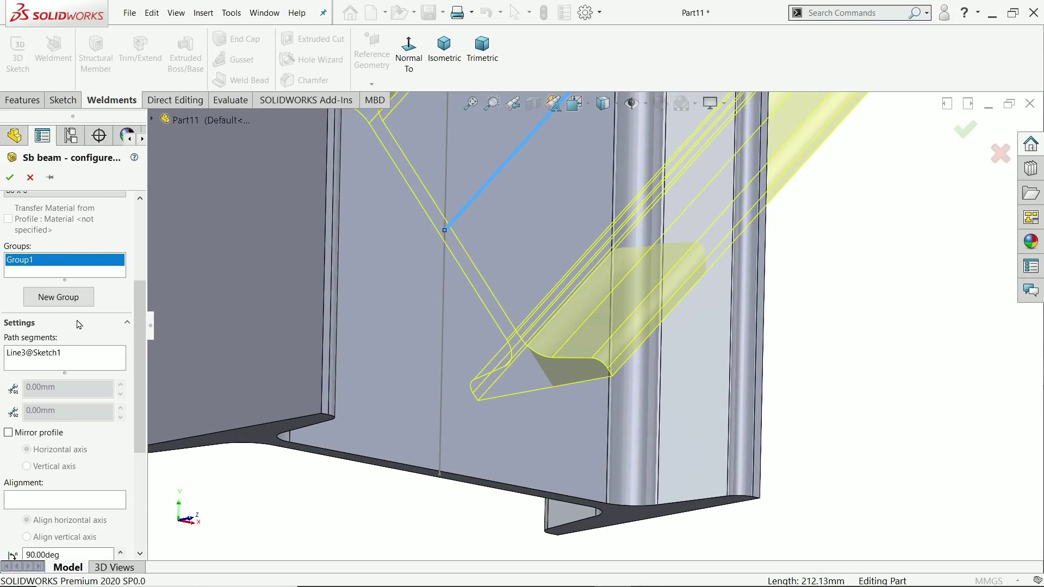
{"action": "scroll", "coordinate": [79, 325], "scroll_direction": "down", "scroll_amount": 3}
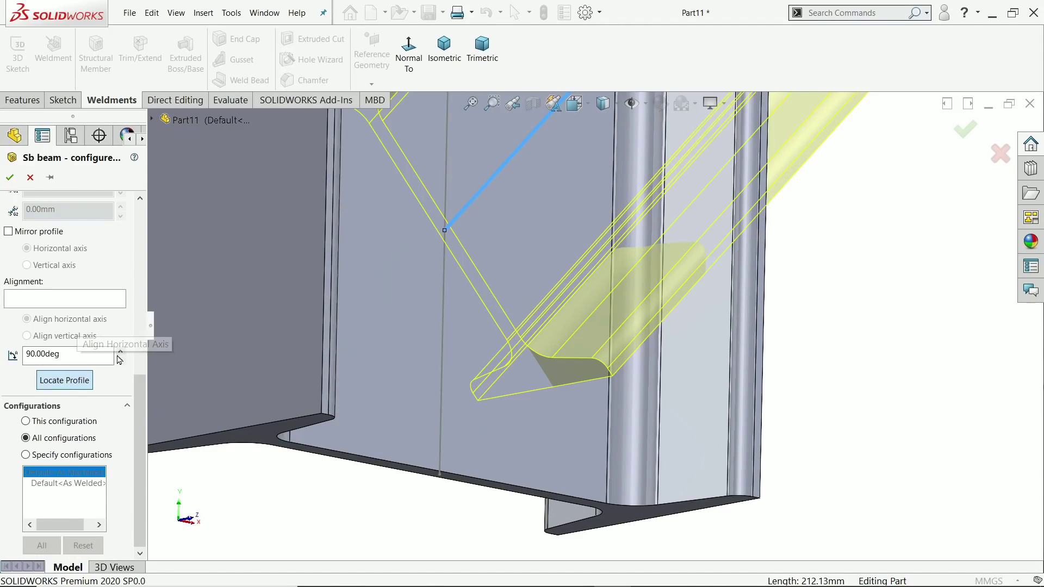
{"action": "scroll", "coordinate": [527, 401], "scroll_direction": "up", "scroll_amount": 3}
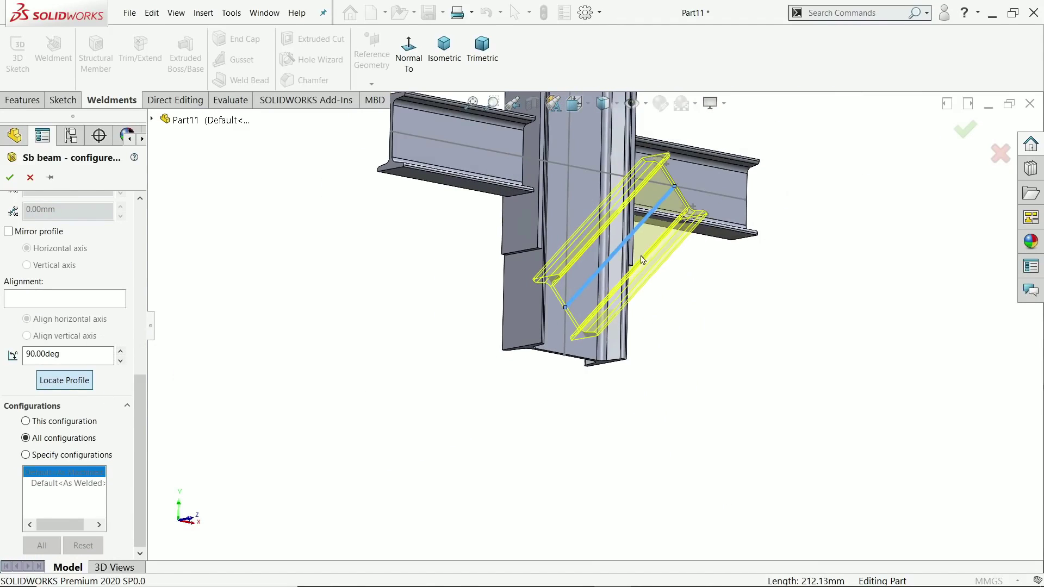
{"action": "scroll", "coordinate": [684, 223], "scroll_direction": "down", "scroll_amount": 4}
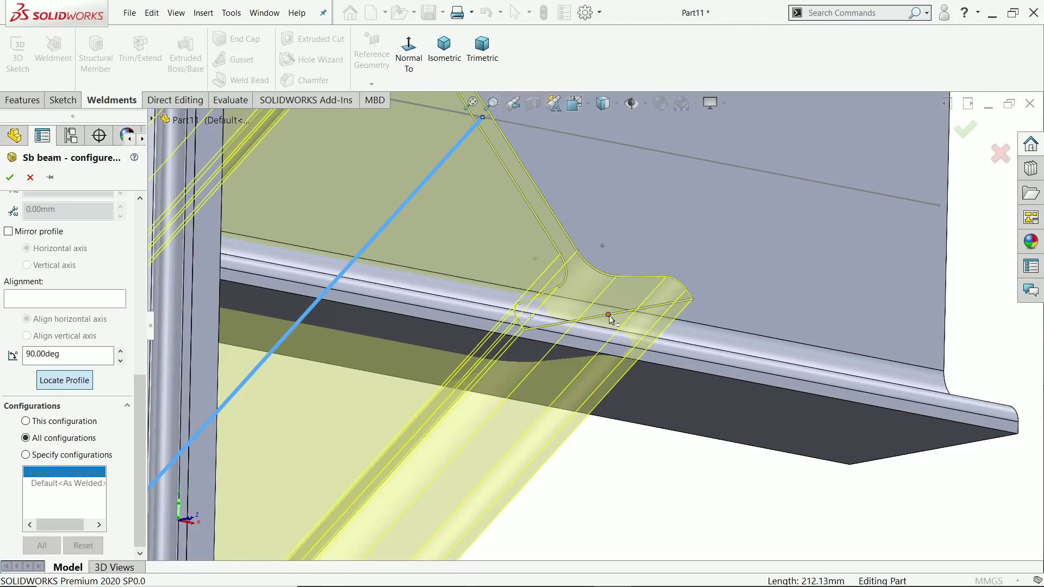
{"action": "left_click", "coordinate": [608, 315]}
{"action": "scroll", "coordinate": [484, 335], "scroll_direction": "up", "scroll_amount": 5}
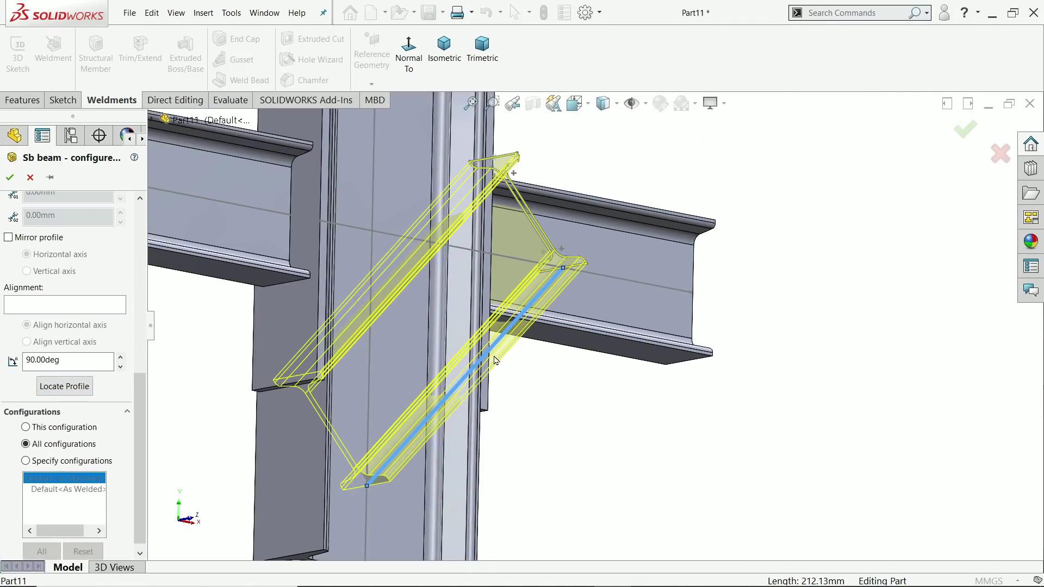
{"action": "middle_click_drag", "start_coordinate": [517, 374], "coordinate": [560, 356]}
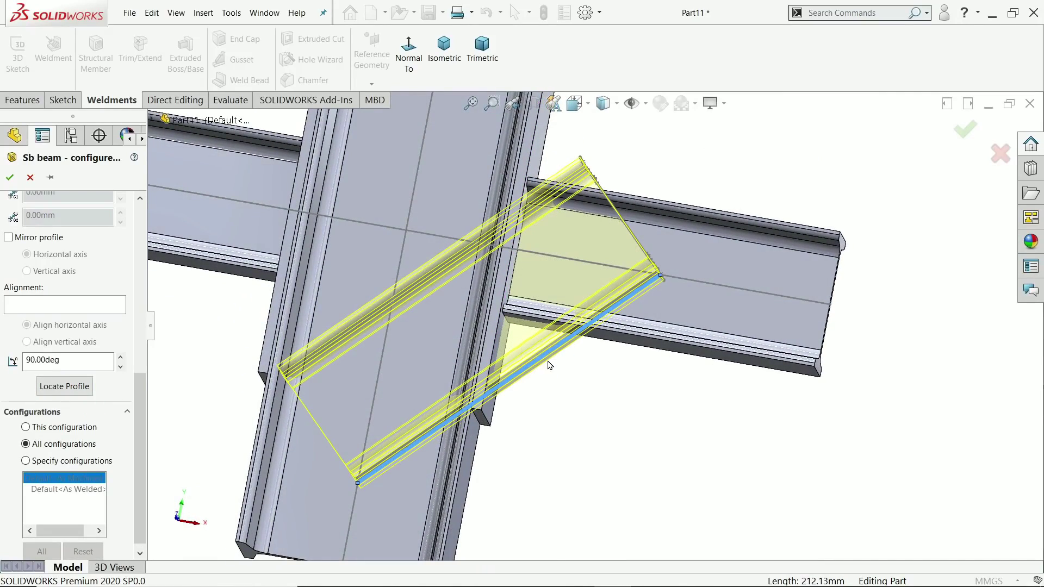
{"action": "left_click", "coordinate": [10, 177]}
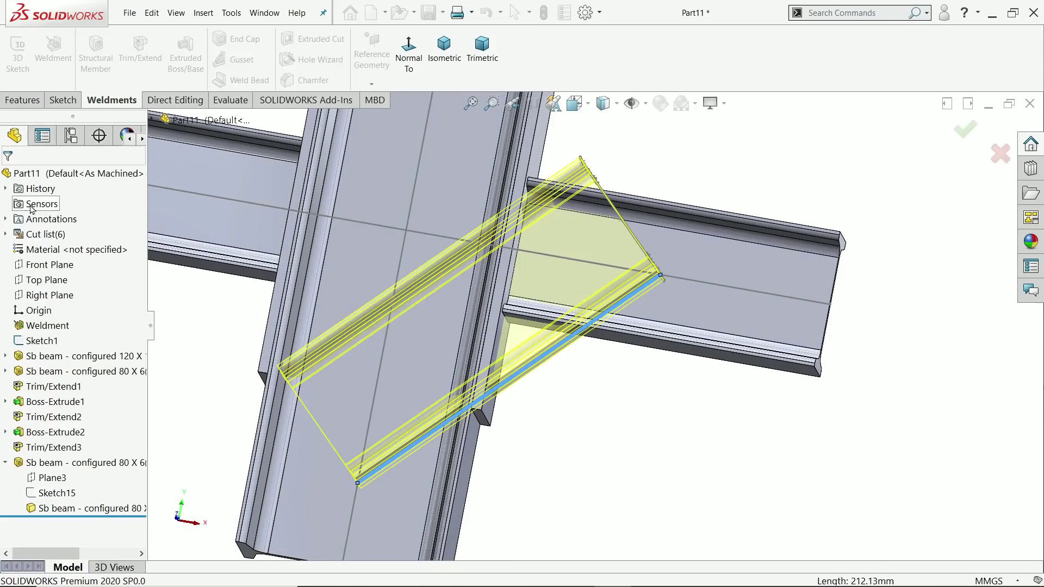
Set up a trim of the diagonal brace with the right connection plate's outer face and the right beam's underside as face/plane boundaries.
{"action": "middle_click_drag", "start_coordinate": [478, 337], "coordinate": [515, 346]}
{"action": "scroll", "coordinate": [575, 368], "scroll_direction": "down", "scroll_amount": 3}
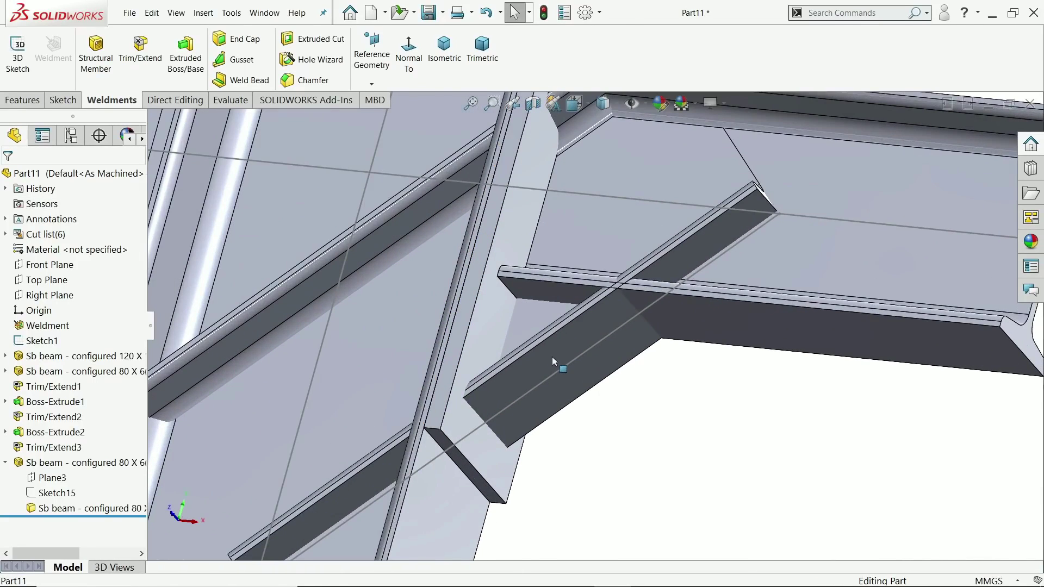
{"action": "scroll", "coordinate": [549, 361], "scroll_direction": "up", "scroll_amount": 2}
{"action": "left_click", "coordinate": [552, 348]}
{"action": "scroll", "coordinate": [590, 424], "scroll_direction": "up", "scroll_amount": 2}
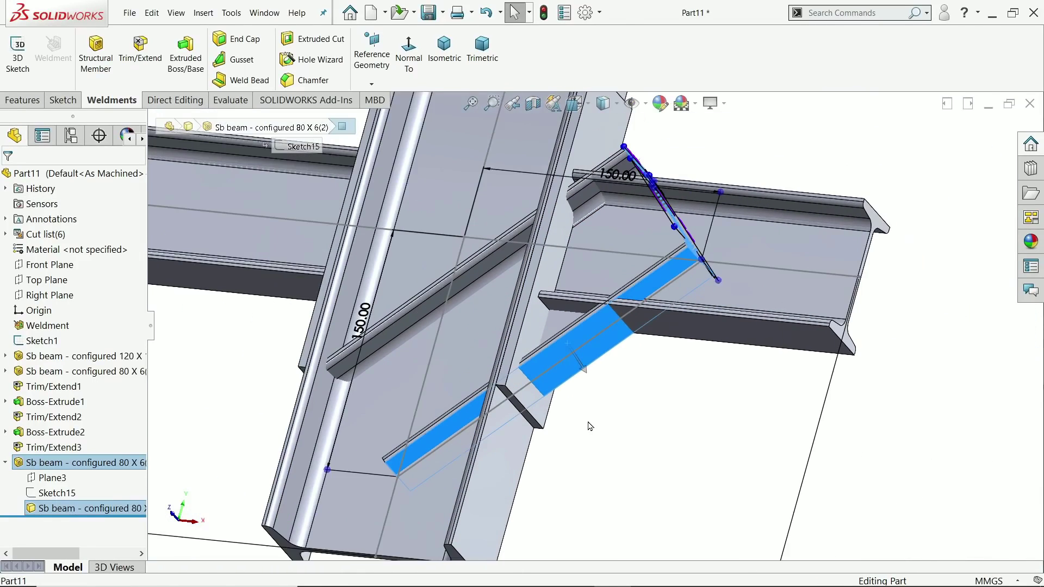
{"action": "left_click", "coordinate": [611, 392]}
{"action": "left_click", "coordinate": [140, 50]}
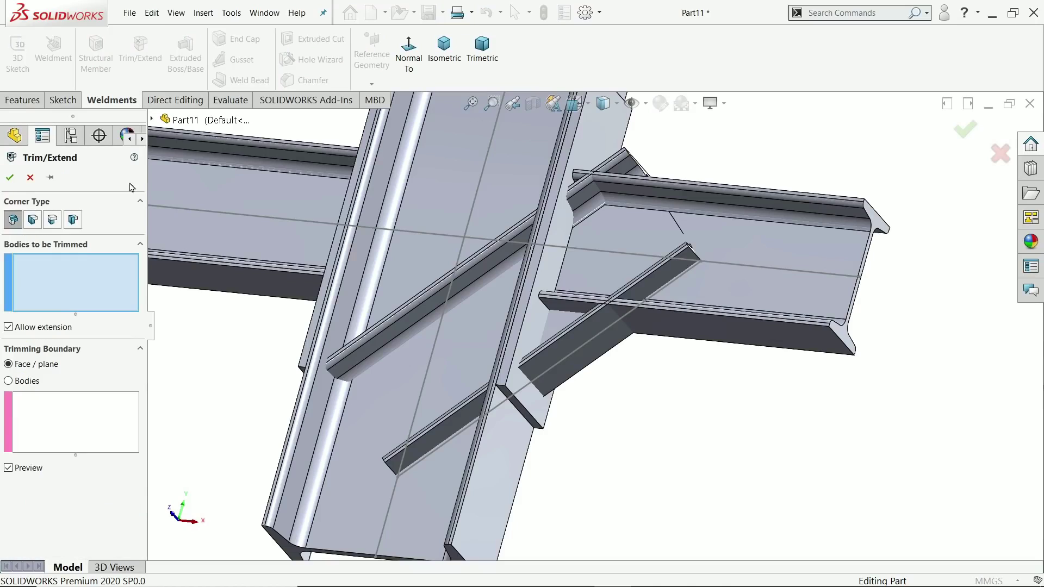
{"action": "left_click", "coordinate": [595, 344]}
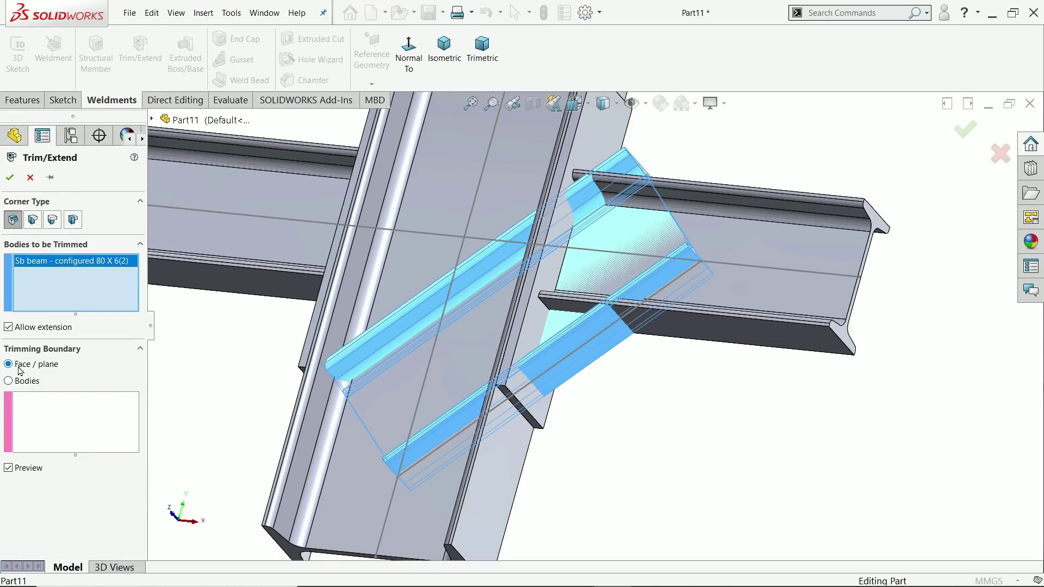
{"action": "left_click", "coordinate": [41, 415]}
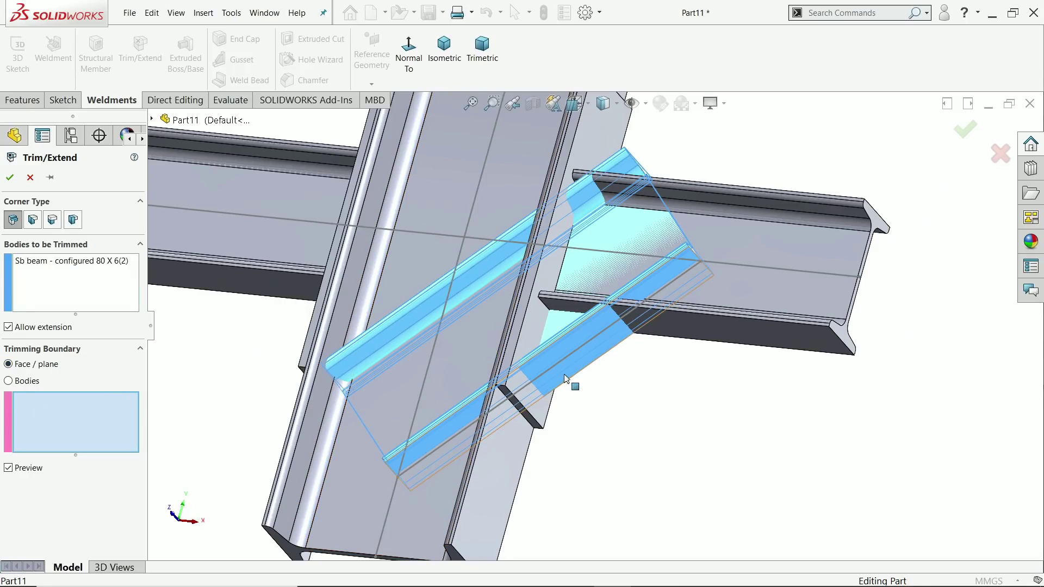
{"action": "scroll", "coordinate": [565, 386], "scroll_direction": "down", "scroll_amount": 3}
{"action": "left_click", "coordinate": [512, 439]}
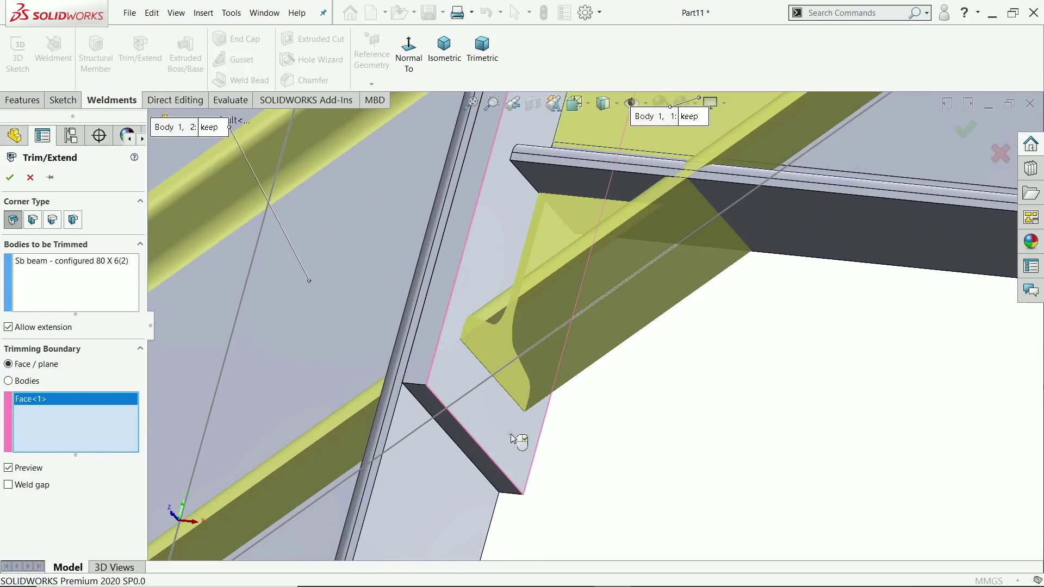
{"action": "left_click", "coordinate": [837, 238]}
{"action": "scroll", "coordinate": [703, 357], "scroll_direction": "up", "scroll_amount": 5}
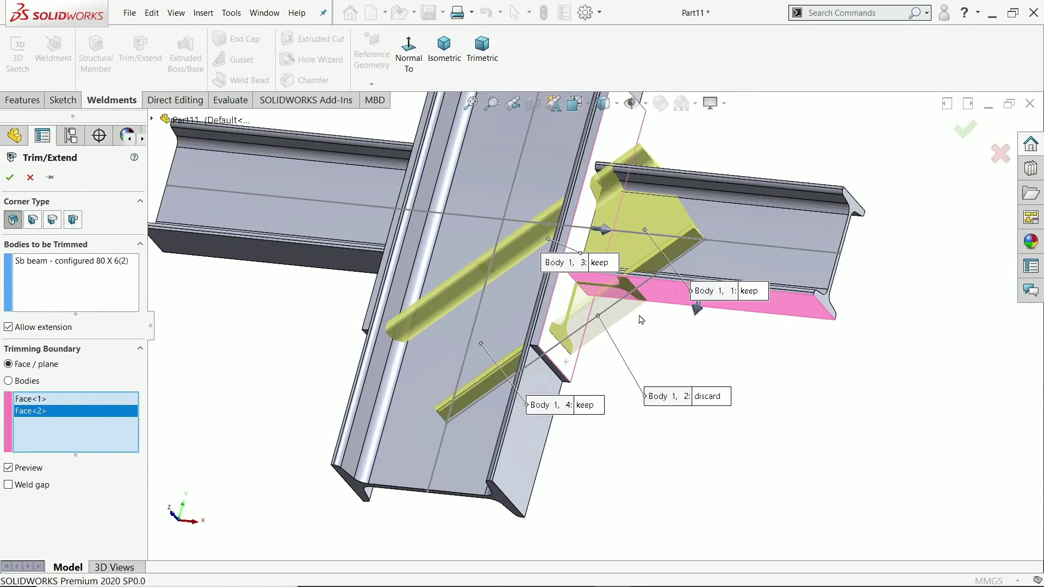
Keep only the brace segment between the plate and the beam's underside, discard the other three pieces, and finish the trim.
{"action": "scroll", "coordinate": [636, 322], "scroll_direction": "down", "scroll_amount": 5}
{"action": "left_click", "coordinate": [522, 221]}
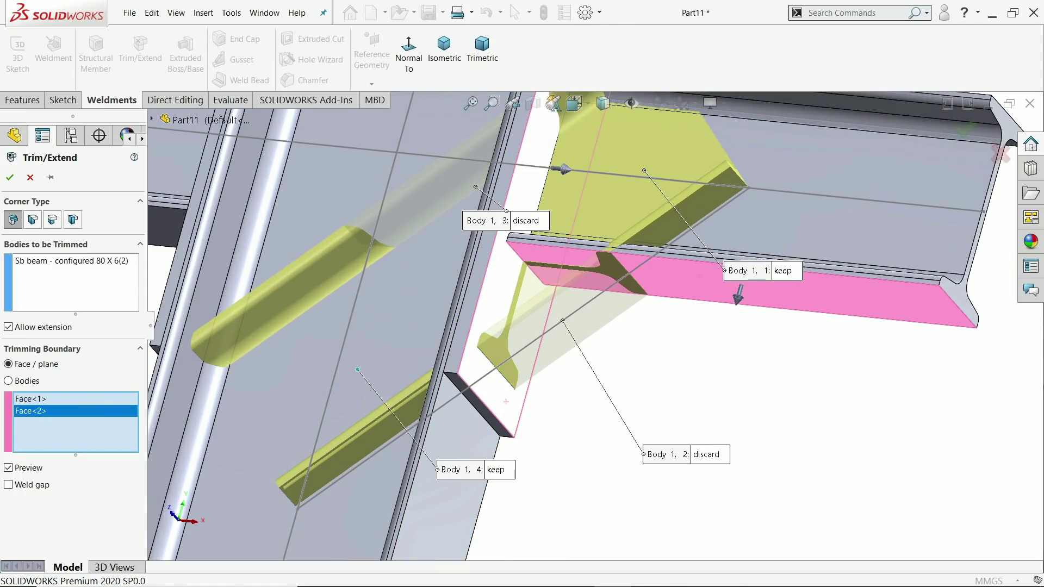
{"action": "left_click", "coordinate": [496, 469]}
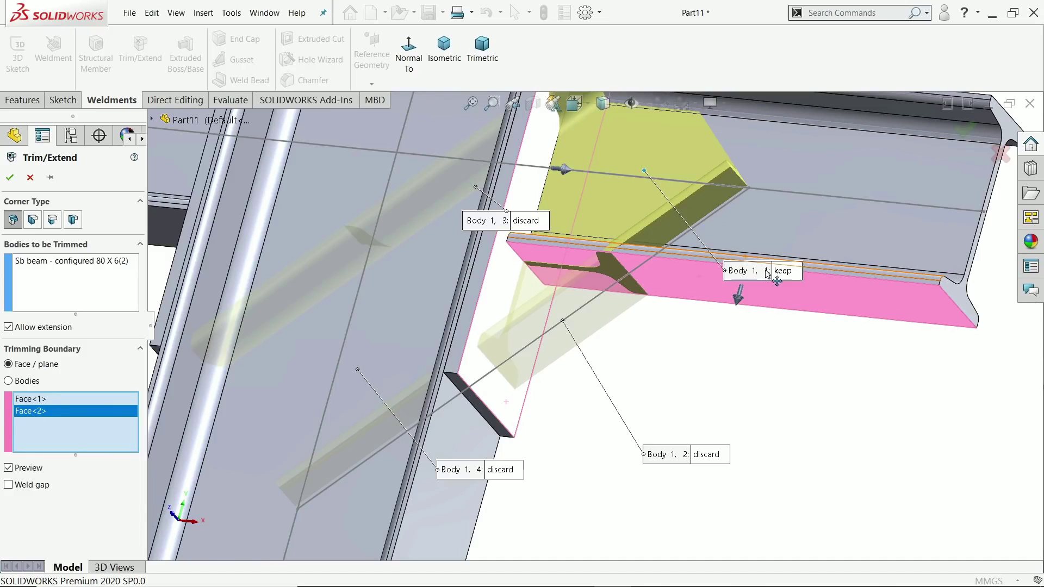
{"action": "left_click", "coordinate": [783, 271]}
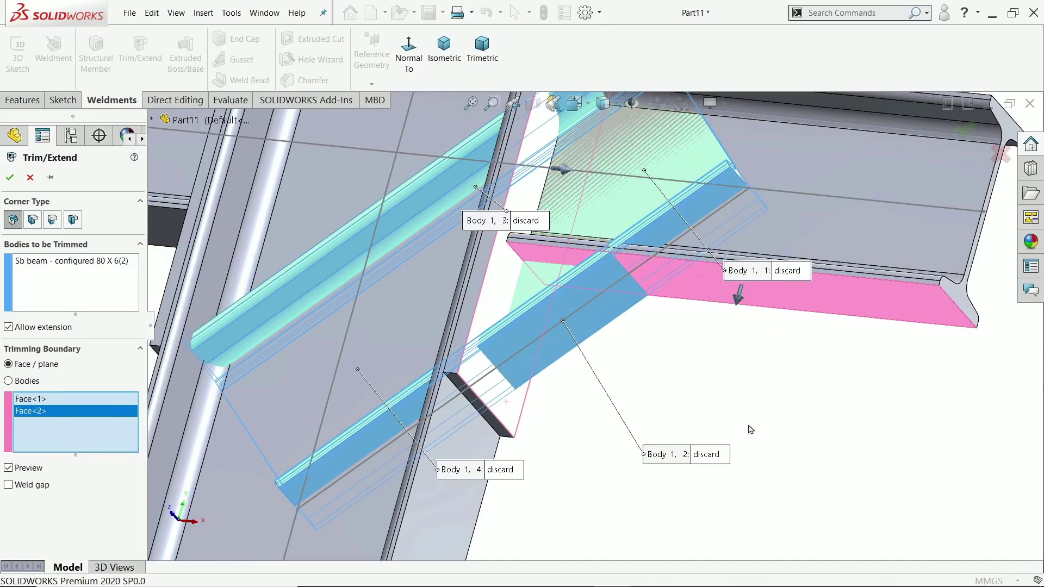
{"action": "left_click", "coordinate": [707, 455]}
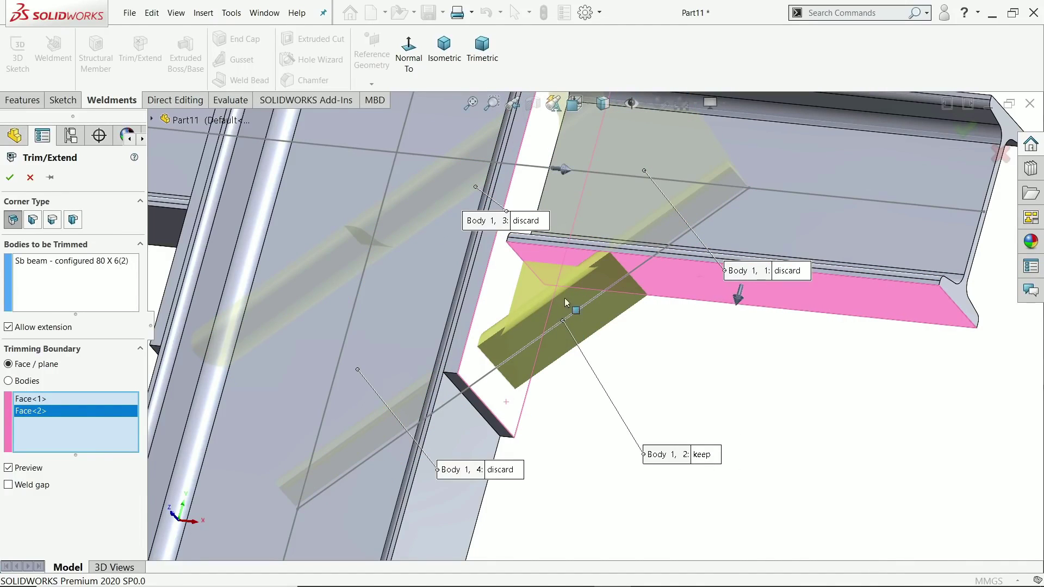
{"action": "left_click", "coordinate": [9, 180]}
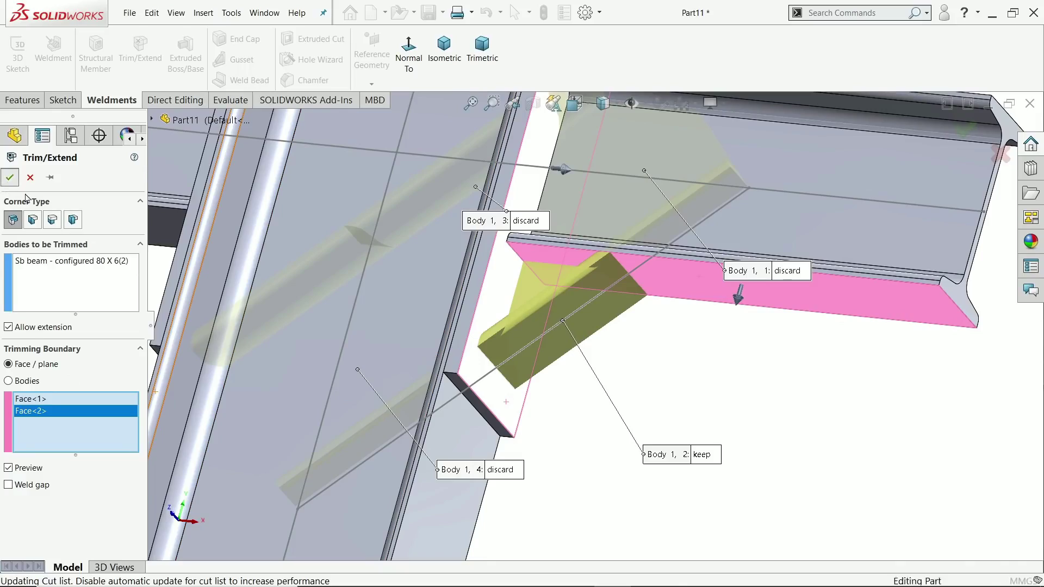
{"action": "mouse_move", "coordinate": [590, 369]}
{"action": "middle_mouse_down"}
{"action": "mouse_move", "coordinate": [611, 364]}
{"action": "mouse_move", "coordinate": [627, 325]}
{"action": "mouse_move", "coordinate": [591, 344]}
{"action": "mouse_move", "coordinate": [583, 337]}
{"action": "mouse_move", "coordinate": [592, 354]}
{"action": "middle_mouse_up"}
{"action": "scroll", "coordinate": [626, 325], "scroll_direction": "up", "scroll_amount": 6}
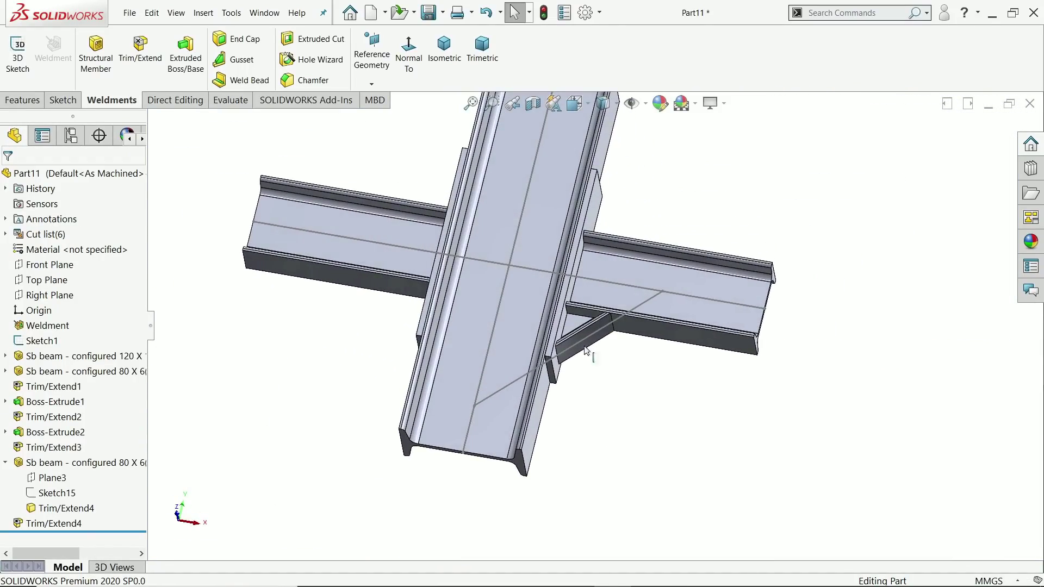
Hide the layout sketch whose lines run through the column, crossbeams and brace.
{"action": "scroll", "coordinate": [583, 325], "scroll_direction": "down", "scroll_amount": 5}
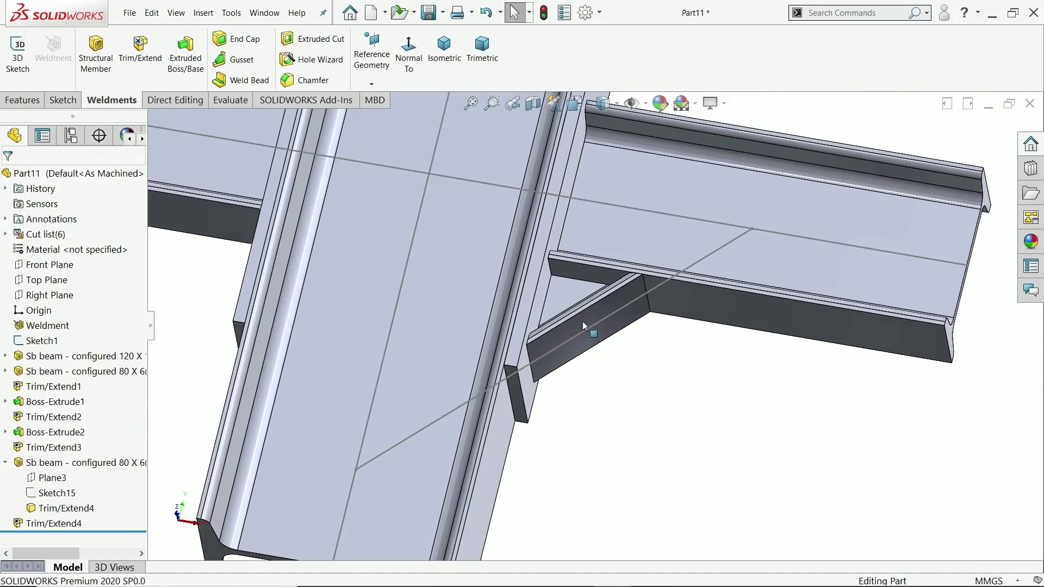
{"action": "left_click", "coordinate": [696, 263]}
{"action": "left_click", "coordinate": [734, 234]}
{"action": "scroll", "coordinate": [674, 400], "scroll_direction": "up", "scroll_amount": 5}
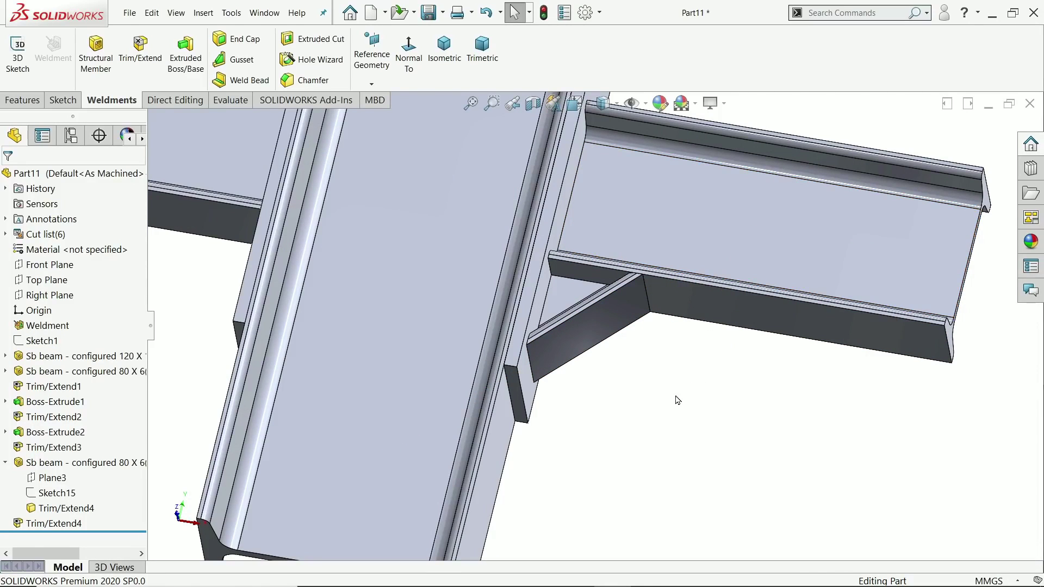
Open a sketch on the outer face of the right connection plate, around the crossbeam and brace.
{"action": "mouse_move", "coordinate": [643, 350]}
{"action": "middle_mouse_down"}
{"action": "mouse_move", "coordinate": [577, 441]}
{"action": "mouse_move", "coordinate": [587, 413]}
{"action": "middle_mouse_up"}
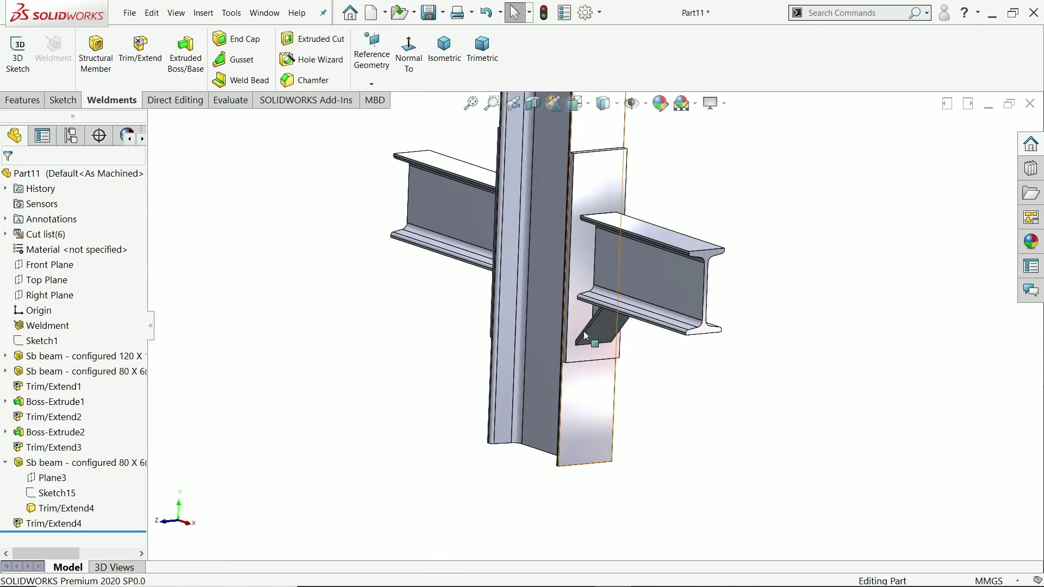
{"action": "left_click", "coordinate": [595, 218]}
{"action": "left_click", "coordinate": [630, 212]}
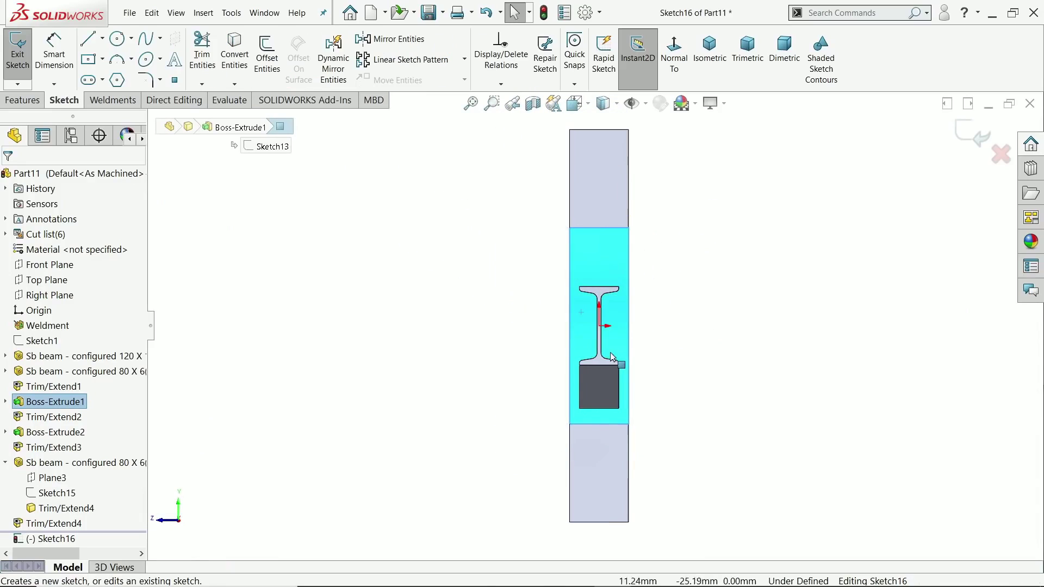
{"action": "scroll", "coordinate": [608, 332], "scroll_direction": "down", "scroll_amount": 3}
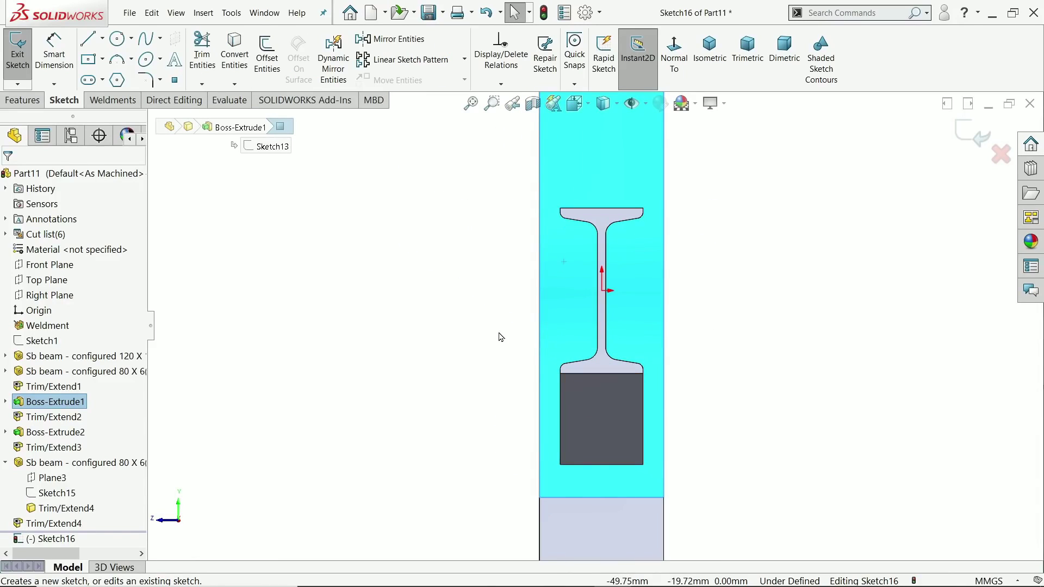
Draw a vertical construction centerline about 200 mm long from the plate's upper edge to its lower edge, left of the beam profile.
{"action": "middle_click_drag", "start_coordinate": [500, 337], "coordinate": [555, 273]}
{"action": "left_click", "coordinate": [673, 55]}
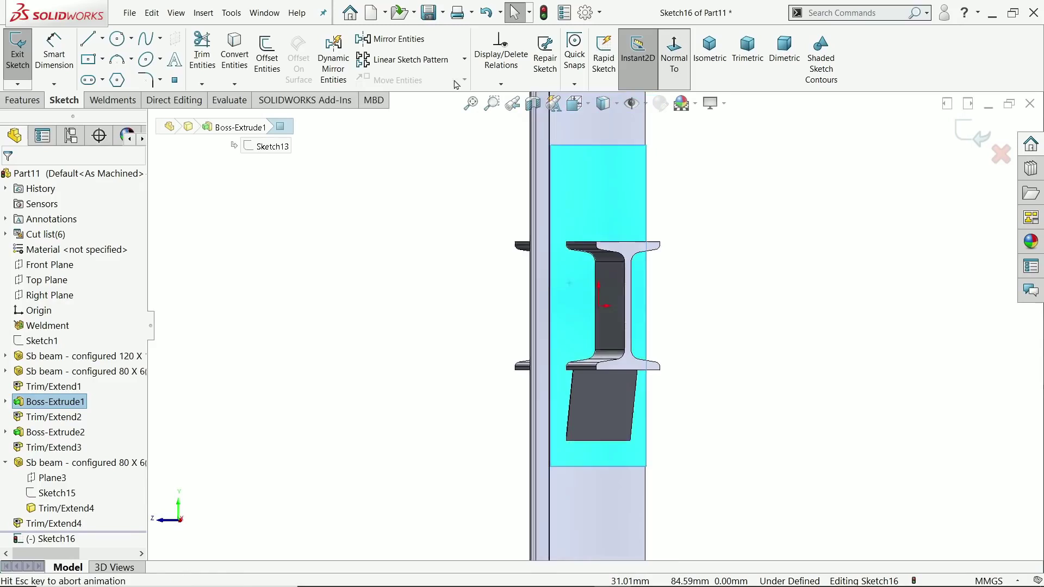
{"action": "left_click", "coordinate": [103, 39]}
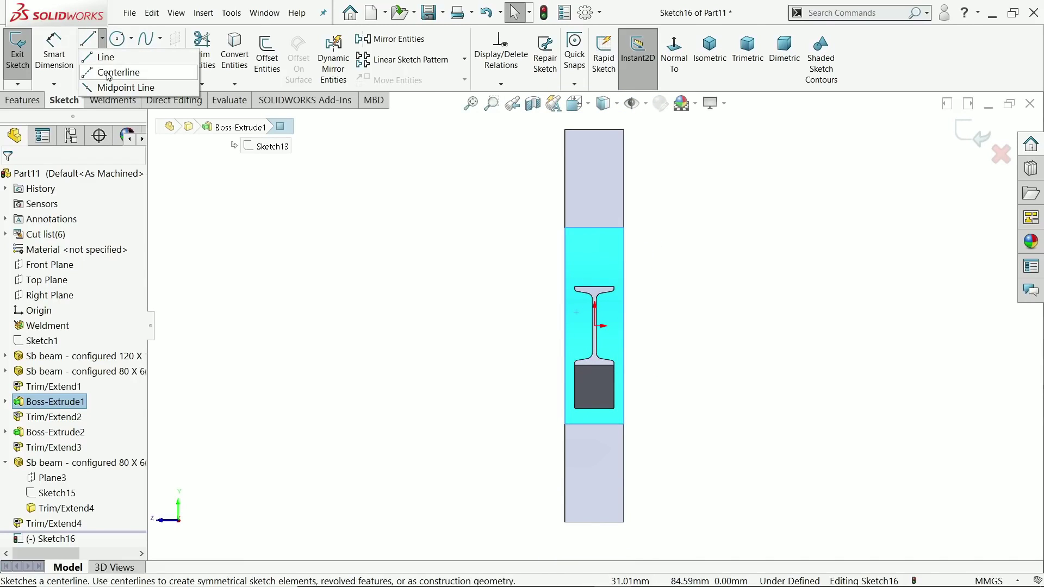
{"action": "left_click", "coordinate": [111, 72]}
{"action": "scroll", "coordinate": [593, 255], "scroll_direction": "down", "scroll_amount": 3}
{"action": "scroll", "coordinate": [594, 255], "scroll_direction": "down", "scroll_amount": 3}
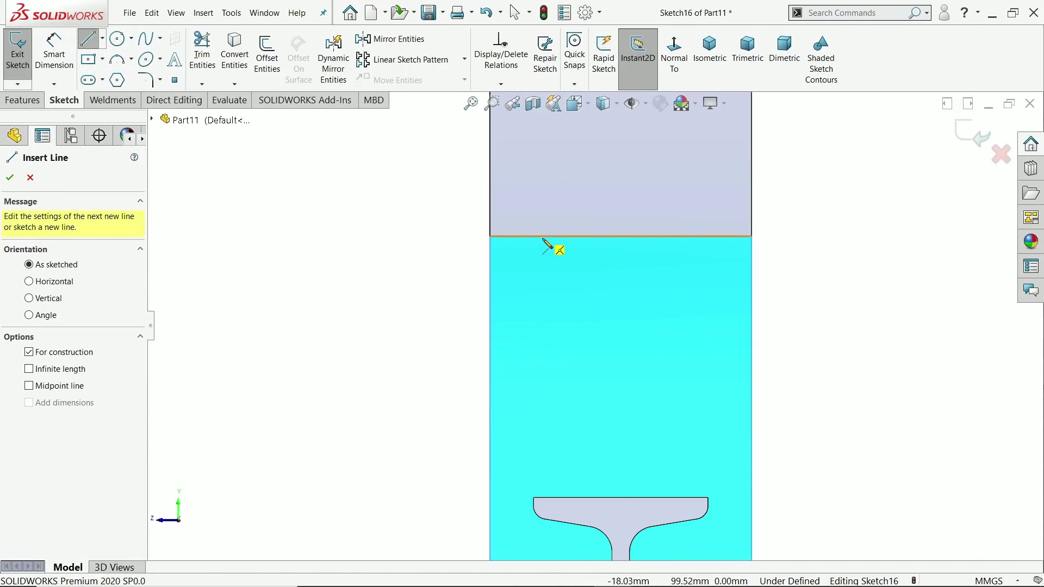
{"action": "left_click", "coordinate": [543, 236]}
{"action": "scroll", "coordinate": [545, 285], "scroll_direction": "up", "scroll_amount": 5}
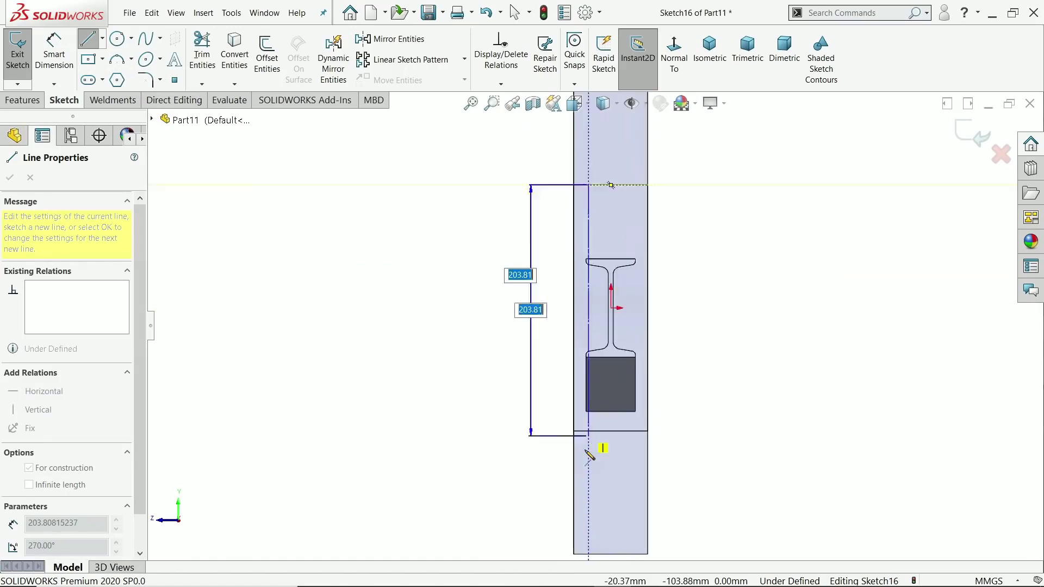
{"action": "scroll", "coordinate": [589, 455], "scroll_direction": "down", "scroll_amount": 4}
{"action": "left_click", "coordinate": [599, 356]}
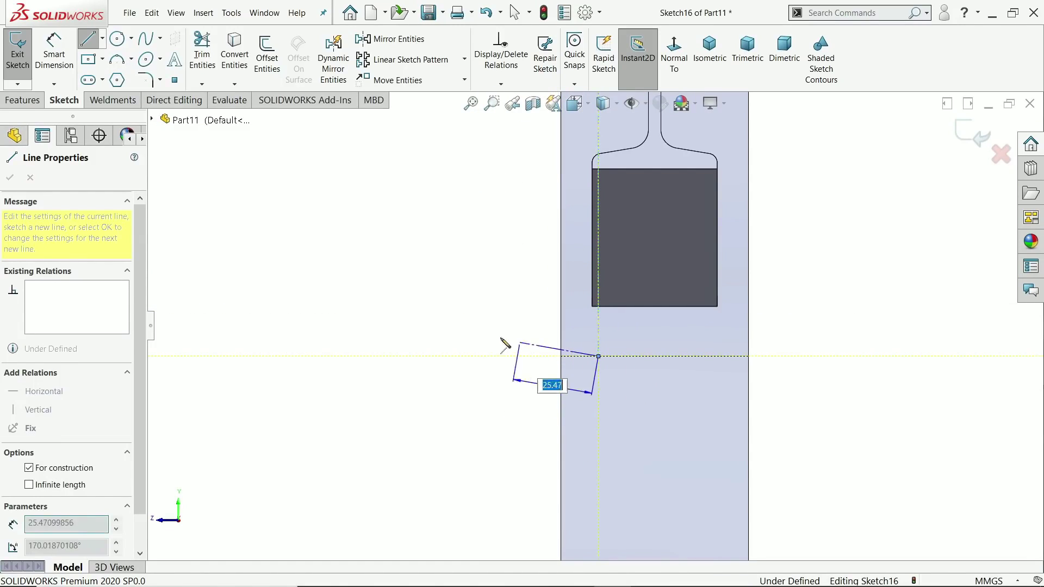
{"action": "right_click", "coordinate": [501, 342]}
{"action": "left_click", "coordinate": [517, 340]}
Dimension the centerline's lower end 10 mm from the plate's lower-left corner.
{"action": "left_click", "coordinate": [57, 53]}
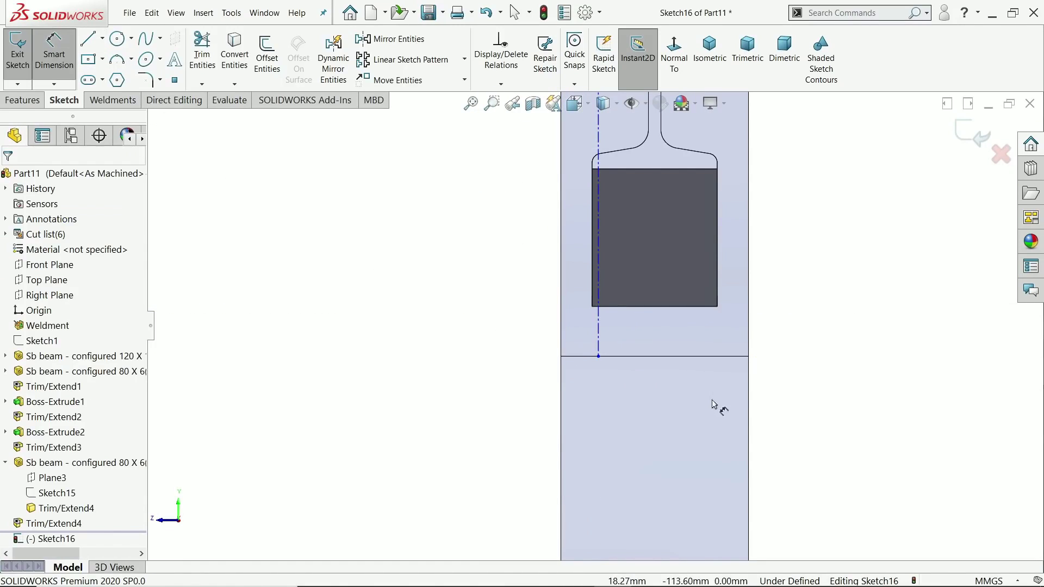
{"action": "left_click", "coordinate": [599, 358]}
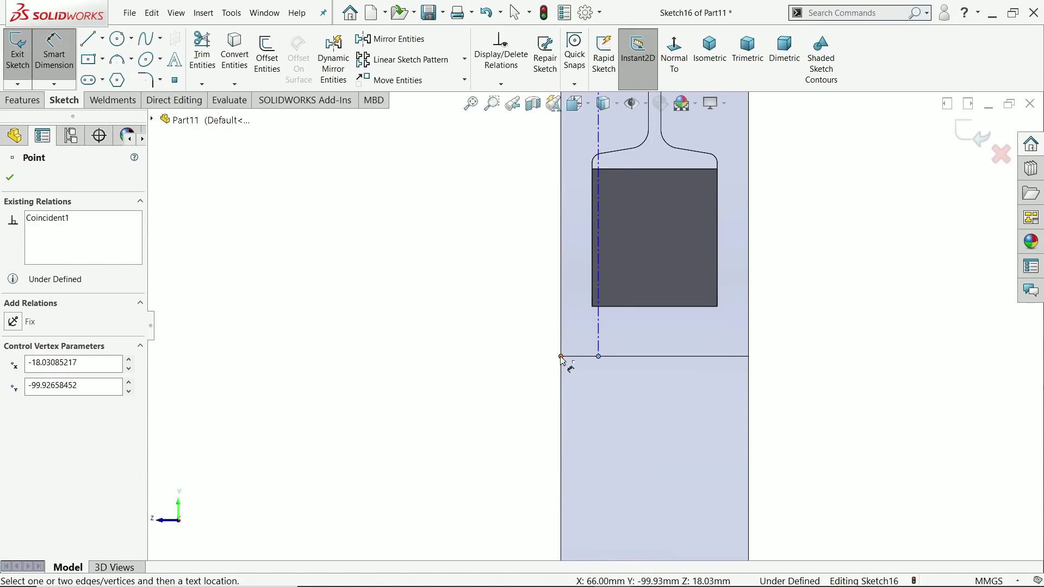
{"action": "left_click", "coordinate": [561, 357]}
{"action": "left_click", "coordinate": [511, 400]}
{"action": "key", "text": "Return"}
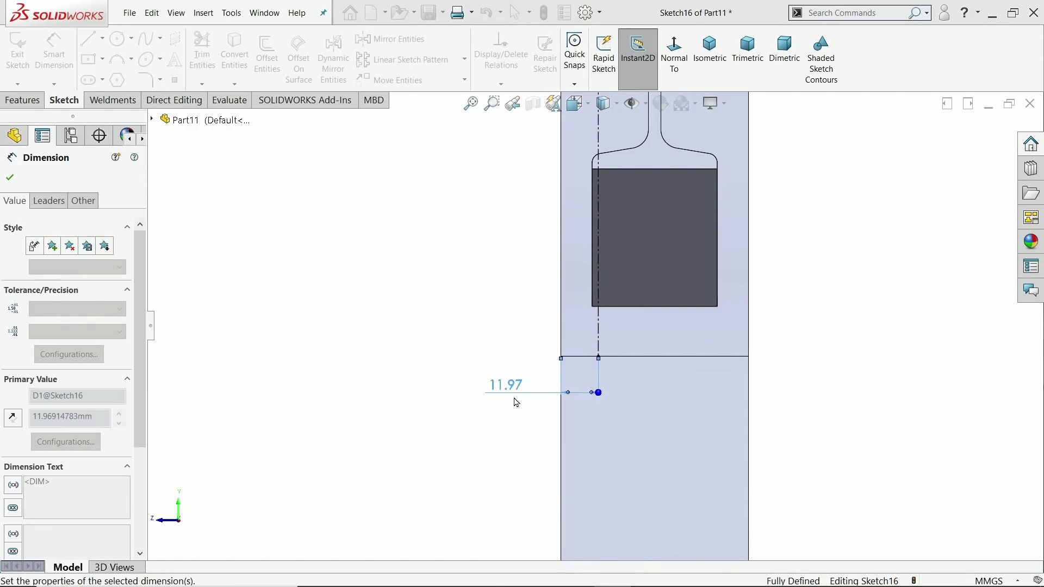
Place four sketch points along the centerline: three spaced over its upper half and one at its midpoint.
{"action": "left_click", "coordinate": [172, 80]}
{"action": "scroll", "coordinate": [674, 291], "scroll_direction": "down", "scroll_amount": 2}
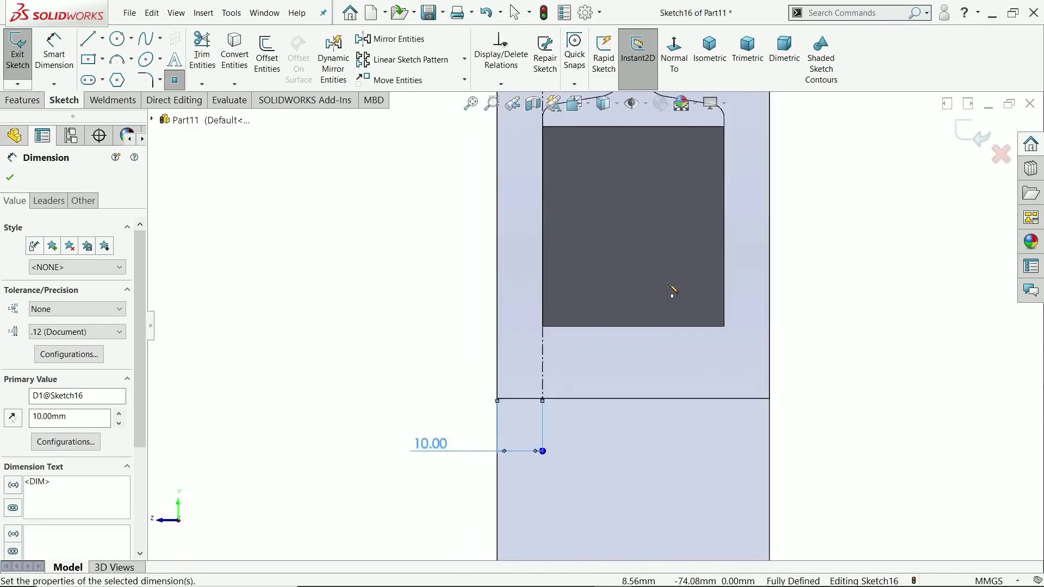
{"action": "scroll", "coordinate": [669, 312], "scroll_direction": "up", "scroll_amount": 5}
{"action": "scroll", "coordinate": [600, 171], "scroll_direction": "down", "scroll_amount": 1}
{"action": "scroll", "coordinate": [590, 245], "scroll_direction": "down", "scroll_amount": 4}
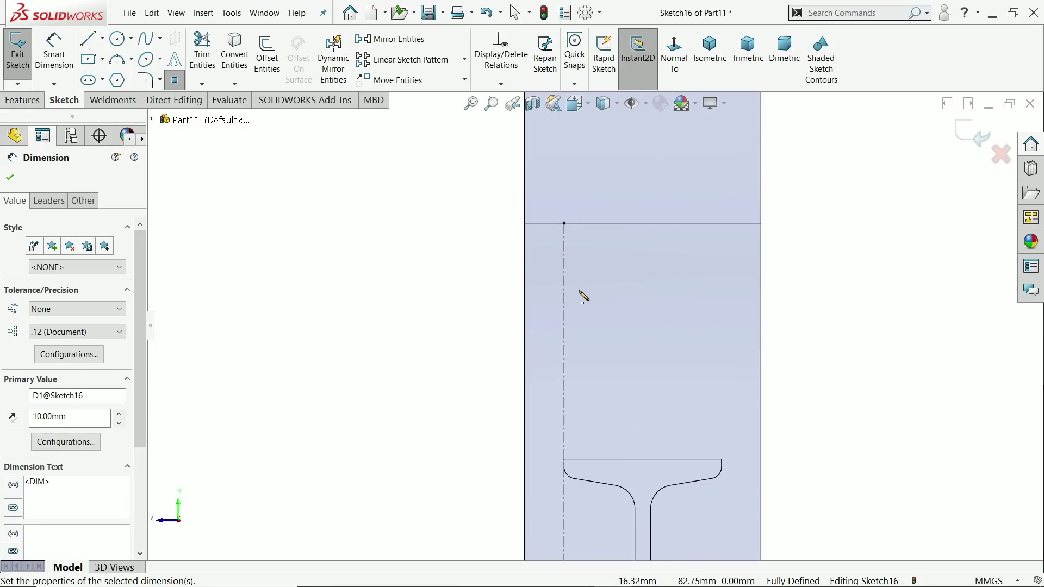
{"action": "left_click", "coordinate": [564, 276]}
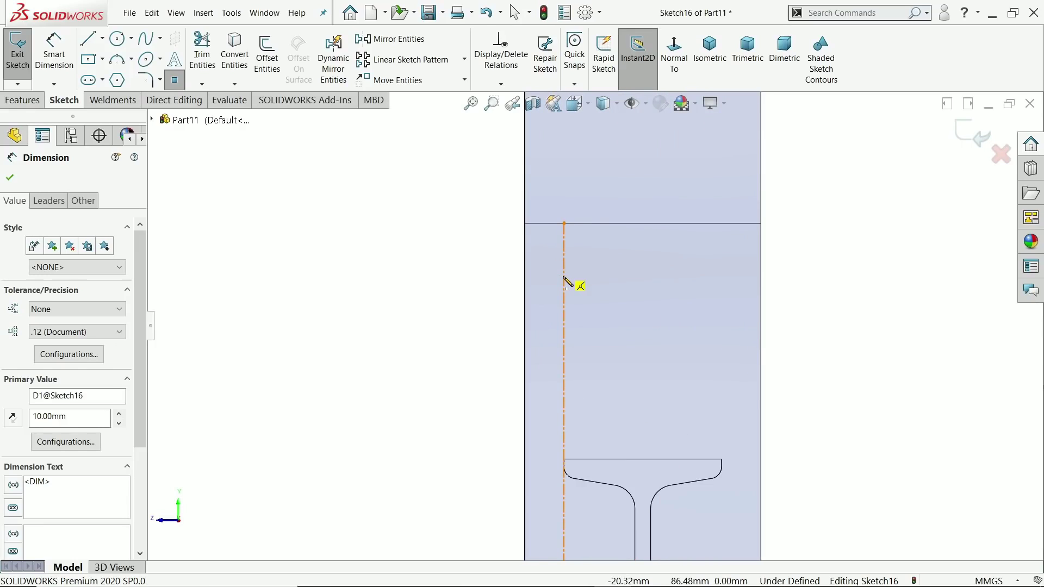
{"action": "left_click", "coordinate": [564, 395]}
{"action": "scroll", "coordinate": [565, 395], "scroll_direction": "up", "scroll_amount": 3}
{"action": "scroll", "coordinate": [593, 415], "scroll_direction": "down", "scroll_amount": 3}
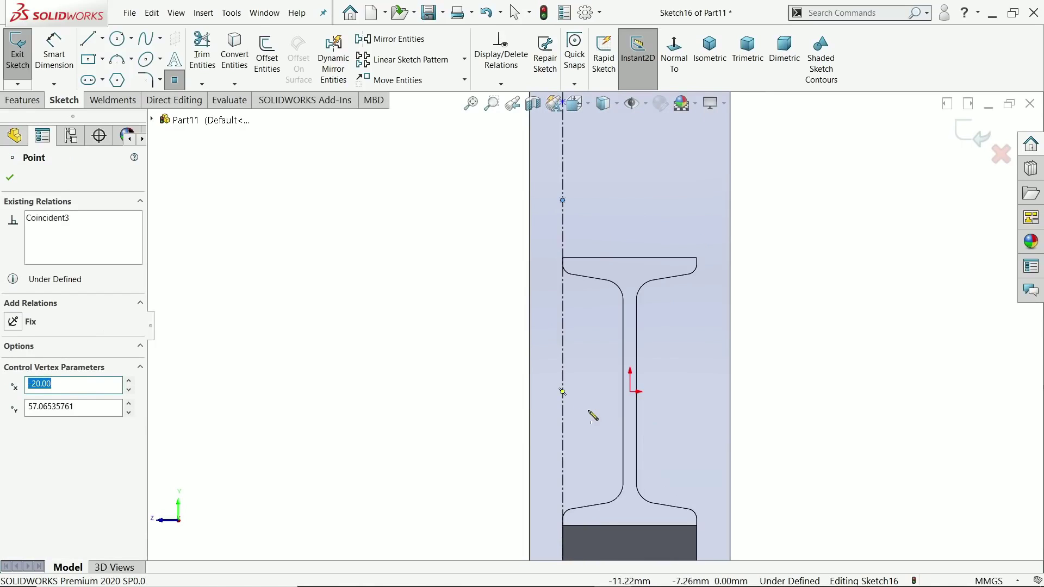
{"action": "left_click", "coordinate": [563, 303]}
{"action": "left_click", "coordinate": [563, 392]}
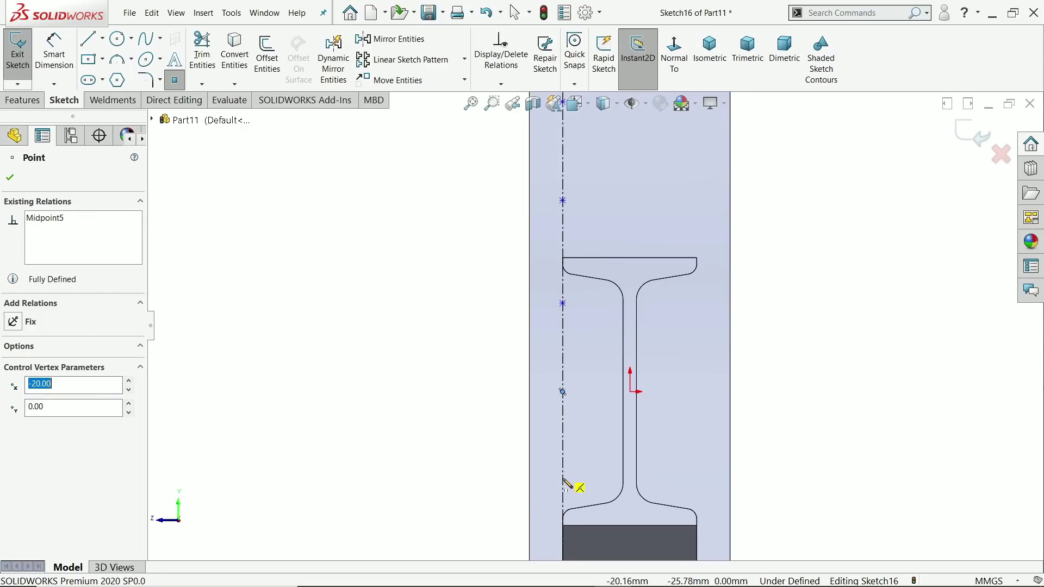
Place three more sketch points on the centerline below its midpoint: one beside the beam web, one along the brace and one below the brace.
{"action": "left_click", "coordinate": [563, 480]}
{"action": "scroll", "coordinate": [556, 421], "scroll_direction": "up", "scroll_amount": 3}
{"action": "scroll", "coordinate": [586, 460], "scroll_direction": "down", "scroll_amount": 2}
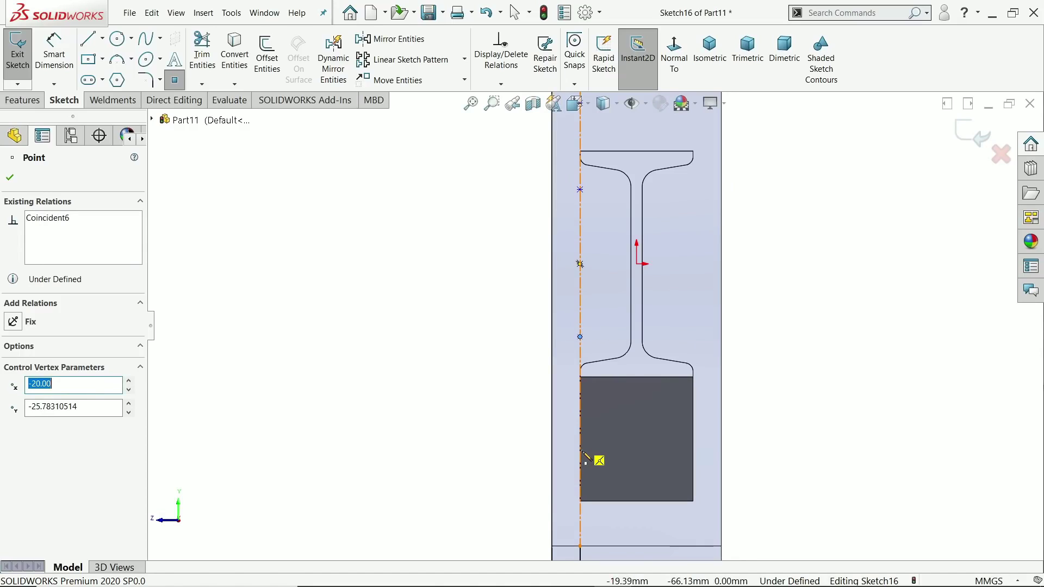
{"action": "left_click", "coordinate": [583, 456]}
{"action": "scroll", "coordinate": [585, 450], "scroll_direction": "down", "scroll_amount": 3}
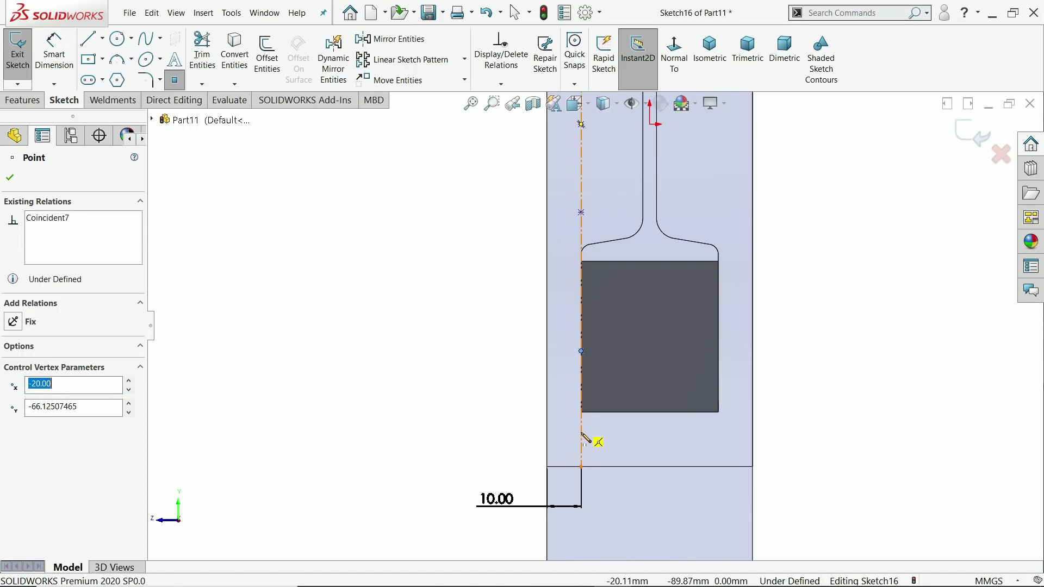
{"action": "left_click", "coordinate": [581, 433]}
Dimension the topmost point 8 mm below the centerline's upper end.
{"action": "left_click", "coordinate": [54, 55]}
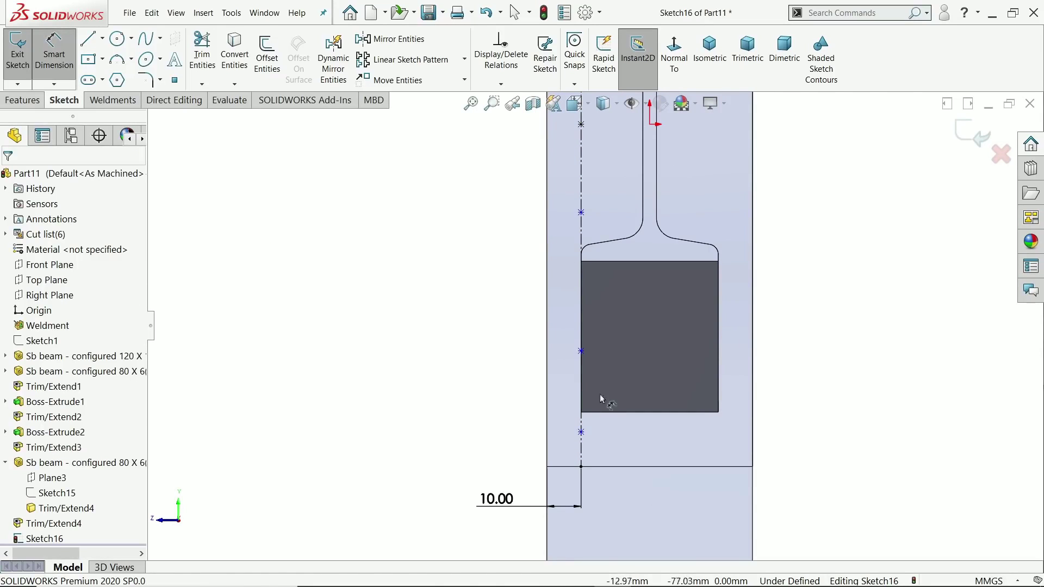
{"action": "scroll", "coordinate": [583, 435], "scroll_direction": "up", "scroll_amount": 3}
{"action": "scroll", "coordinate": [598, 233], "scroll_direction": "down", "scroll_amount": 4}
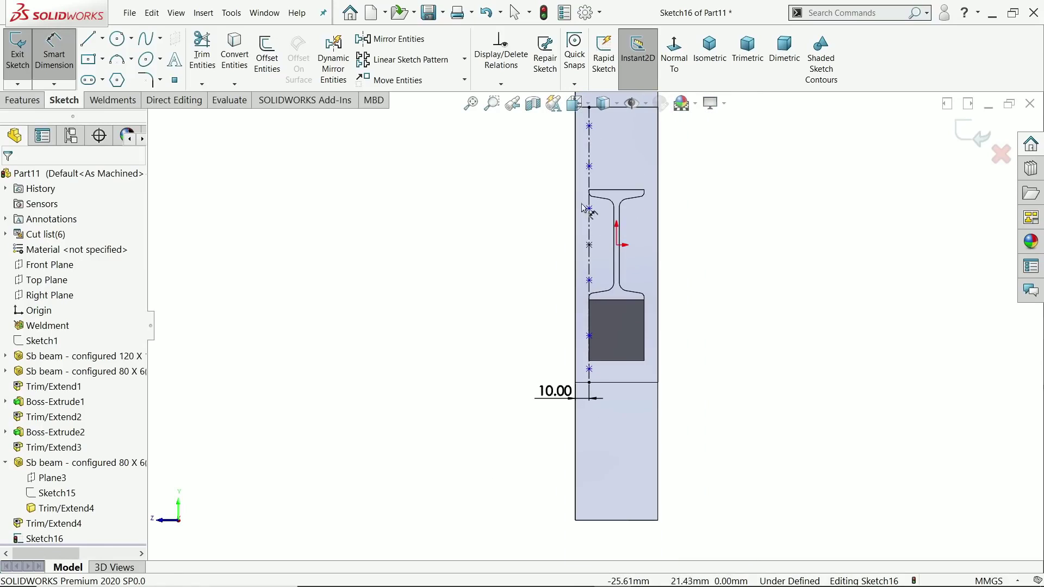
{"action": "left_click", "coordinate": [574, 211]}
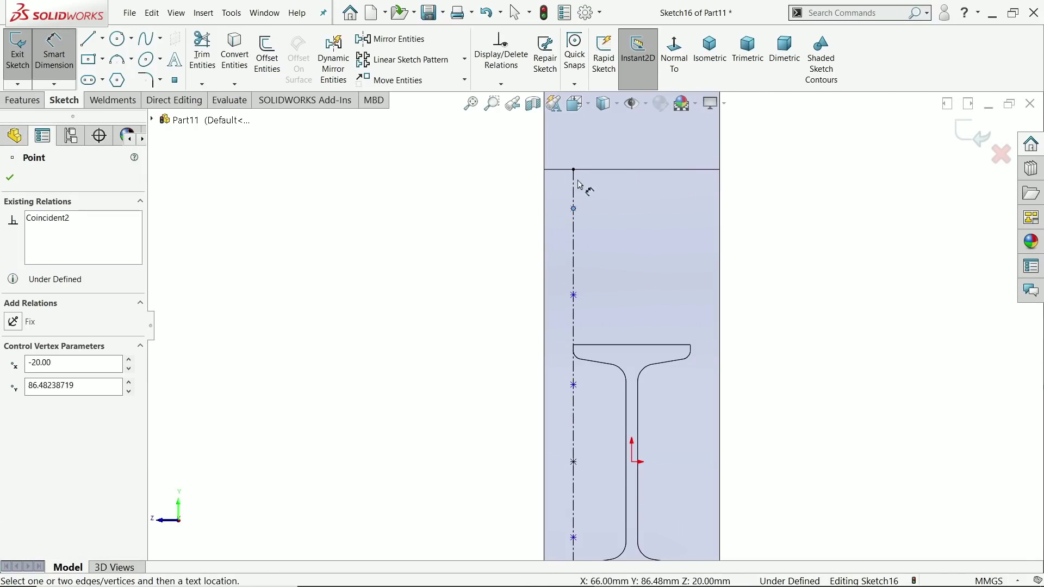
{"action": "left_click", "coordinate": [574, 170]}
{"action": "left_click", "coordinate": [536, 182]}
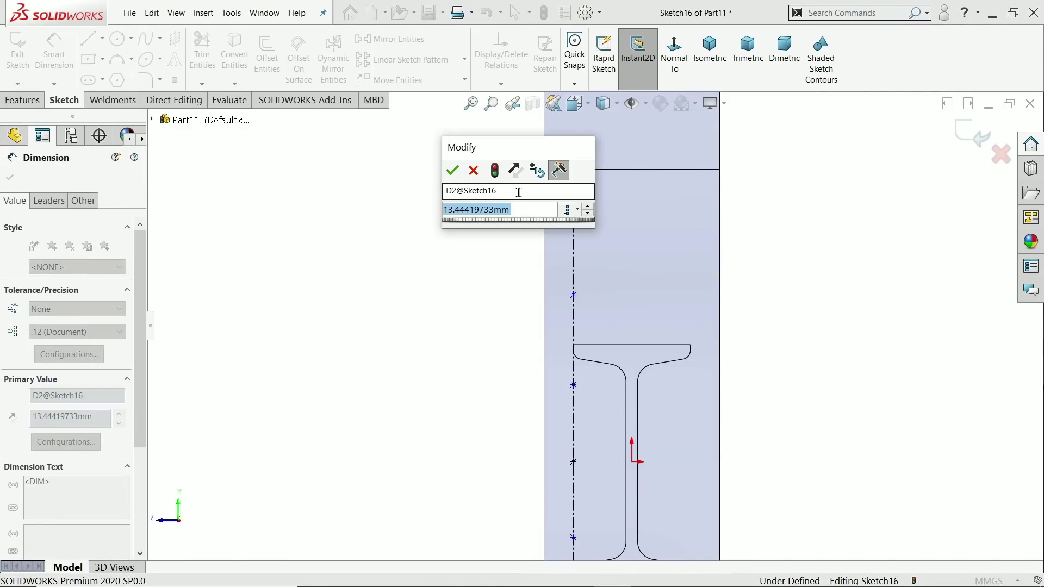
{"action": "type", "text": "8"}
{"action": "key", "text": "Return"}
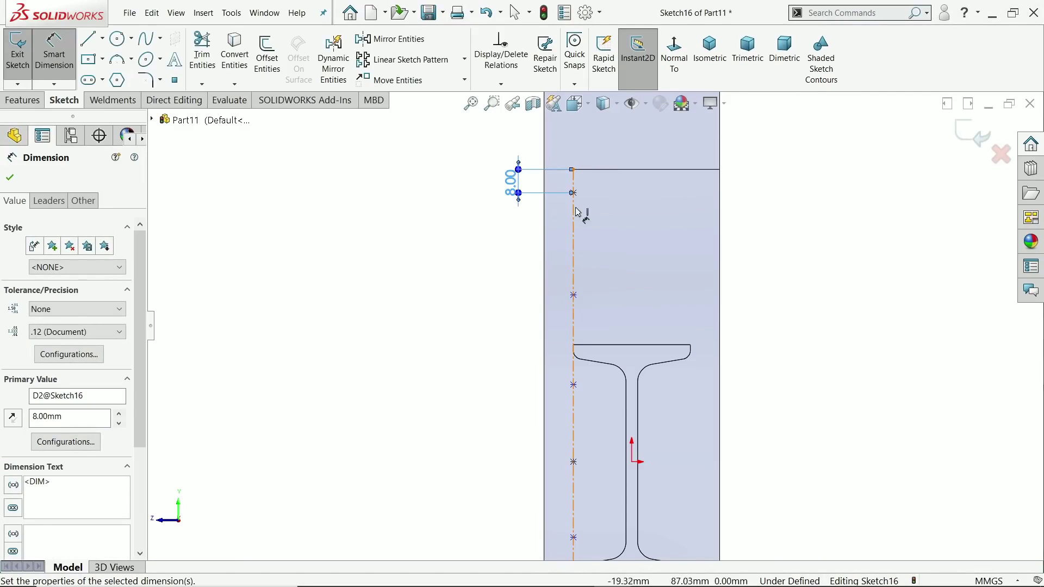
Set the spacing between the first and second points to 37 mm and between the second and third points to 30 mm.
{"action": "left_click", "coordinate": [574, 193]}
{"action": "left_click", "coordinate": [573, 295]}
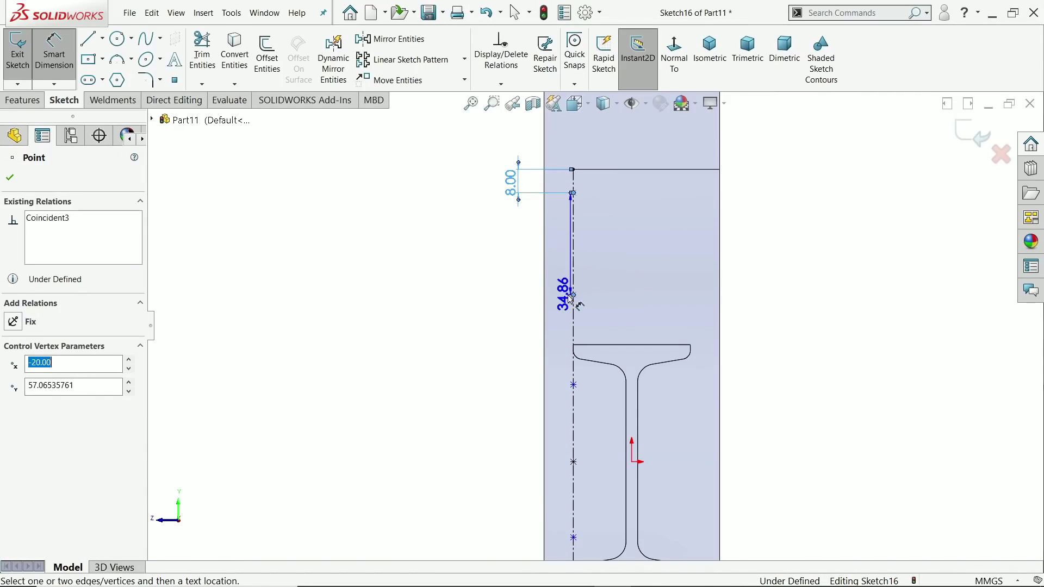
{"action": "left_click", "coordinate": [512, 272]}
{"action": "type", "text": "37"}
{"action": "key", "text": "Return"}
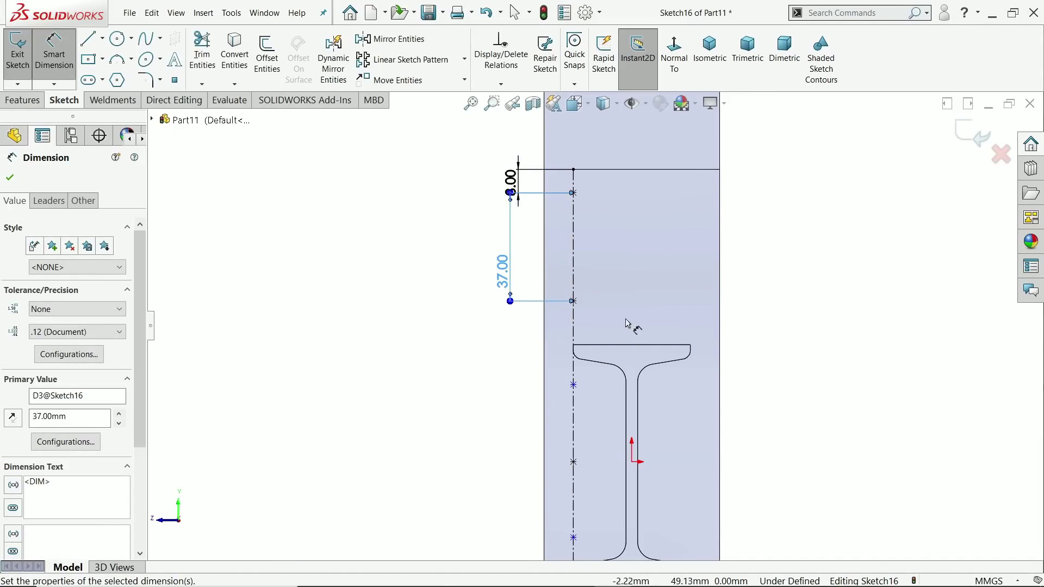
{"action": "left_click", "coordinate": [574, 301]}
{"action": "left_click", "coordinate": [574, 385]}
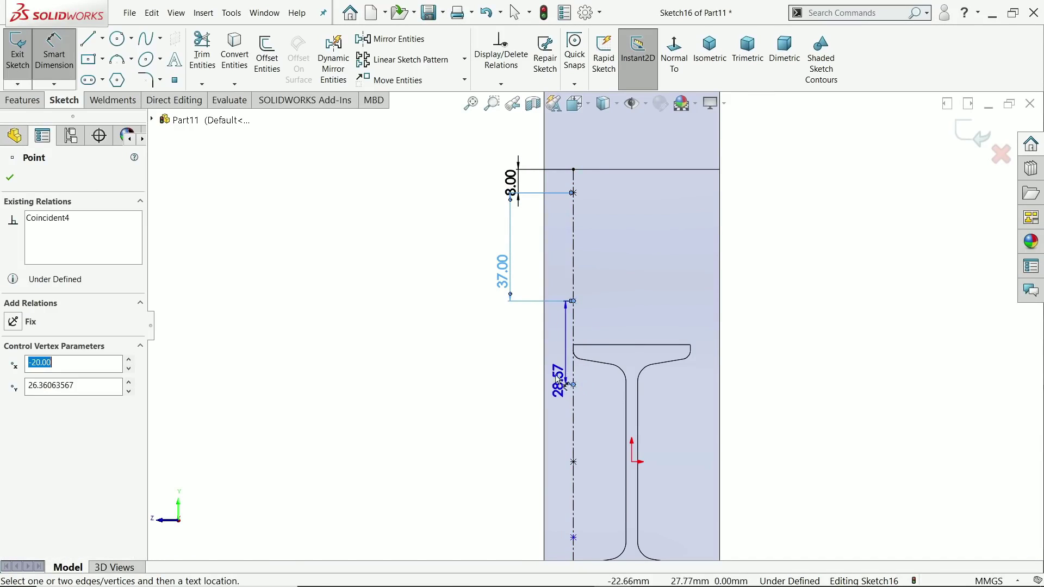
{"action": "left_click", "coordinate": [525, 362]}
{"action": "key", "text": "Return"}
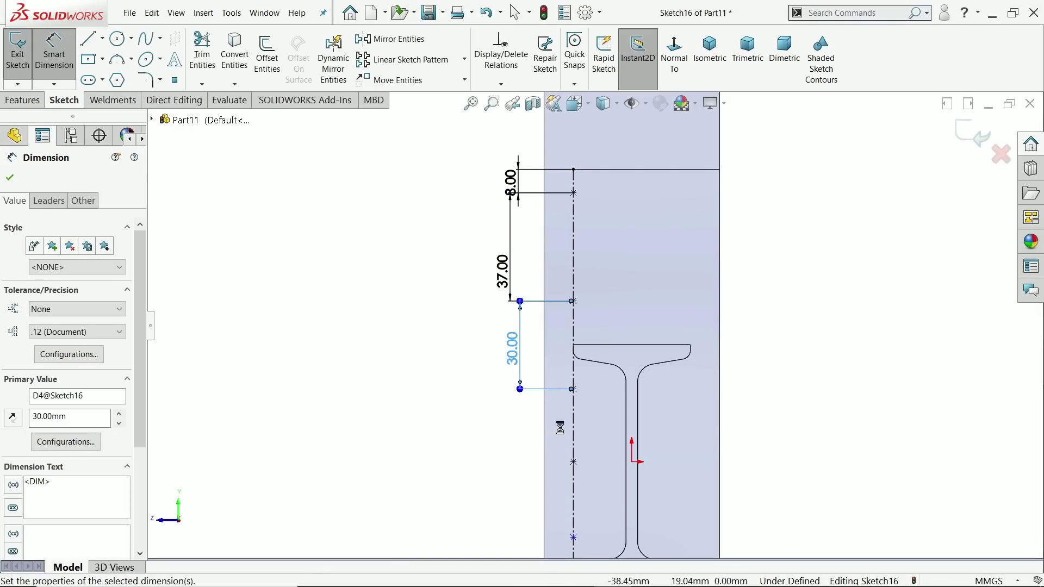
Add a driven dimension between the third point and the point at the centerline's midpoint, and try to edit its value.
{"action": "left_click", "coordinate": [574, 389]}
{"action": "left_click", "coordinate": [573, 463]}
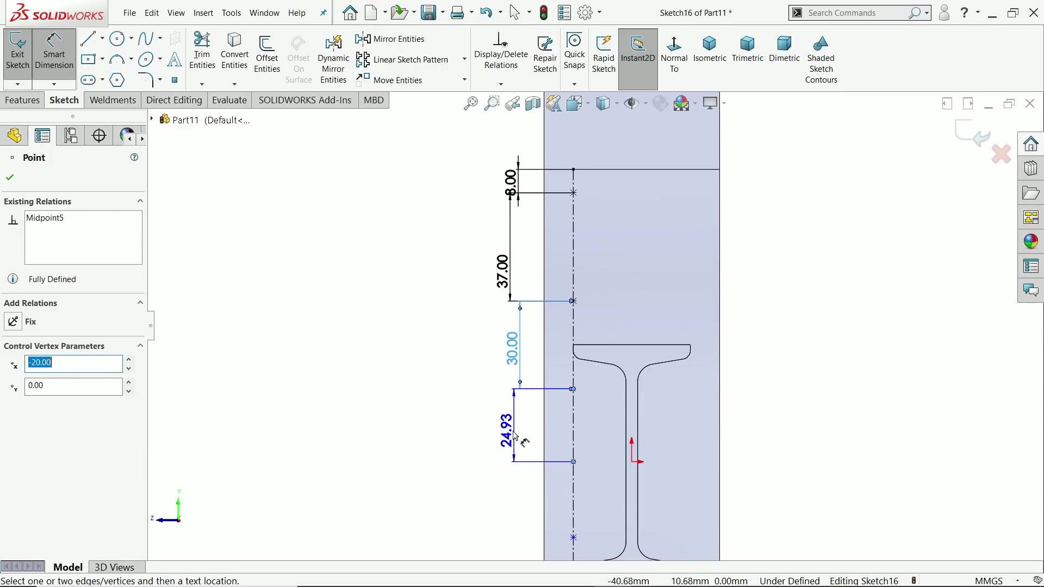
{"action": "left_click", "coordinate": [514, 435]}
{"action": "key", "text": "Return"}
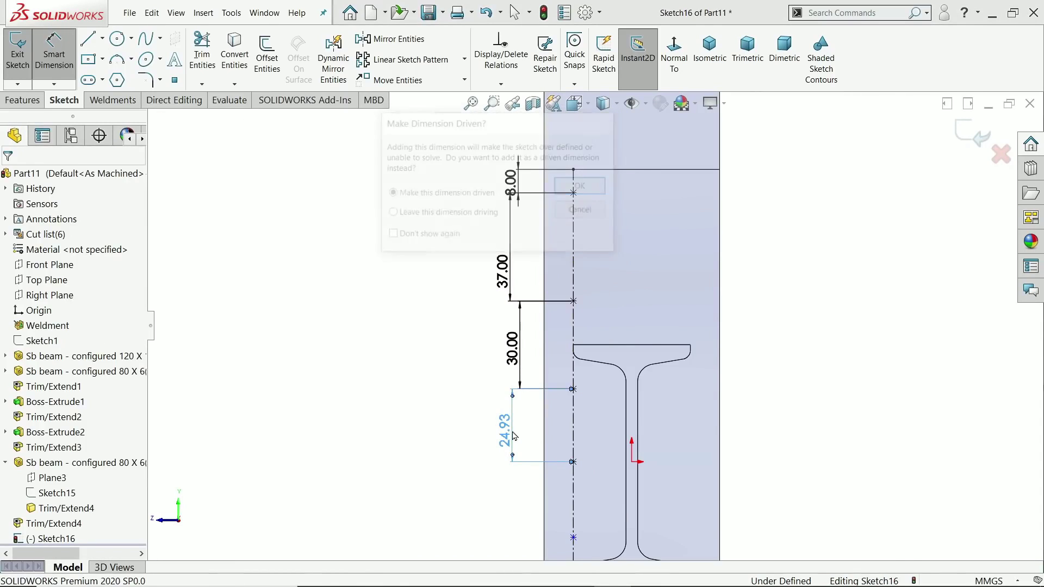
{"action": "double_click", "coordinate": [498, 432]}
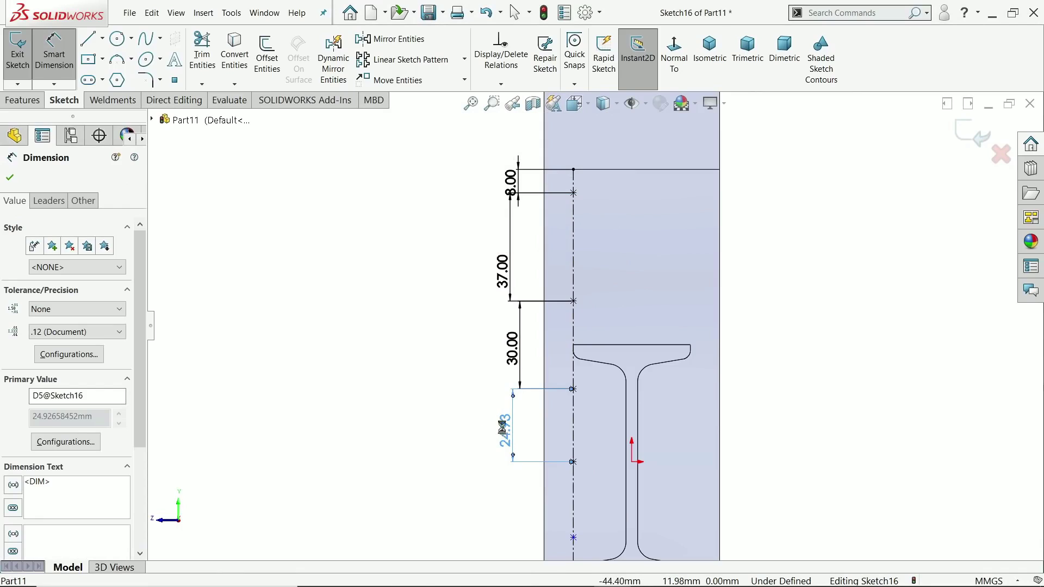
{"action": "left_click", "coordinate": [615, 302]}
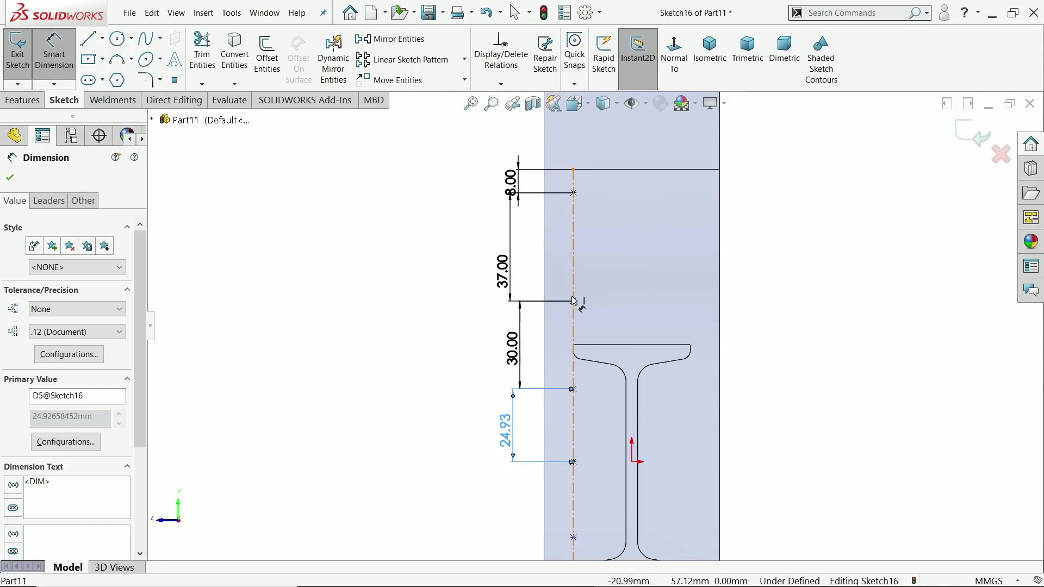
{"action": "scroll", "coordinate": [582, 429], "scroll_direction": "down", "scroll_amount": 2}
{"action": "scroll", "coordinate": [579, 433], "scroll_direction": "down", "scroll_amount": 1}
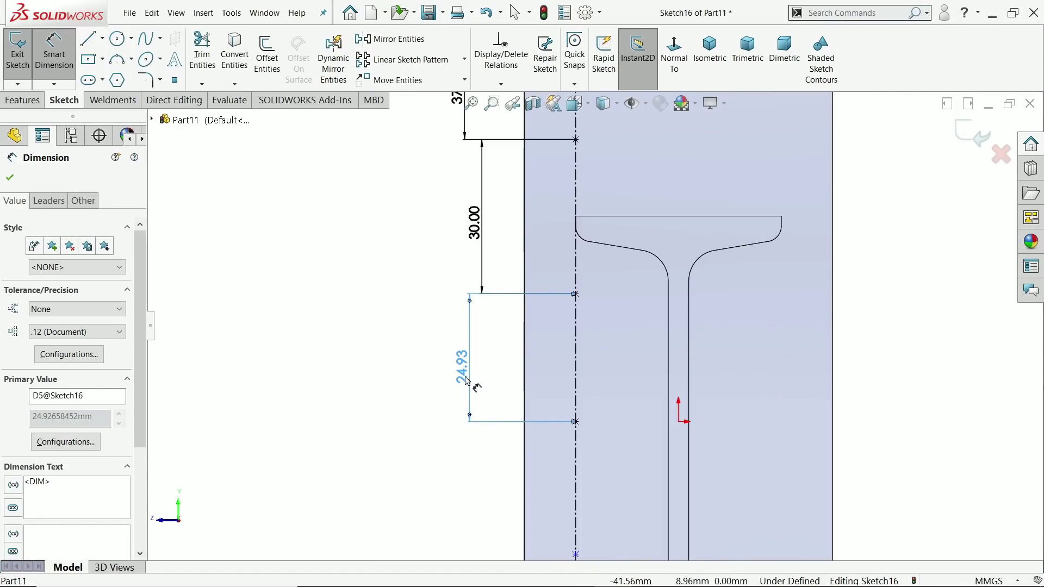
{"action": "scroll", "coordinate": [473, 385], "scroll_direction": "up", "scroll_amount": 3}
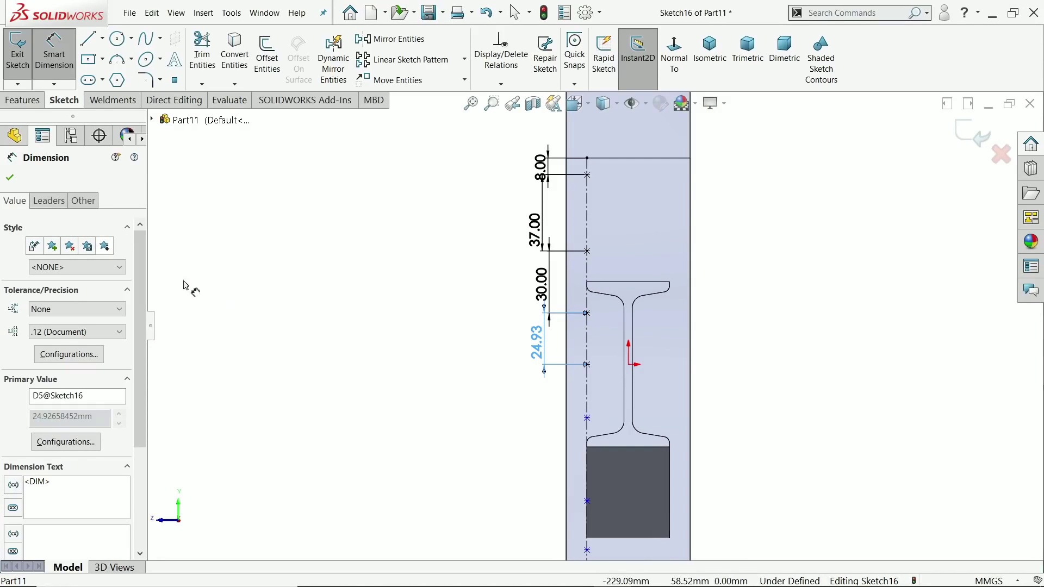
{"action": "left_click", "coordinate": [8, 180]}
Examine the relations on the midpoint point, the third point and the centerline to see what constrains their spacing.
{"action": "scroll", "coordinate": [587, 351], "scroll_direction": "down", "scroll_amount": 2}
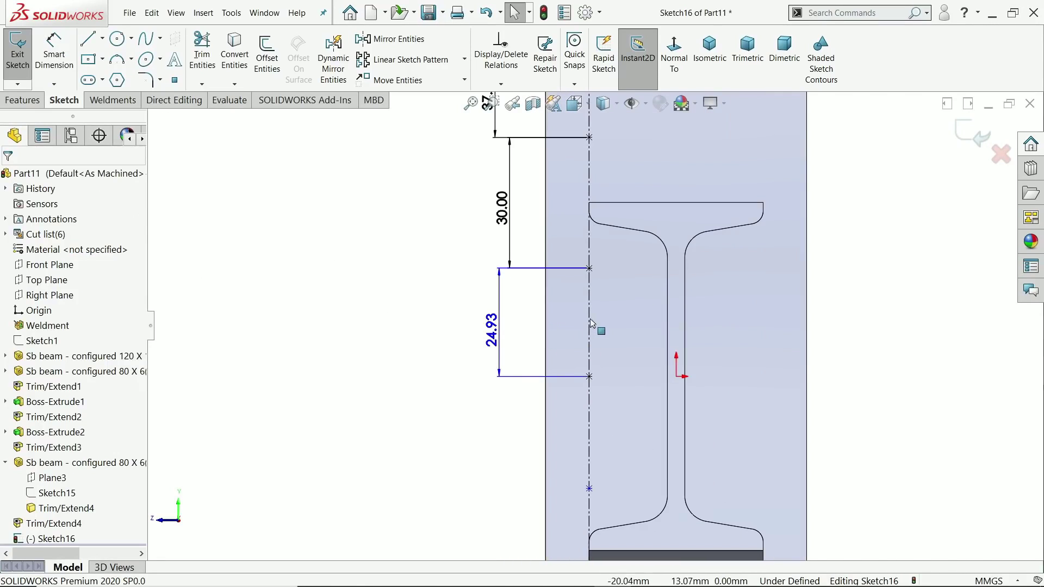
{"action": "left_click", "coordinate": [589, 376]}
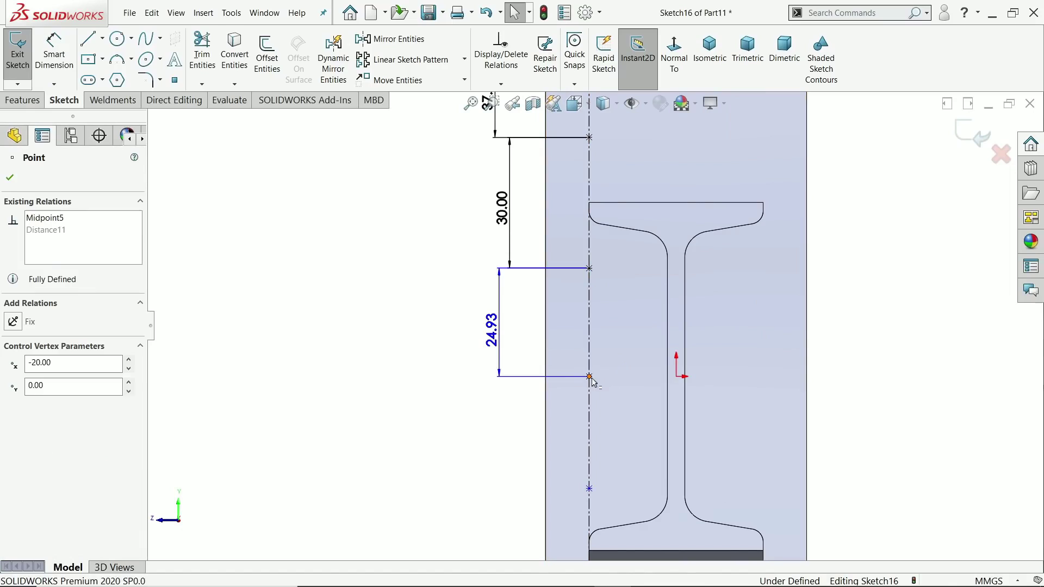
{"action": "left_click", "coordinate": [589, 268]}
{"action": "scroll", "coordinate": [585, 322], "scroll_direction": "up", "scroll_amount": 3}
{"action": "scroll", "coordinate": [601, 221], "scroll_direction": "down", "scroll_amount": 5}
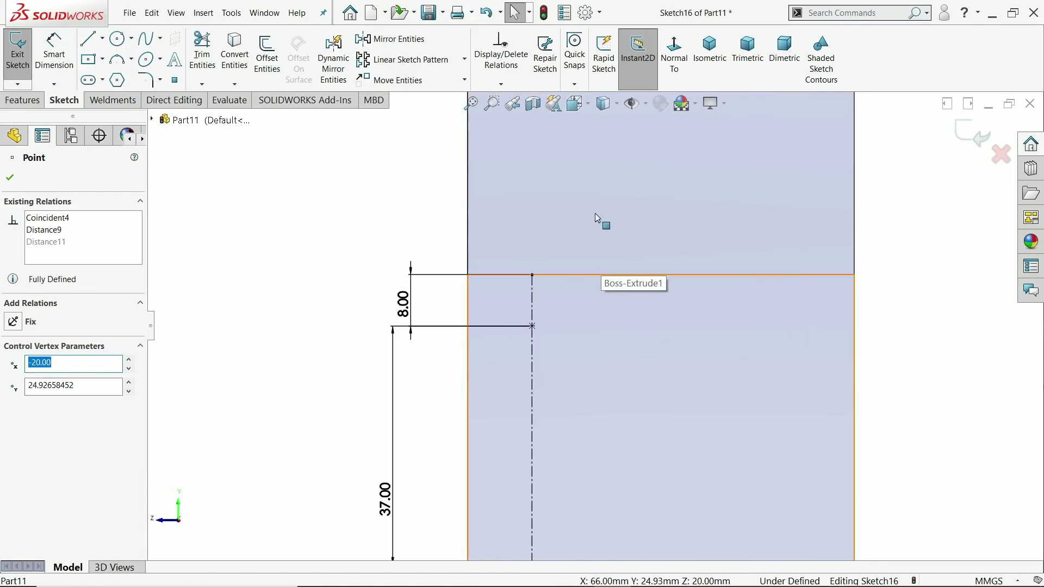
{"action": "left_click", "coordinate": [533, 276]}
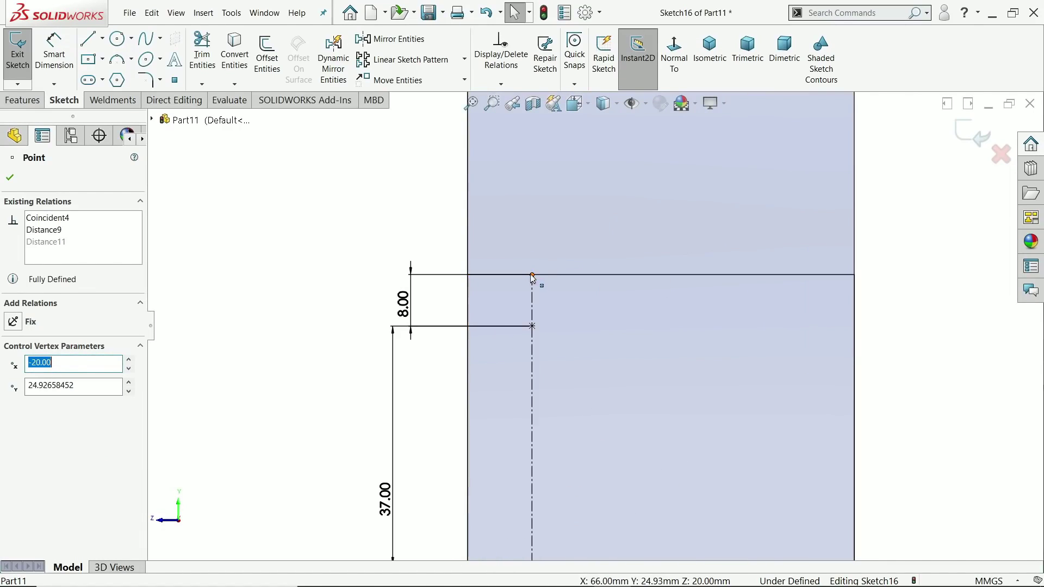
{"action": "left_click", "coordinate": [533, 321]}
{"action": "scroll", "coordinate": [546, 321], "scroll_direction": "up", "scroll_amount": 3}
{"action": "scroll", "coordinate": [602, 379], "scroll_direction": "down", "scroll_amount": 4}
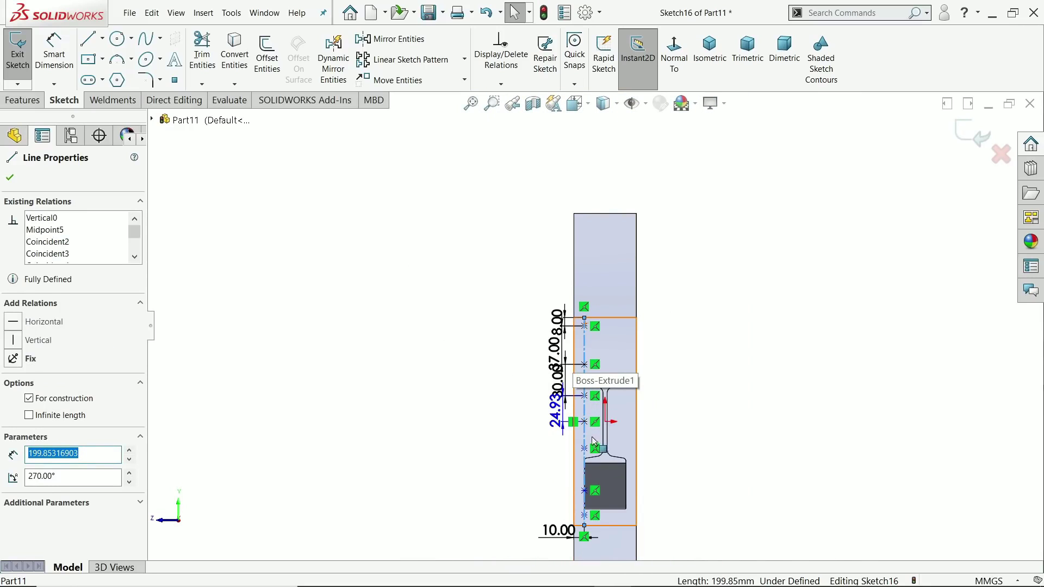
Dimension the first point below the centerline's midpoint 25 mm from the midpoint point.
{"action": "left_click", "coordinate": [54, 54]}
{"action": "scroll", "coordinate": [519, 345], "scroll_direction": "up", "scroll_amount": 3}
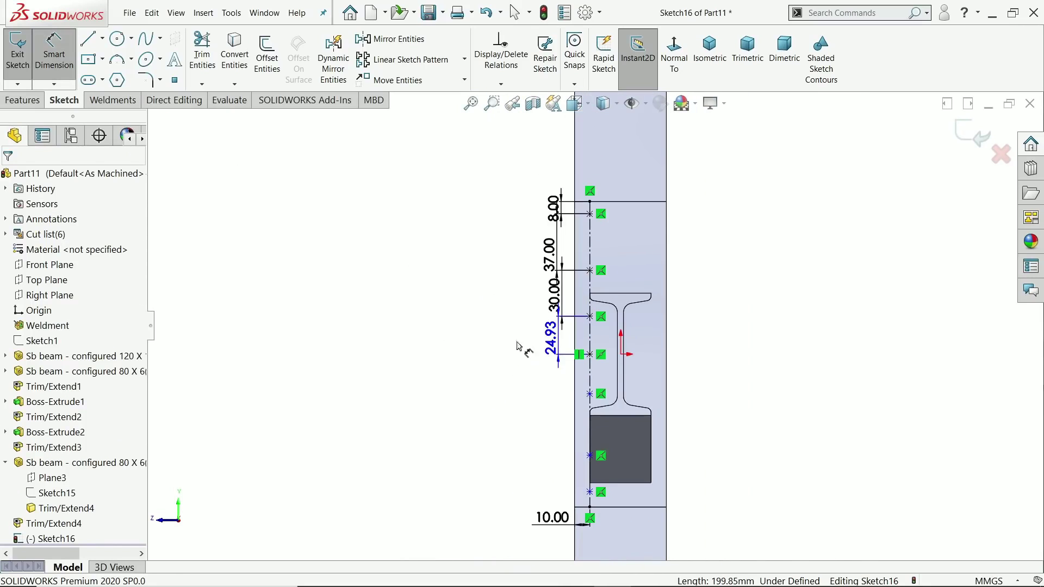
{"action": "scroll", "coordinate": [598, 391], "scroll_direction": "down", "scroll_amount": 4}
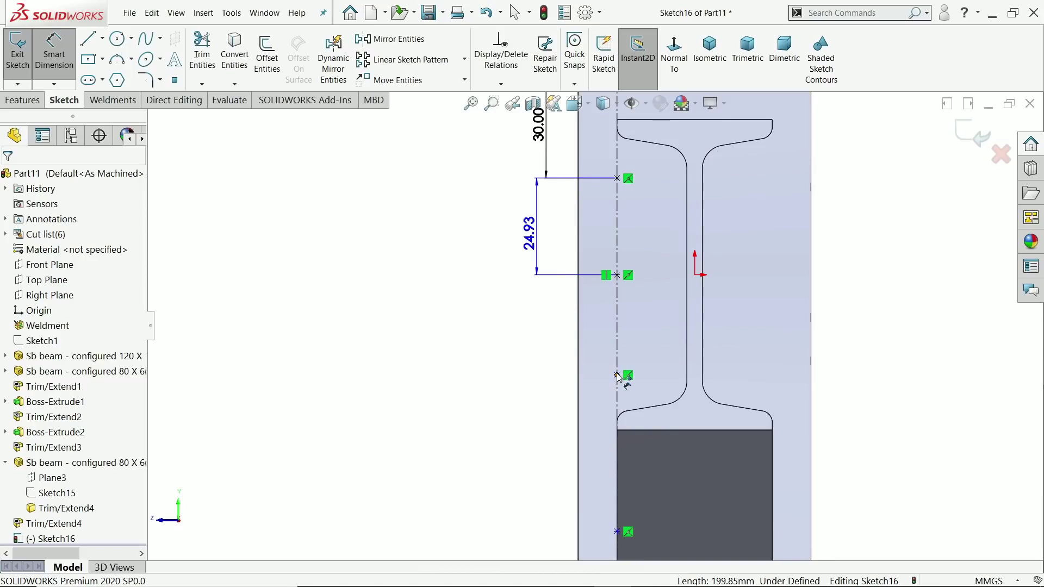
{"action": "left_click", "coordinate": [617, 375]}
{"action": "left_click", "coordinate": [617, 274]}
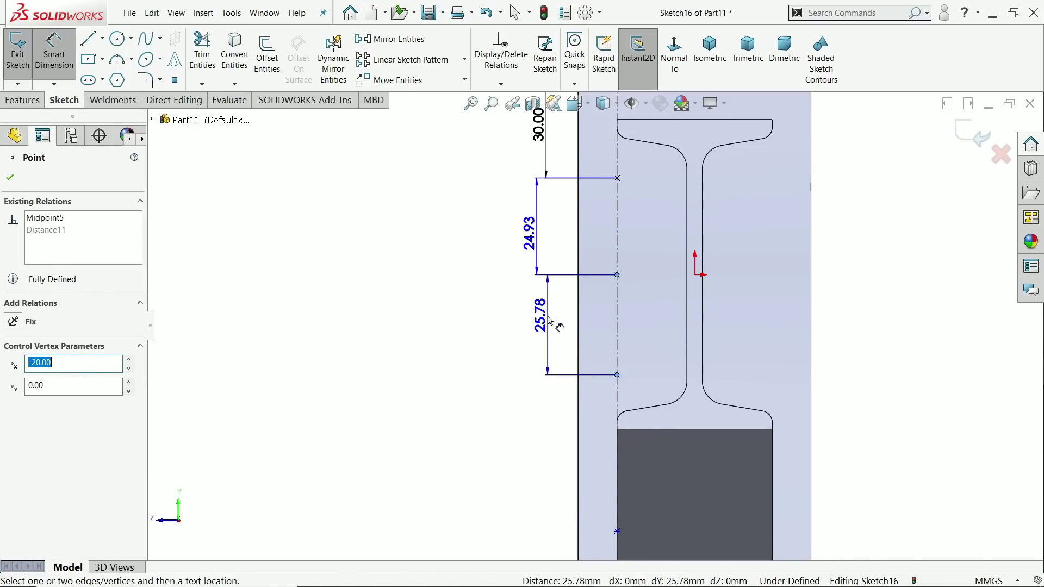
{"action": "left_click", "coordinate": [548, 324]}
{"action": "type", "text": "25"}
{"action": "key", "text": "Return"}
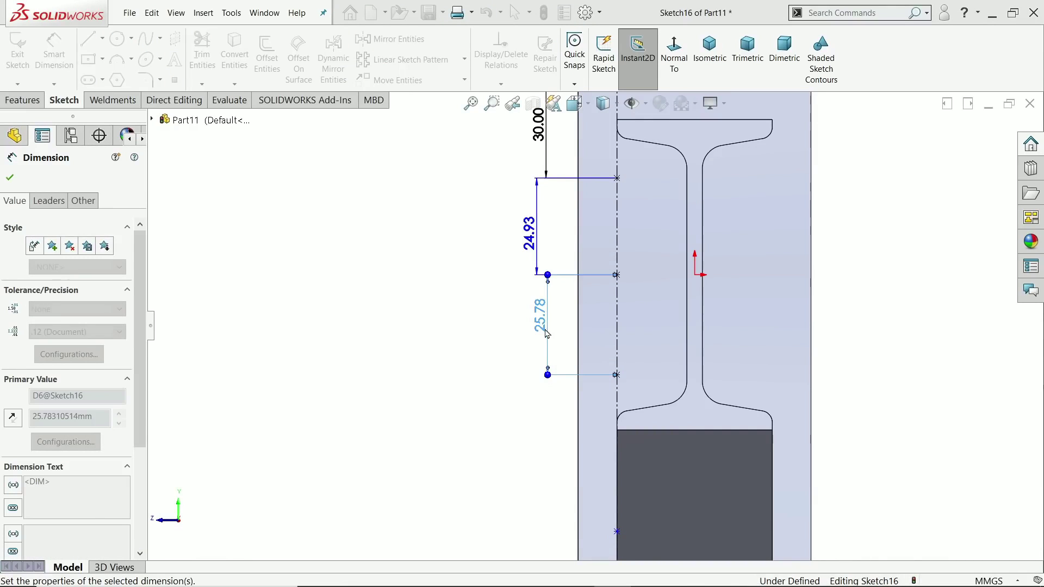
Set the spacing between the first and second points below the midpoint to 30 mm.
{"action": "scroll", "coordinate": [624, 432], "scroll_direction": "up", "scroll_amount": 2}
{"action": "scroll", "coordinate": [624, 432], "scroll_direction": "down", "scroll_amount": 2}
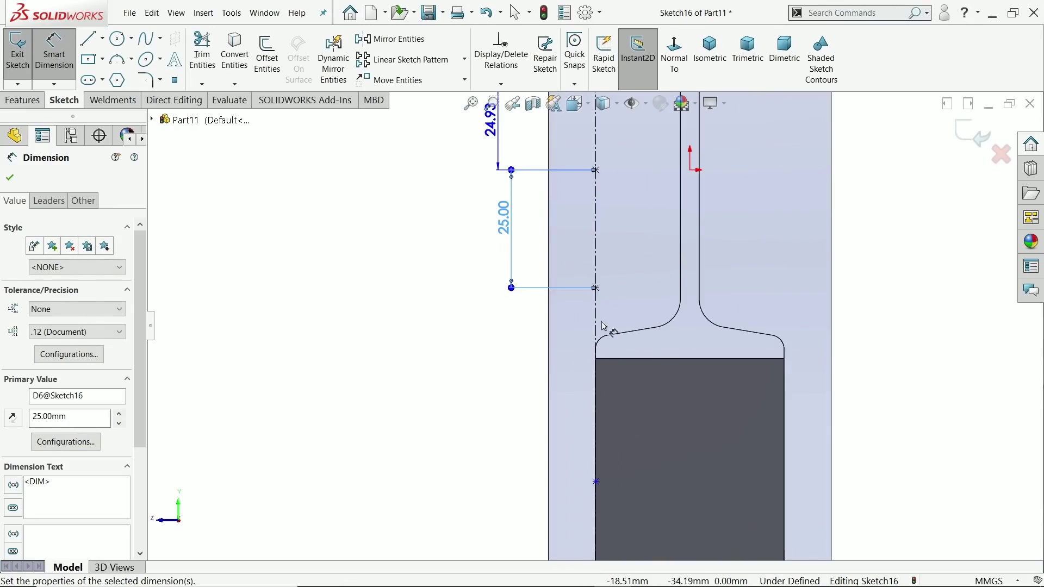
{"action": "left_click", "coordinate": [595, 288]}
{"action": "left_click", "coordinate": [595, 483]}
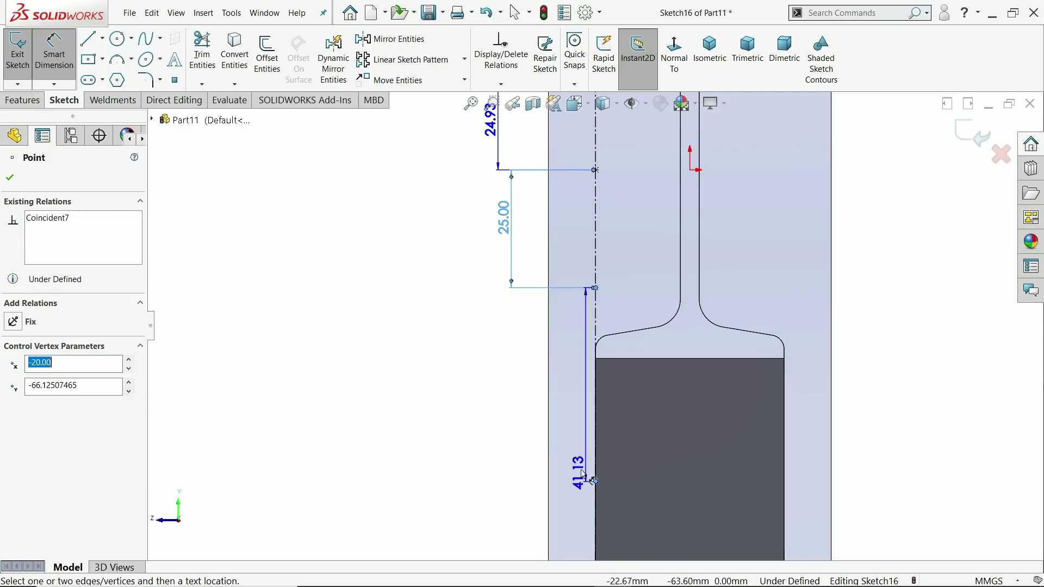
{"action": "left_click", "coordinate": [510, 396]}
{"action": "type", "text": "30"}
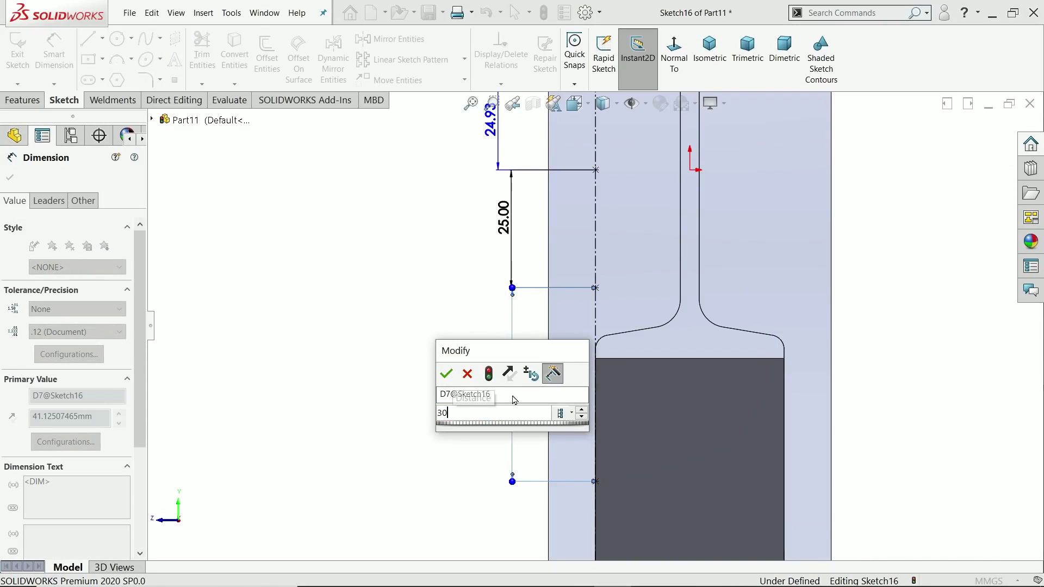
{"action": "key", "text": "Return"}
{"action": "scroll", "coordinate": [521, 408], "scroll_direction": "up", "scroll_amount": 4}
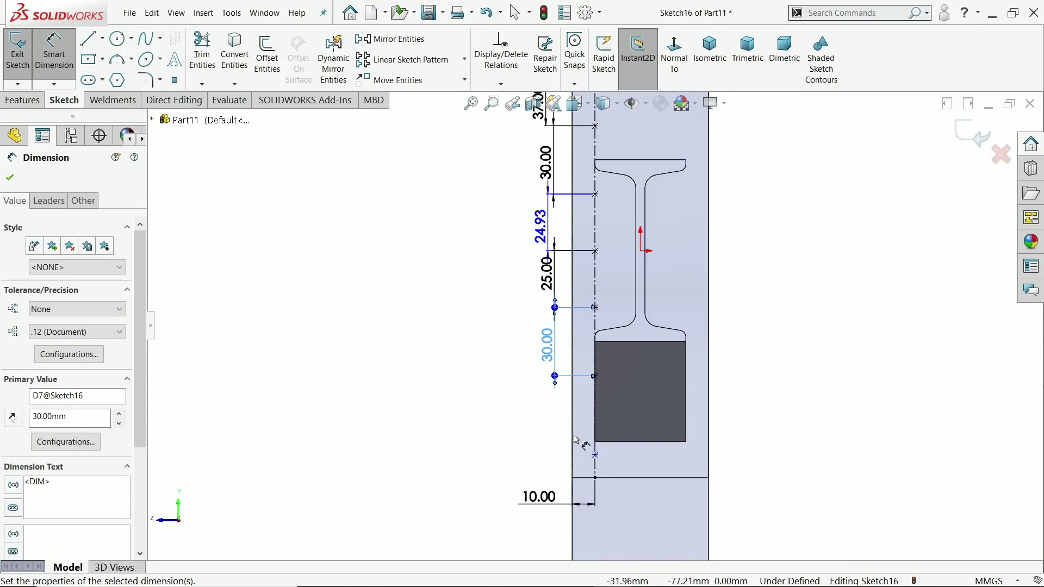
{"action": "scroll", "coordinate": [606, 396], "scroll_direction": "down", "scroll_amount": 5}
{"action": "left_click", "coordinate": [600, 249]}
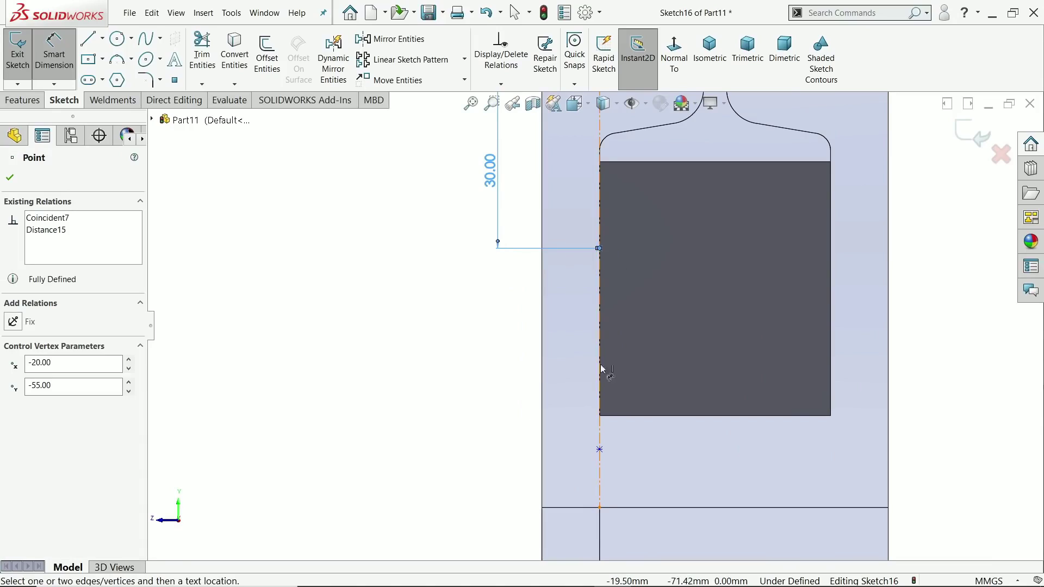
{"action": "left_click", "coordinate": [600, 449]}
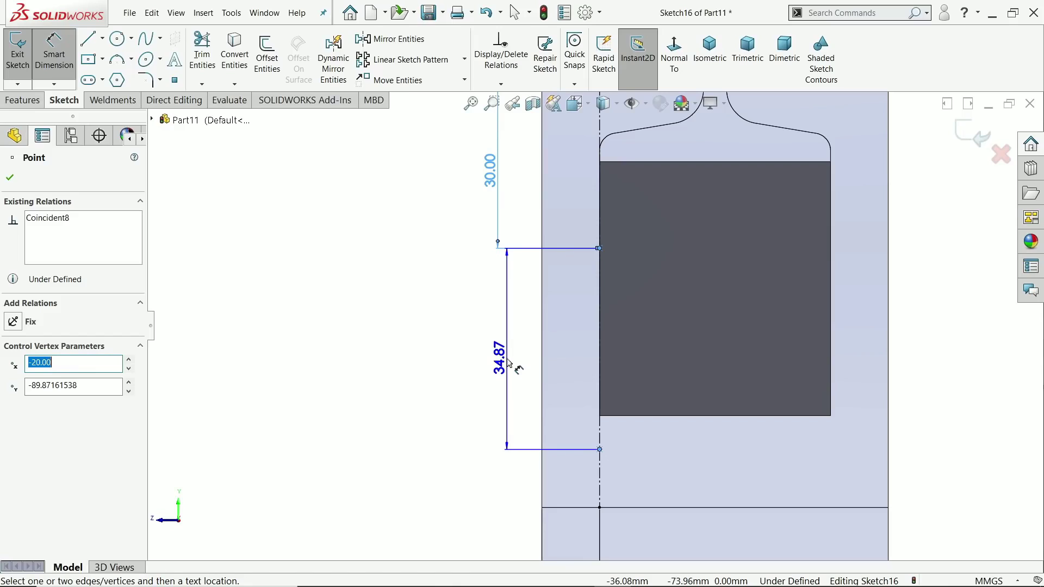
{"action": "key", "text": "Escape"}
{"action": "scroll", "coordinate": [547, 431], "scroll_direction": "up", "scroll_amount": 6}
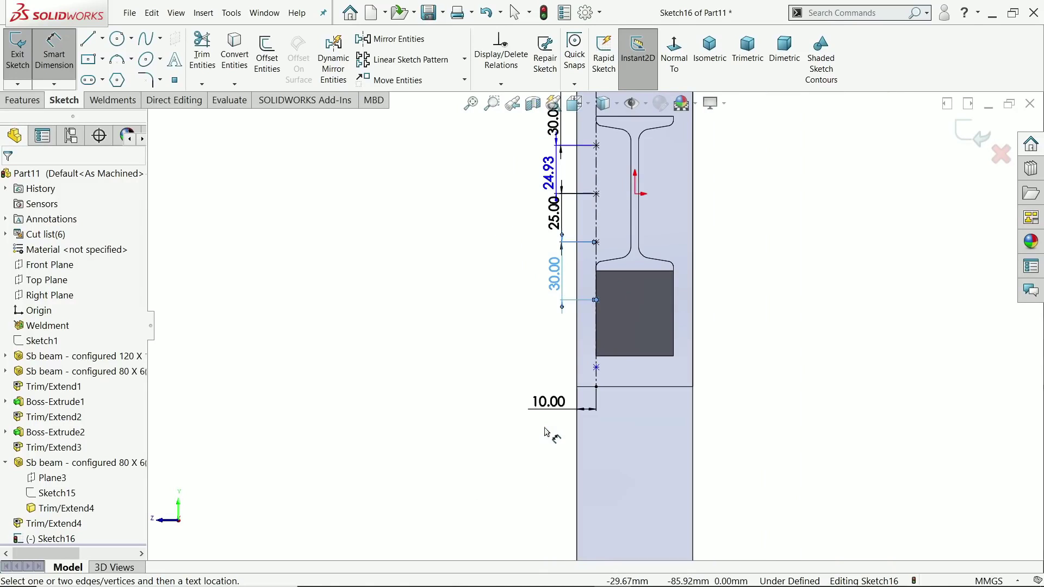
{"action": "scroll", "coordinate": [587, 283], "scroll_direction": "down", "scroll_amount": 3}
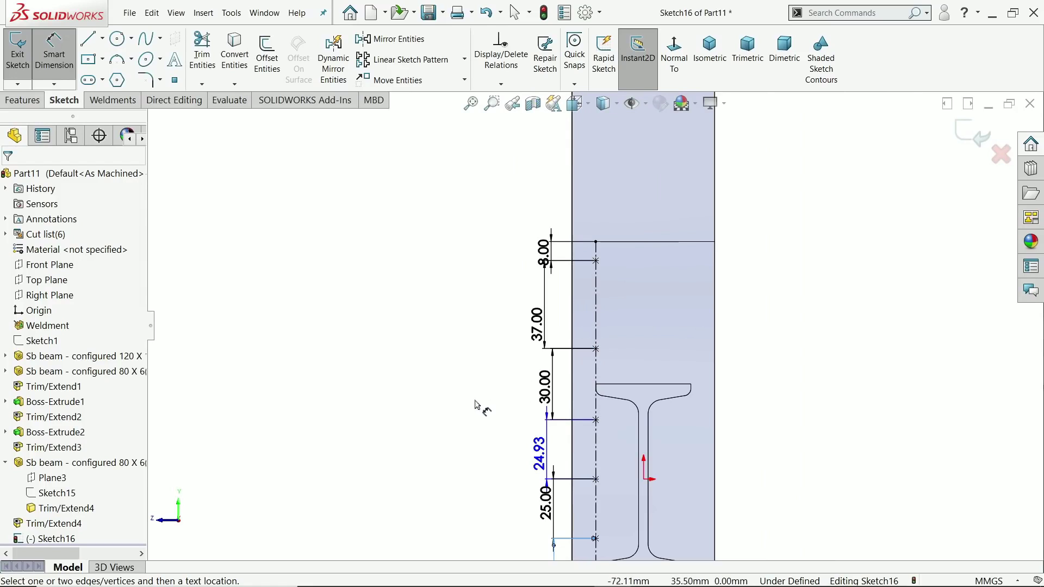
{"action": "middle_click_drag", "start_coordinate": [474, 405], "coordinate": [634, 326]}
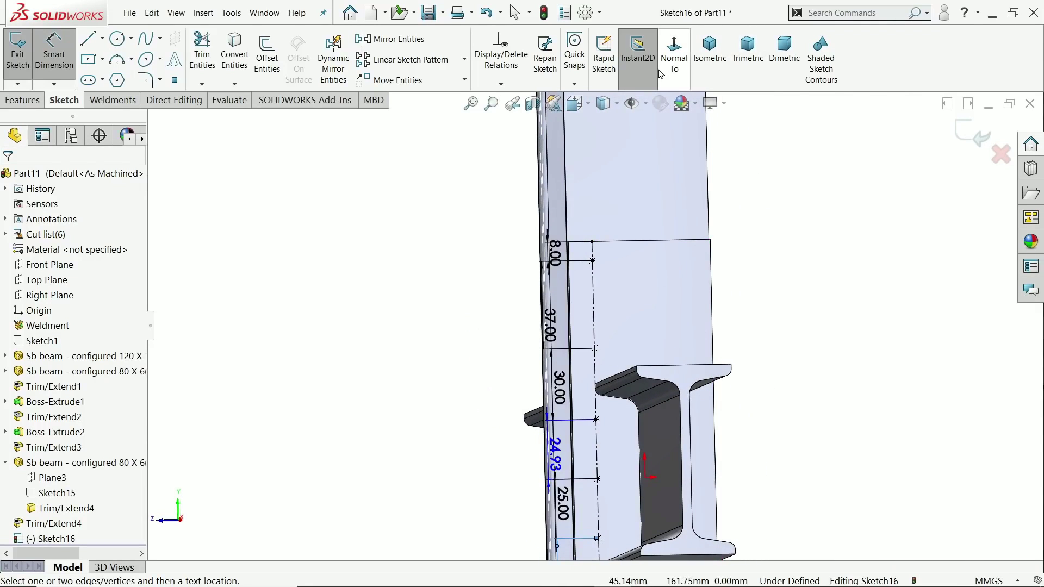
{"action": "left_click", "coordinate": [674, 60]}
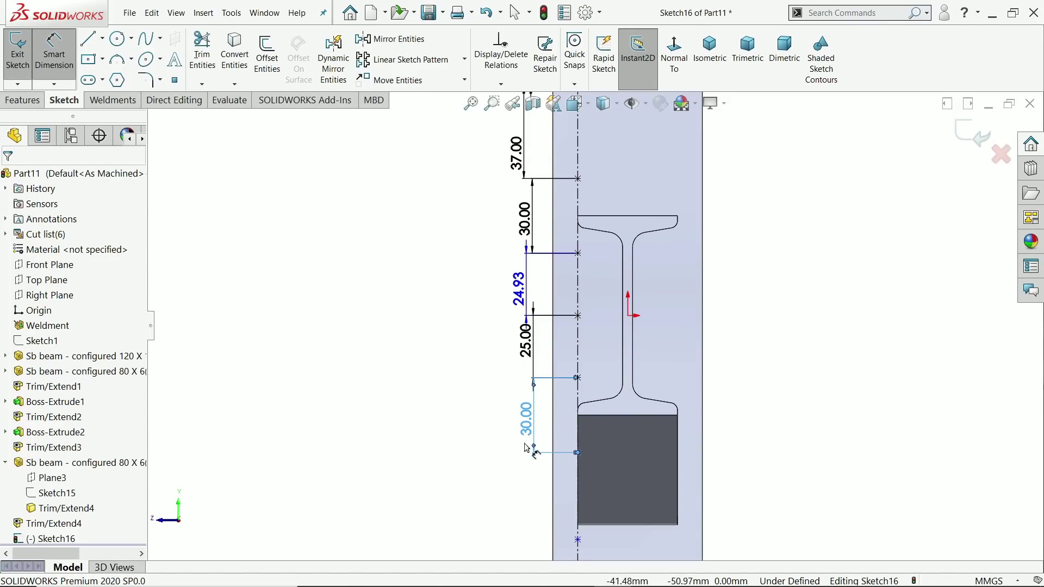
Set the spacing between the lowest point and the point directly above it to 37 mm.
{"action": "scroll", "coordinate": [525, 447], "scroll_direction": "up", "scroll_amount": 1}
{"action": "scroll", "coordinate": [576, 448], "scroll_direction": "down", "scroll_amount": 3}
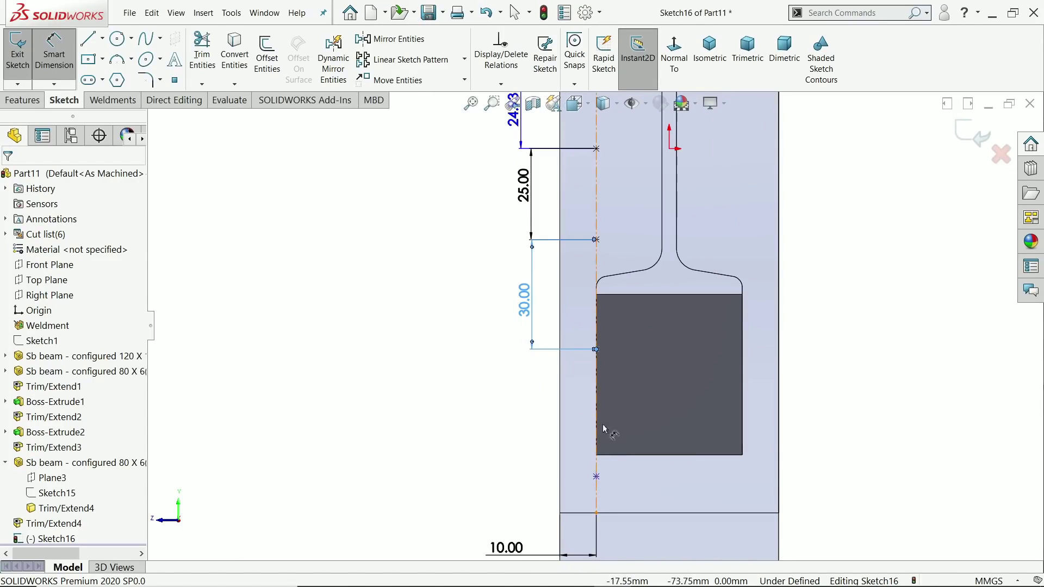
{"action": "left_click", "coordinate": [596, 477]}
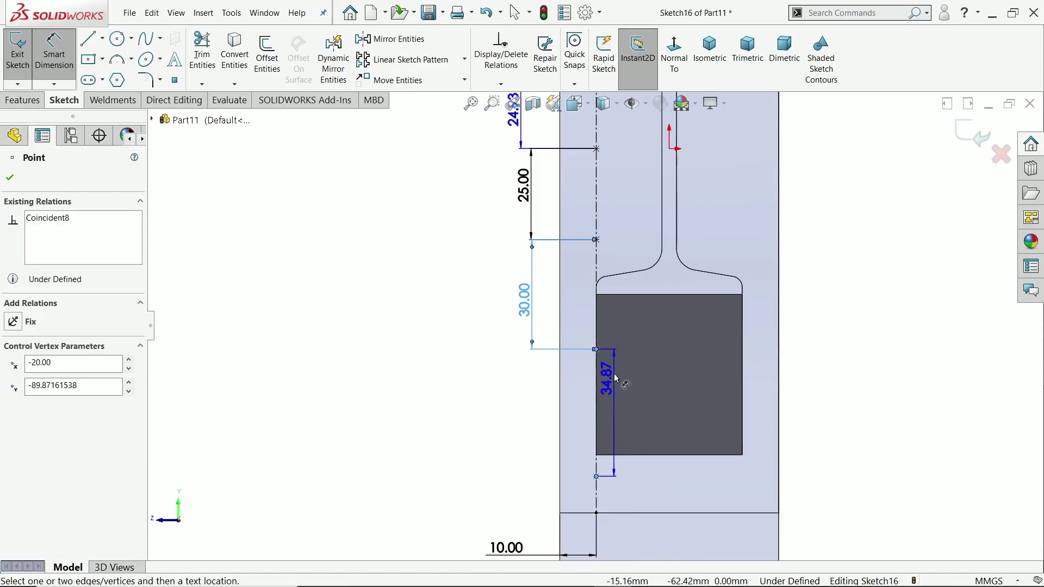
{"action": "left_click", "coordinate": [595, 349]}
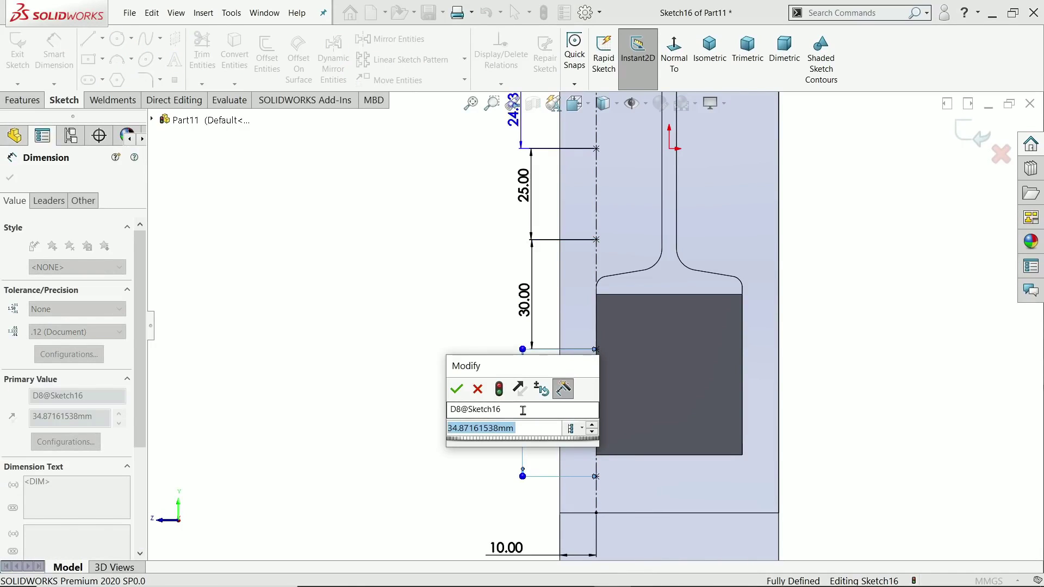
{"action": "type", "text": "37"}
{"action": "key", "text": "Return"}
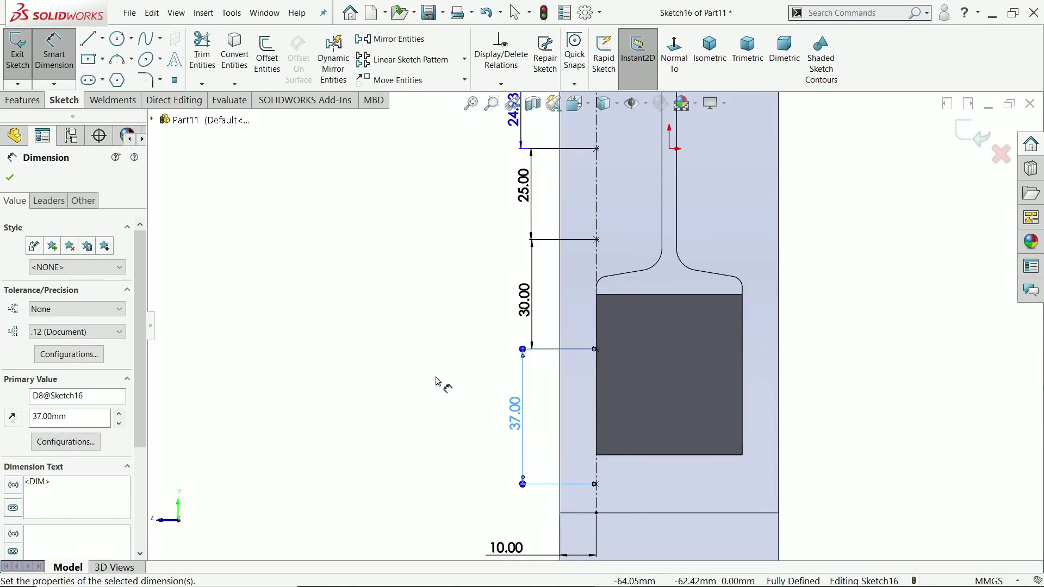
{"action": "left_click", "coordinate": [430, 394]}
Delete the third point from the top of the centerline, together with its dimensions.
{"action": "scroll", "coordinate": [553, 235], "scroll_direction": "up", "scroll_amount": 2}
{"action": "scroll", "coordinate": [578, 217], "scroll_direction": "down", "scroll_amount": 4}
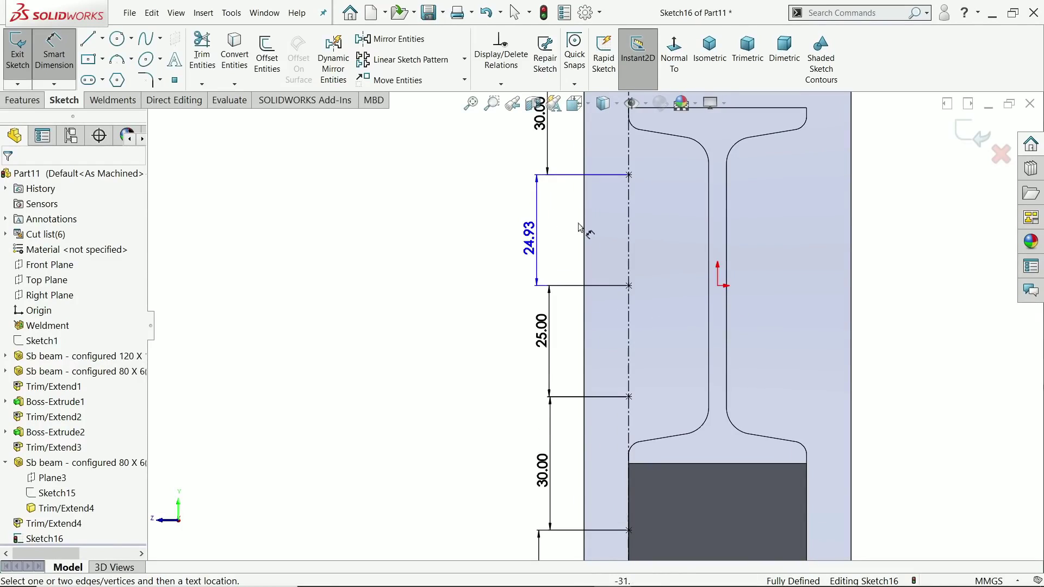
{"action": "scroll", "coordinate": [581, 226], "scroll_direction": "down", "scroll_amount": 2}
{"action": "scroll", "coordinate": [470, 262], "scroll_direction": "up", "scroll_amount": 3}
{"action": "scroll", "coordinate": [590, 212], "scroll_direction": "down", "scroll_amount": 2}
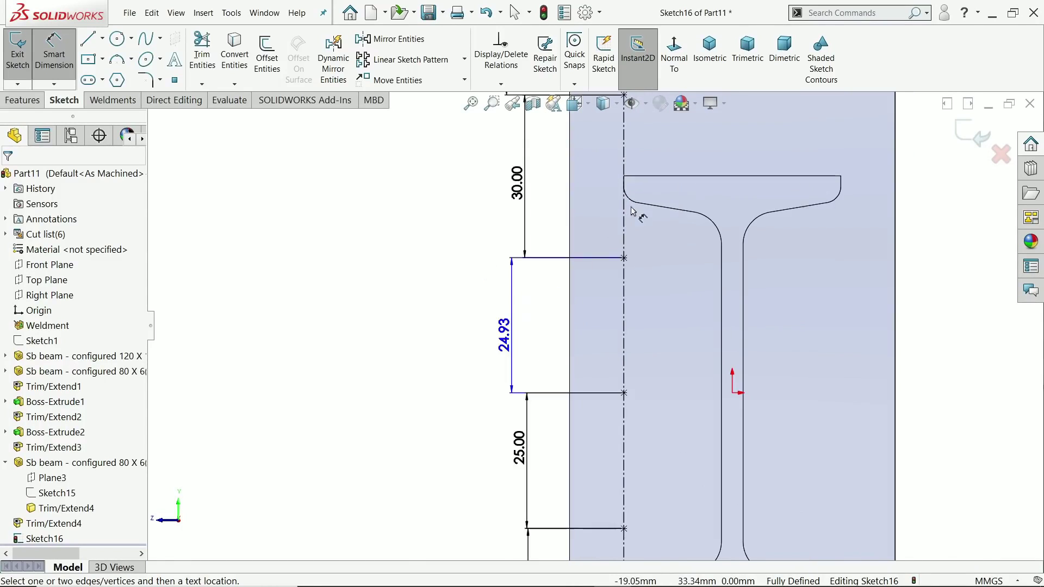
{"action": "scroll", "coordinate": [634, 212], "scroll_direction": "down", "scroll_amount": 1}
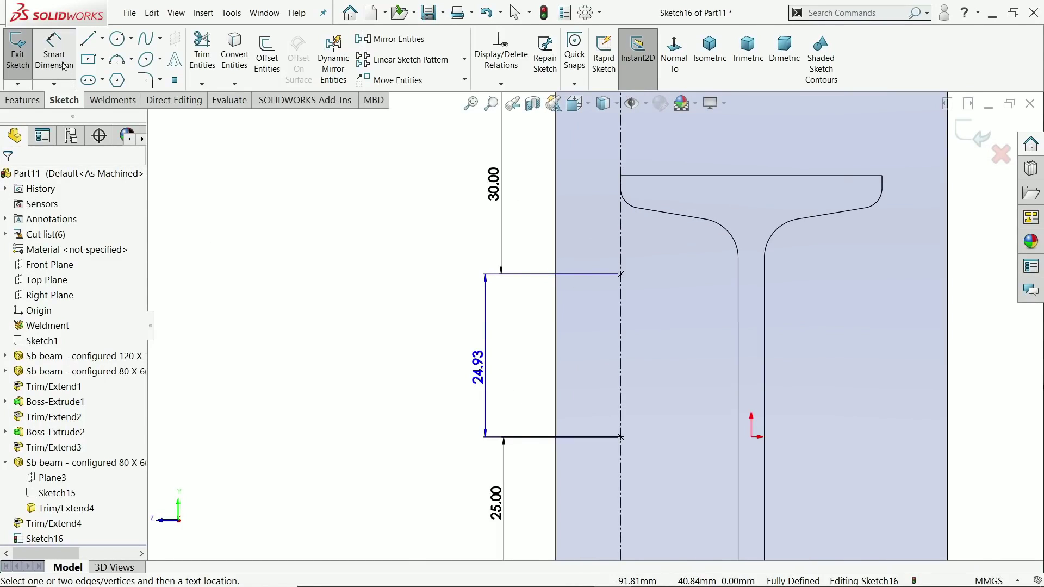
{"action": "left_click", "coordinate": [64, 66]}
{"action": "left_click", "coordinate": [621, 275]}
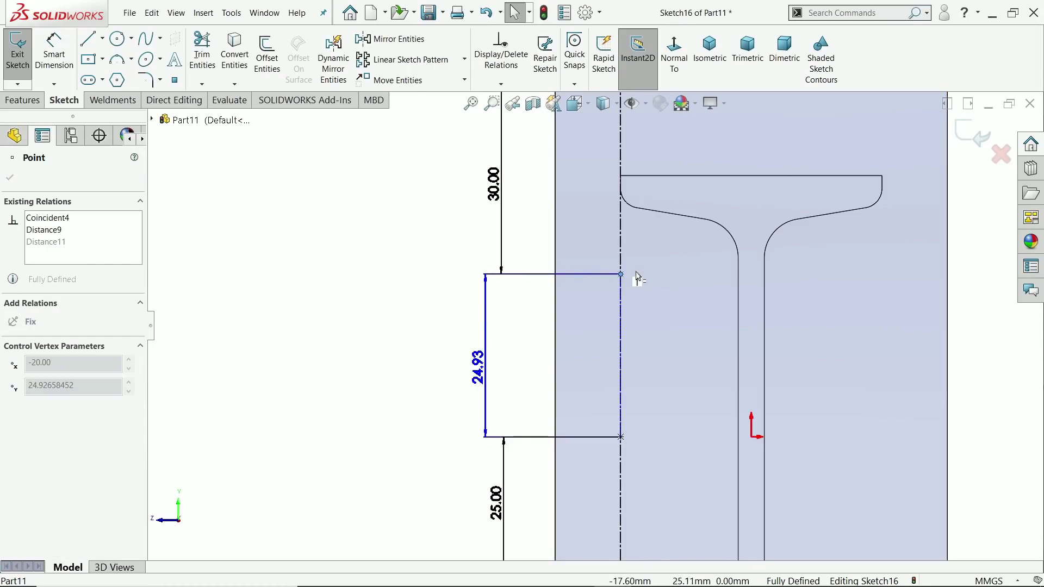
{"action": "scroll", "coordinate": [633, 274], "scroll_direction": "down", "scroll_amount": 6}
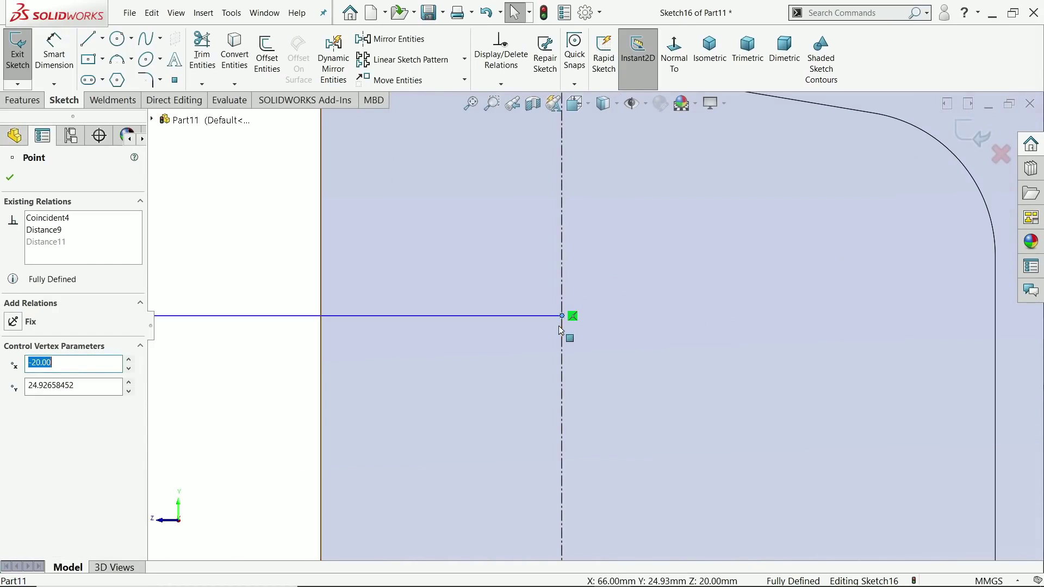
{"action": "left_click", "coordinate": [570, 345]}
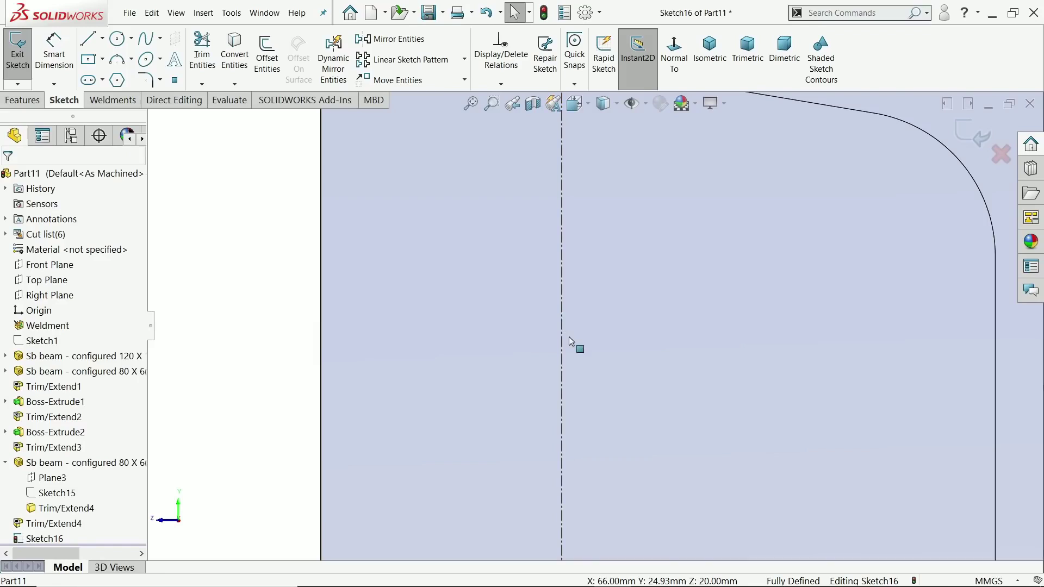
Place a new point on the centerline between the second point and the midpoint, and dimension it 25 mm above the midpoint point.
{"action": "scroll", "coordinate": [578, 340], "scroll_direction": "up", "scroll_amount": 5}
{"action": "scroll", "coordinate": [618, 371], "scroll_direction": "up", "scroll_amount": 3}
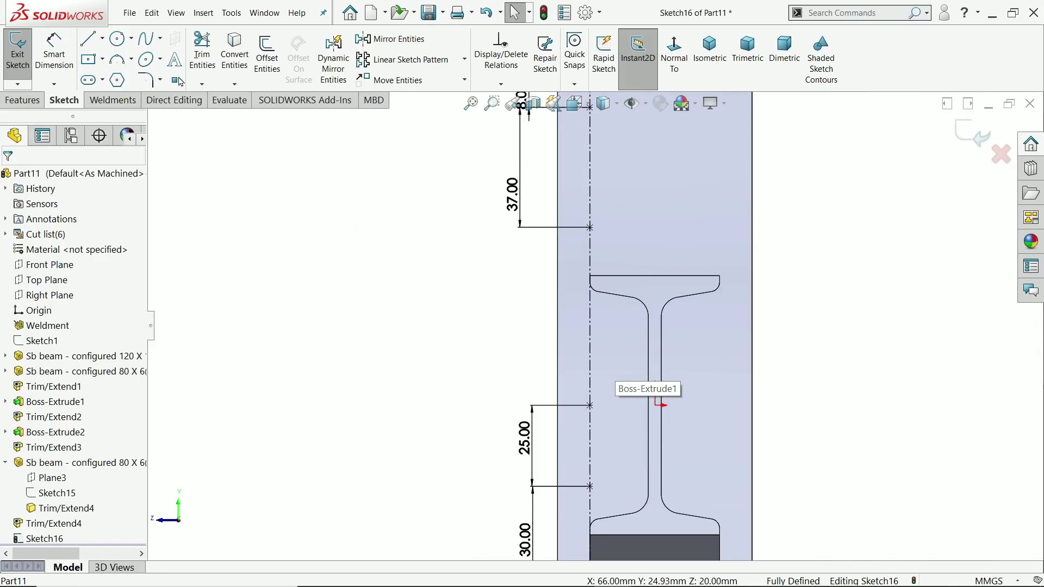
{"action": "left_click", "coordinate": [591, 316]}
{"action": "left_click", "coordinate": [54, 51]}
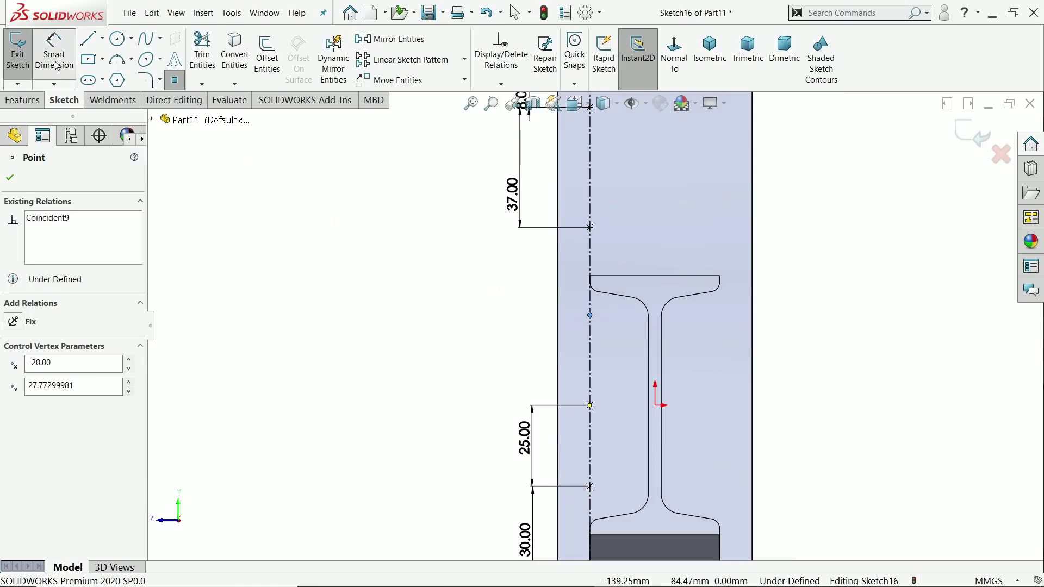
{"action": "left_click", "coordinate": [591, 317]}
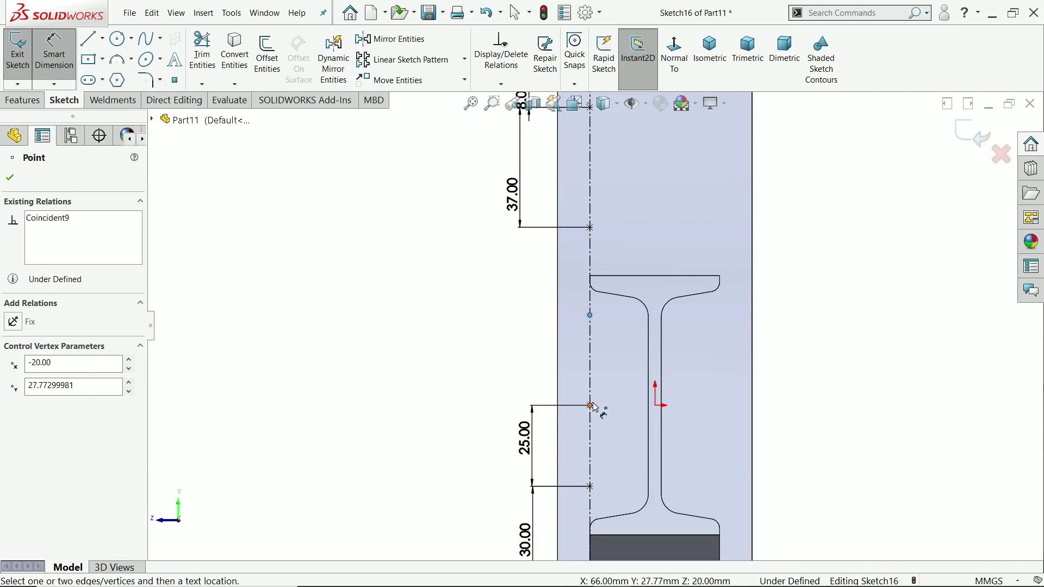
{"action": "left_click", "coordinate": [590, 406]}
{"action": "left_click", "coordinate": [532, 357]}
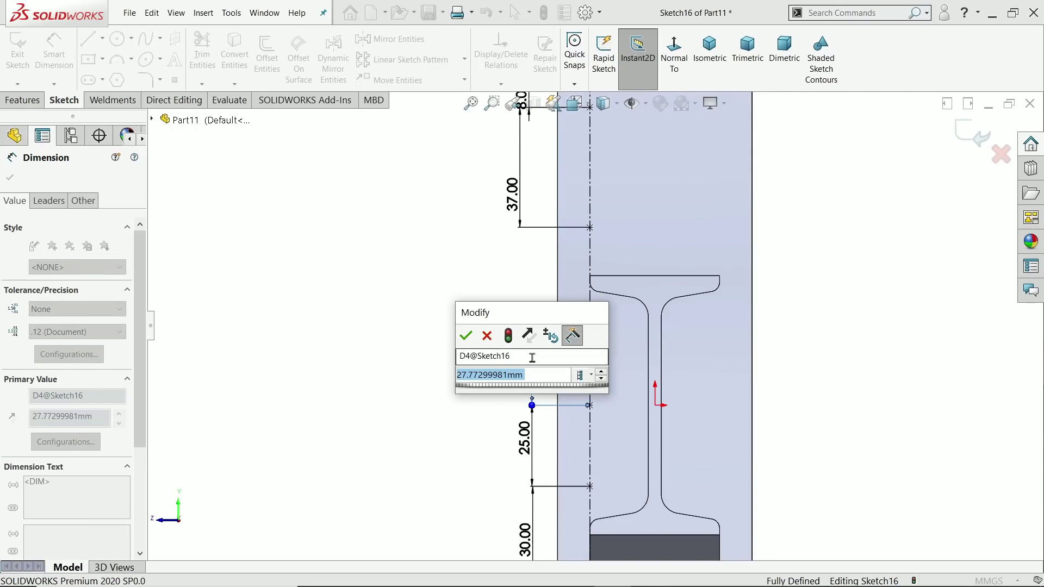
{"action": "type", "text": "25"}
{"action": "key", "text": "Return"}
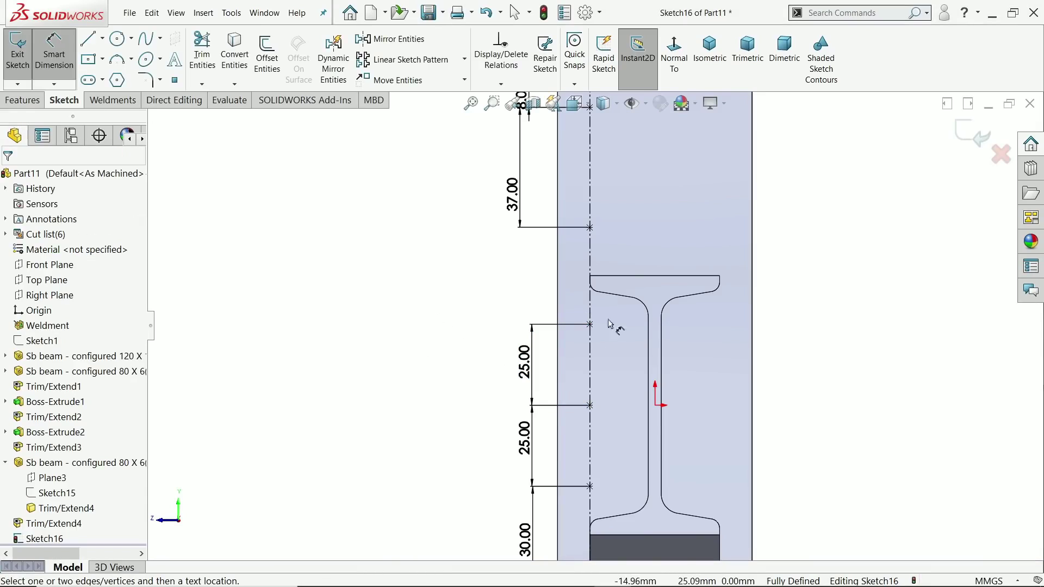
Add a driven dimension between the second point from the top and the new third point.
{"action": "left_click", "coordinate": [591, 227]}
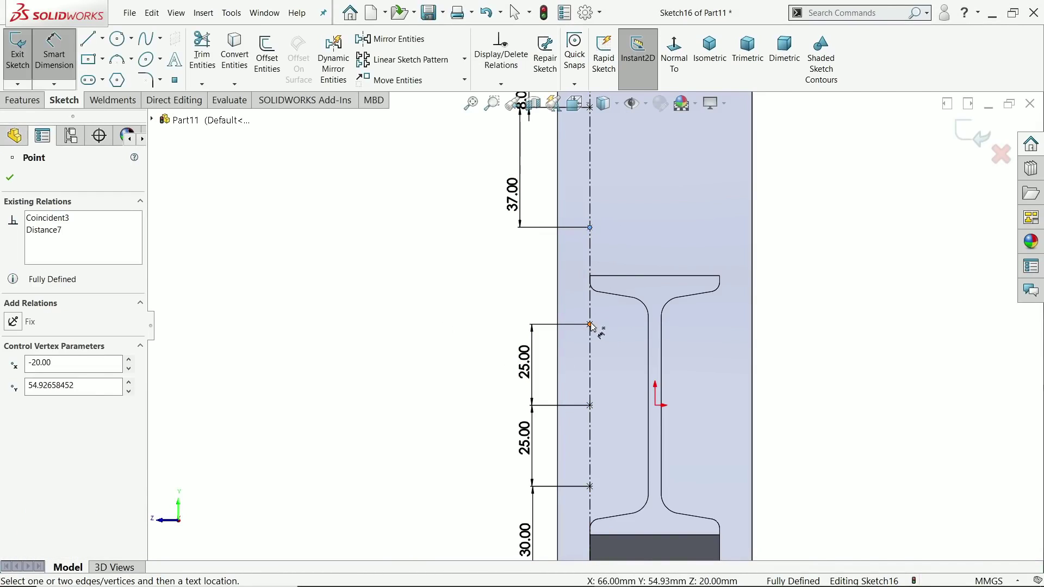
{"action": "left_click", "coordinate": [590, 325]}
{"action": "left_click", "coordinate": [521, 285]}
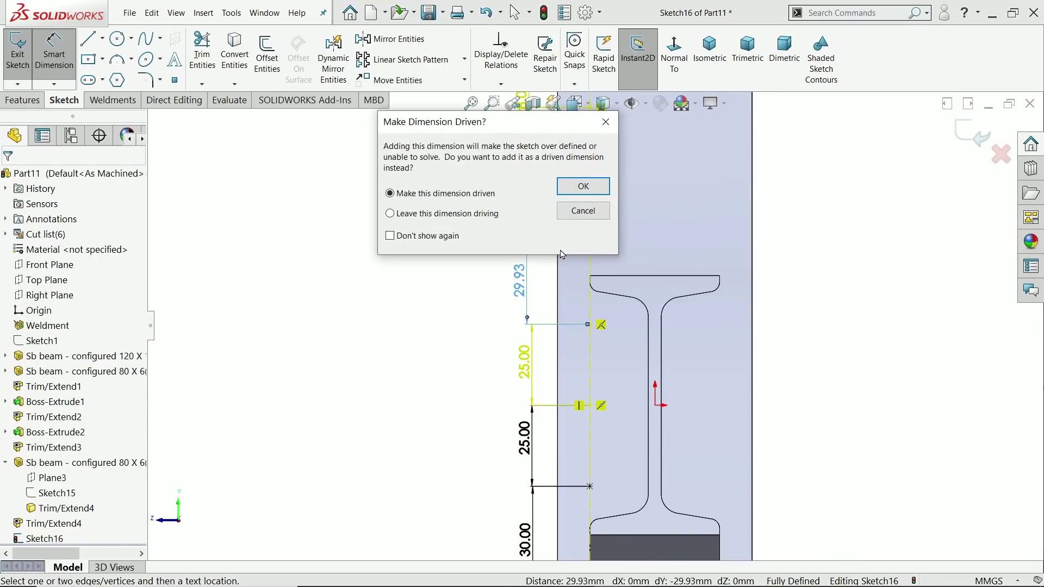
{"action": "left_click", "coordinate": [583, 185]}
{"action": "scroll", "coordinate": [580, 376], "scroll_direction": "up", "scroll_amount": 8}
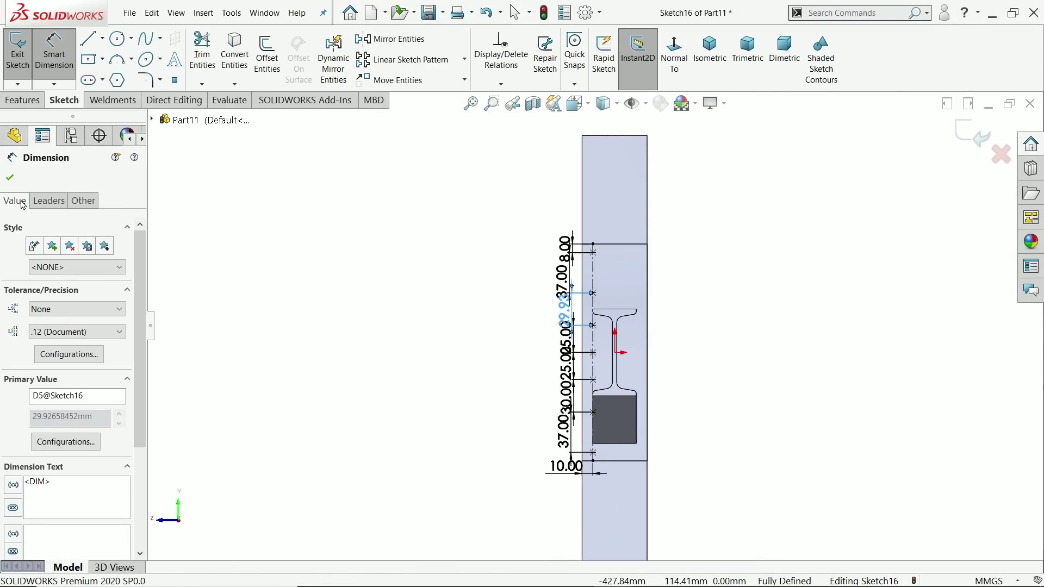
{"action": "left_click", "coordinate": [9, 179]}
{"action": "scroll", "coordinate": [499, 359], "scroll_direction": "down", "scroll_amount": 3}
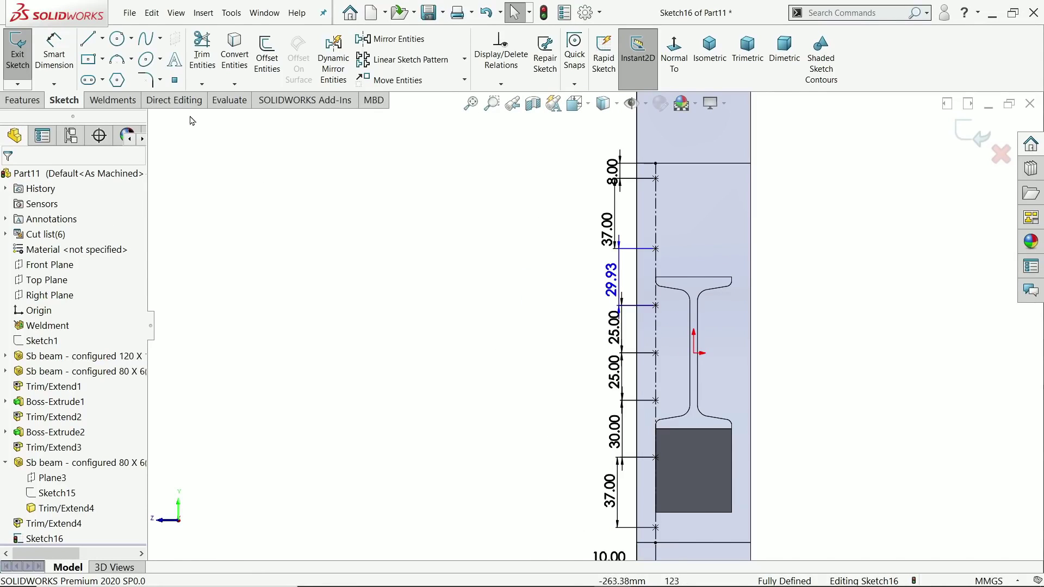
Exit the point sketch and start a Hole Wizard hole with the ANSI Metric standard, drill sizes and Ø6.0 size.
{"action": "left_click", "coordinate": [26, 101]}
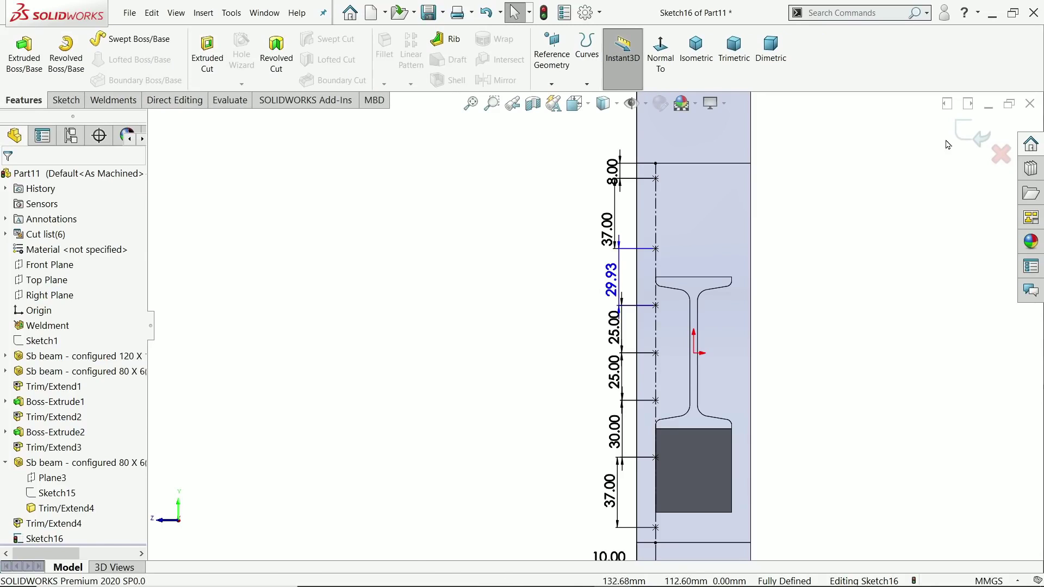
{"action": "left_click", "coordinate": [972, 133]}
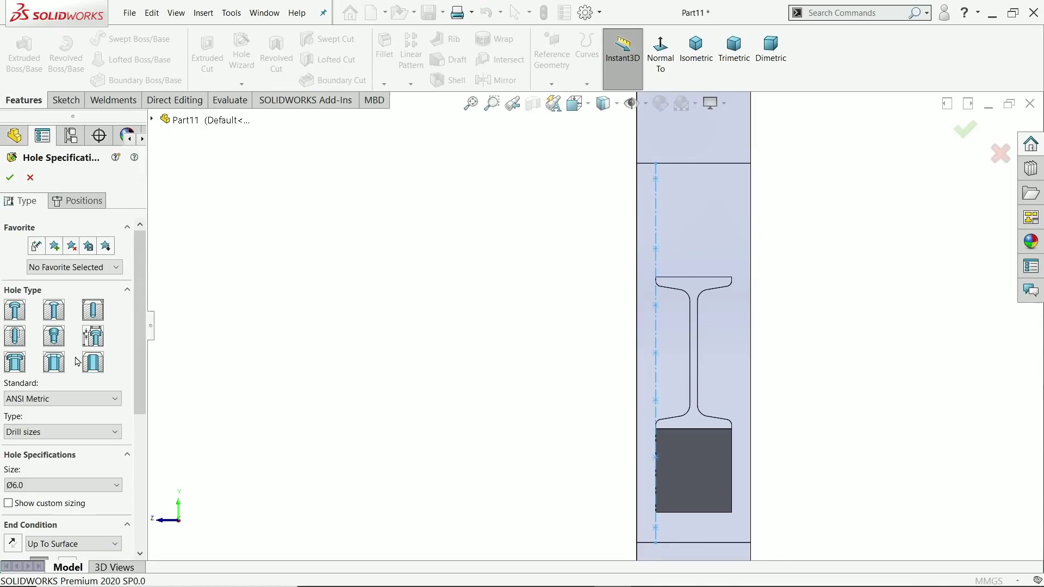
{"action": "left_click", "coordinate": [61, 399]}
{"action": "left_click", "coordinate": [33, 409]}
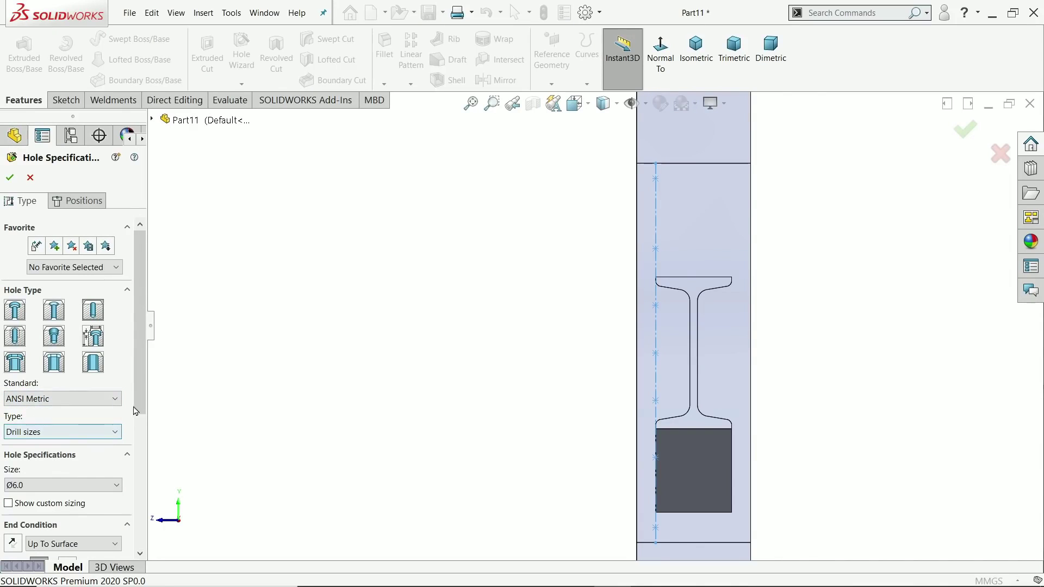
{"action": "scroll", "coordinate": [135, 410], "scroll_direction": "down", "scroll_amount": 3}
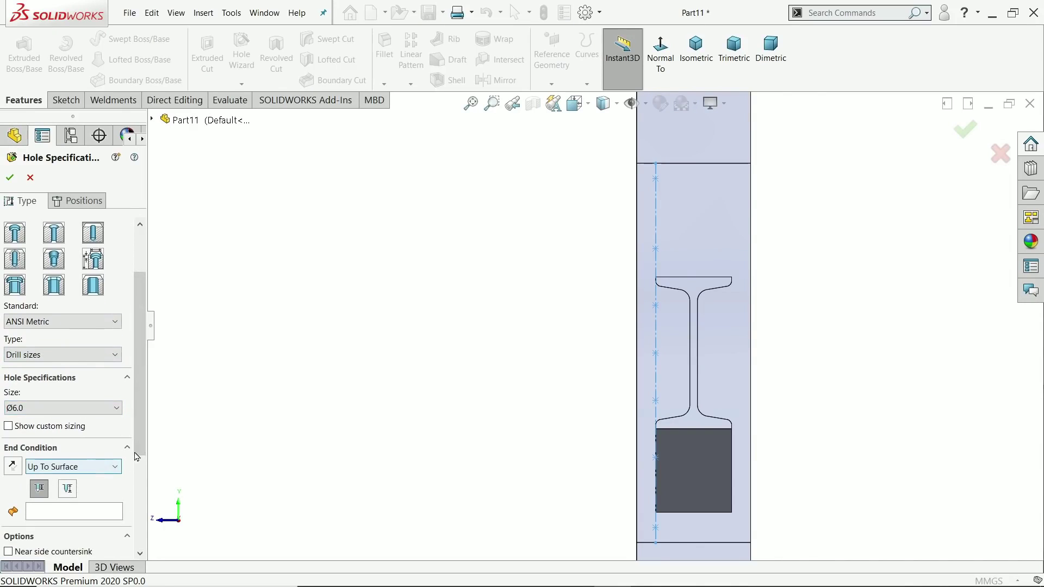
{"action": "scroll", "coordinate": [136, 456], "scroll_direction": "down", "scroll_amount": 2}
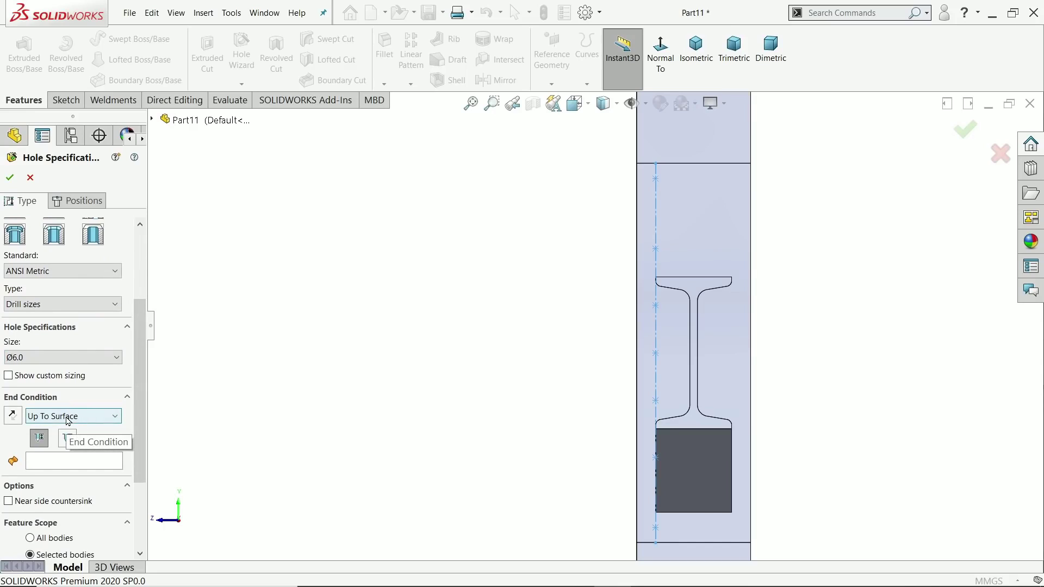
Choose the connection plate's face for the holes and position holes at the four uppermost centerline points.
{"action": "left_click", "coordinate": [82, 201]}
{"action": "scroll", "coordinate": [697, 243], "scroll_direction": "down", "scroll_amount": 1}
{"action": "scroll", "coordinate": [697, 241], "scroll_direction": "up", "scroll_amount": 2}
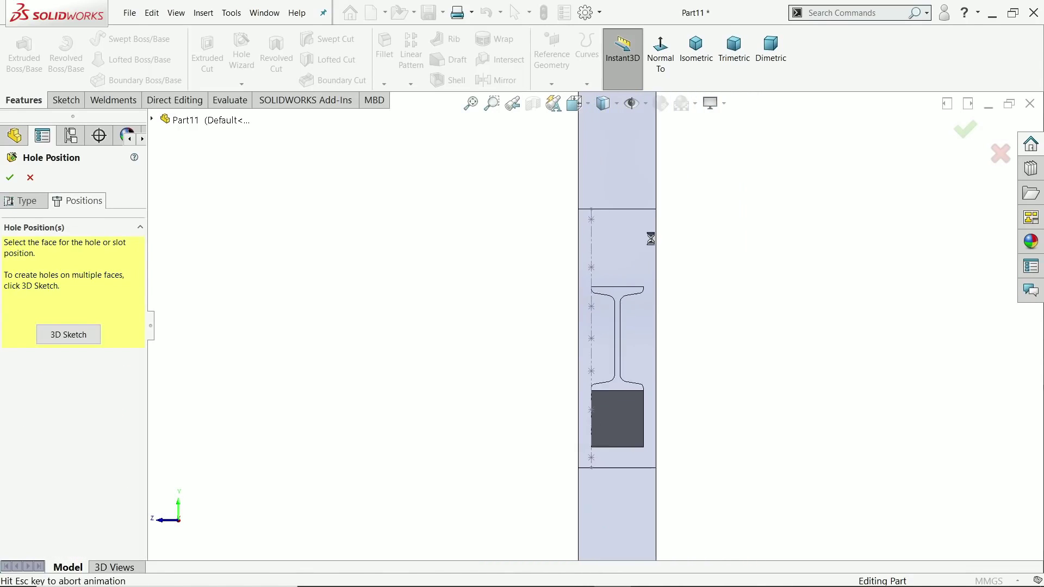
{"action": "left_click", "coordinate": [609, 267]}
{"action": "scroll", "coordinate": [569, 237], "scroll_direction": "down", "scroll_amount": 3}
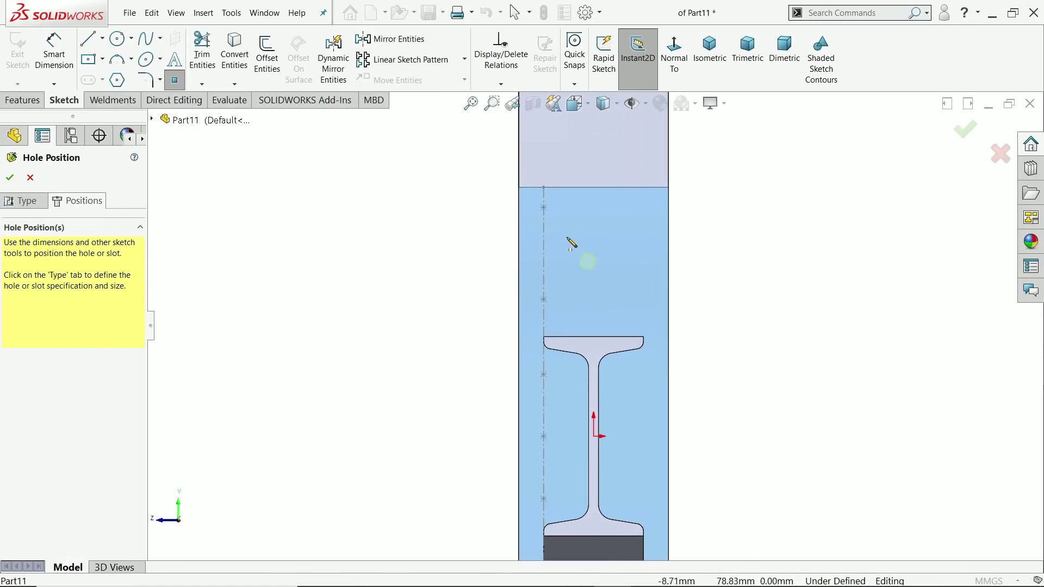
{"action": "left_click", "coordinate": [536, 201]}
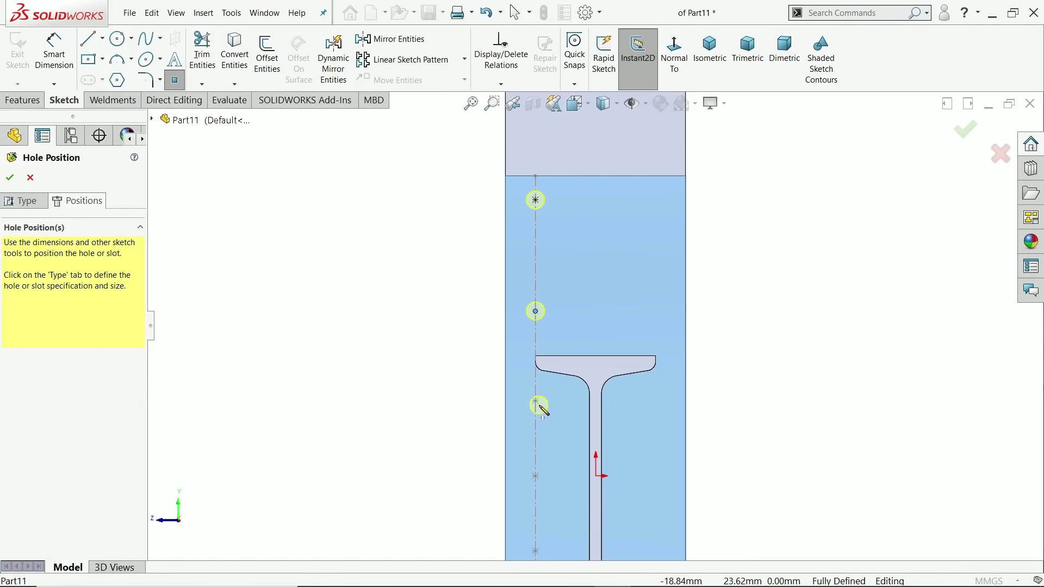
{"action": "left_click", "coordinate": [536, 405]}
{"action": "left_click", "coordinate": [536, 476]}
{"action": "key", "text": "f"}
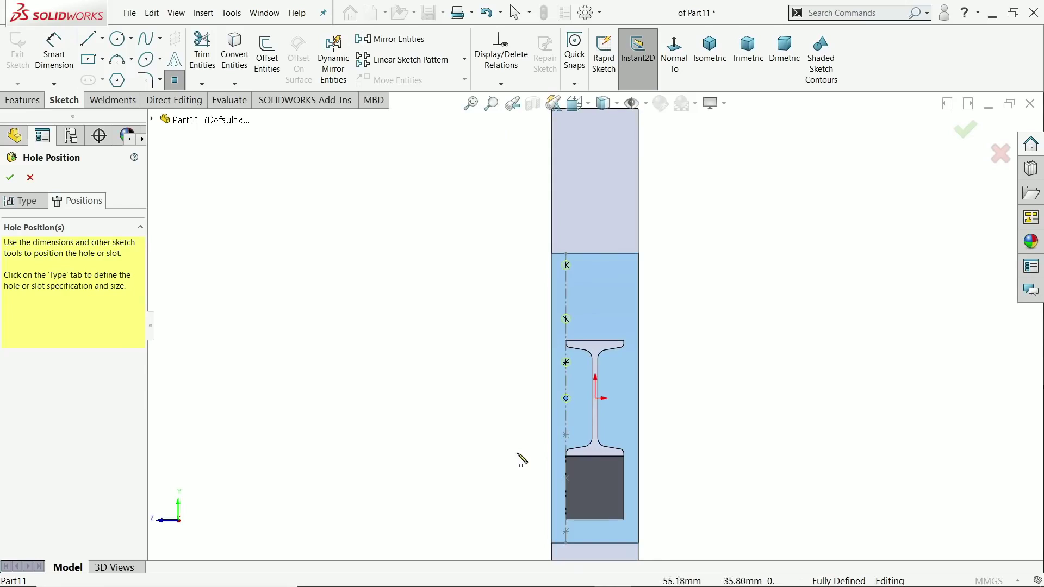
Position holes at the remaining three lower centerline points on the connection plate.
{"action": "scroll", "coordinate": [522, 460], "scroll_direction": "down", "scroll_amount": 5}
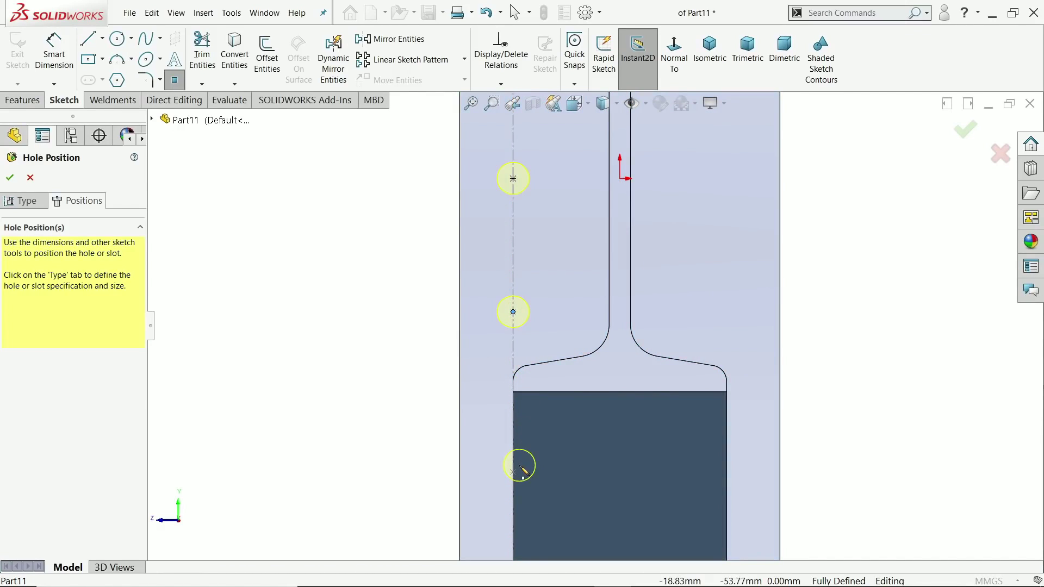
{"action": "left_click", "coordinate": [513, 472]}
{"action": "scroll", "coordinate": [435, 458], "scroll_direction": "up", "scroll_amount": 3}
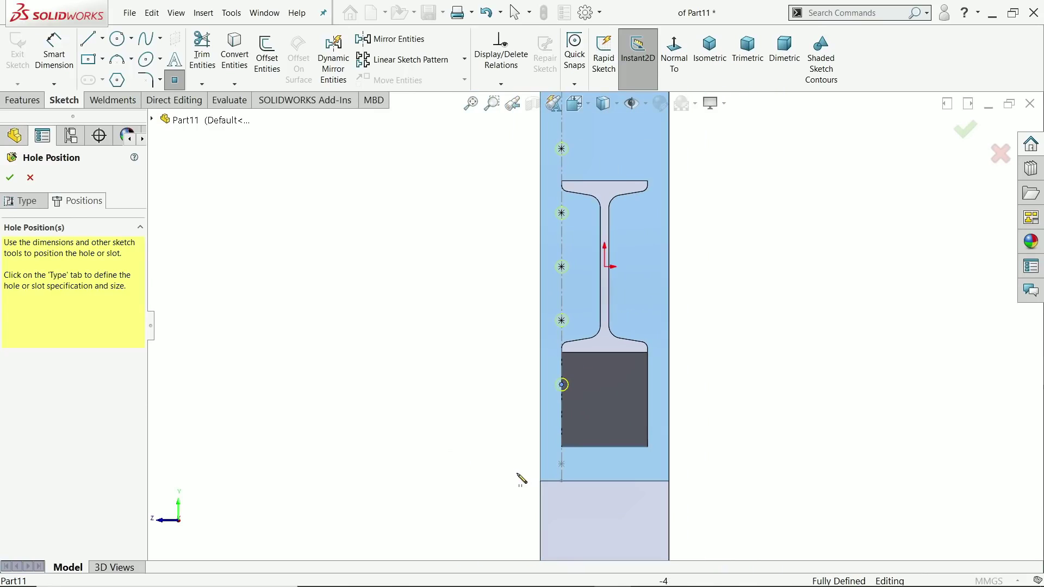
{"action": "scroll", "coordinate": [566, 468], "scroll_direction": "down", "scroll_amount": 4}
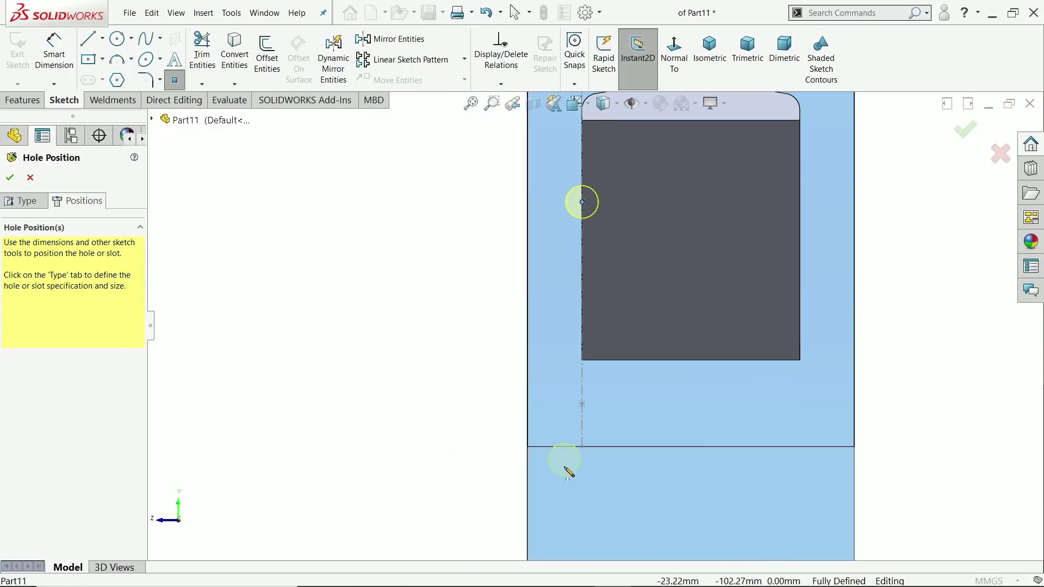
{"action": "left_click", "coordinate": [582, 404]}
{"action": "scroll", "coordinate": [420, 338], "scroll_direction": "up", "scroll_amount": 3}
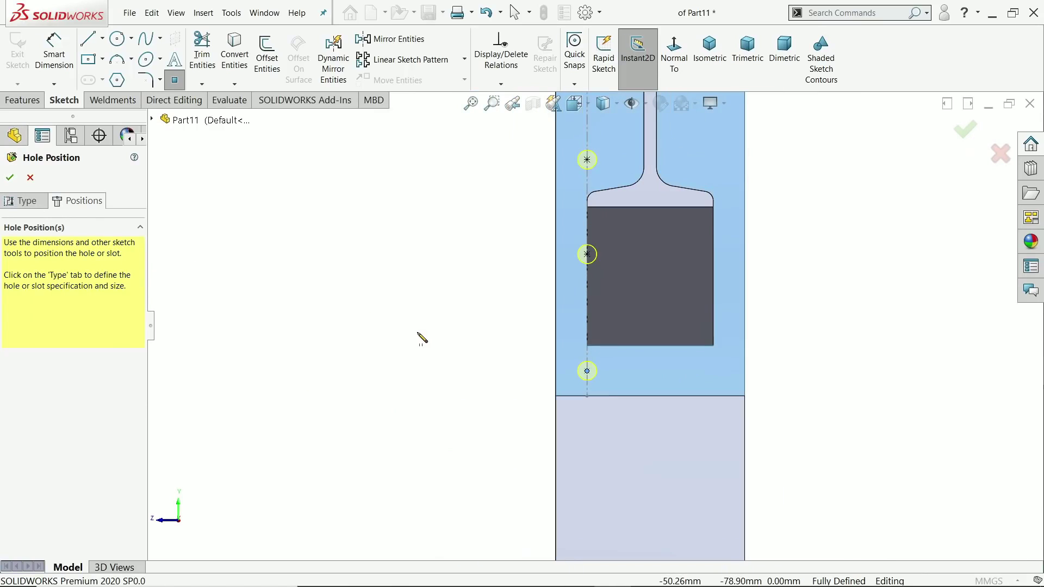
End the holes with Up To Surface at the outer face of the opposite connection plate and create the hole feature.
{"action": "mouse_move", "coordinate": [419, 337]}
{"action": "middle_mouse_down"}
{"action": "mouse_move", "coordinate": [475, 317]}
{"action": "mouse_move", "coordinate": [543, 375]}
{"action": "middle_mouse_up"}
{"action": "scroll", "coordinate": [557, 380], "scroll_direction": "down", "scroll_amount": 3}
{"action": "scroll", "coordinate": [557, 380], "scroll_direction": "up", "scroll_amount": 3}
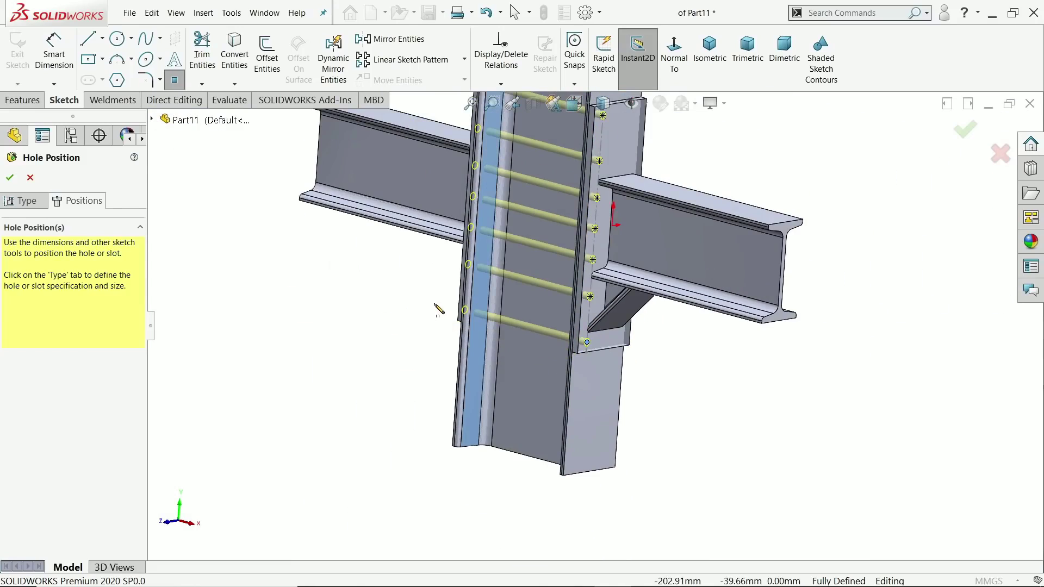
{"action": "middle_click_drag", "start_coordinate": [438, 308], "coordinate": [473, 299]}
{"action": "scroll", "coordinate": [473, 299], "scroll_direction": "down", "scroll_amount": 4}
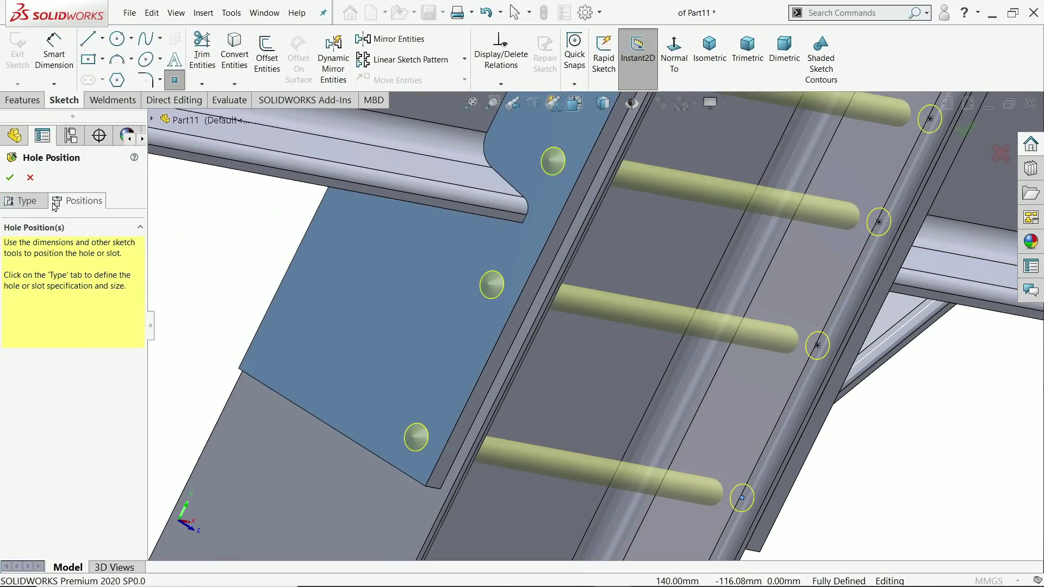
{"action": "left_click", "coordinate": [22, 201]}
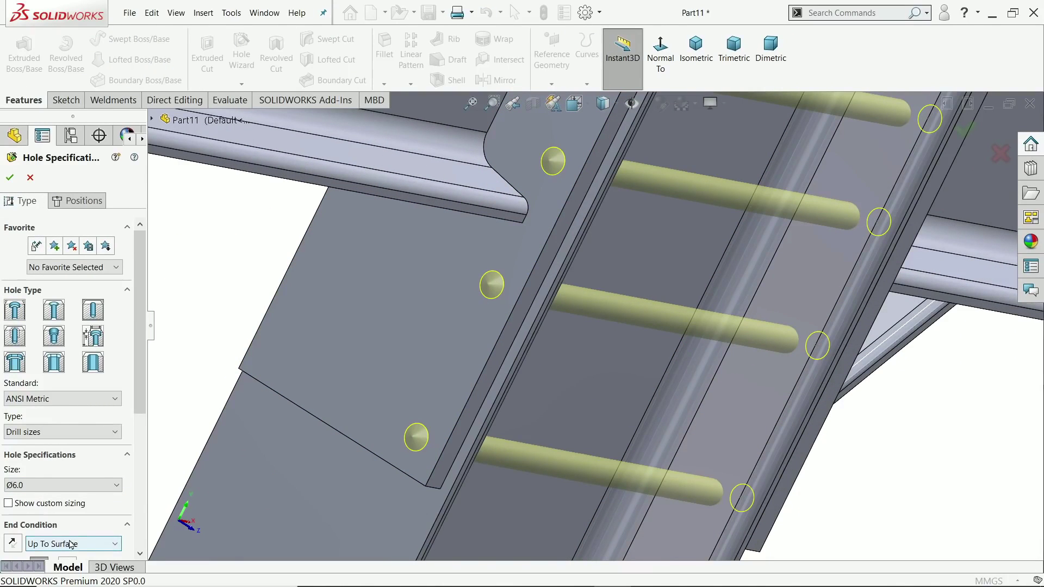
{"action": "scroll", "coordinate": [50, 372], "scroll_direction": "down", "scroll_amount": 3}
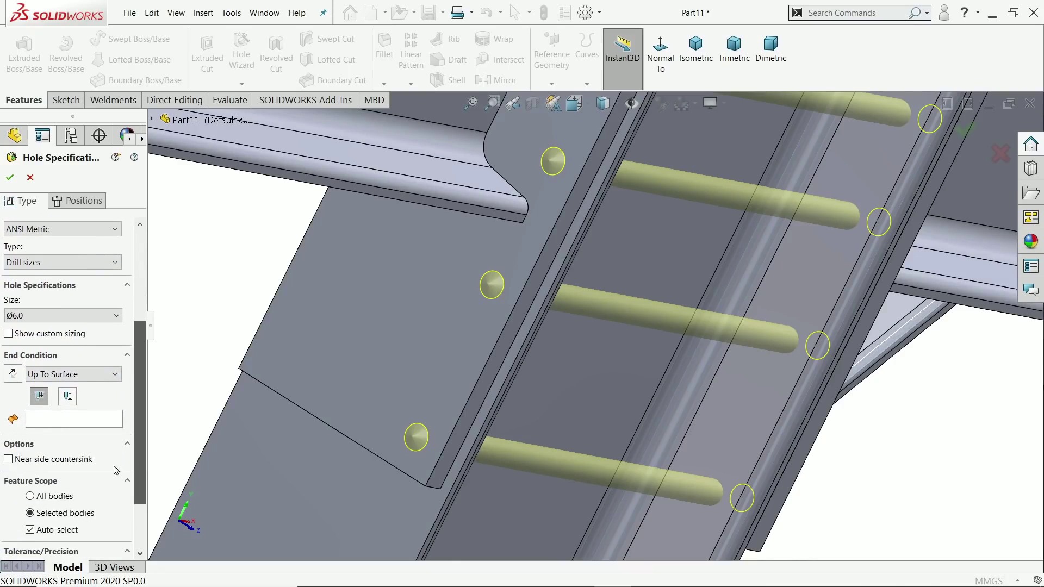
{"action": "left_click", "coordinate": [53, 375]}
{"action": "left_click", "coordinate": [60, 423]}
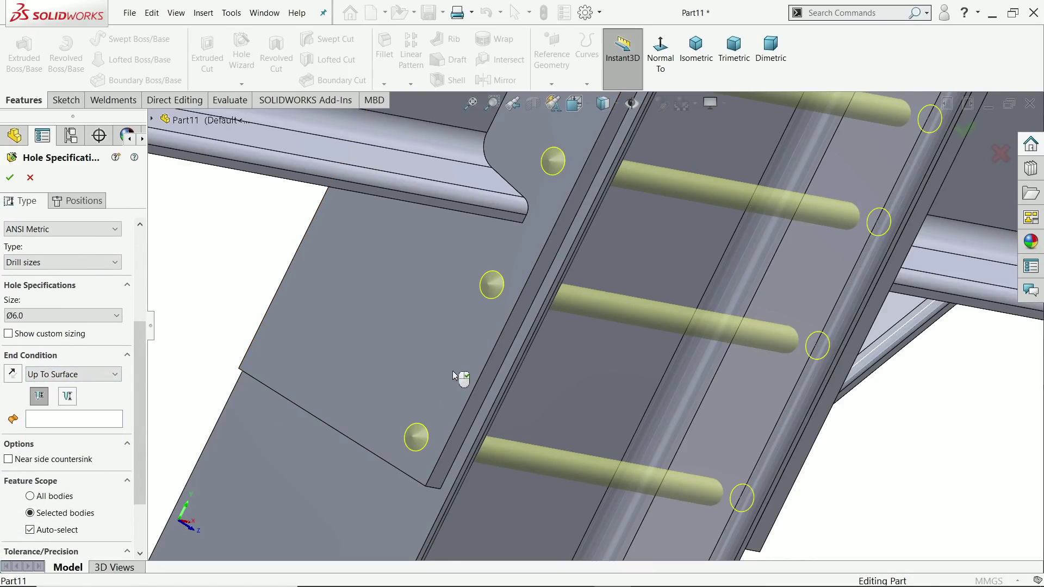
{"action": "left_click", "coordinate": [61, 419]}
{"action": "left_click", "coordinate": [459, 359]}
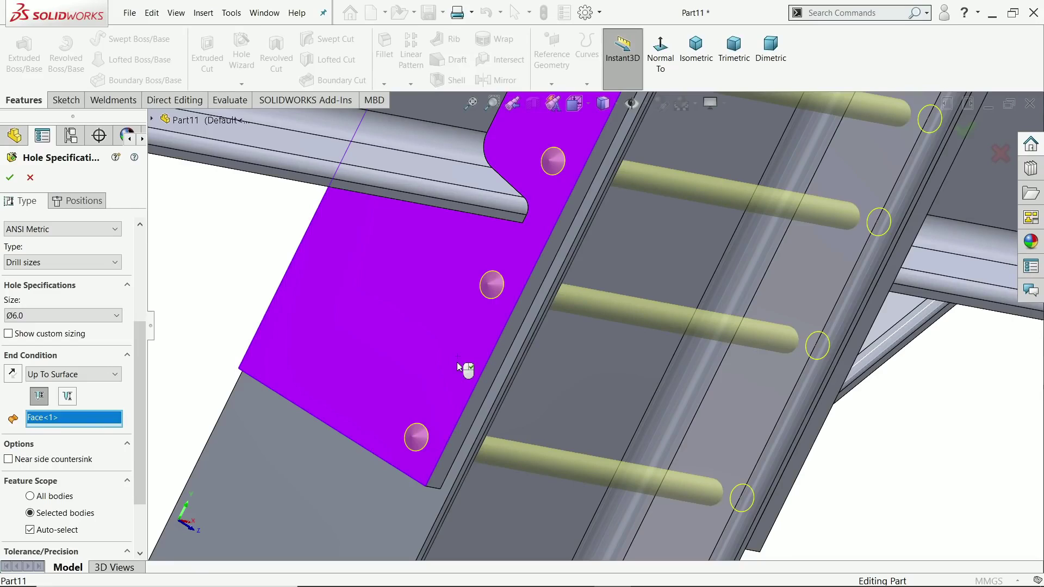
{"action": "middle_click_drag", "start_coordinate": [462, 369], "coordinate": [451, 342]}
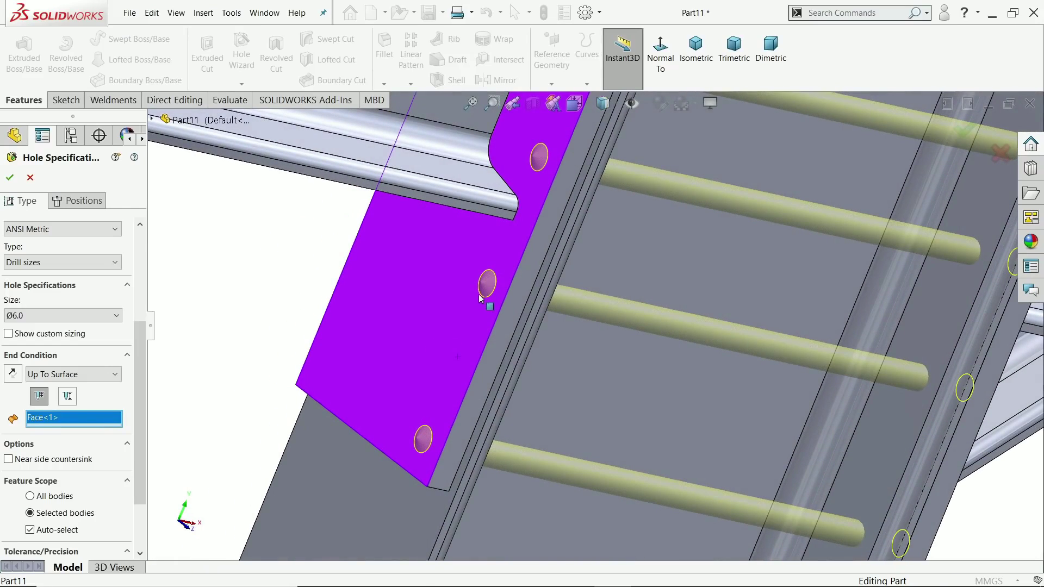
{"action": "key", "text": "Return"}
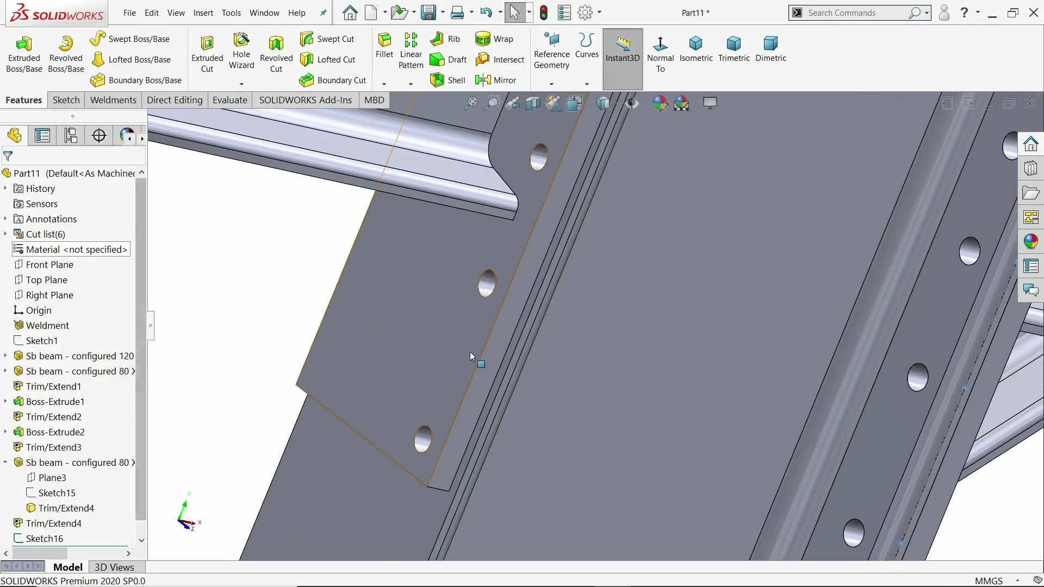
Mirror the Ø6.0 hole feature about the Front Plane.
{"action": "scroll", "coordinate": [470, 352], "scroll_direction": "up", "scroll_amount": 5}
{"action": "scroll", "coordinate": [658, 344], "scroll_direction": "down", "scroll_amount": 3}
{"action": "scroll", "coordinate": [658, 345], "scroll_direction": "up", "scroll_amount": 5}
{"action": "middle_click_drag", "start_coordinate": [658, 362], "coordinate": [561, 334]}
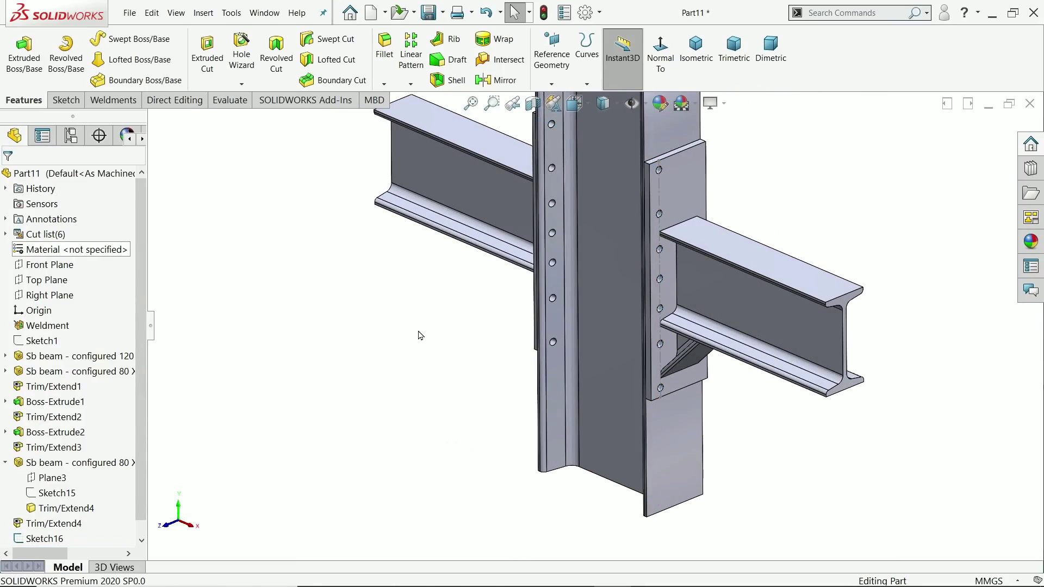
{"action": "left_click", "coordinate": [63, 268]}
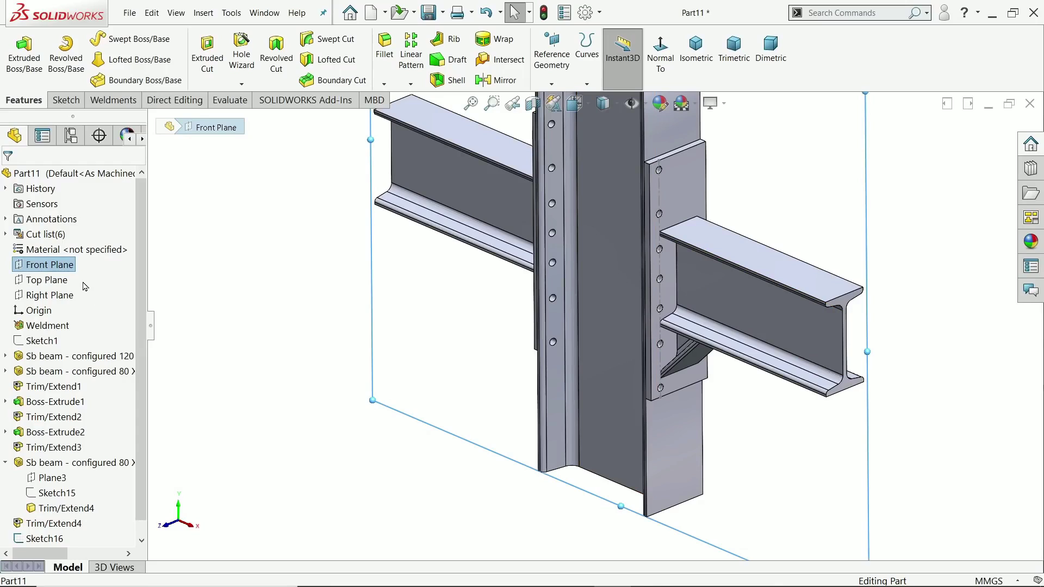
{"action": "left_click", "coordinate": [496, 80]}
{"action": "left_click", "coordinate": [153, 119]}
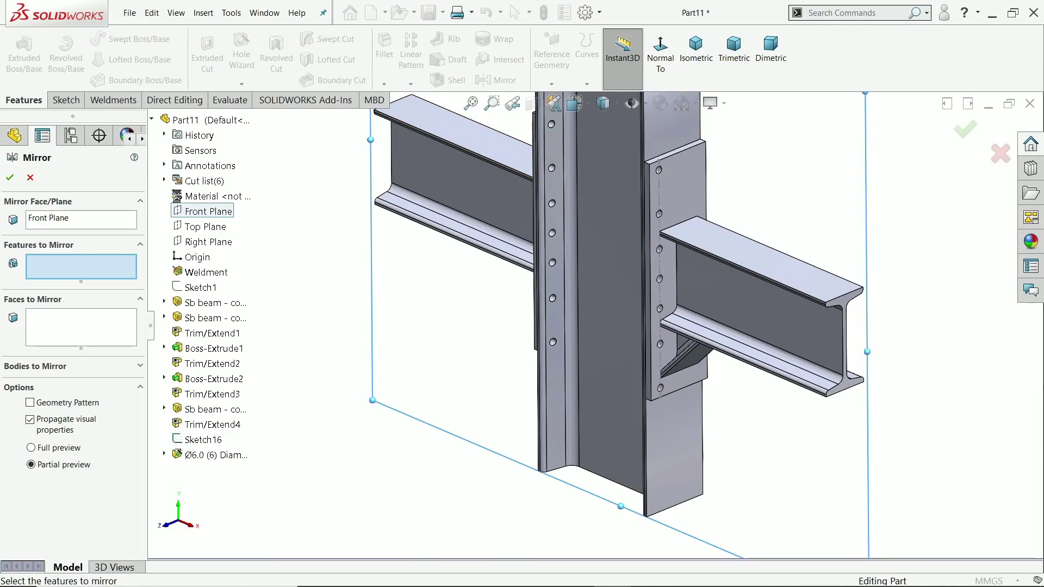
{"action": "left_click", "coordinate": [213, 457]}
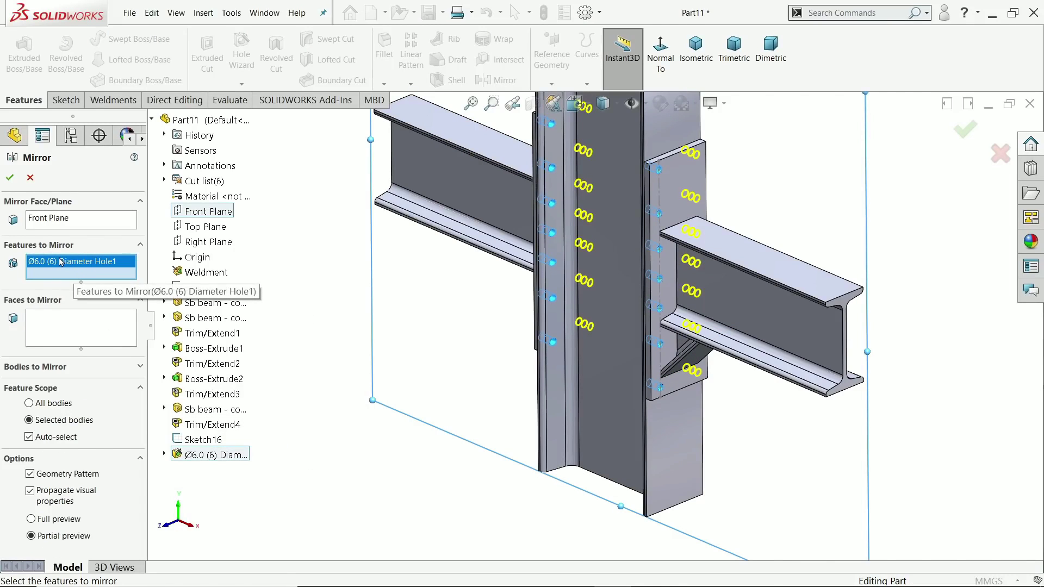
{"action": "left_click", "coordinate": [10, 178]}
Hide the sketch with the centerline and hole points on the connection plate.
{"action": "mouse_move", "coordinate": [432, 338]}
{"action": "middle_mouse_down"}
{"action": "mouse_move", "coordinate": [389, 326]}
{"action": "mouse_move", "coordinate": [438, 337]}
{"action": "middle_mouse_up"}
{"action": "scroll", "coordinate": [660, 280], "scroll_direction": "down", "scroll_amount": 5}
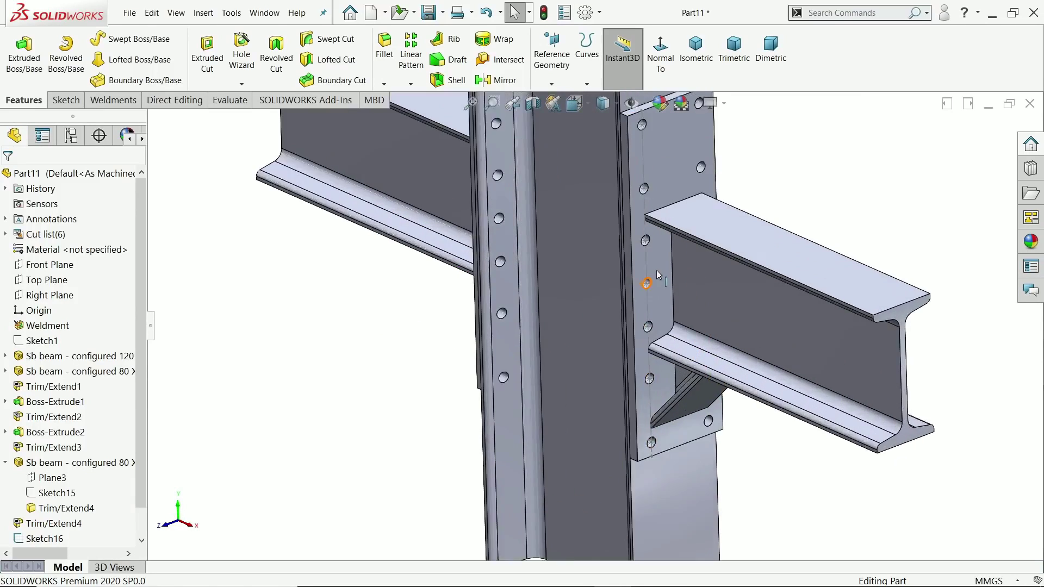
{"action": "left_click", "coordinate": [618, 265]}
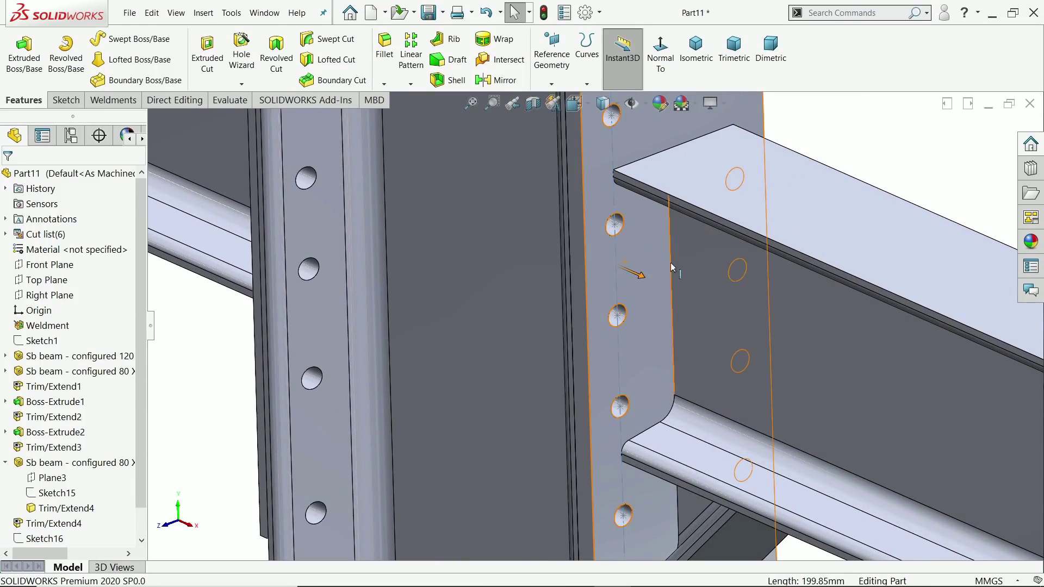
{"action": "scroll", "coordinate": [795, 213], "scroll_direction": "up", "scroll_amount": 3}
{"action": "scroll", "coordinate": [603, 319], "scroll_direction": "up", "scroll_amount": 3}
{"action": "scroll", "coordinate": [587, 326], "scroll_direction": "down", "scroll_amount": 2}
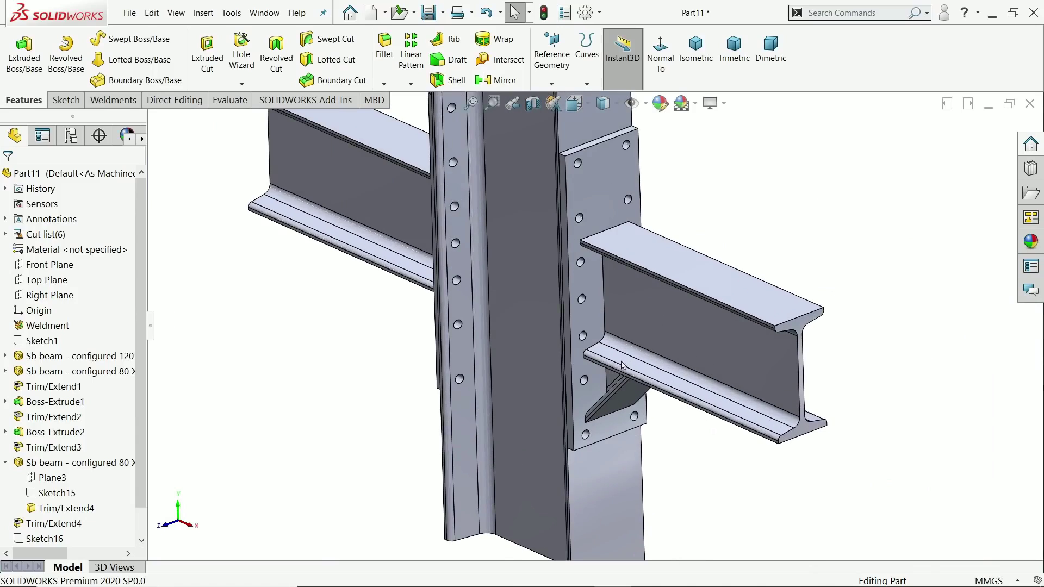
Color both connection plates, Boss-Extrude1 and Boss-Extrude2, blue with RGB values 0, 118, 255.
{"action": "left_click", "coordinate": [587, 327]}
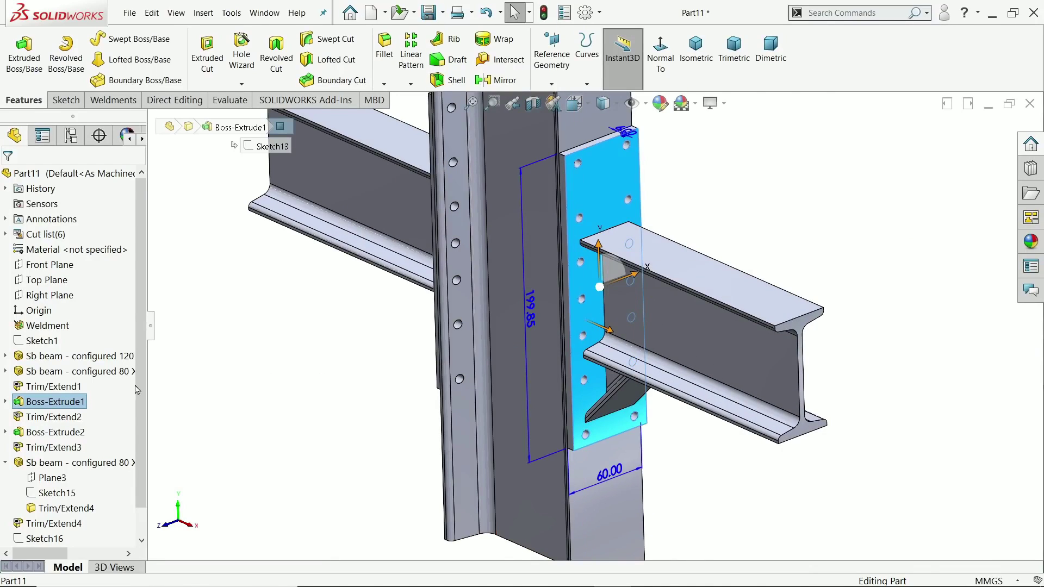
{"action": "left_click", "coordinate": [53, 434], "text": "ctrl"}
{"action": "left_click", "coordinate": [659, 103]}
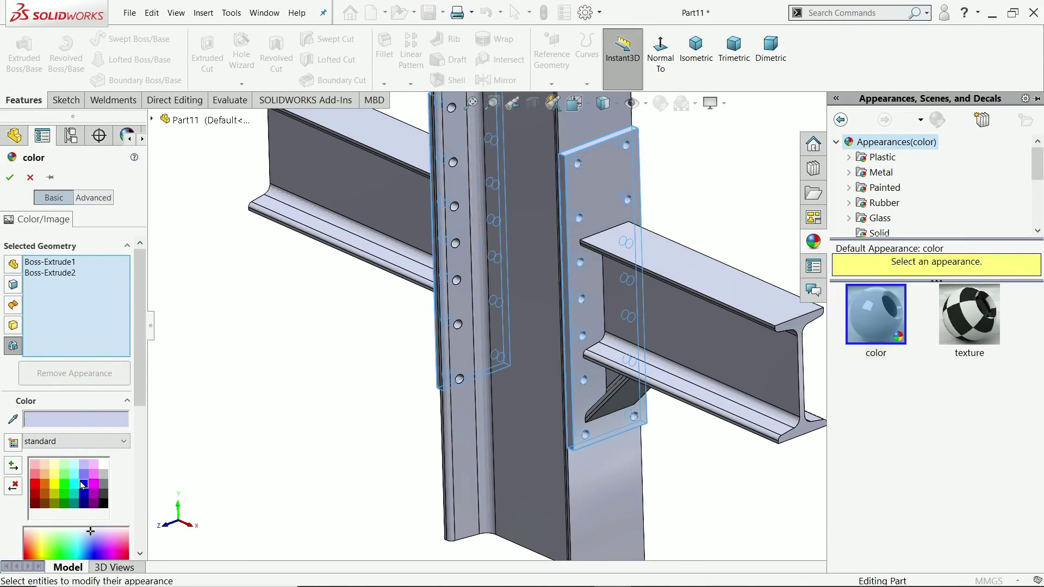
{"action": "left_click", "coordinate": [82, 484]}
{"action": "left_click_drag", "start_coordinate": [140, 397], "coordinate": [140, 456]}
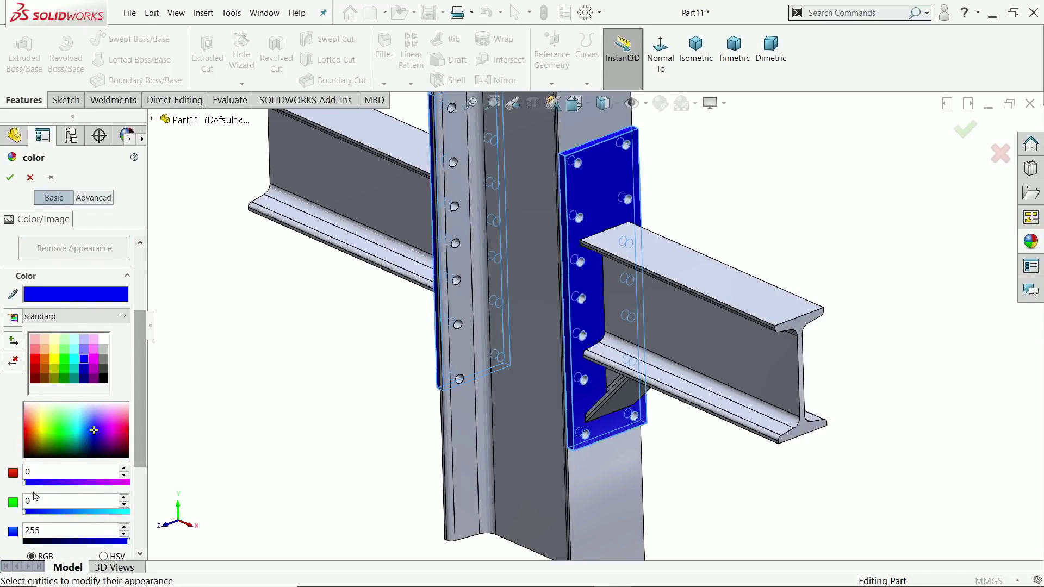
{"action": "left_click", "coordinate": [56, 512]}
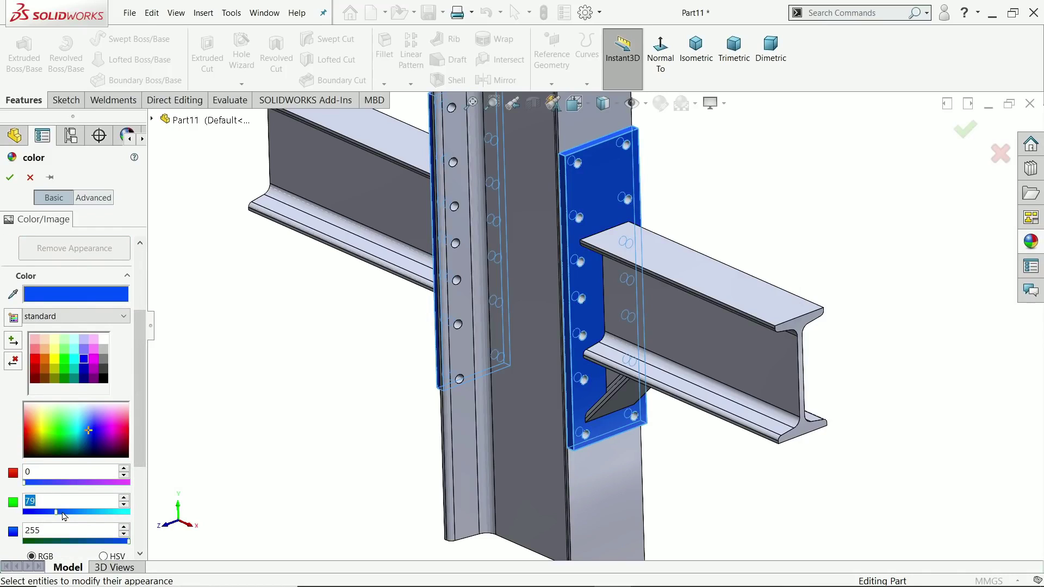
{"action": "left_click", "coordinate": [73, 512]}
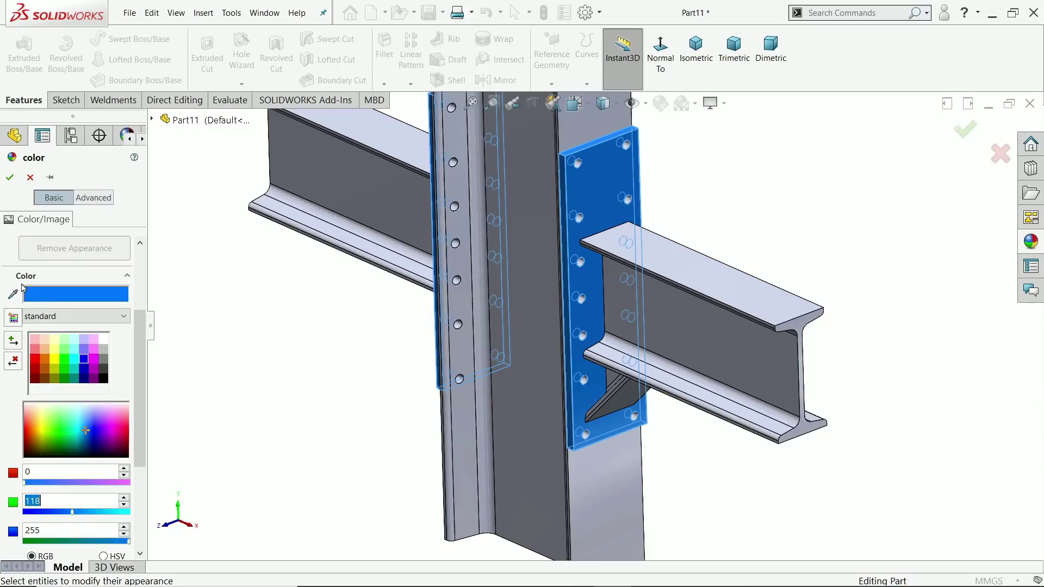
{"action": "left_click", "coordinate": [9, 178]}
Apply the brushed steel appearance from the Metal > Steel category to the whole part.
{"action": "scroll", "coordinate": [492, 430], "scroll_direction": "up", "scroll_amount": 2}
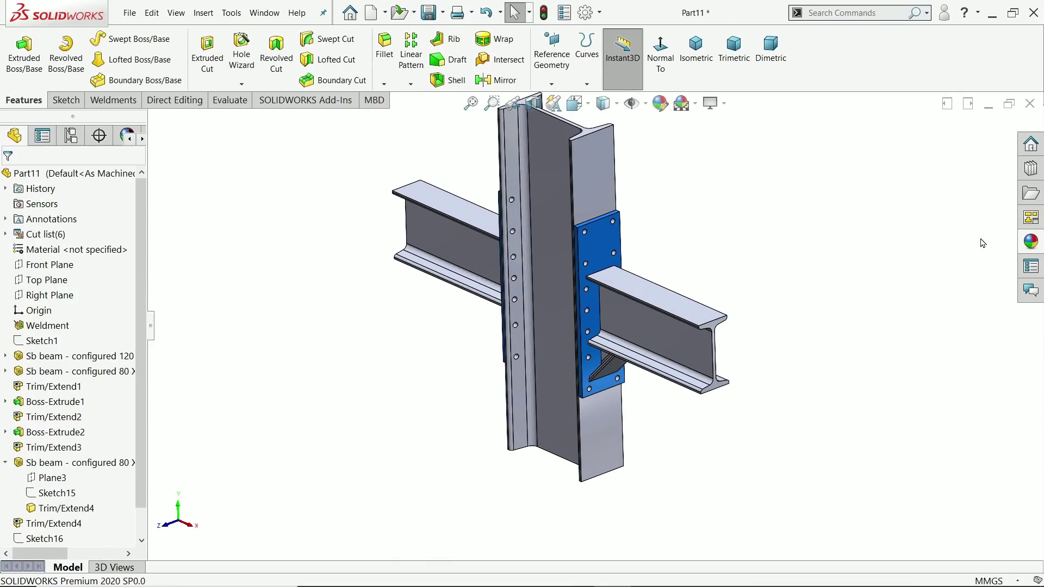
{"action": "left_click", "coordinate": [1036, 242]}
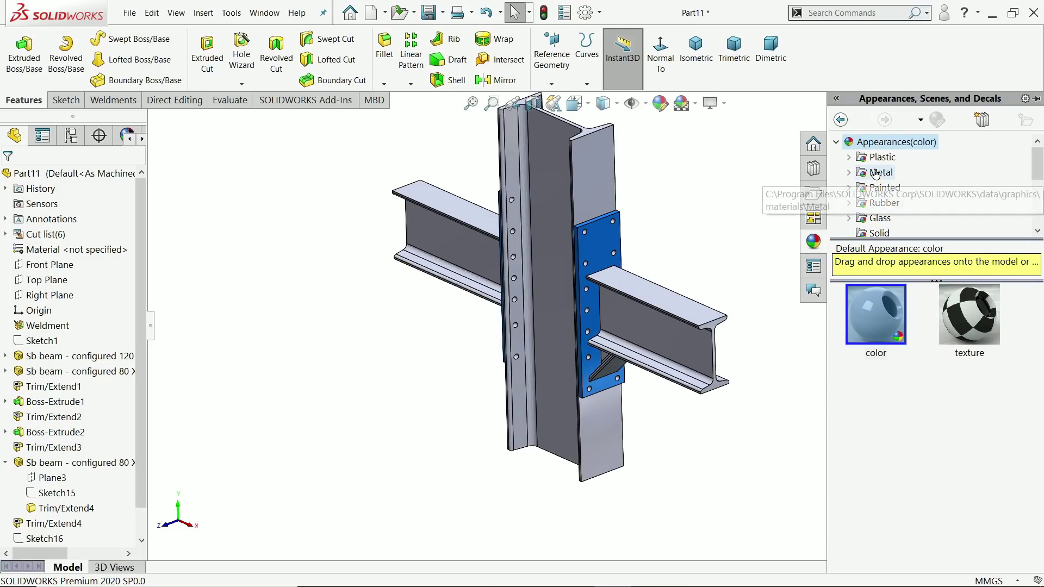
{"action": "left_click", "coordinate": [852, 173]}
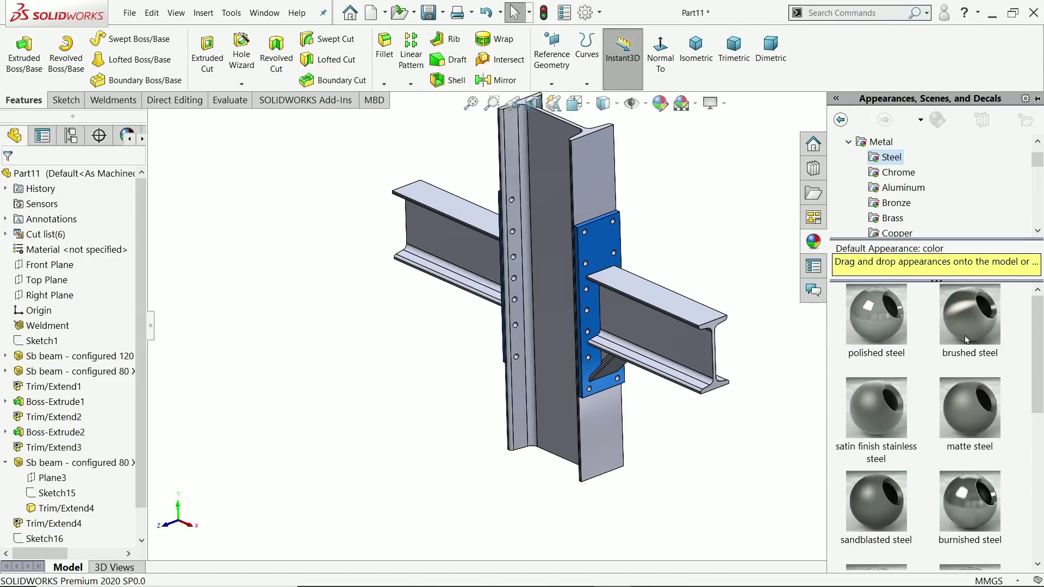
{"action": "double_click", "coordinate": [966, 339]}
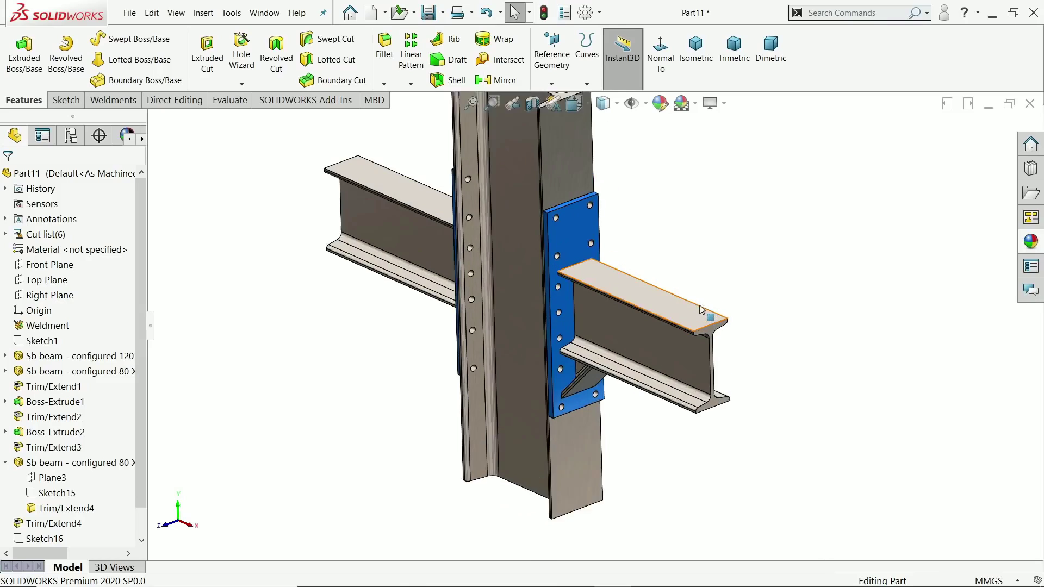
Mirror the diagonal brace body beneath the side beam about the Top Plane.
{"action": "scroll", "coordinate": [712, 264], "scroll_direction": "down", "scroll_amount": 4}
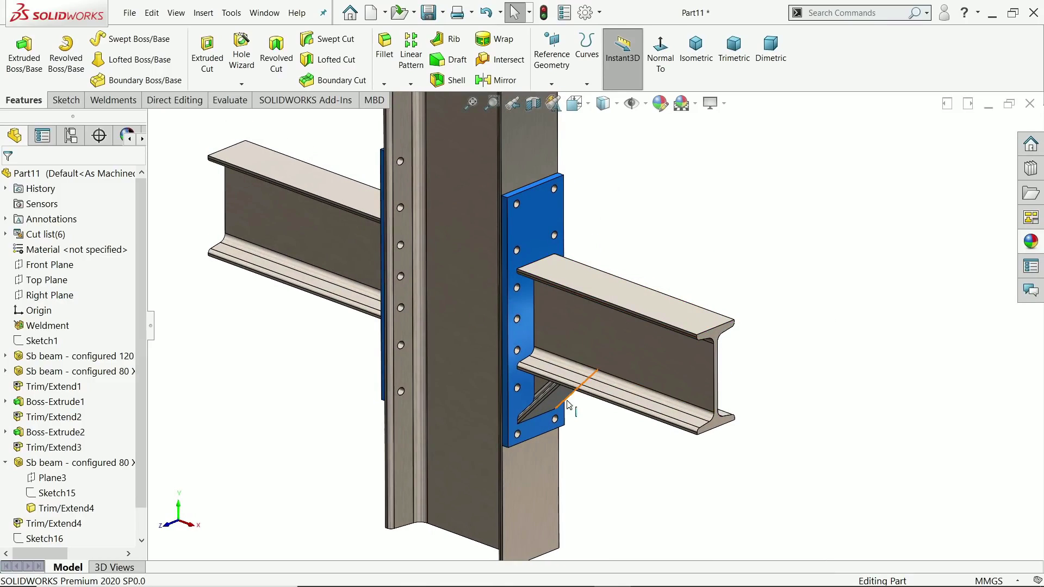
{"action": "left_click", "coordinate": [42, 281]}
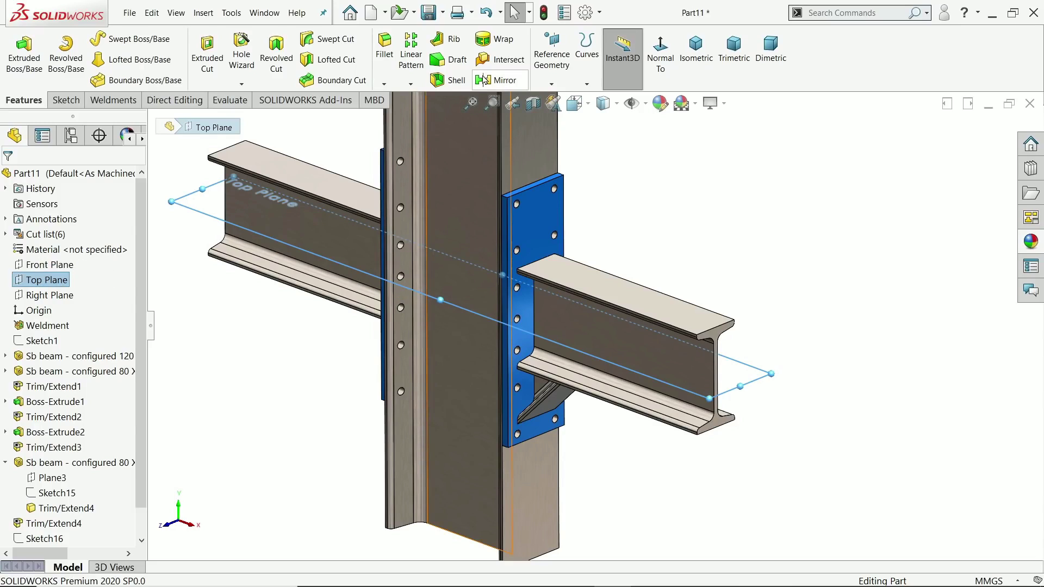
{"action": "left_click", "coordinate": [495, 80]}
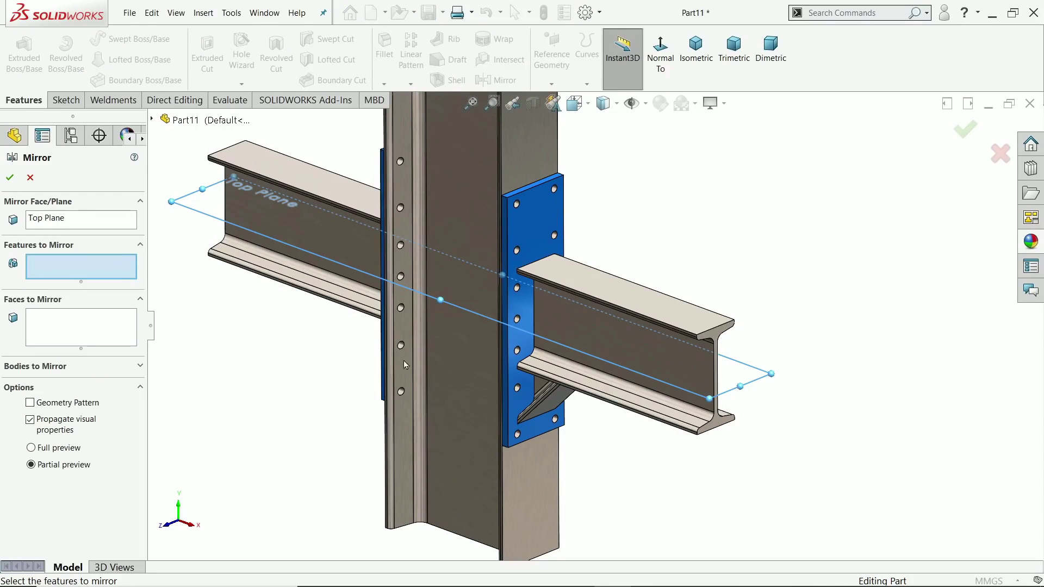
{"action": "left_click", "coordinate": [93, 367]}
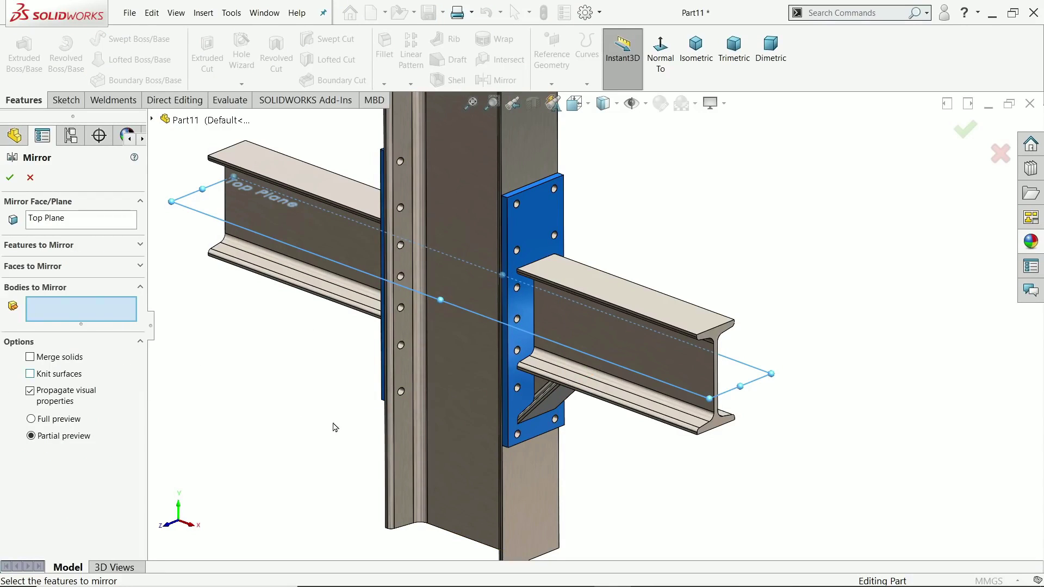
{"action": "left_click", "coordinate": [559, 417]}
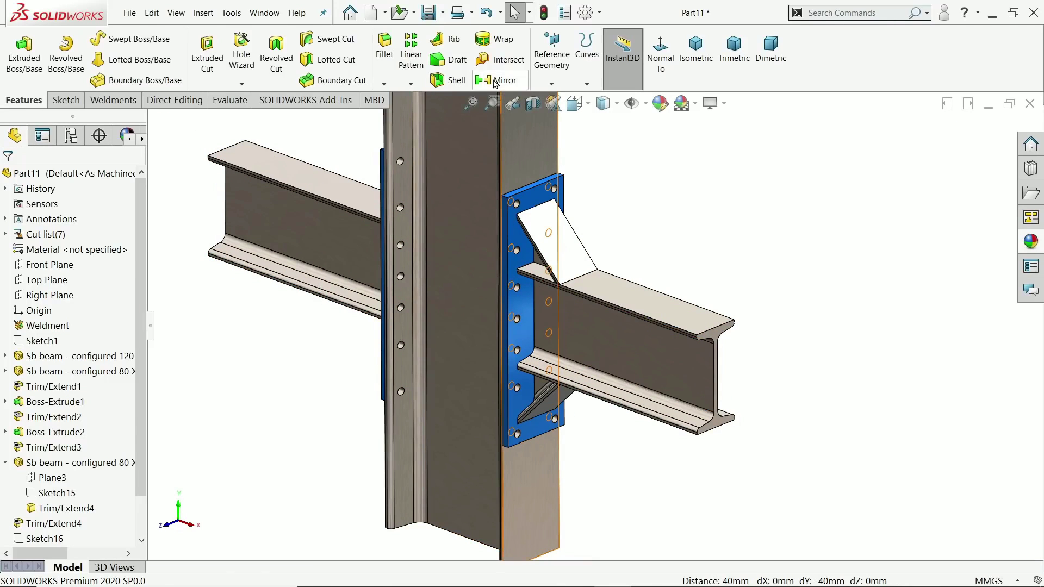
Mirror the upper and lower diagonal brace bodies about the Right Plane onto the opposite beam.
{"action": "left_click", "coordinate": [495, 81]}
{"action": "left_click", "coordinate": [153, 119]}
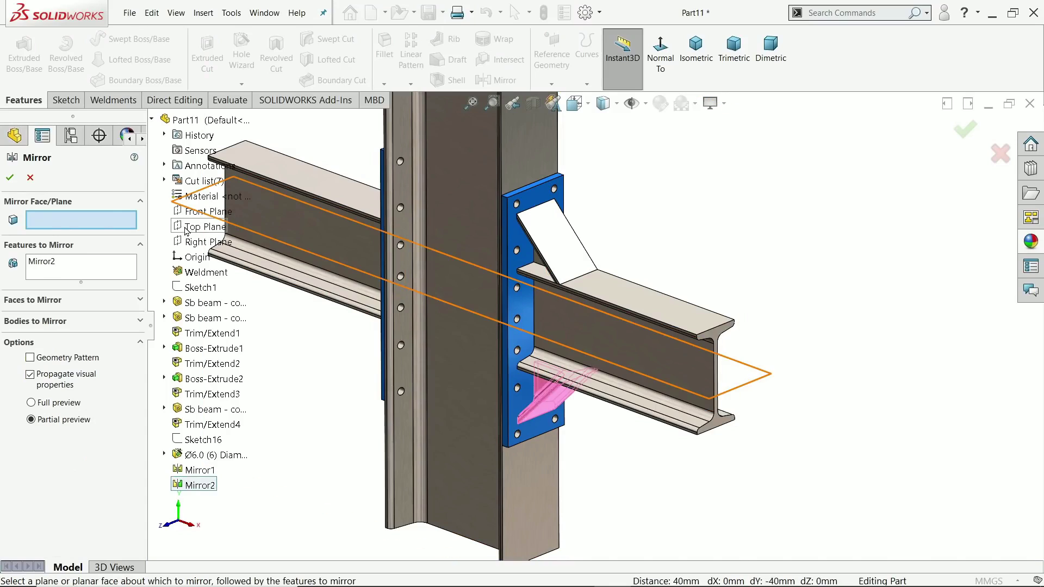
{"action": "left_click", "coordinate": [197, 243]}
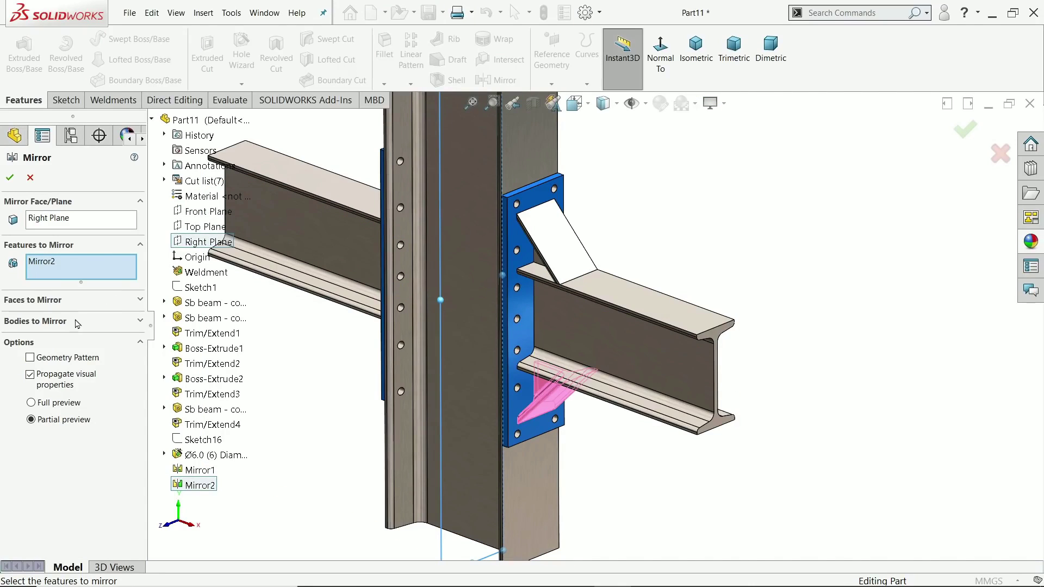
{"action": "left_click", "coordinate": [68, 322]}
{"action": "left_click", "coordinate": [556, 396]}
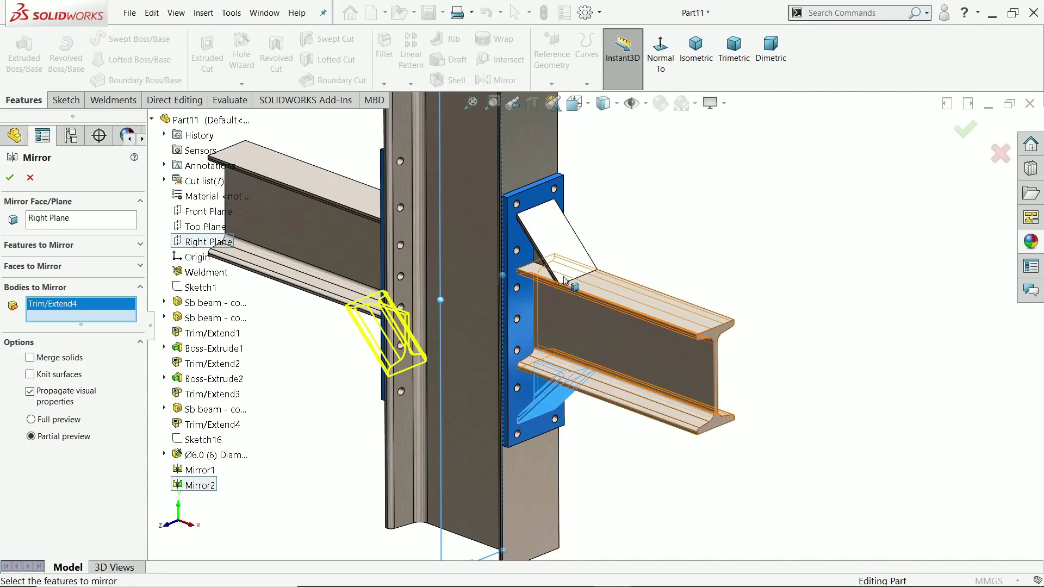
{"action": "left_click", "coordinate": [555, 242]}
{"action": "left_click", "coordinate": [11, 178]}
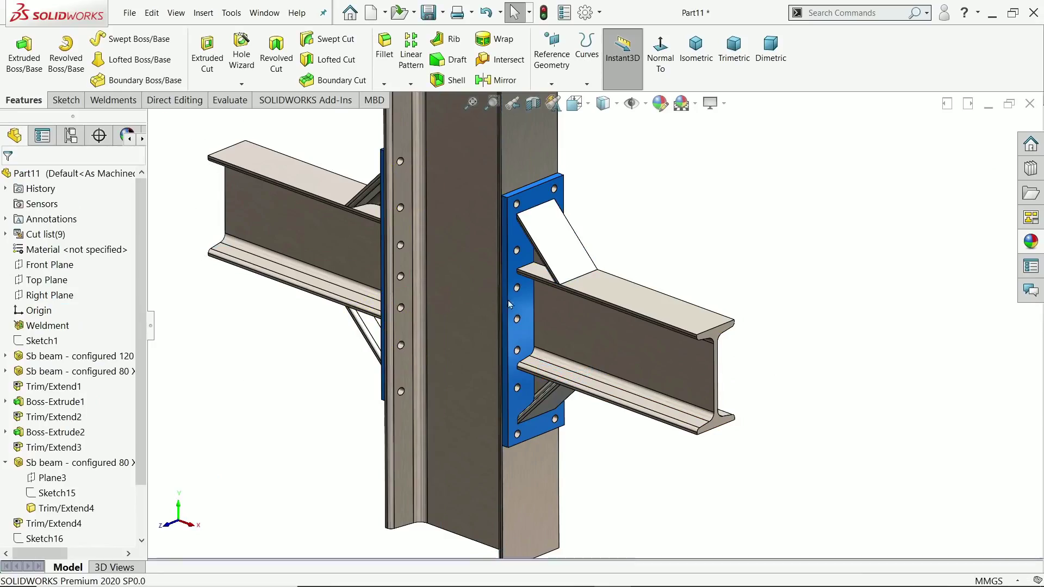
Start saving the part and create a new folder named "steel structure" on the Desktop.
{"action": "middle_click_drag", "start_coordinate": [701, 255], "coordinate": [556, 296]}
{"action": "scroll", "coordinate": [556, 295], "scroll_direction": "down", "scroll_amount": 3}
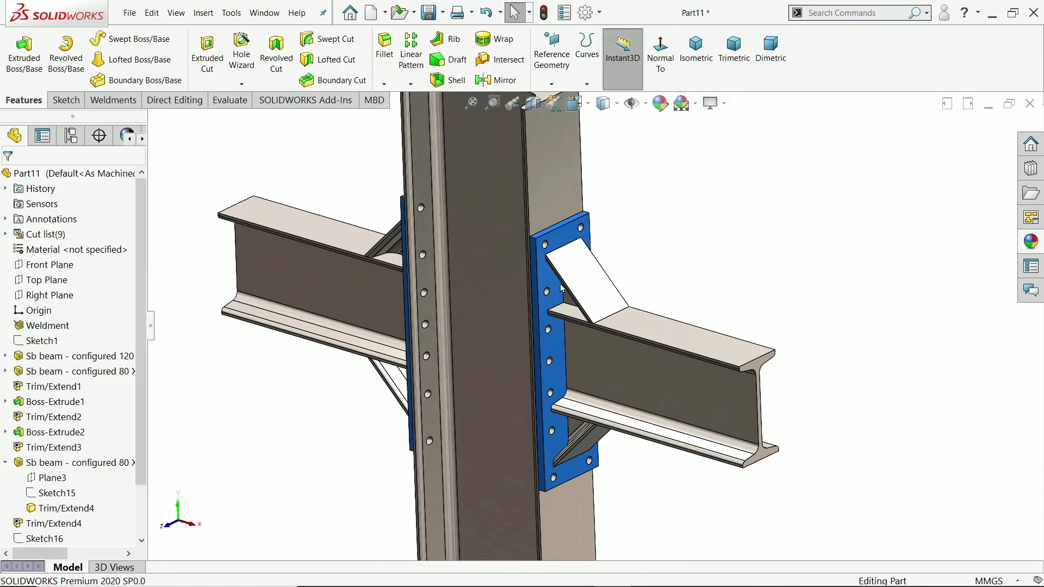
{"action": "scroll", "coordinate": [621, 332], "scroll_direction": "up", "scroll_amount": 3}
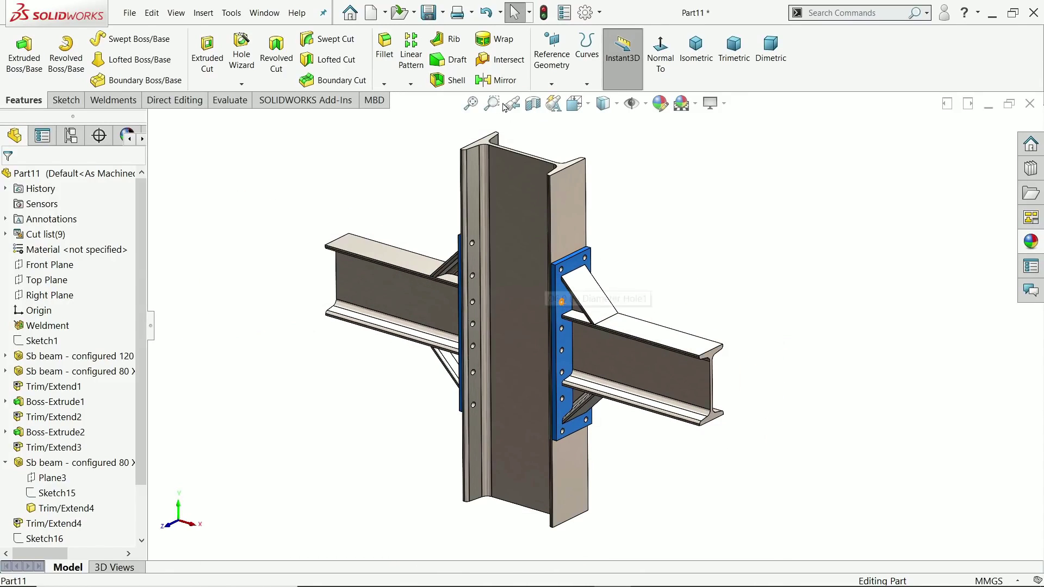
{"action": "left_click", "coordinate": [429, 25]}
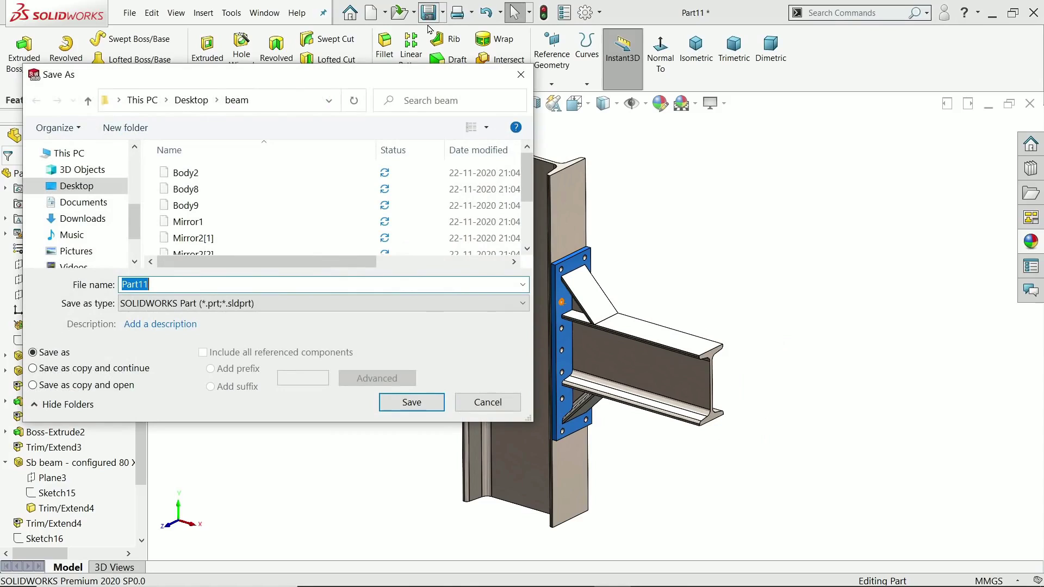
{"action": "left_click", "coordinate": [101, 187]}
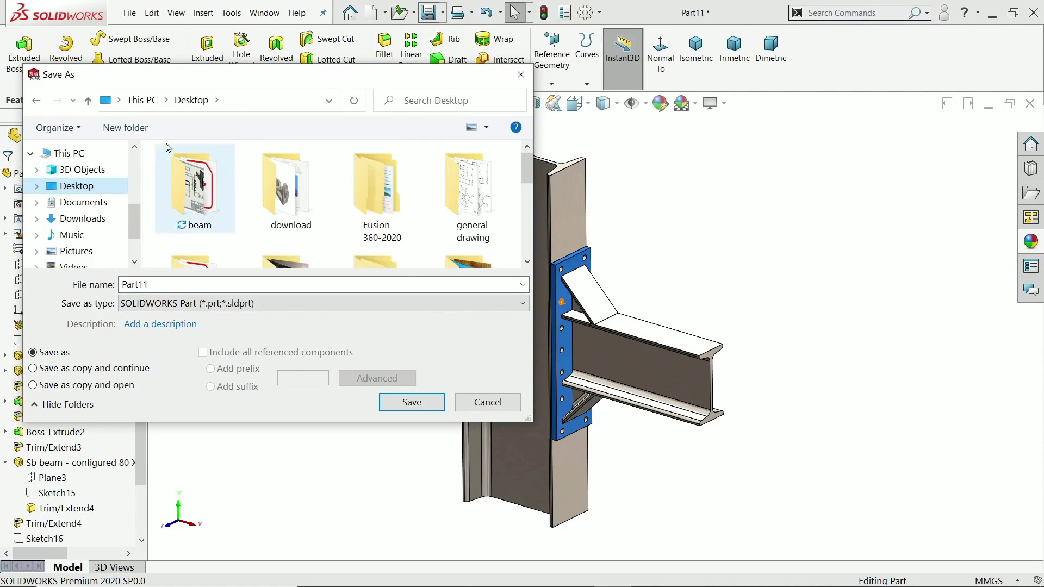
{"action": "left_click", "coordinate": [134, 131]}
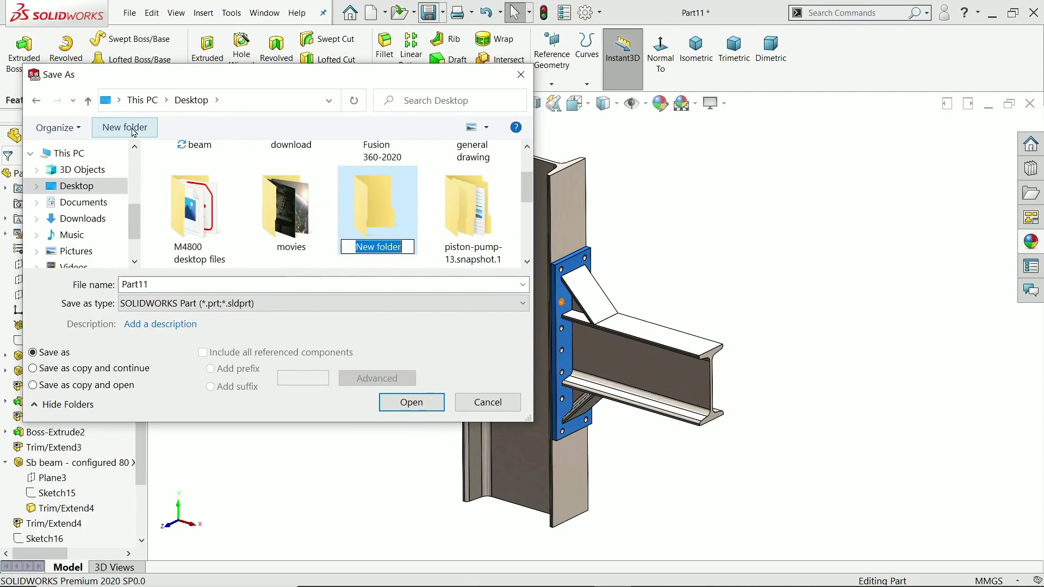
{"action": "type", "text": "steel s"}
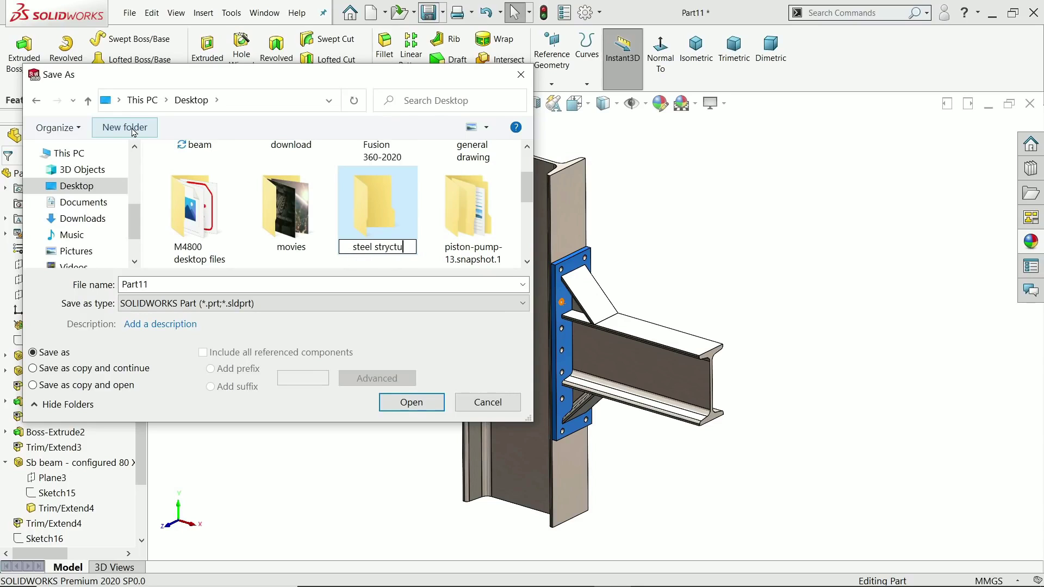
{"action": "type", "text": "trycture"}
{"action": "key", "text": "BackSpace"}
{"action": "key", "text": "BackSpace"}
{"action": "key", "text": "BackSpace"}
{"action": "key", "text": "BackSpace"}
{"action": "key", "text": "BackSpace"}
{"action": "key", "text": "BackSpace"}
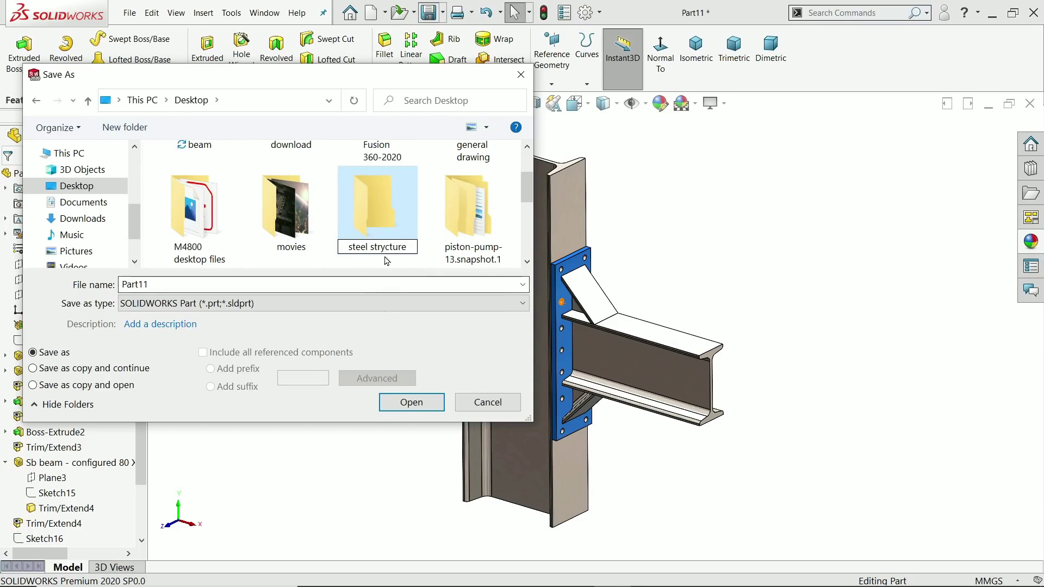
{"action": "type", "text": "ucture"}
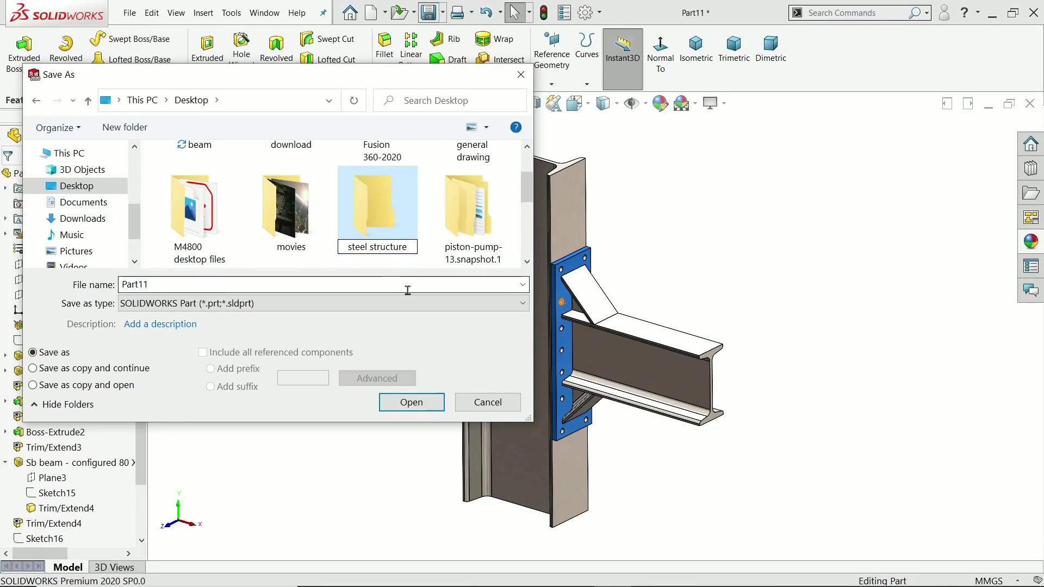
{"action": "left_click", "coordinate": [394, 233]}
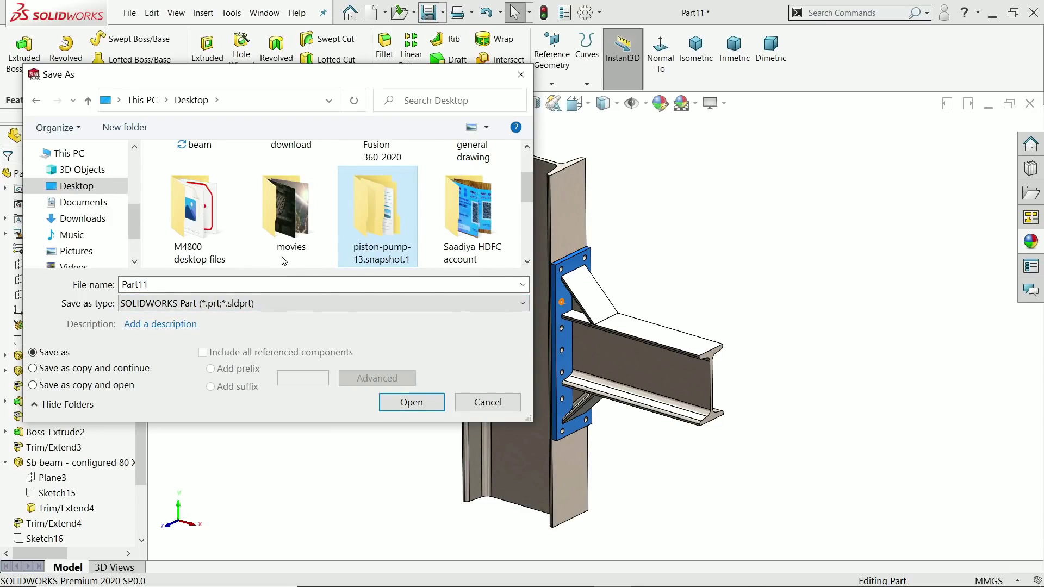
Save the part as "steel beam" inside the "steel structure" folder.
{"action": "scroll", "coordinate": [403, 253], "scroll_direction": "down", "scroll_amount": 1}
{"action": "scroll", "coordinate": [401, 254], "scroll_direction": "down", "scroll_amount": 2}
{"action": "scroll", "coordinate": [285, 207], "scroll_direction": "up", "scroll_amount": 1}
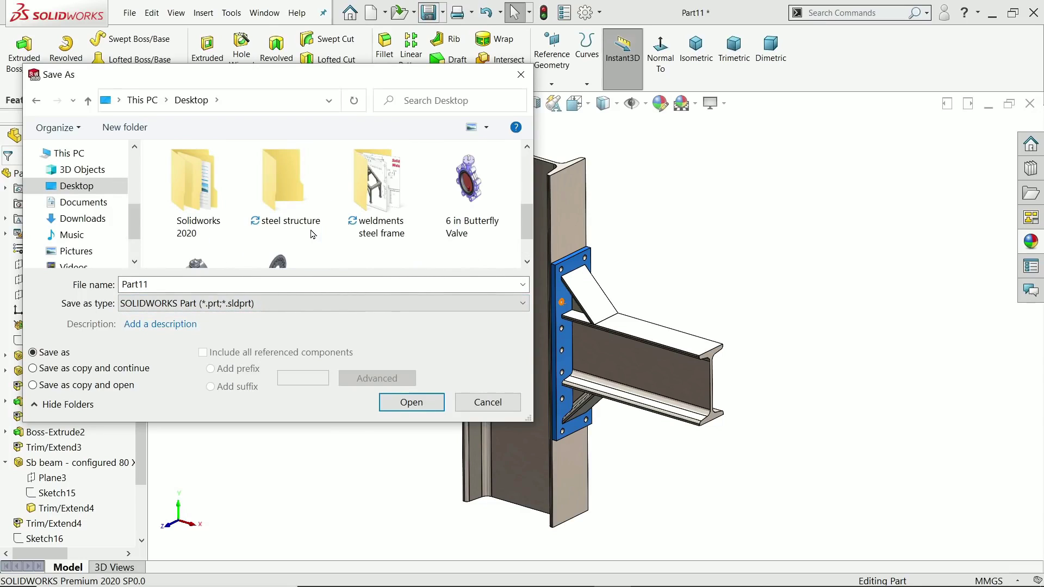
{"action": "double_click", "coordinate": [285, 207]}
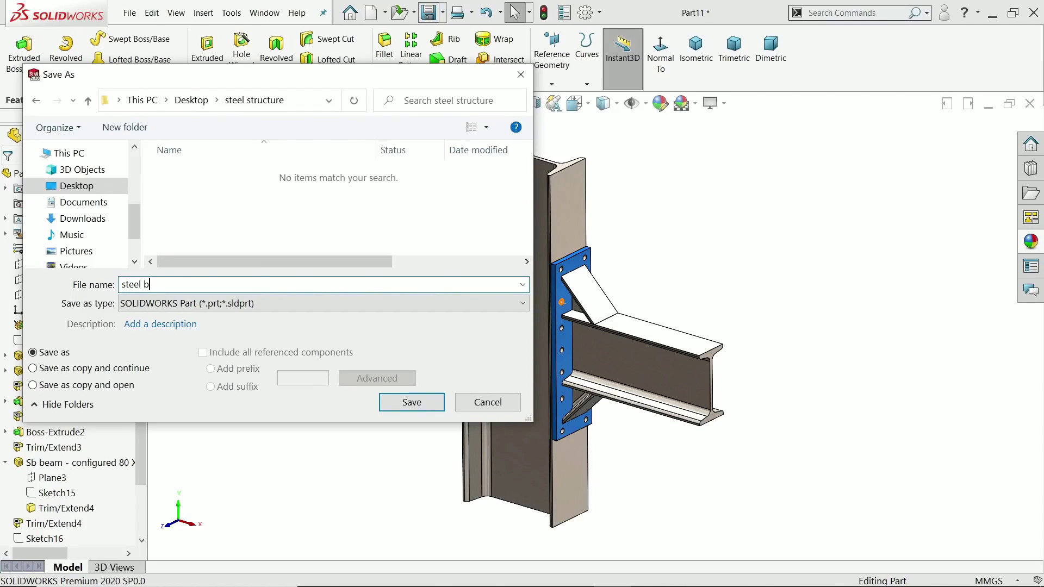
{"action": "left_click", "coordinate": [402, 403]}
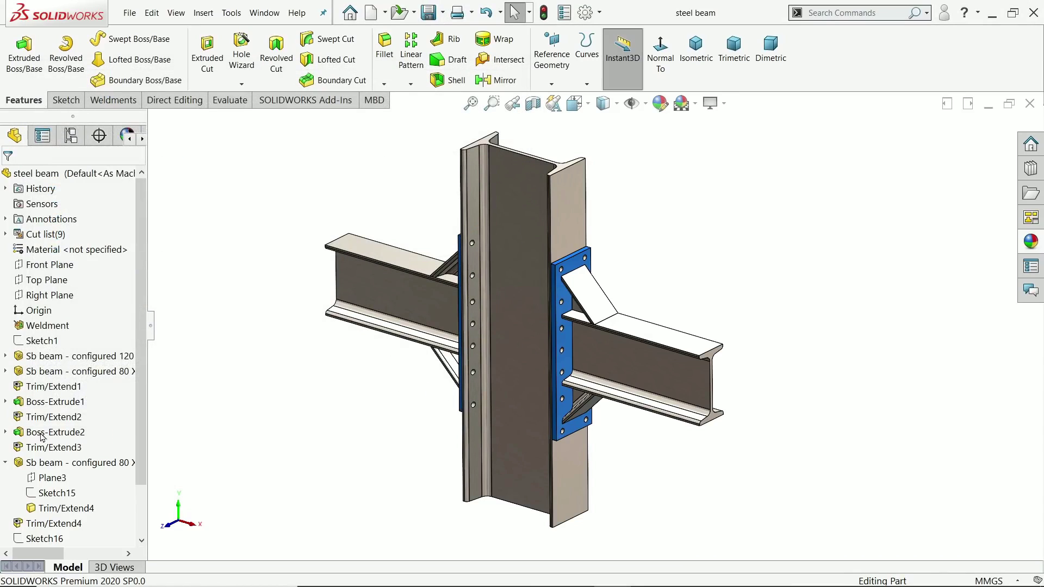
Collapse the expanded 80 mm beam feature, create a new assembly and insert the steel beam part as its first component.
{"action": "left_click", "coordinate": [7, 462]}
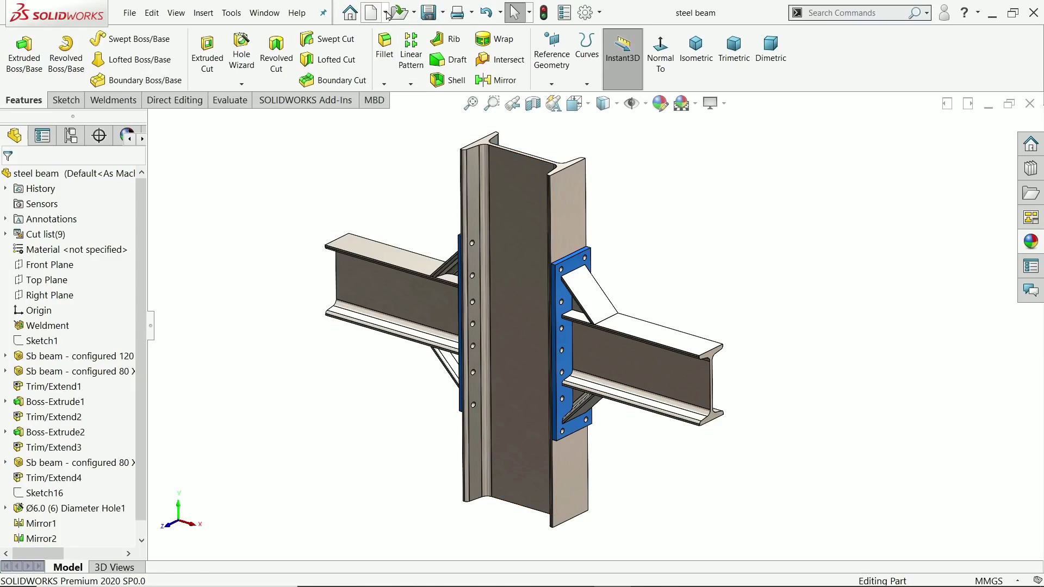
{"action": "left_click", "coordinate": [387, 14]}
{"action": "left_click", "coordinate": [392, 64]}
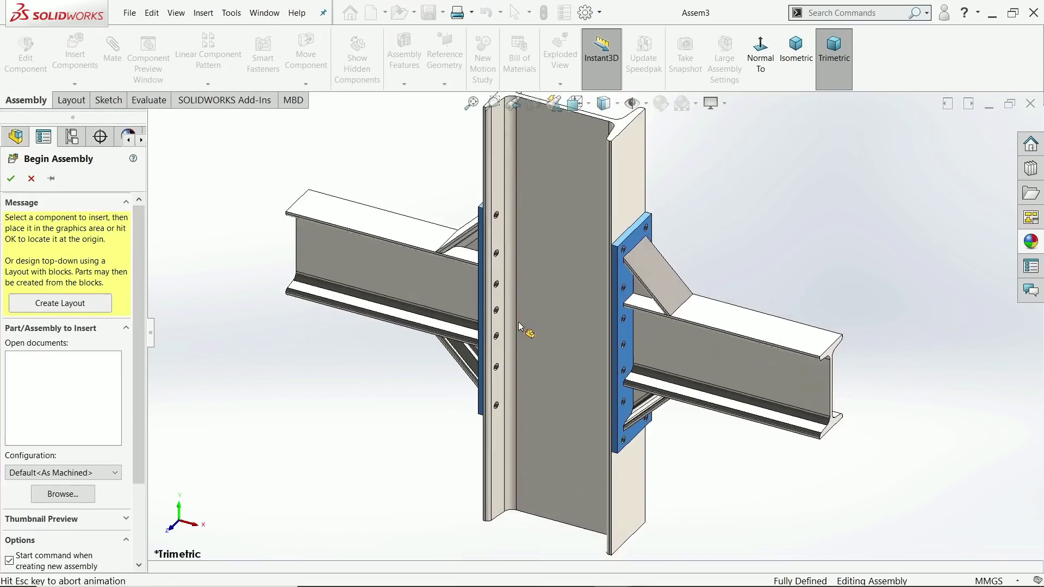
{"action": "left_click", "coordinate": [566, 337]}
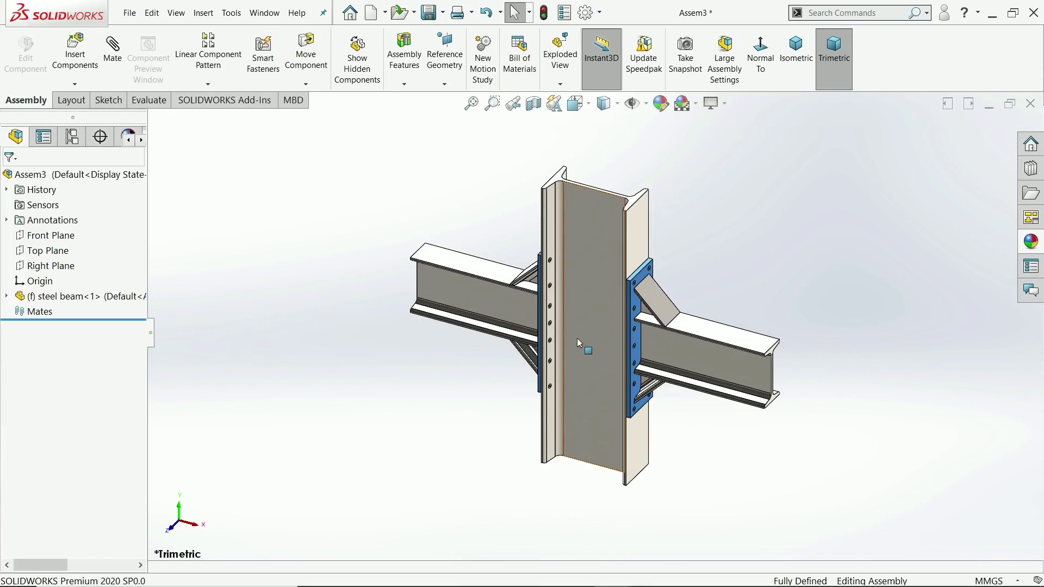
Give the assembly a plain white scene background and open the view display settings.
{"action": "left_click", "coordinate": [695, 103]}
{"action": "left_click", "coordinate": [711, 43]}
{"action": "left_click", "coordinate": [714, 103]}
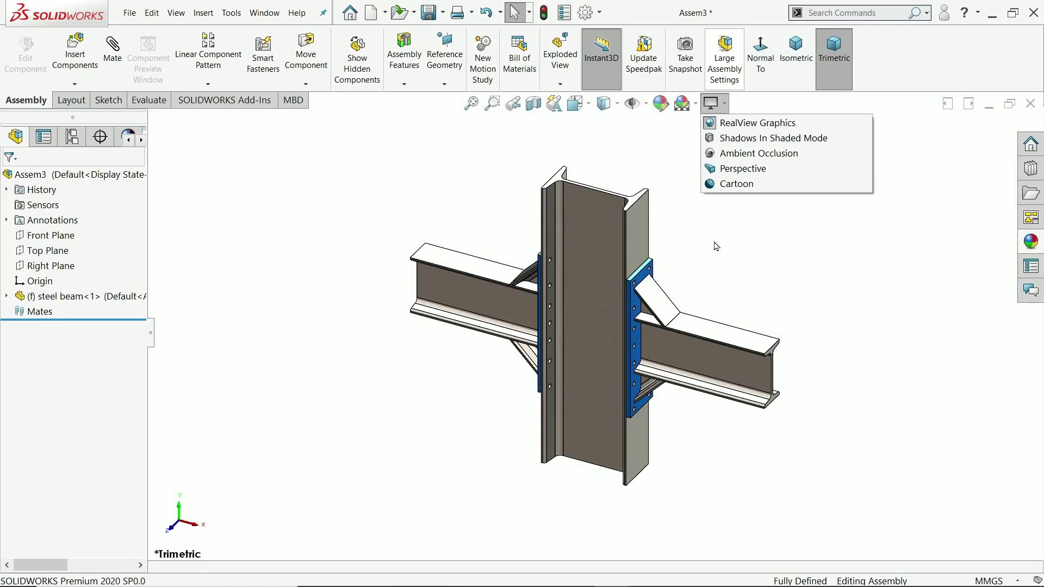
{"action": "left_click", "coordinate": [723, 168]}
Browse the Toolbox in the Design Library to the ANSI Metric machine screws under Bolts and Screws.
{"action": "middle_click_drag", "start_coordinate": [626, 353], "coordinate": [578, 293]}
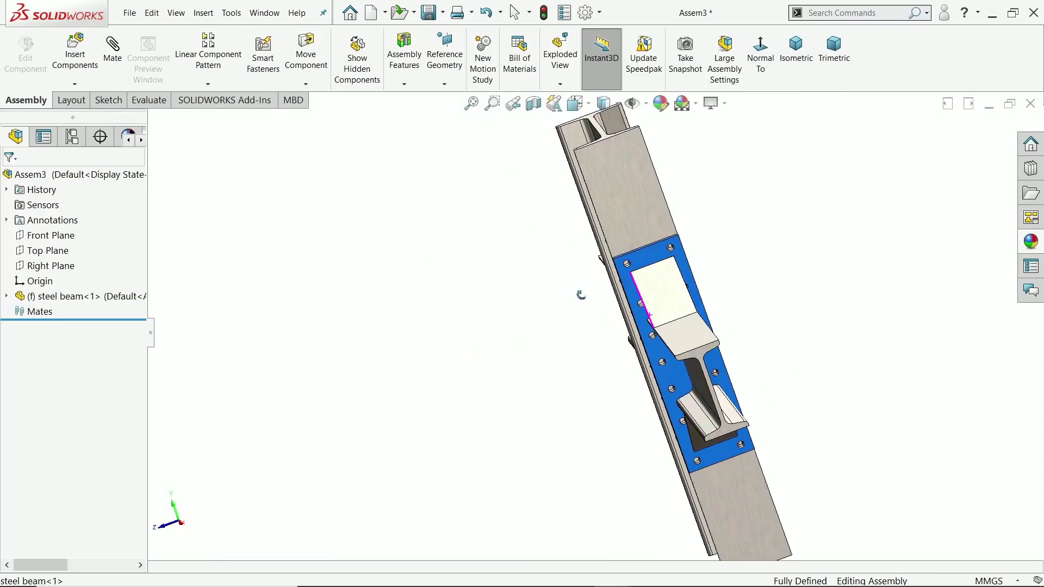
{"action": "key", "text": "ctrl+7"}
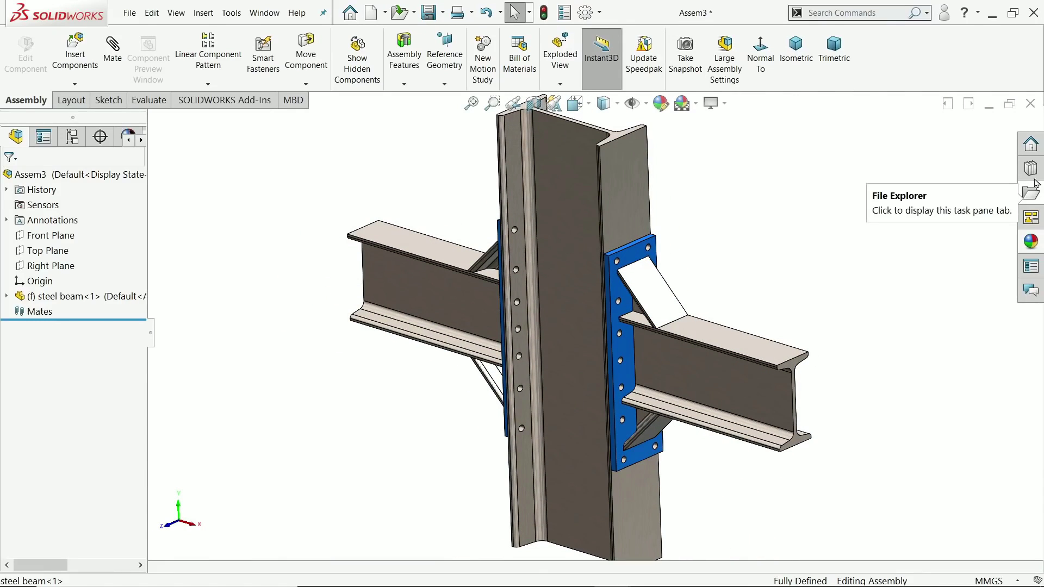
{"action": "left_click", "coordinate": [1034, 173]}
{"action": "scroll", "coordinate": [885, 173], "scroll_direction": "up", "scroll_amount": 2}
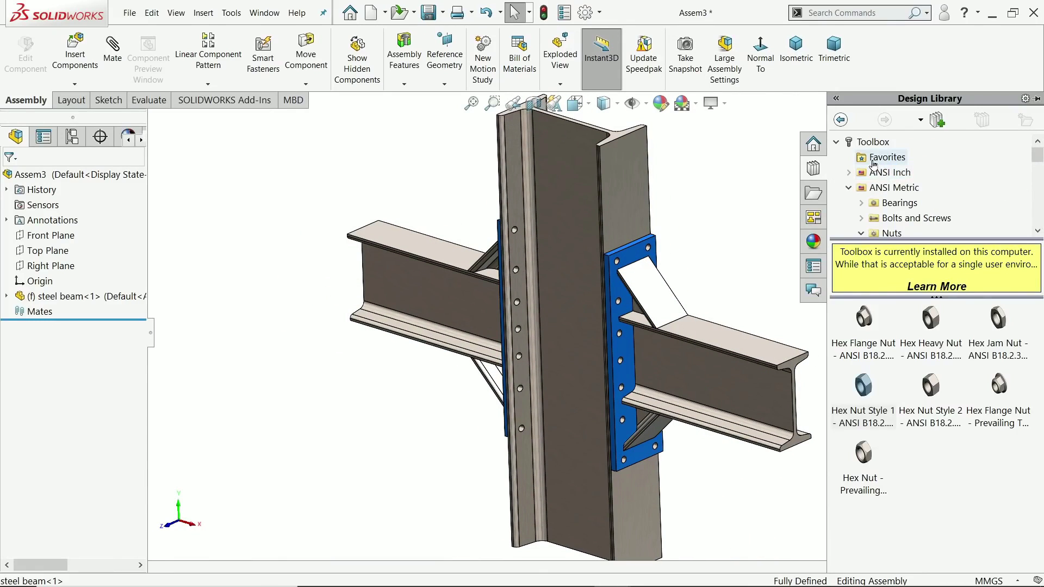
{"action": "double_click", "coordinate": [883, 188]}
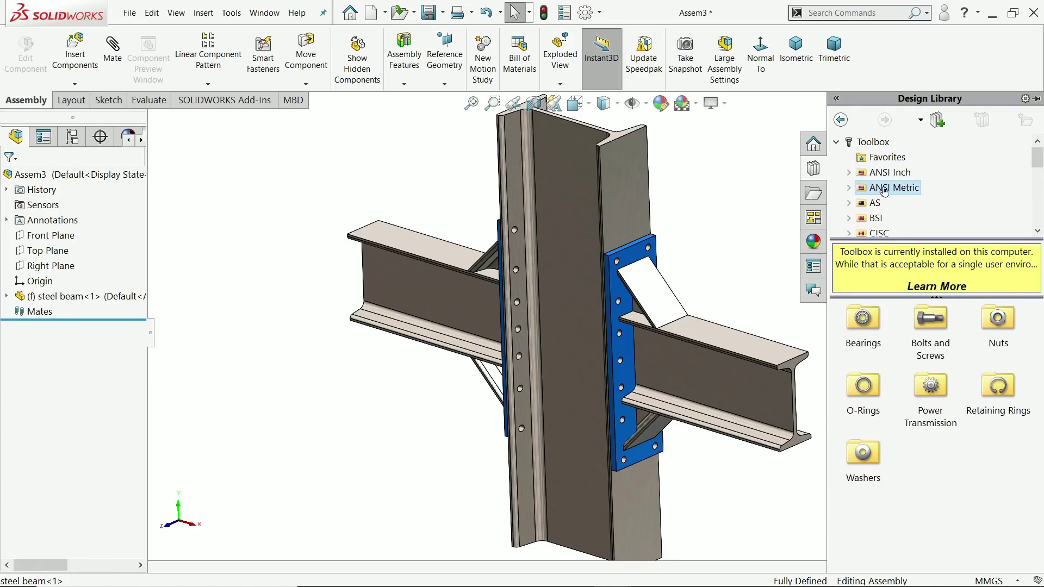
{"action": "left_click", "coordinate": [850, 188]}
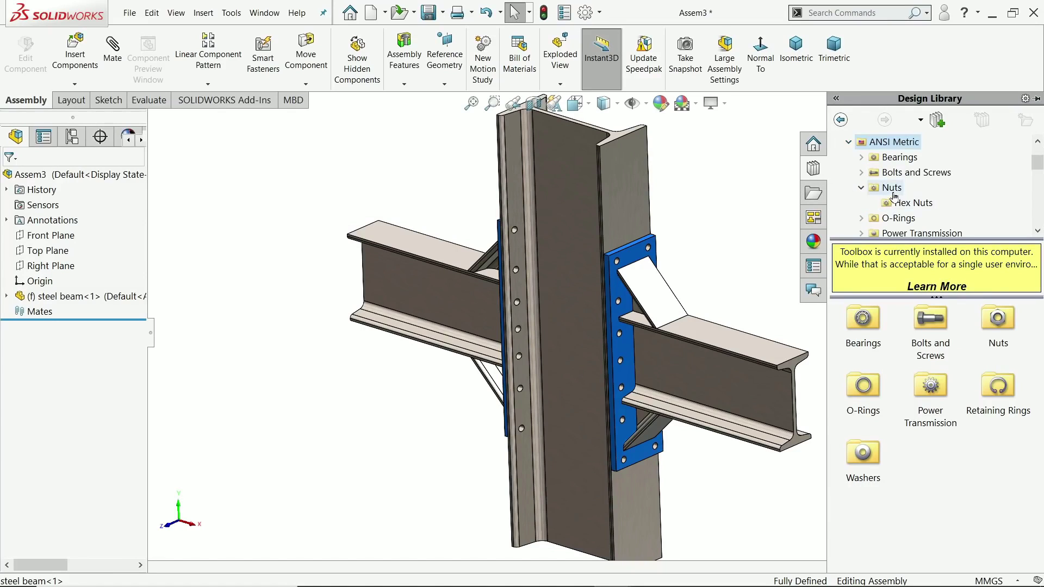
{"action": "left_click", "coordinate": [862, 173]}
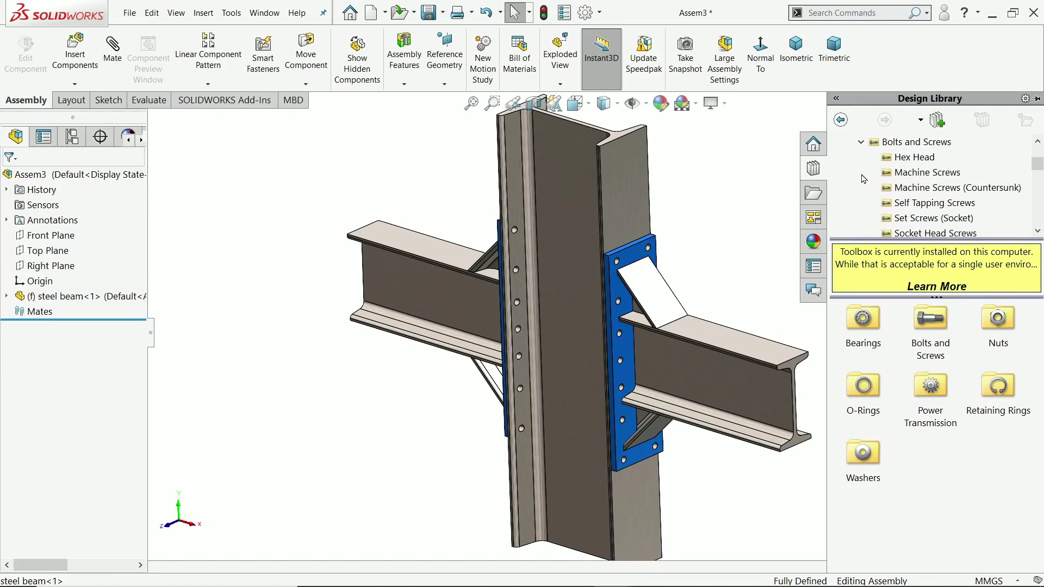
{"action": "left_click", "coordinate": [900, 173]}
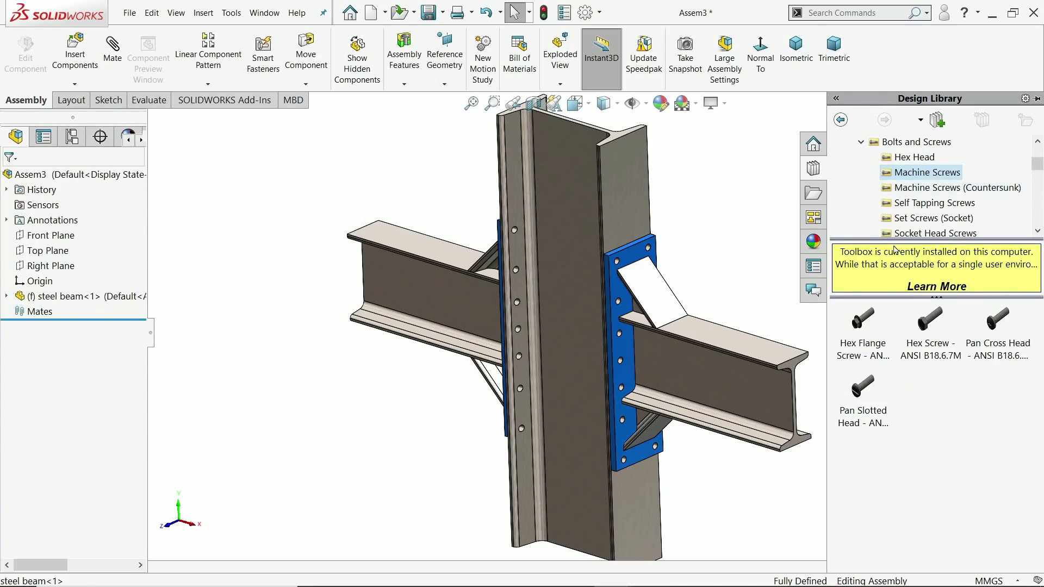
Insert a Hex Flange Screw into the upper hole of the blue plate's front column and set its size to M6.
{"action": "scroll", "coordinate": [572, 261], "scroll_direction": "down", "scroll_amount": 5}
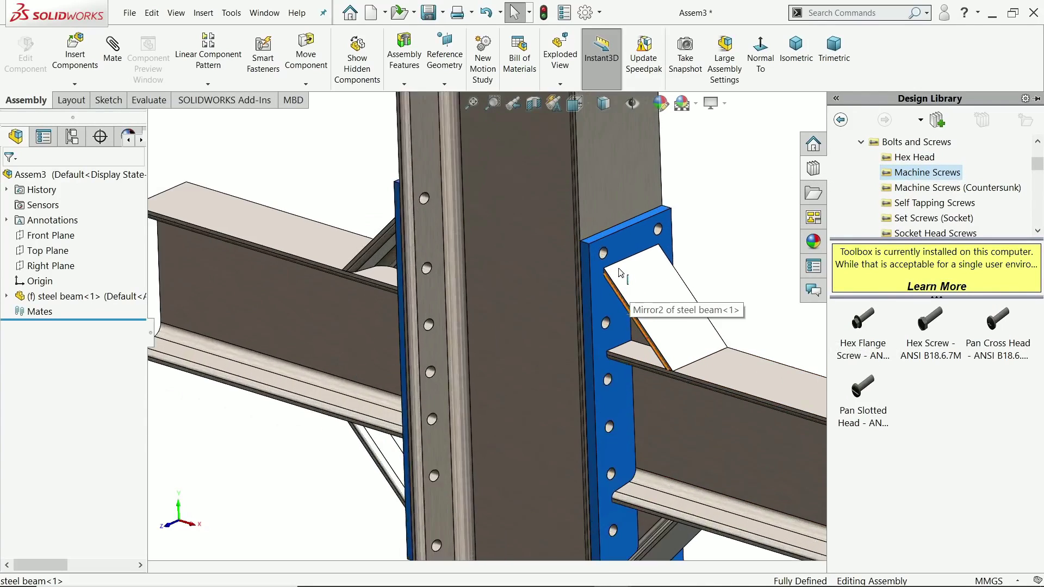
{"action": "scroll", "coordinate": [573, 262], "scroll_direction": "down", "scroll_amount": 2}
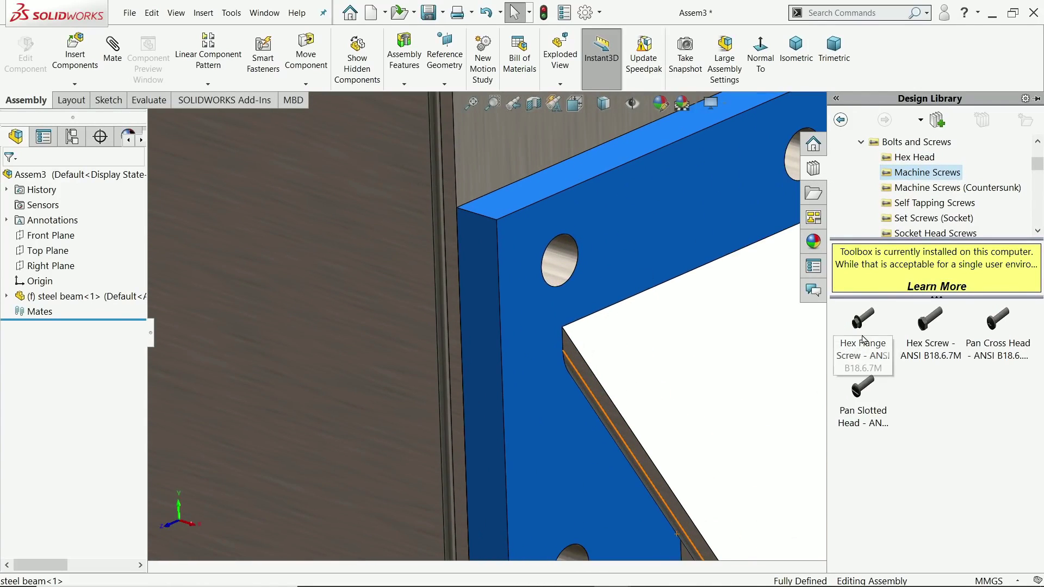
{"action": "left_click_drag", "start_coordinate": [863, 347], "coordinate": [541, 255]}
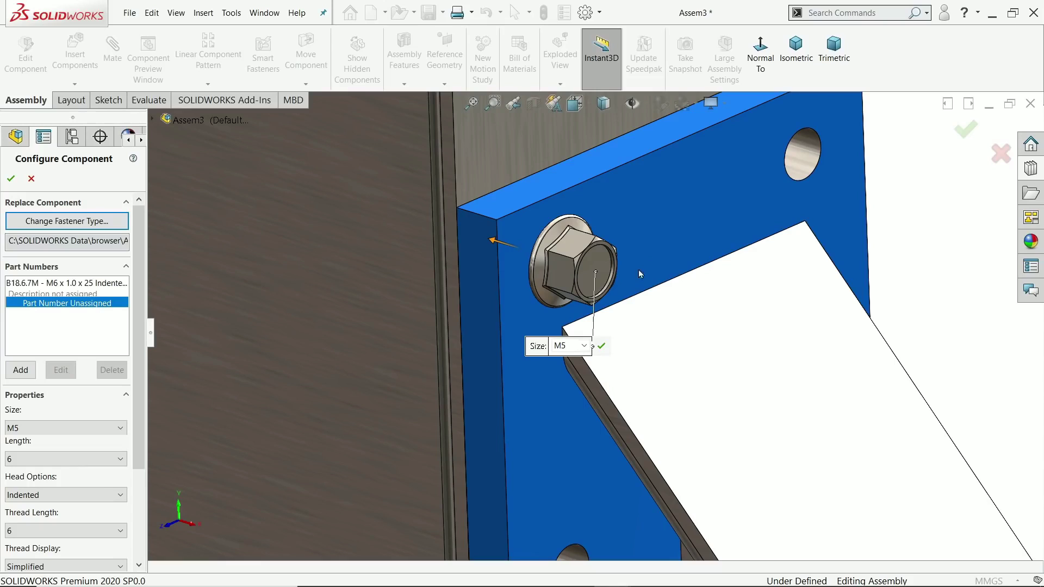
{"action": "middle_click_drag", "start_coordinate": [639, 269], "coordinate": [636, 307]}
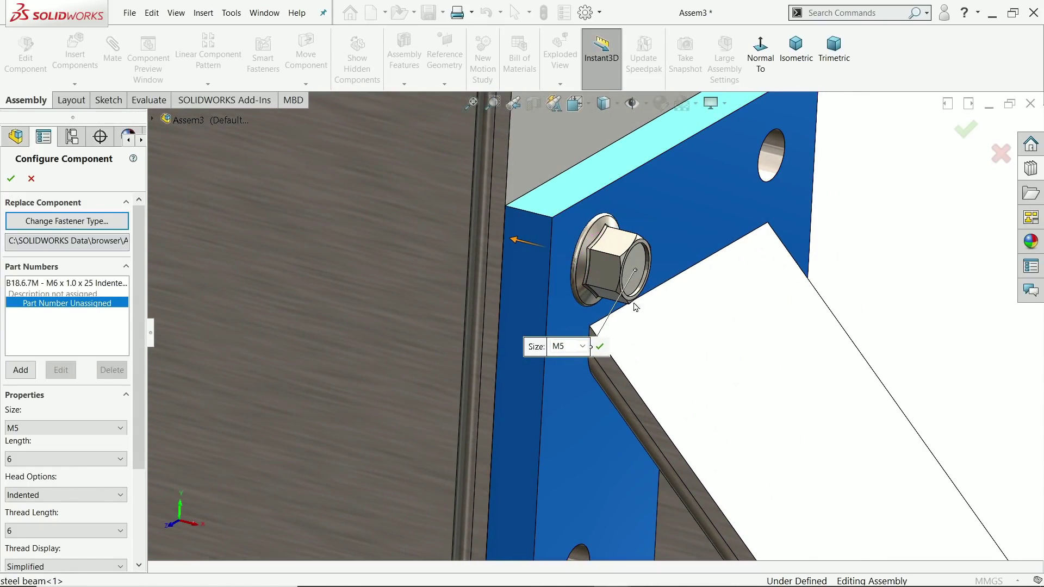
{"action": "left_click", "coordinate": [581, 347]}
{"action": "left_click", "coordinate": [566, 425]}
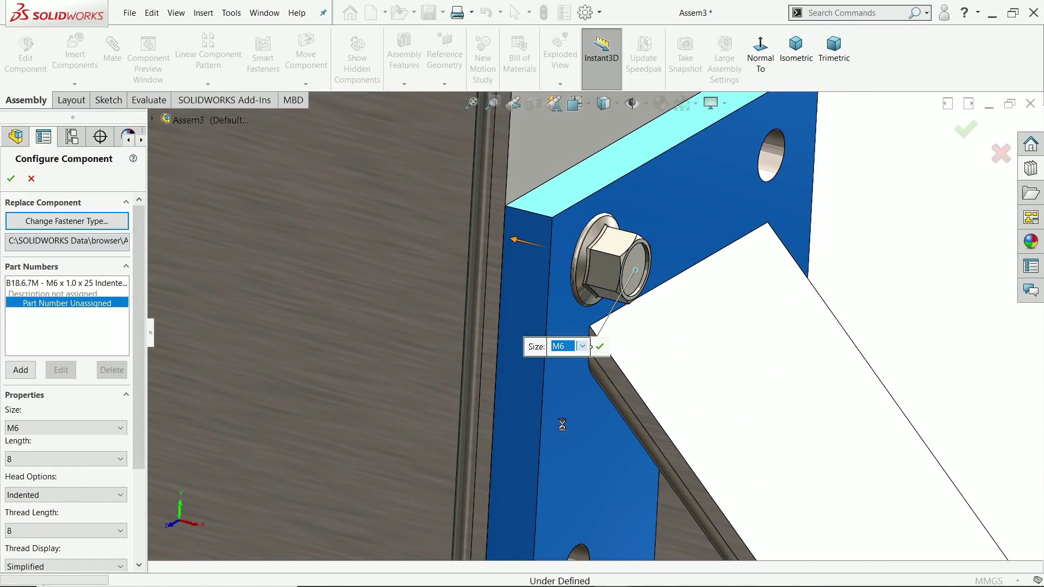
Configure the screw as the M6 x 1.0 x 25 indented variant with length 25 and accept it.
{"action": "left_click", "coordinate": [31, 459]}
{"action": "left_click", "coordinate": [13, 370]}
{"action": "left_click", "coordinate": [13, 370]}
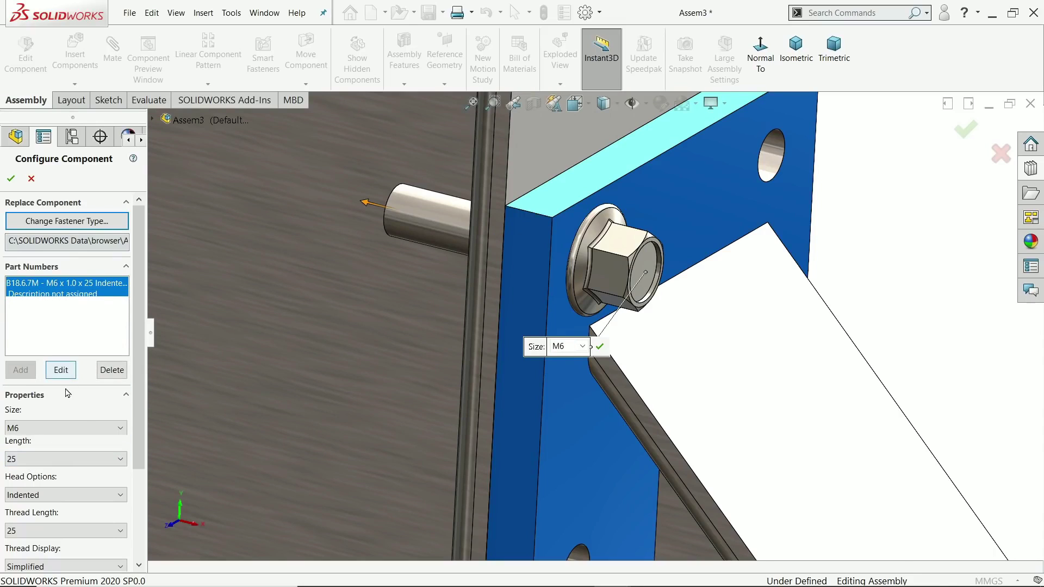
{"action": "scroll", "coordinate": [130, 384], "scroll_direction": "down", "scroll_amount": 3}
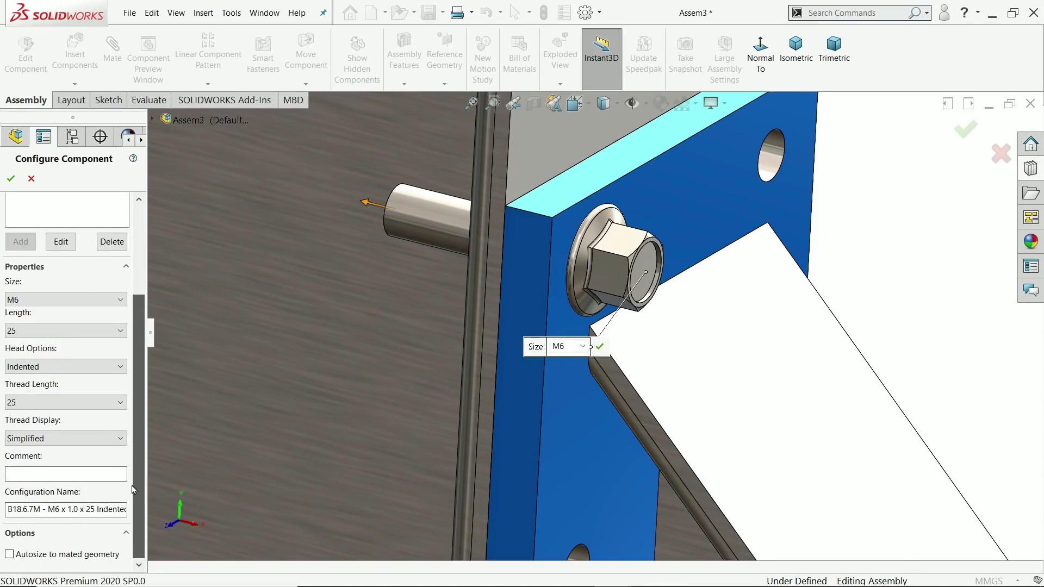
{"action": "scroll", "coordinate": [638, 282], "scroll_direction": "up", "scroll_amount": 3}
{"action": "middle_click_drag", "start_coordinate": [609, 293], "coordinate": [591, 309]}
{"action": "scroll", "coordinate": [590, 308], "scroll_direction": "down", "scroll_amount": 2}
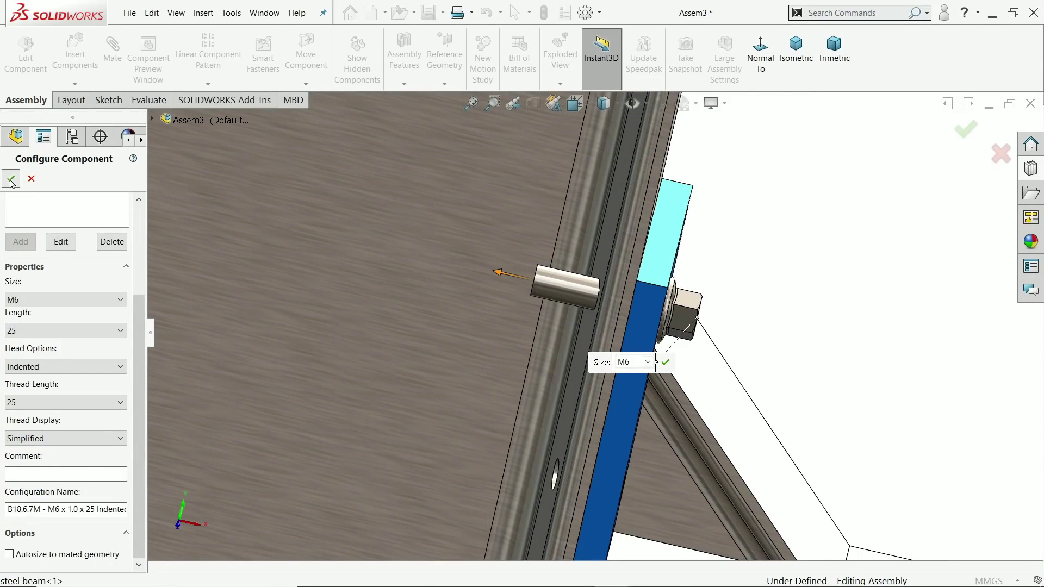
{"action": "left_click", "coordinate": [11, 180]}
Place copies of the flange screw in the second to fifth holes of the plate's front column.
{"action": "middle_click_drag", "start_coordinate": [324, 237], "coordinate": [603, 406]}
{"action": "scroll", "coordinate": [603, 407], "scroll_direction": "down", "scroll_amount": 2}
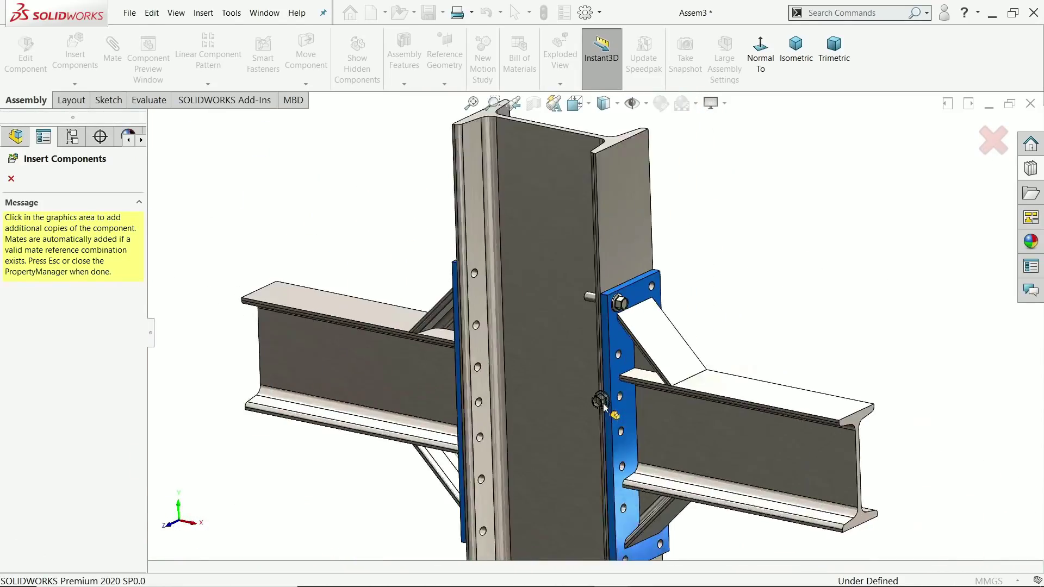
{"action": "scroll", "coordinate": [604, 406], "scroll_direction": "down", "scroll_amount": 4}
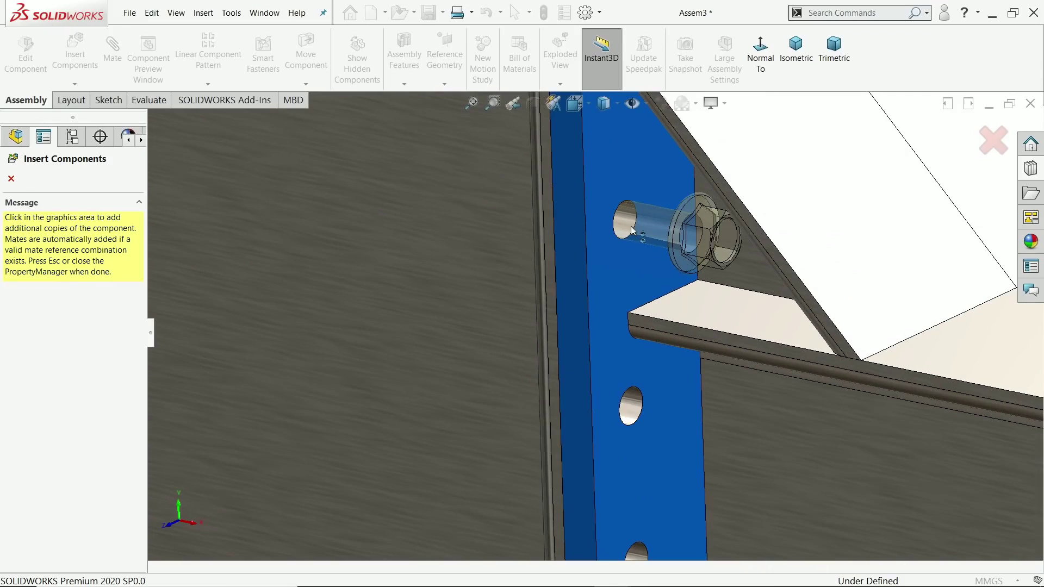
{"action": "left_click", "coordinate": [632, 232]}
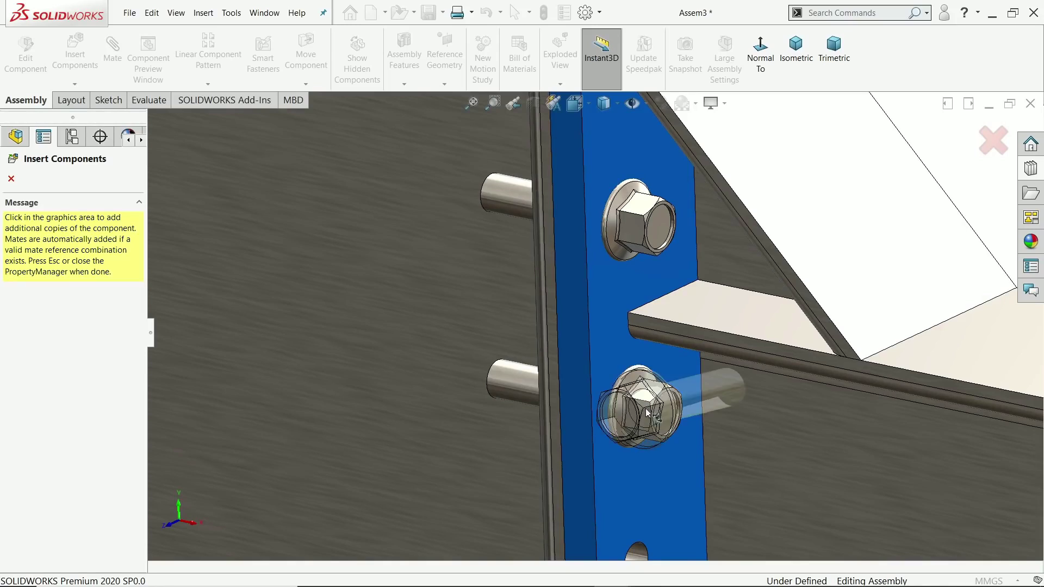
{"action": "scroll", "coordinate": [626, 413], "scroll_direction": "up", "scroll_amount": 3}
{"action": "scroll", "coordinate": [625, 391], "scroll_direction": "down", "scroll_amount": 3}
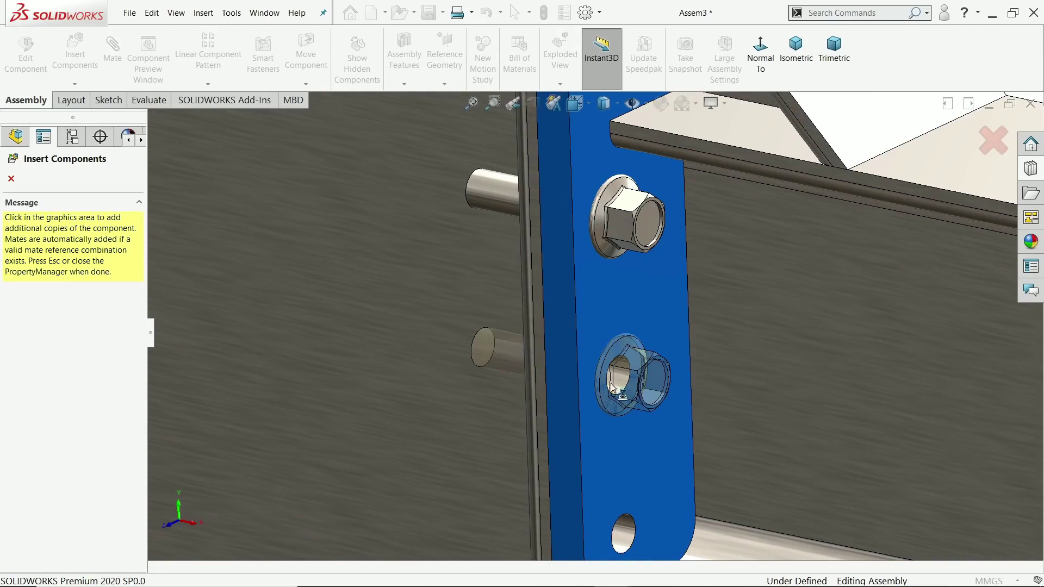
{"action": "left_click", "coordinate": [622, 392]}
{"action": "scroll", "coordinate": [624, 450], "scroll_direction": "up", "scroll_amount": 4}
{"action": "scroll", "coordinate": [614, 440], "scroll_direction": "down", "scroll_amount": 4}
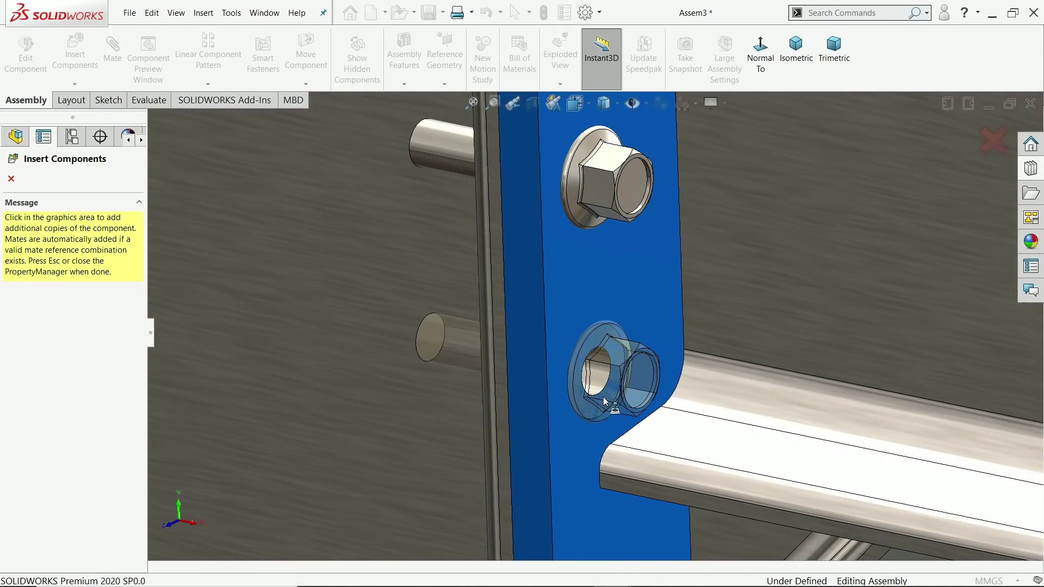
{"action": "left_click", "coordinate": [579, 387]}
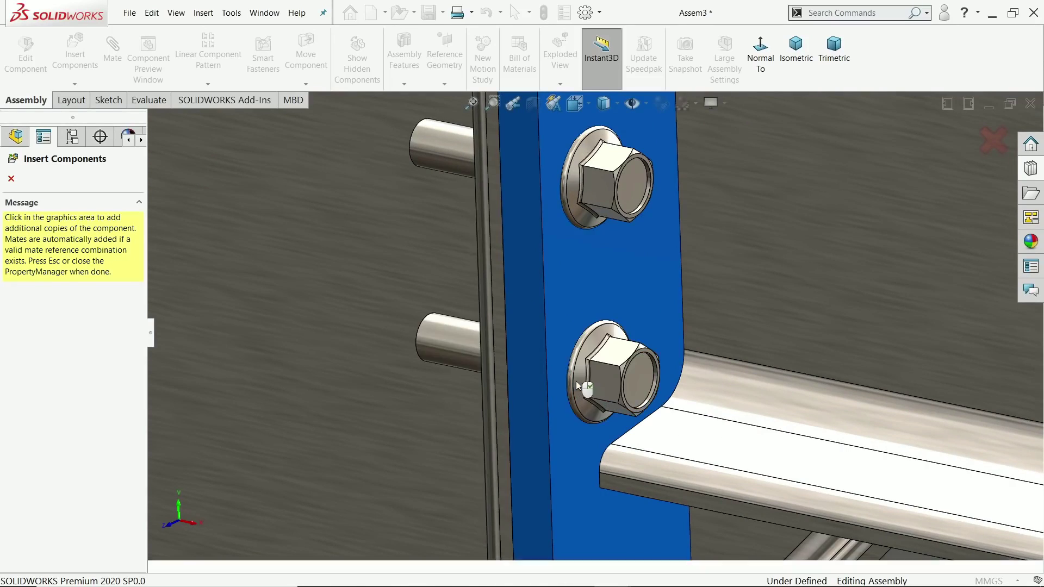
Place flange screw copies in the two lowest holes of the plate's front column and finish inserting.
{"action": "scroll", "coordinate": [593, 402], "scroll_direction": "up", "scroll_amount": 4}
{"action": "scroll", "coordinate": [598, 430], "scroll_direction": "down", "scroll_amount": 4}
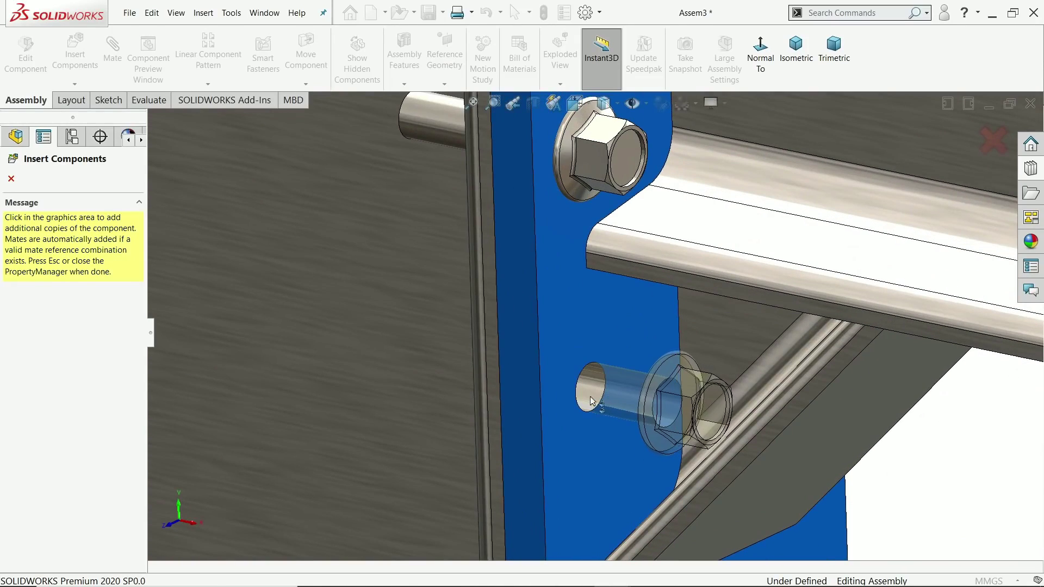
{"action": "left_click", "coordinate": [568, 399]}
{"action": "scroll", "coordinate": [576, 414], "scroll_direction": "up", "scroll_amount": 4}
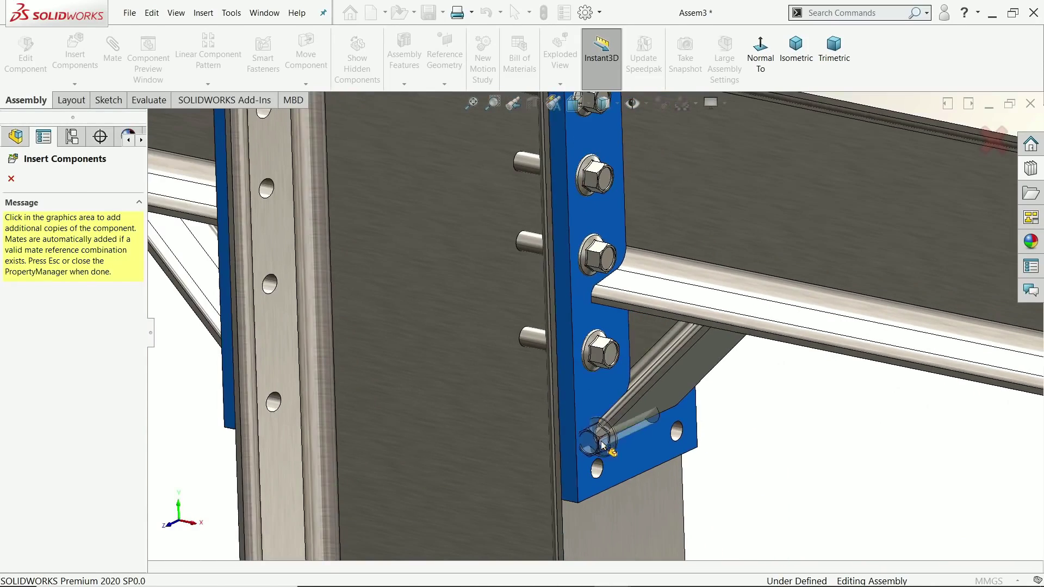
{"action": "scroll", "coordinate": [593, 462], "scroll_direction": "down", "scroll_amount": 4}
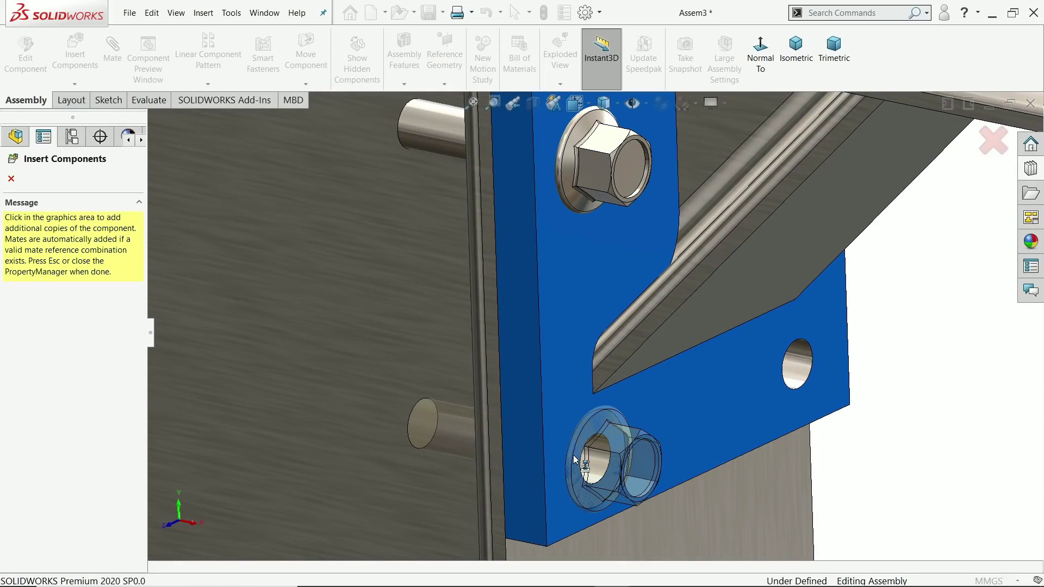
{"action": "left_click", "coordinate": [574, 459]}
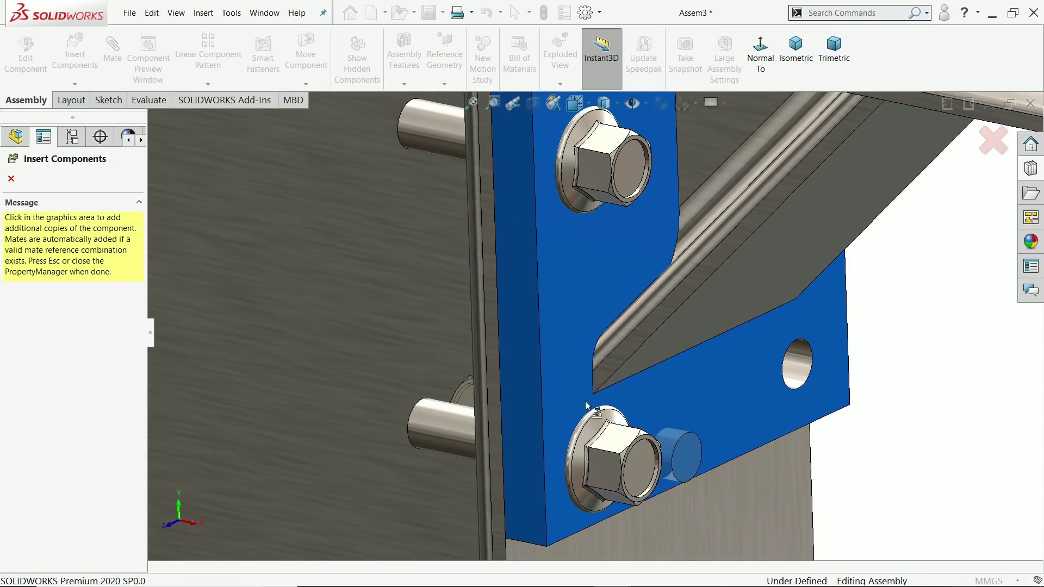
{"action": "left_click", "coordinate": [11, 179]}
Show the ANSI Metric hex nuts from the Toolbox in the Design Library.
{"action": "scroll", "coordinate": [584, 201], "scroll_direction": "up", "scroll_amount": 8}
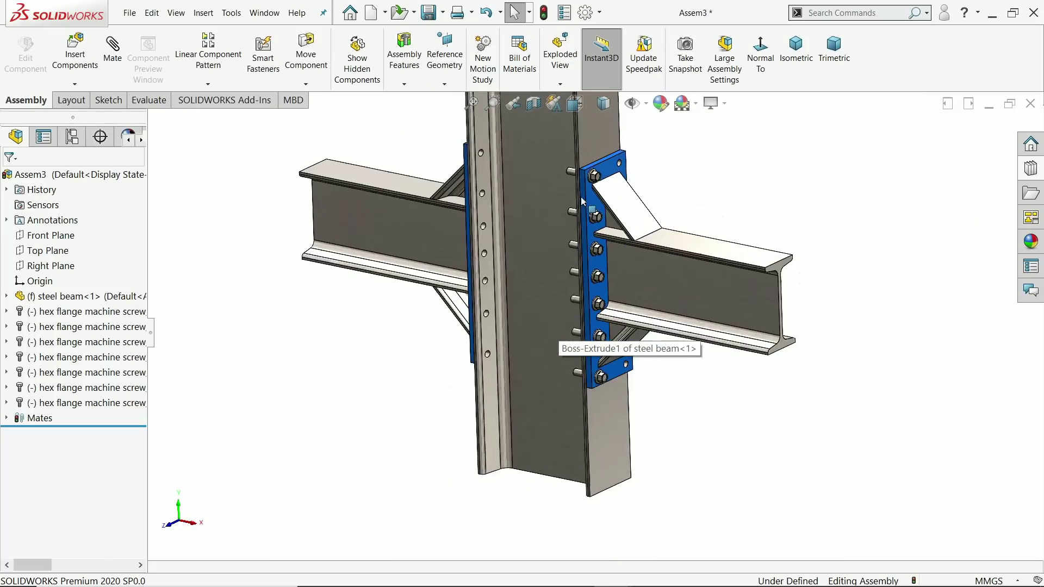
{"action": "scroll", "coordinate": [582, 201], "scroll_direction": "down", "scroll_amount": 8}
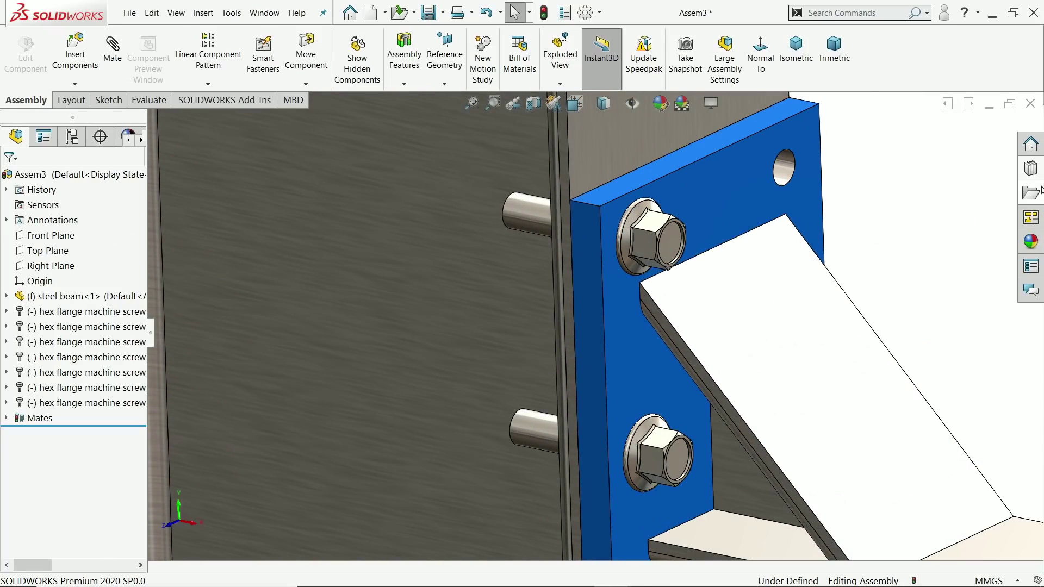
{"action": "left_click", "coordinate": [1031, 170]}
{"action": "left_click", "coordinate": [862, 142]}
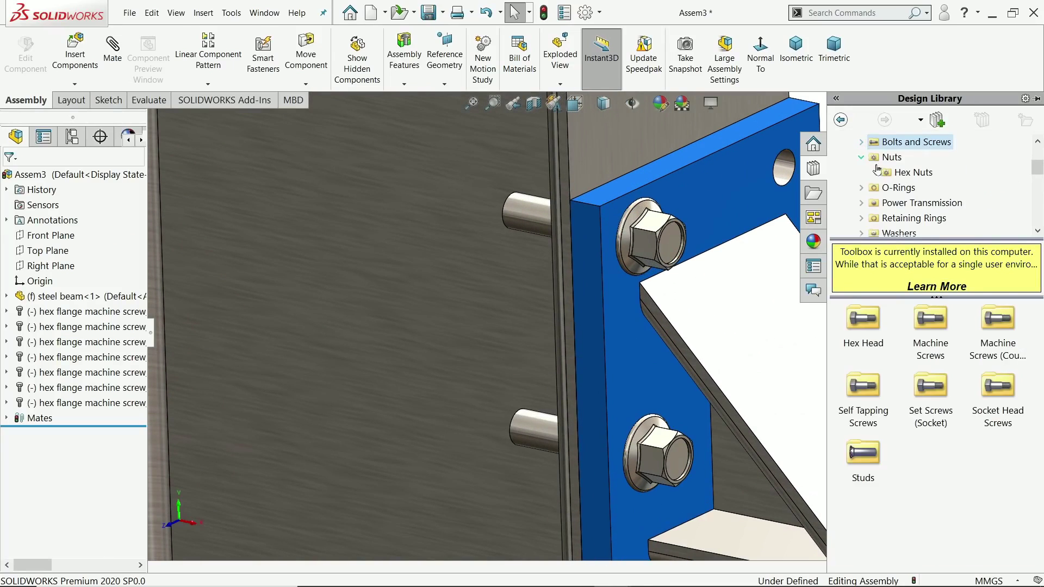
{"action": "left_click", "coordinate": [891, 174]}
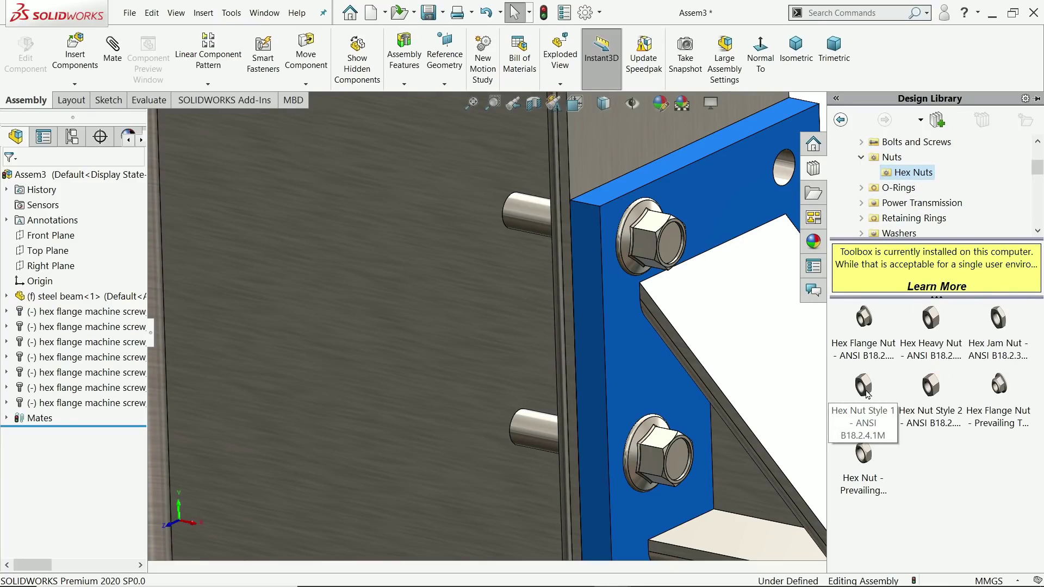
Insert an M6 Hex Nut Style 1 with double chamfer finish onto the shank of the uppermost flange screw.
{"action": "mouse_move", "coordinate": [866, 395]}
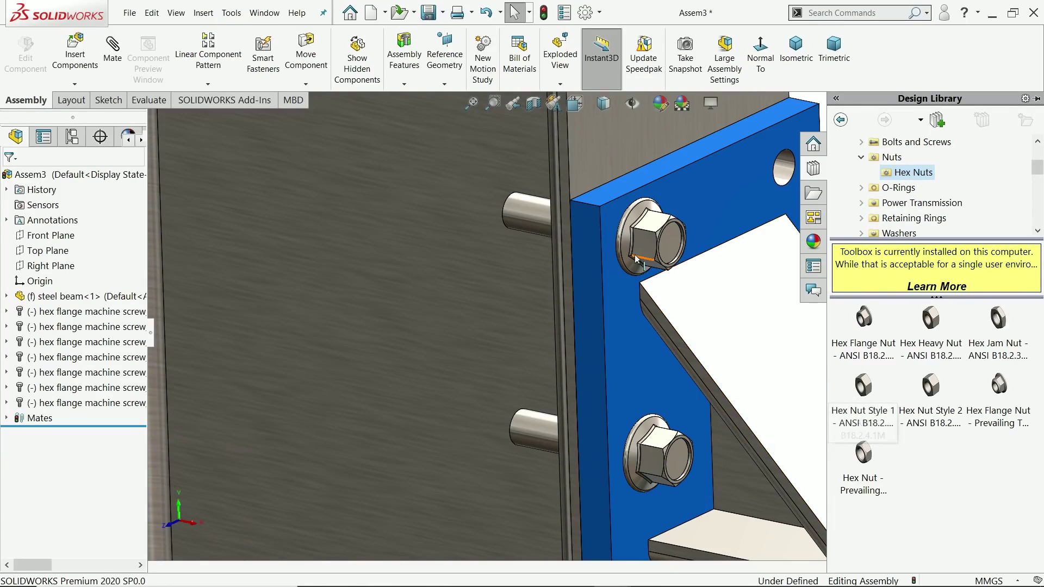
{"action": "middle_click_drag", "start_coordinate": [489, 327], "coordinate": [552, 228]}
{"action": "scroll", "coordinate": [551, 218], "scroll_direction": "up", "scroll_amount": 3}
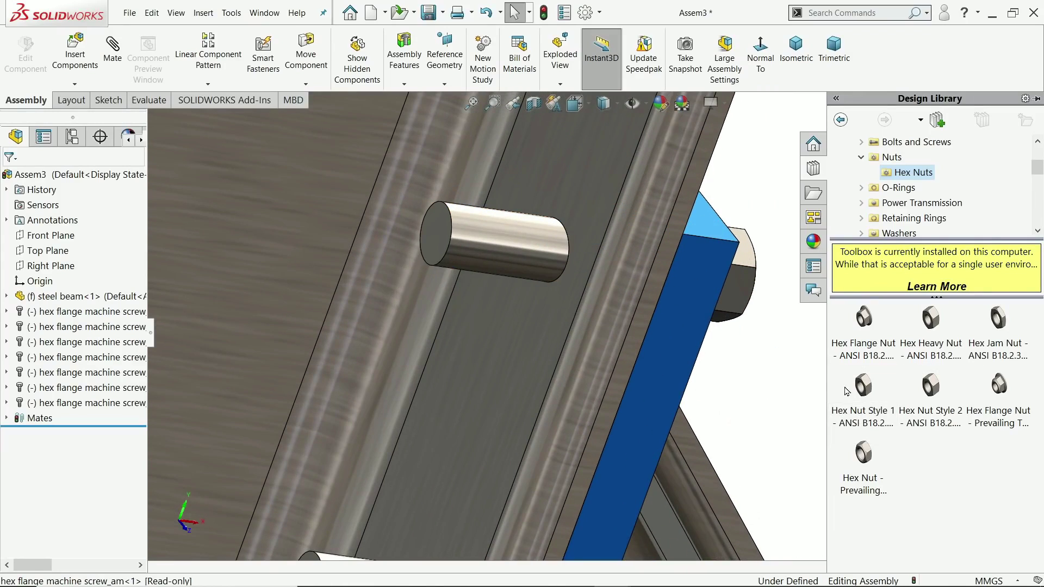
{"action": "left_click_drag", "start_coordinate": [862, 387], "coordinate": [540, 251]}
{"action": "middle_click_drag", "start_coordinate": [591, 288], "coordinate": [516, 265]}
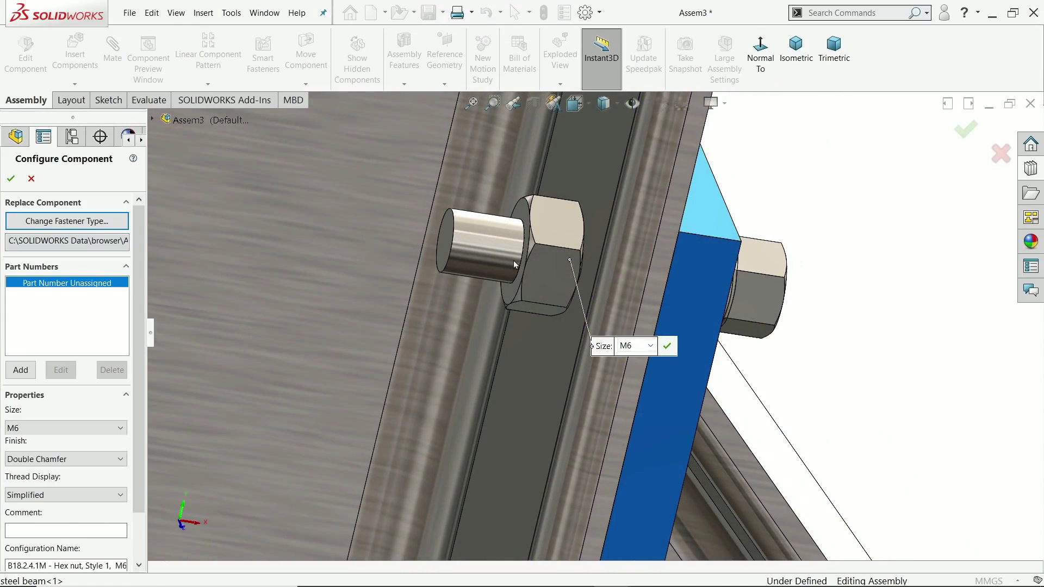
{"action": "left_click", "coordinate": [11, 179]}
{"action": "left_click", "coordinate": [12, 179]}
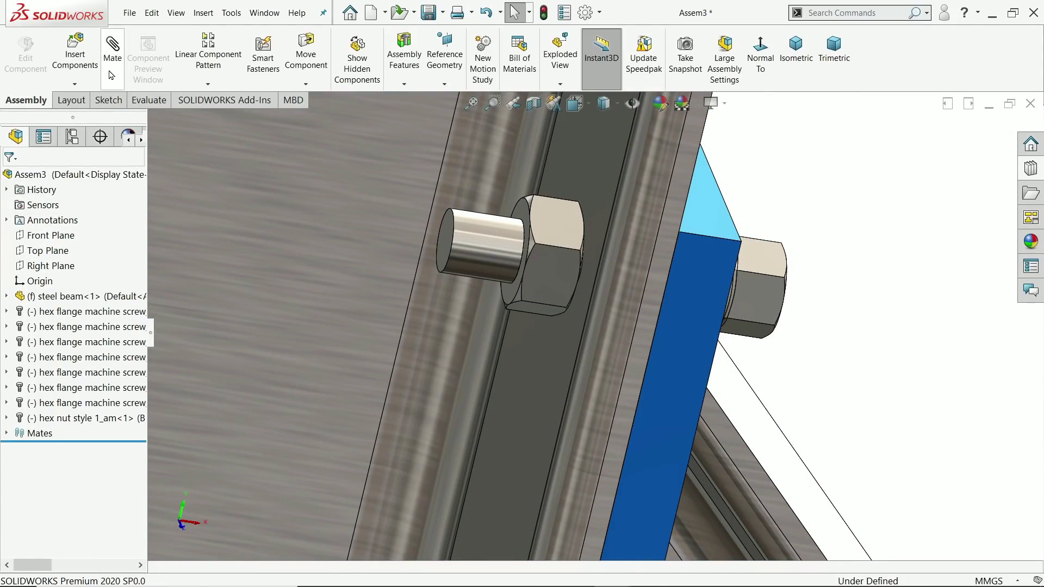
Mate the hex nut's outer face to the flange screw's end face at a distance of 5 mm.
{"action": "key", "text": "m"}
{"action": "scroll", "coordinate": [515, 260], "scroll_direction": "down", "scroll_amount": 3}
{"action": "left_click", "coordinate": [559, 175]}
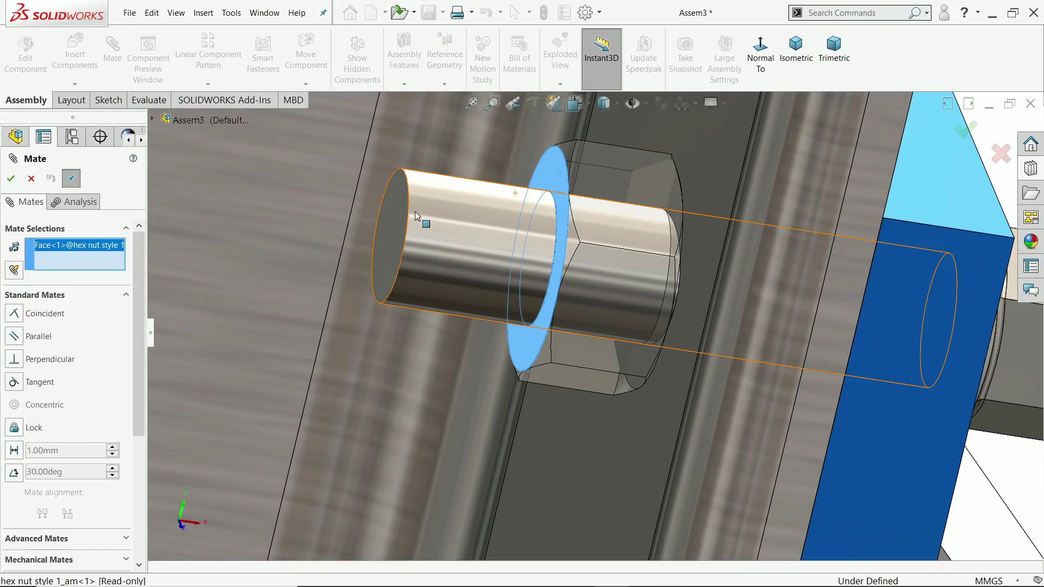
{"action": "left_click", "coordinate": [399, 209]}
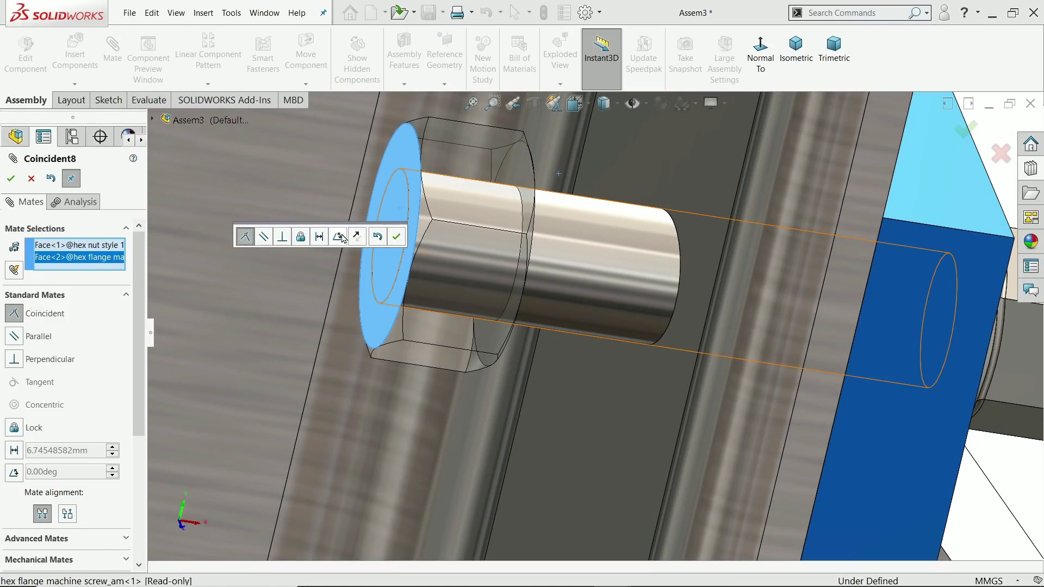
{"action": "left_click", "coordinate": [318, 237]}
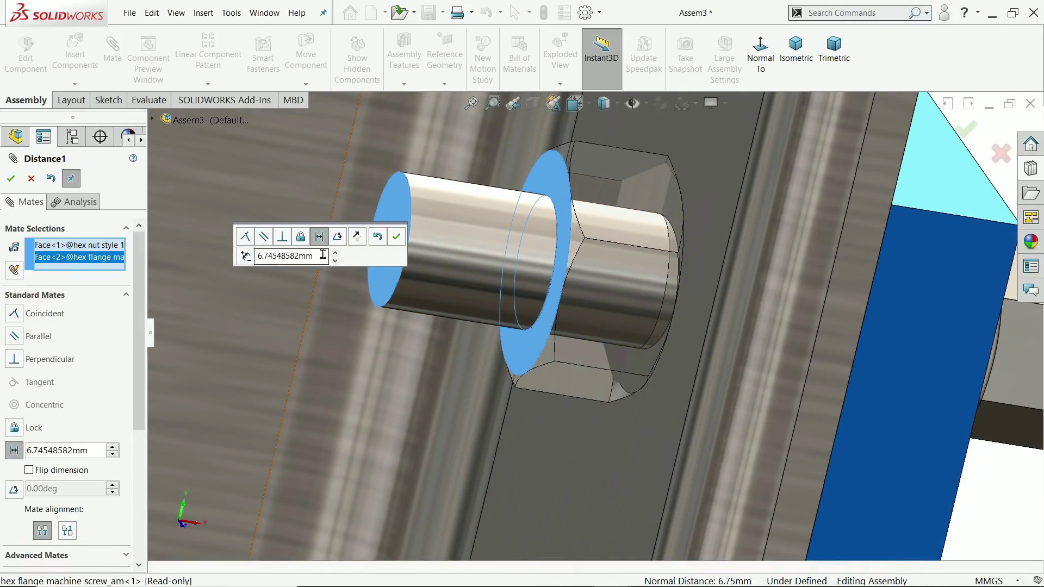
{"action": "left_click_drag", "start_coordinate": [323, 254], "coordinate": [250, 254]}
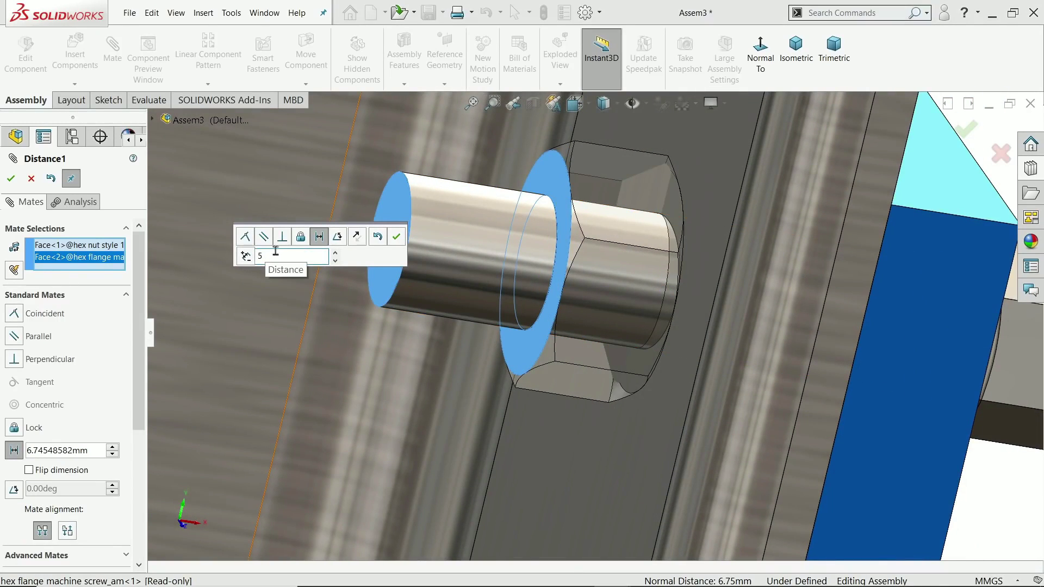
{"action": "type", "text": "5"}
{"action": "scroll", "coordinate": [595, 326], "scroll_direction": "up", "scroll_amount": 3}
{"action": "key", "text": "Return"}
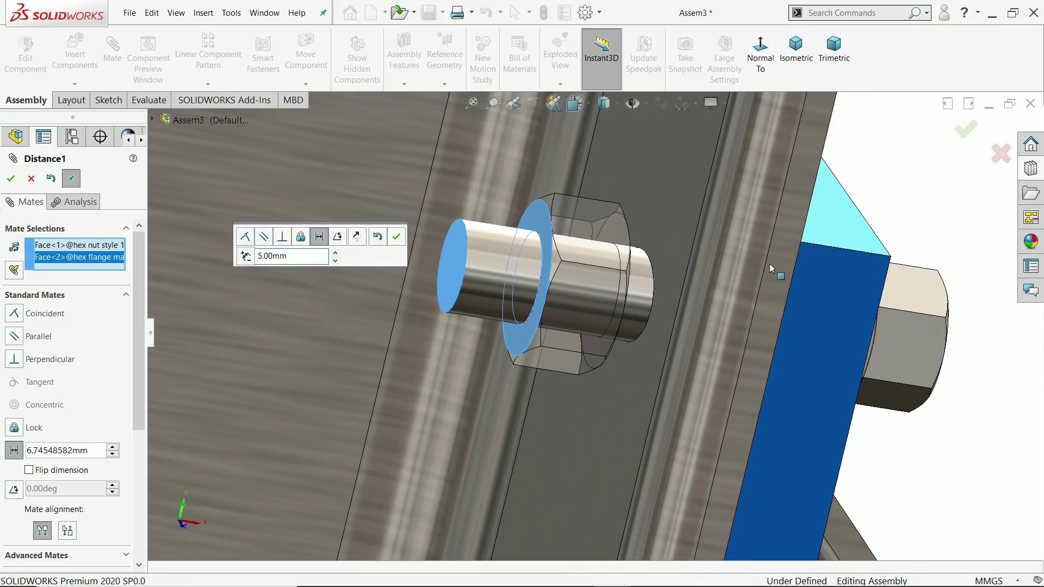
Set the distance between the nut face and the screw end to 5.5 mm and finish mating.
{"action": "middle_click_drag", "start_coordinate": [769, 263], "coordinate": [739, 337]}
{"action": "scroll", "coordinate": [745, 334], "scroll_direction": "up", "scroll_amount": 5}
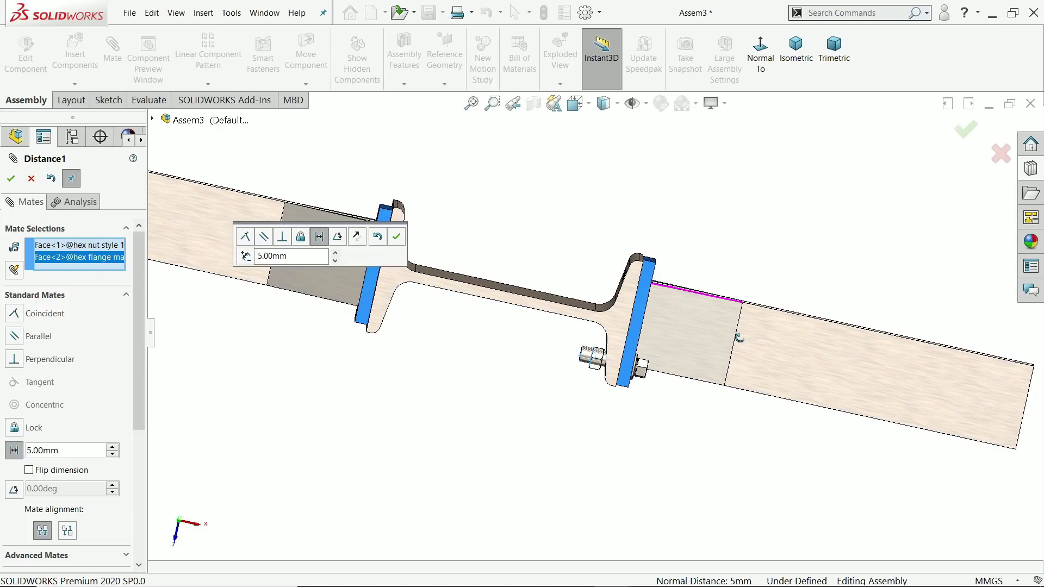
{"action": "scroll", "coordinate": [723, 351], "scroll_direction": "down", "scroll_amount": 6}
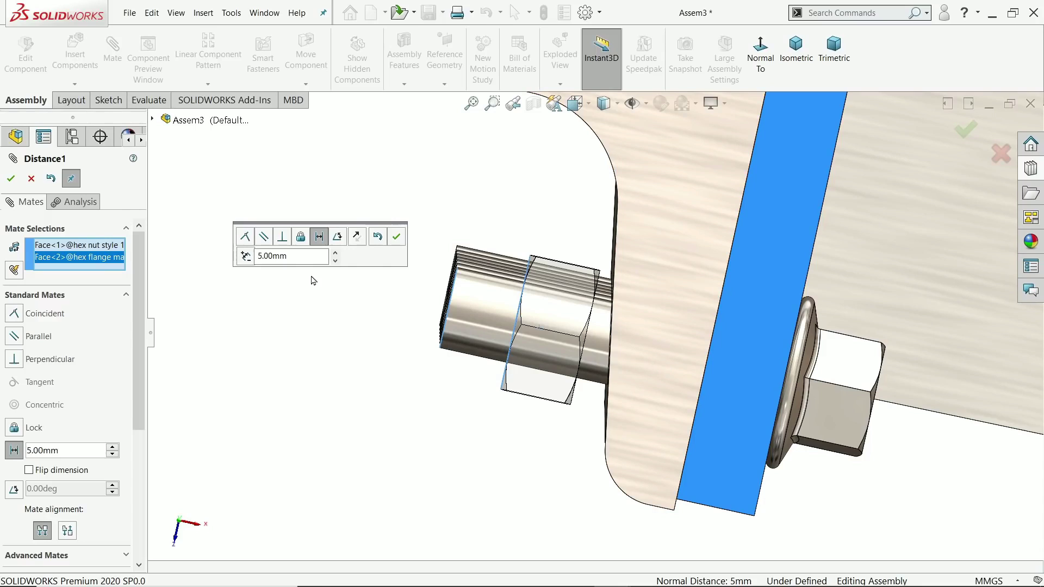
{"action": "left_click_drag", "start_coordinate": [302, 258], "coordinate": [239, 246]}
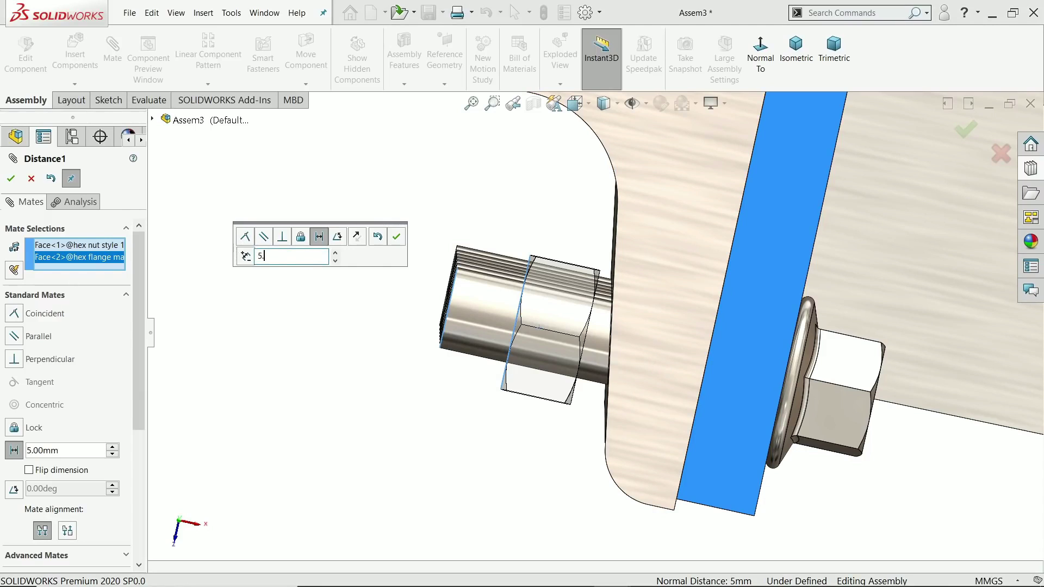
{"action": "key", "text": "Return"}
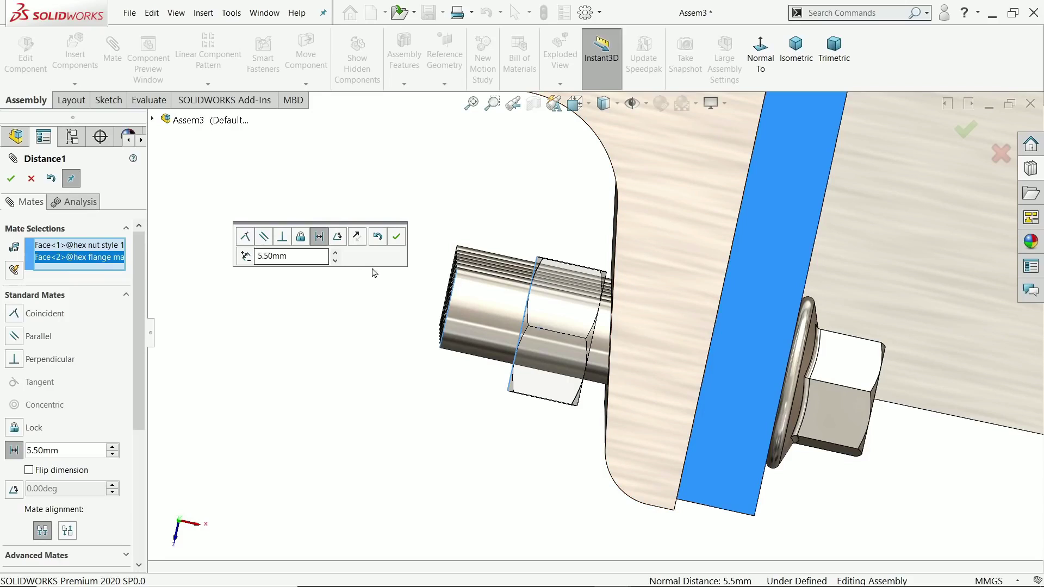
{"action": "left_click", "coordinate": [395, 238]}
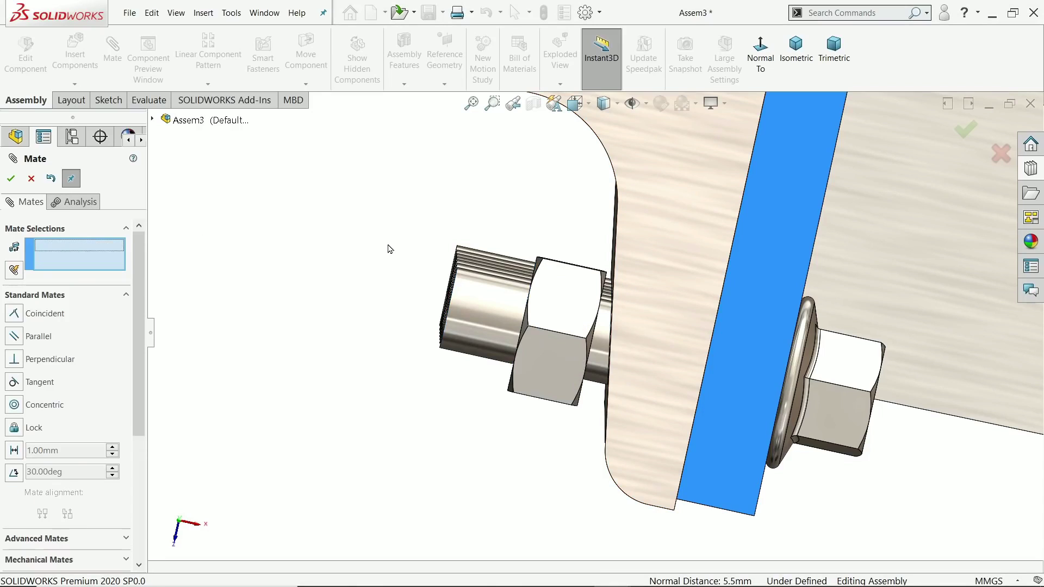
{"action": "left_click", "coordinate": [30, 179]}
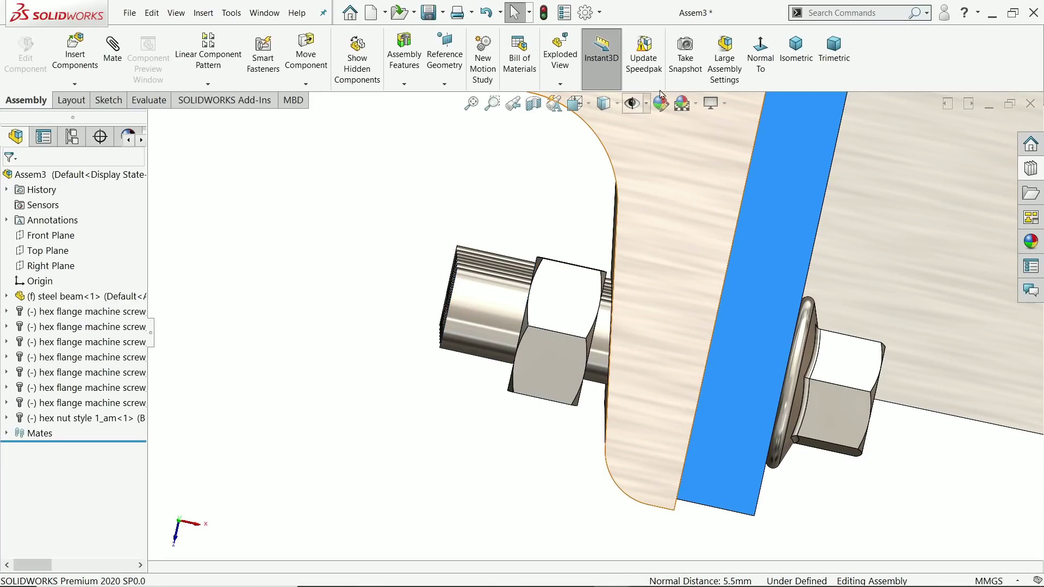
Copy the hex nut with its mates onto the second flange screw from the top, keeping the 5.50 mm distance to the screw's end face.
{"action": "left_click", "coordinate": [797, 54]}
{"action": "scroll", "coordinate": [656, 290], "scroll_direction": "down", "scroll_amount": 5}
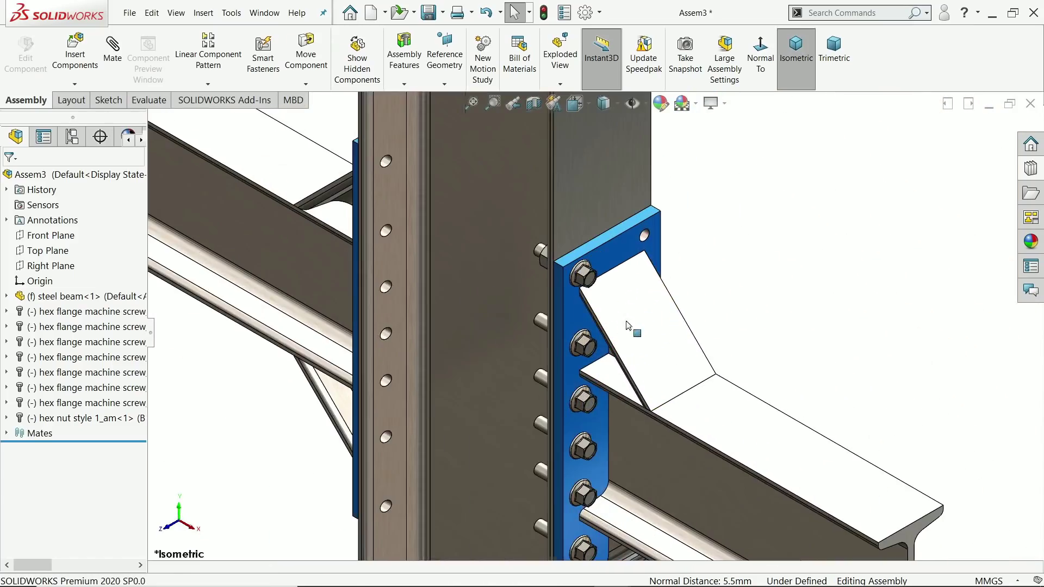
{"action": "middle_click_drag", "start_coordinate": [630, 326], "coordinate": [663, 314]}
{"action": "scroll", "coordinate": [664, 315], "scroll_direction": "up", "scroll_amount": 5}
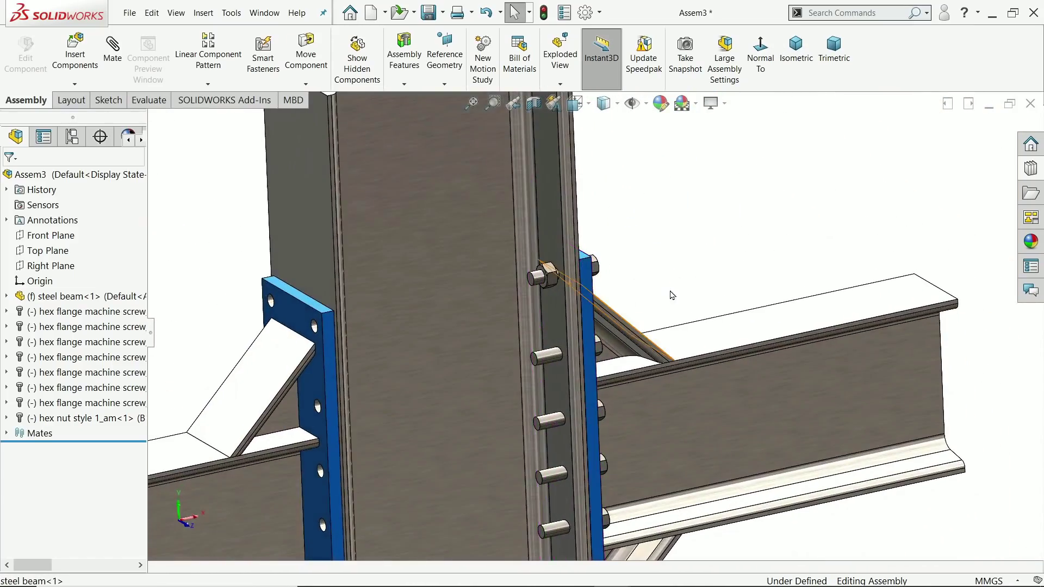
{"action": "scroll", "coordinate": [615, 430], "scroll_direction": "down", "scroll_amount": 5}
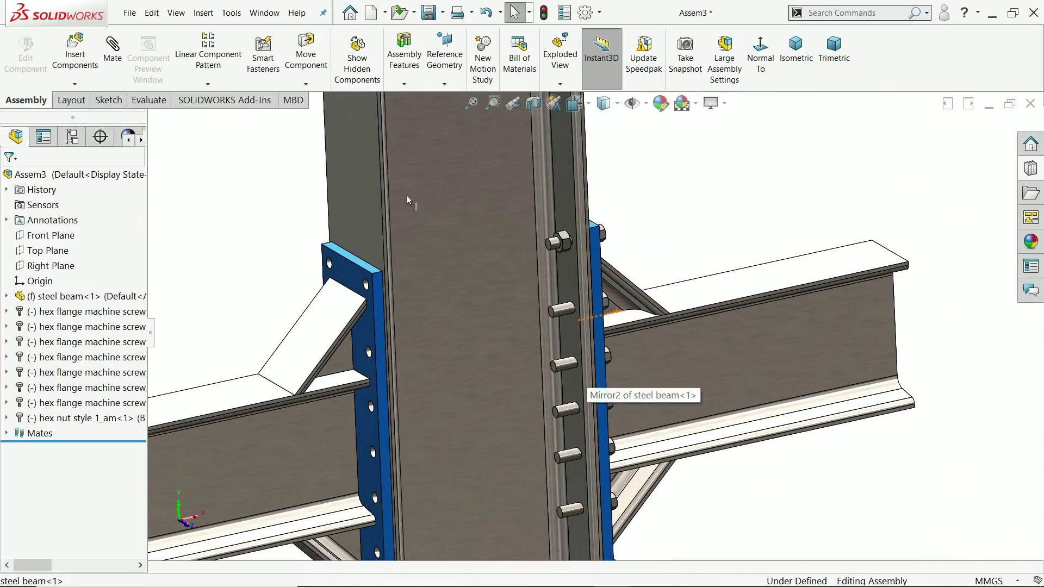
{"action": "left_click", "coordinate": [76, 85]}
{"action": "left_click", "coordinate": [95, 144]}
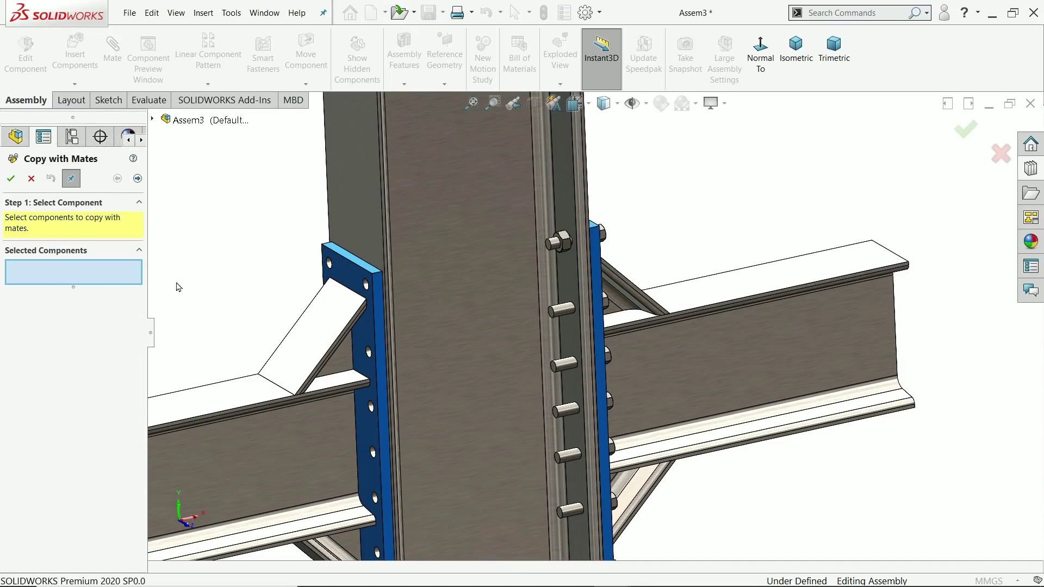
{"action": "scroll", "coordinate": [619, 270], "scroll_direction": "down", "scroll_amount": 5}
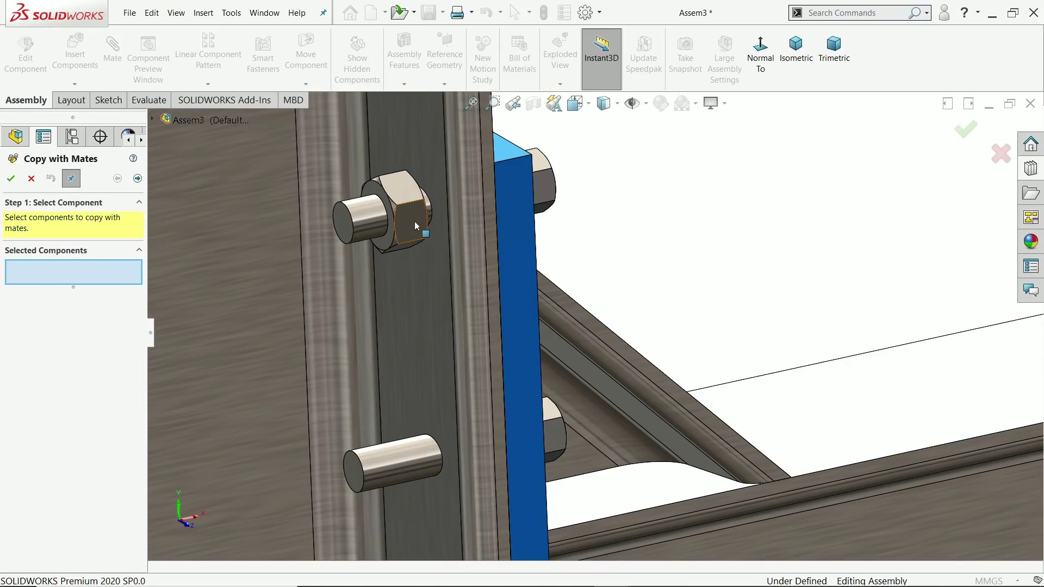
{"action": "left_click", "coordinate": [414, 221]}
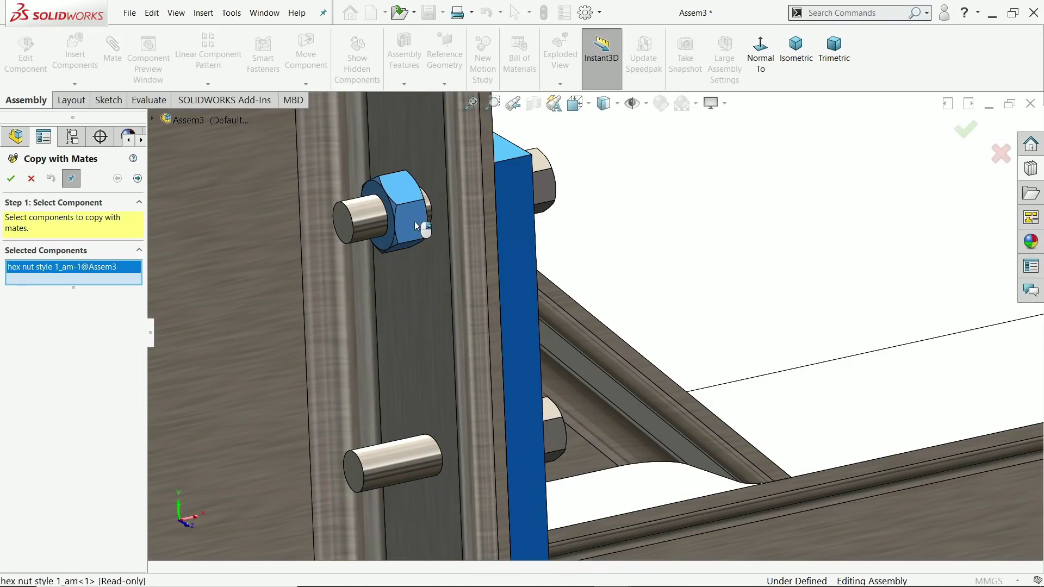
{"action": "left_click", "coordinate": [137, 179]}
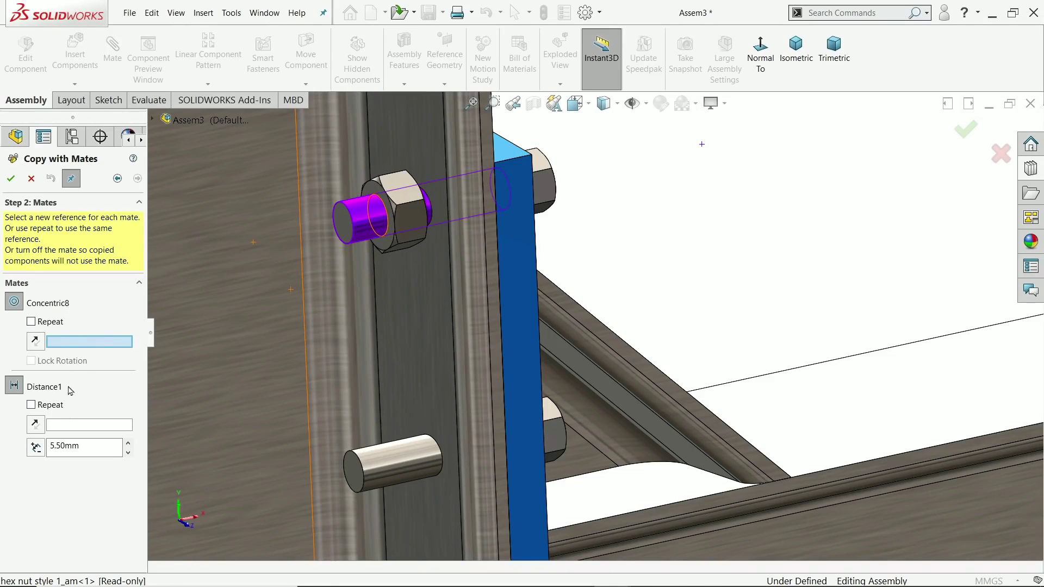
{"action": "left_click", "coordinate": [416, 458]}
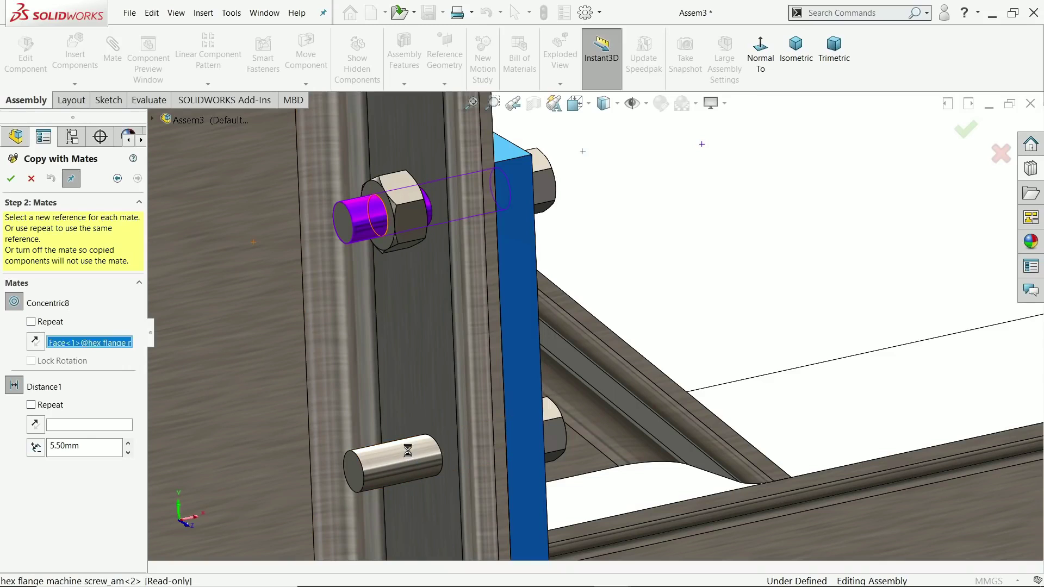
{"action": "scroll", "coordinate": [457, 442], "scroll_direction": "up", "scroll_amount": 2}
{"action": "scroll", "coordinate": [460, 435], "scroll_direction": "down", "scroll_amount": 3}
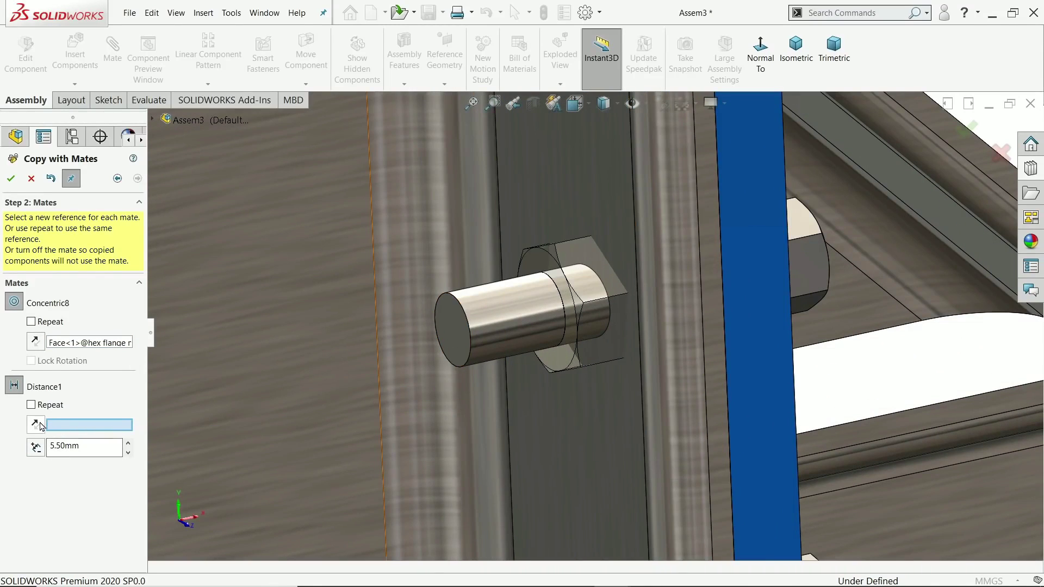
{"action": "left_click", "coordinate": [468, 332]}
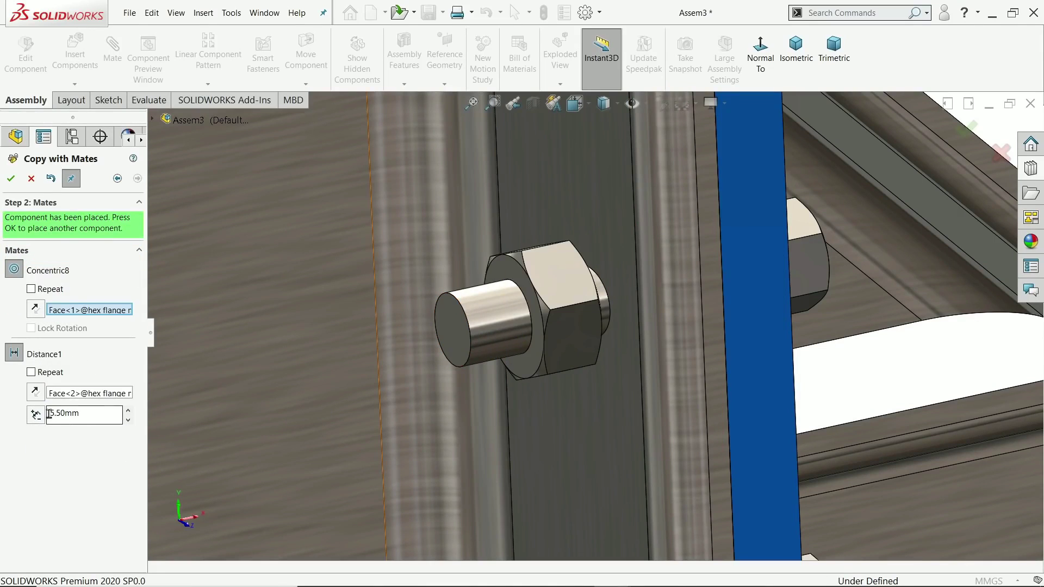
{"action": "left_click", "coordinate": [10, 179]}
Place hex nut copies on the third and fourth flange screws at 5.50 mm from each screw's end face.
{"action": "scroll", "coordinate": [424, 278], "scroll_direction": "up", "scroll_amount": 3}
{"action": "scroll", "coordinate": [501, 355], "scroll_direction": "down", "scroll_amount": 4}
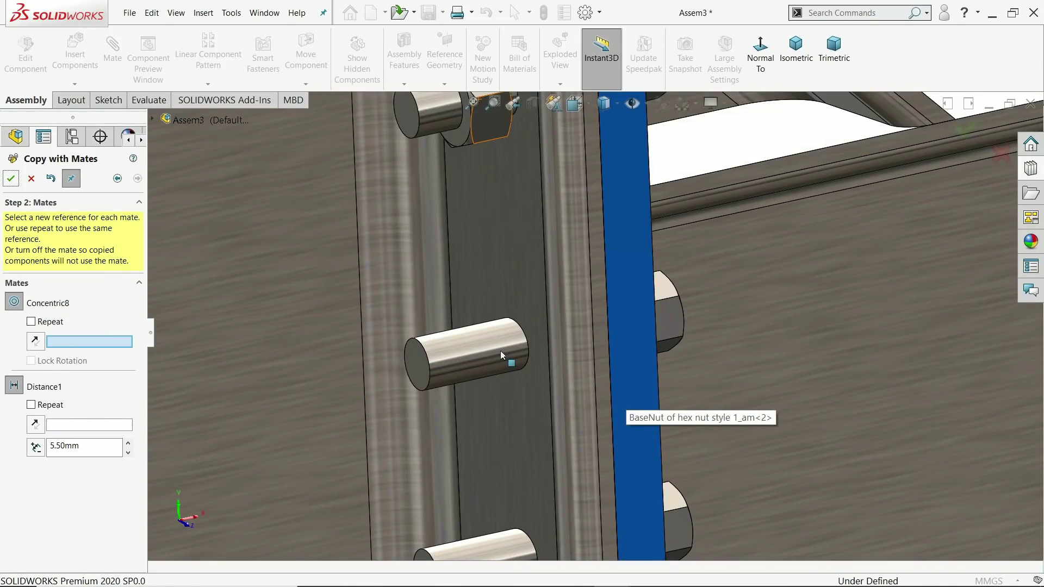
{"action": "left_click", "coordinate": [470, 368]}
{"action": "left_click", "coordinate": [421, 368]}
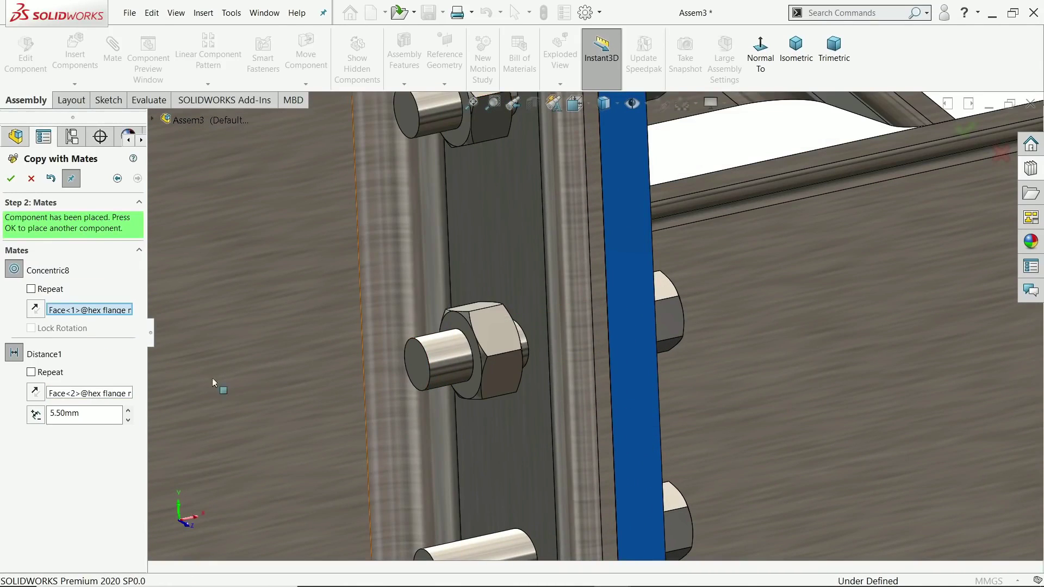
{"action": "left_click", "coordinate": [10, 179]}
{"action": "scroll", "coordinate": [489, 380], "scroll_direction": "up", "scroll_amount": 3}
{"action": "scroll", "coordinate": [571, 449], "scroll_direction": "down", "scroll_amount": 4}
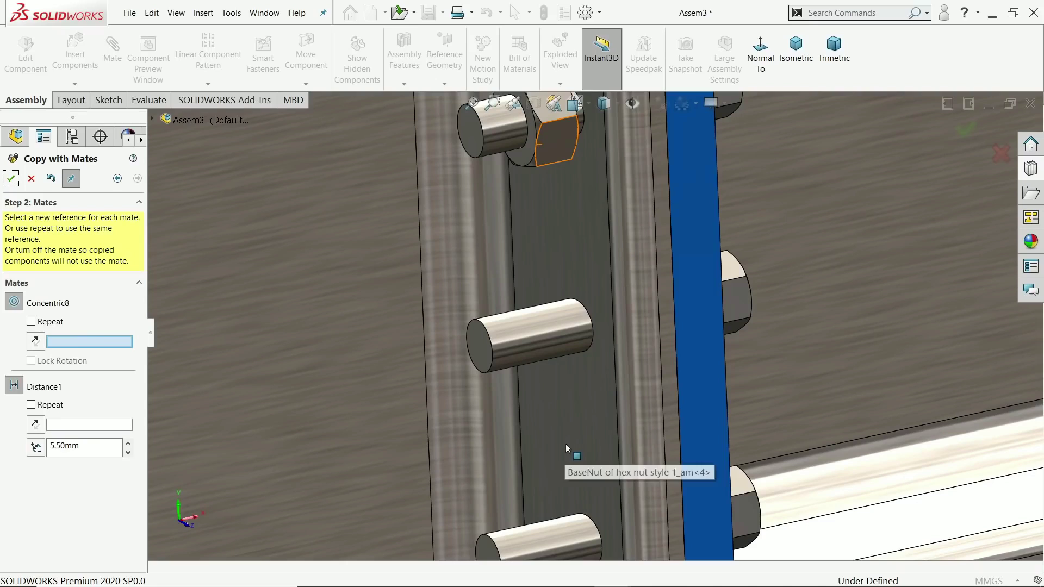
{"action": "left_click", "coordinate": [561, 357]}
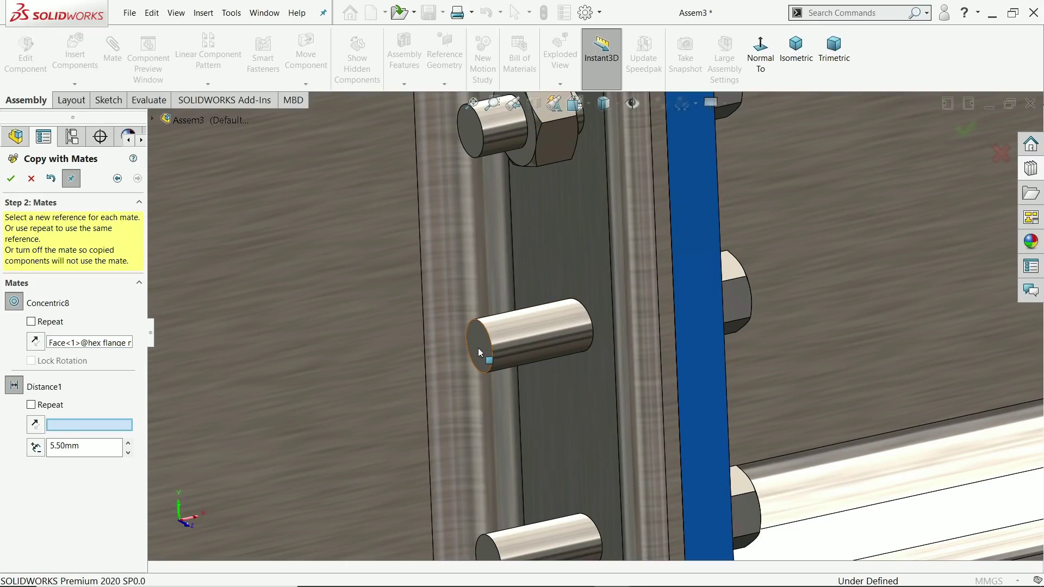
{"action": "left_click", "coordinate": [480, 353]}
{"action": "left_click", "coordinate": [10, 179]}
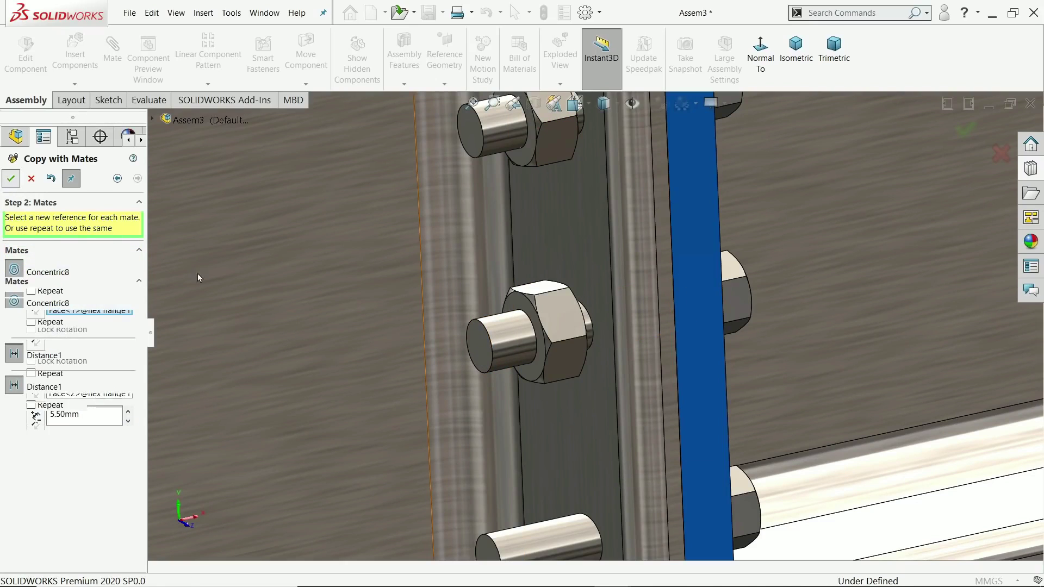
Place hex nut copies on the fifth and sixth flange screws, each 5.50 mm from the screw's end face.
{"action": "scroll", "coordinate": [544, 380], "scroll_direction": "up", "scroll_amount": 3}
{"action": "scroll", "coordinate": [578, 414], "scroll_direction": "down", "scroll_amount": 4}
{"action": "left_click", "coordinate": [578, 414]}
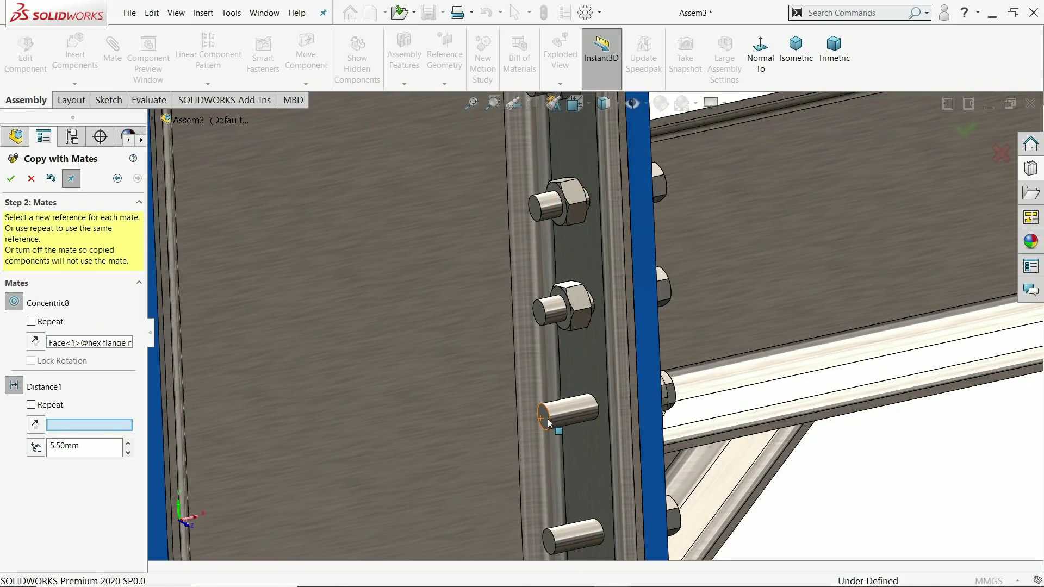
{"action": "left_click", "coordinate": [543, 417]}
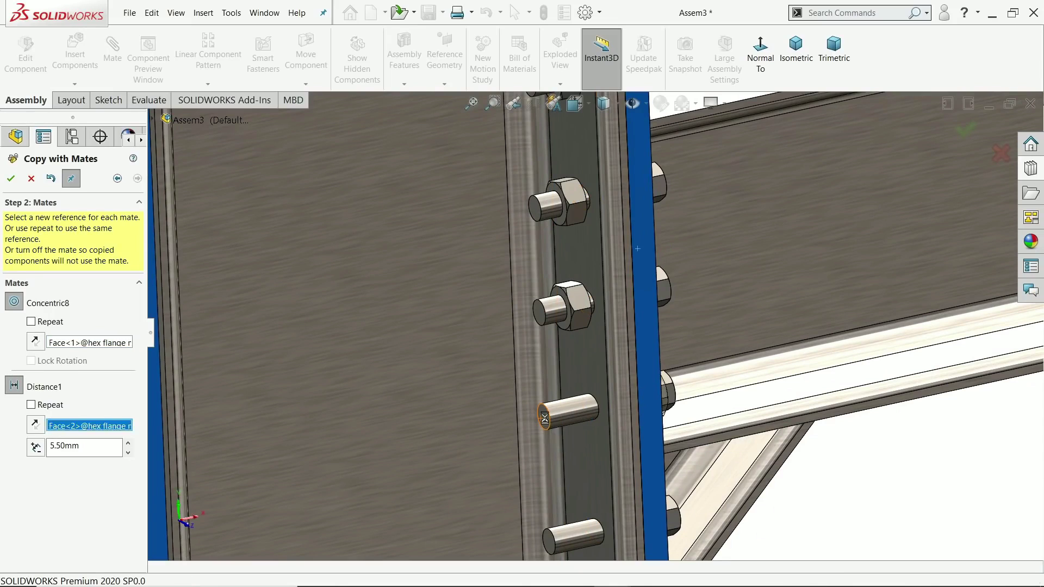
{"action": "left_click", "coordinate": [11, 179]}
{"action": "scroll", "coordinate": [604, 484], "scroll_direction": "up", "scroll_amount": 4}
{"action": "scroll", "coordinate": [605, 484], "scroll_direction": "down", "scroll_amount": 5}
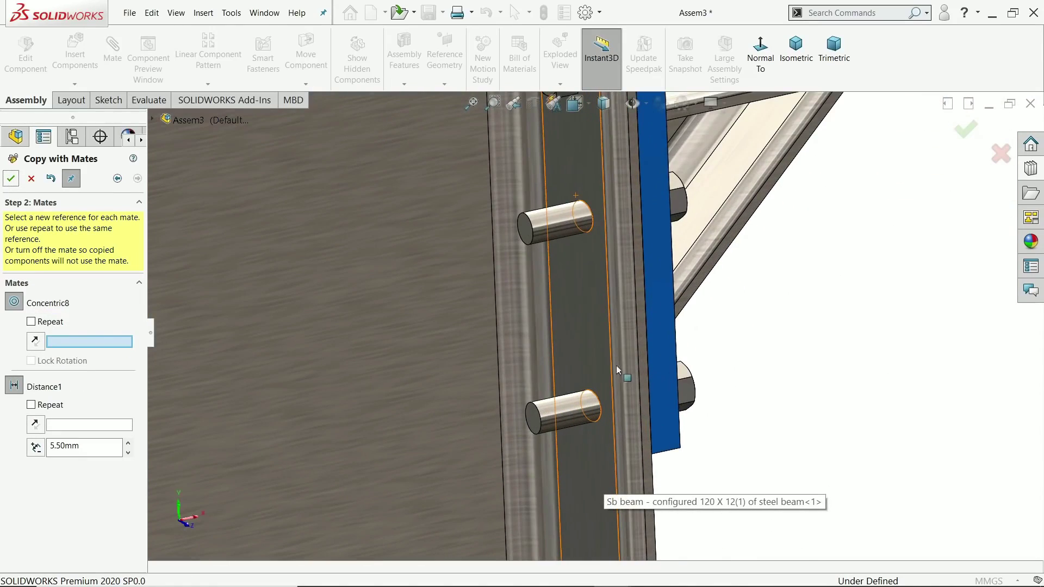
{"action": "left_click", "coordinate": [530, 229]}
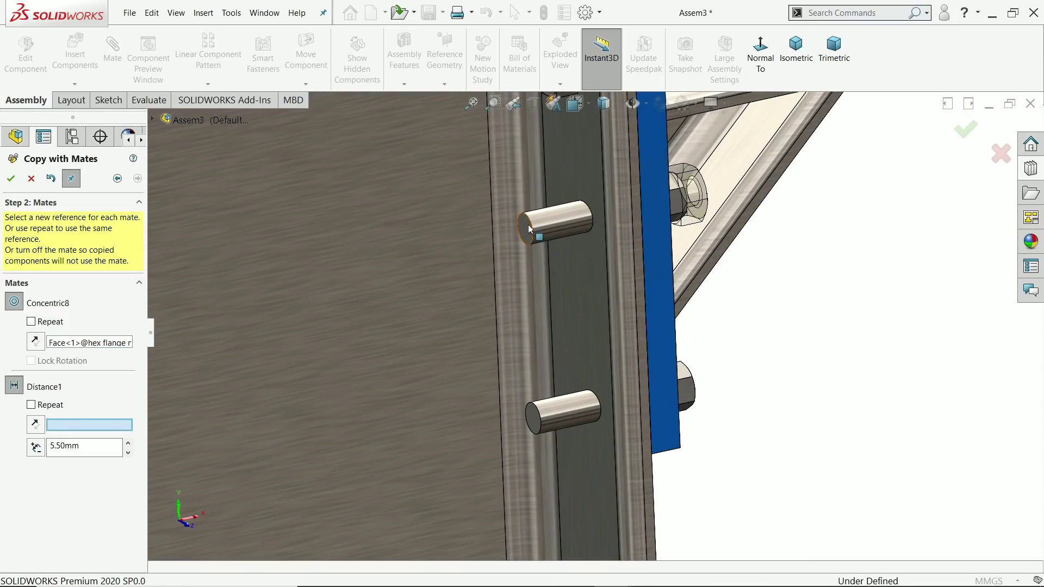
{"action": "left_click", "coordinate": [511, 249]}
{"action": "left_click", "coordinate": [12, 181]}
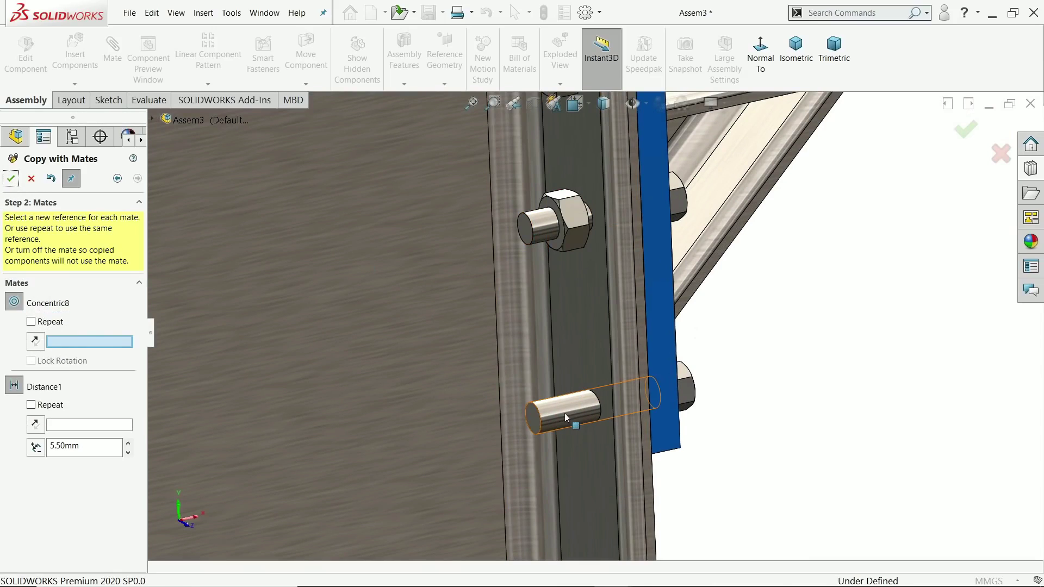
Place a hex nut copy on the lowest flange screw, 5.50 mm from its end face, and finish copying with mates.
{"action": "left_click", "coordinate": [534, 417]}
{"action": "left_click", "coordinate": [517, 418]}
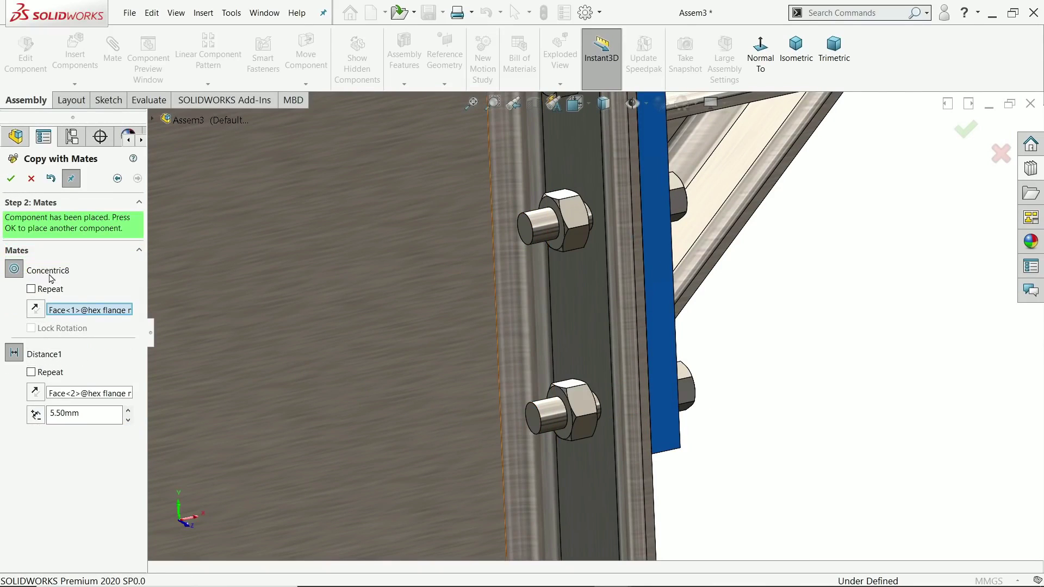
{"action": "left_click", "coordinate": [11, 179]}
{"action": "scroll", "coordinate": [754, 329], "scroll_direction": "up", "scroll_amount": 5}
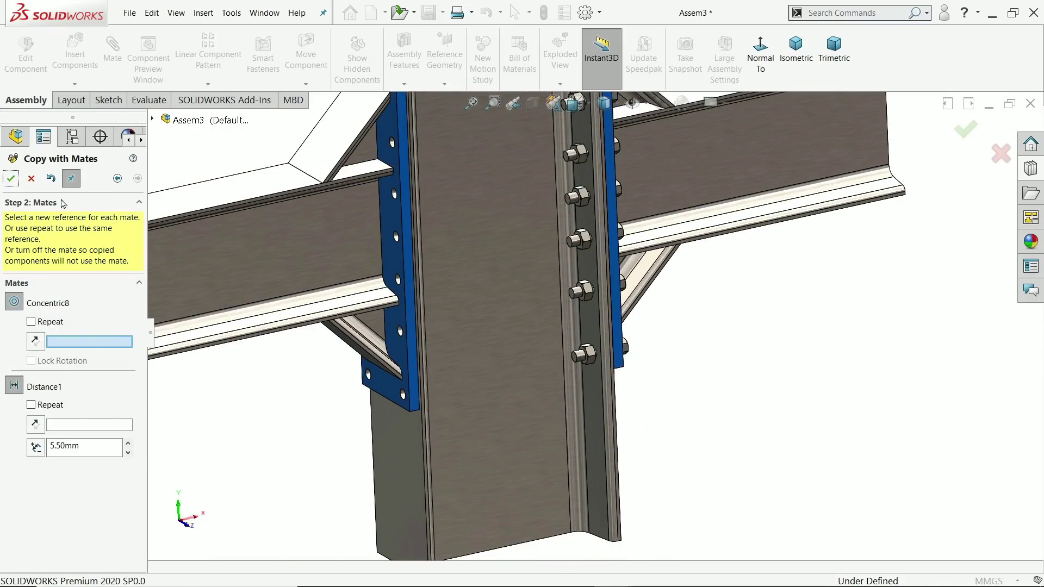
{"action": "left_click", "coordinate": [31, 178]}
Start a Mirror Components operation about the steel beam part's Front Plane.
{"action": "scroll", "coordinate": [577, 282], "scroll_direction": "up", "scroll_amount": 3}
{"action": "middle_click_drag", "start_coordinate": [576, 283], "coordinate": [618, 355]}
{"action": "scroll", "coordinate": [617, 321], "scroll_direction": "down", "scroll_amount": 2}
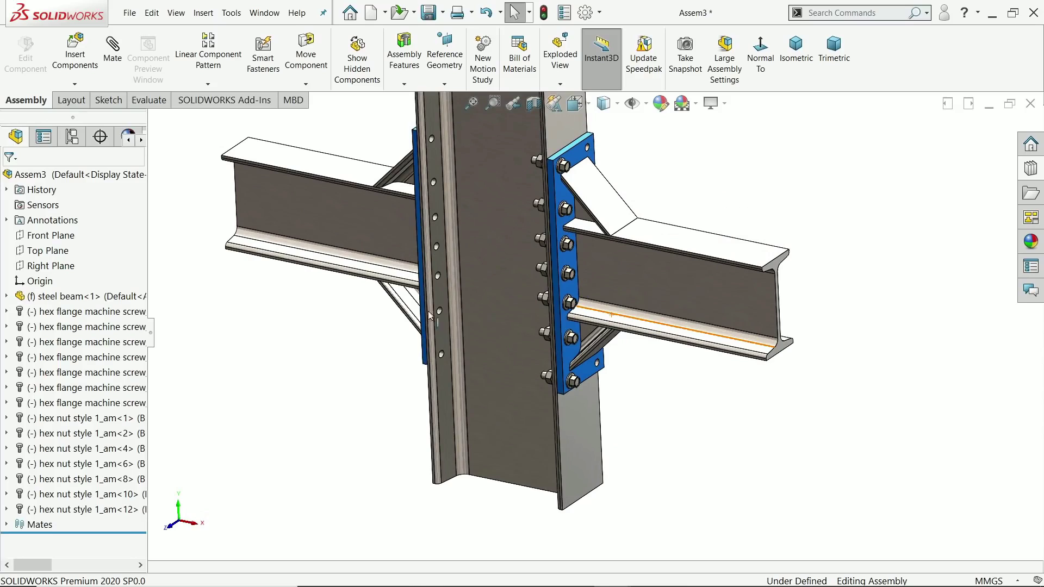
{"action": "left_click", "coordinate": [12, 301]}
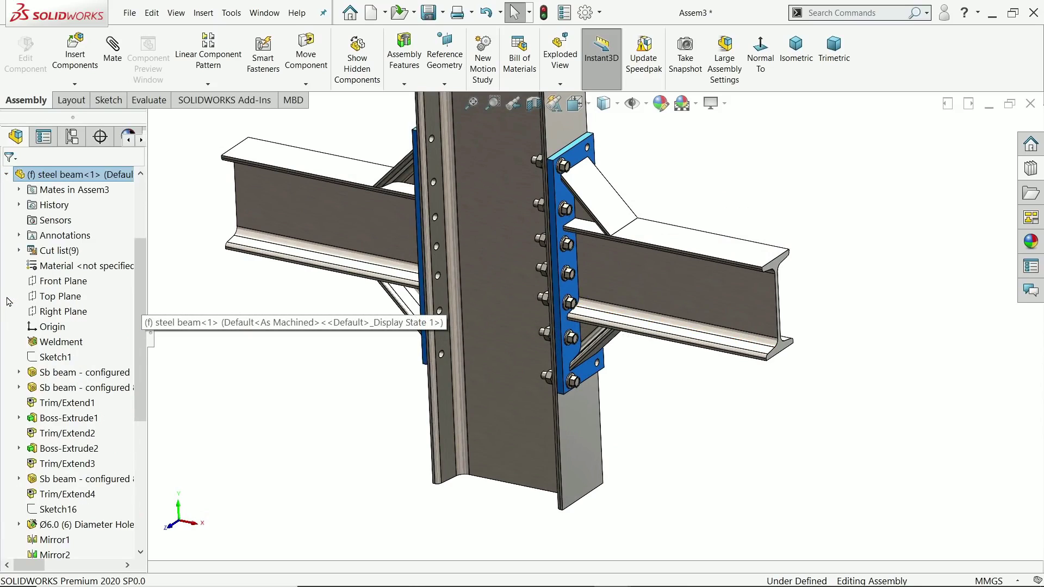
{"action": "left_click", "coordinate": [59, 282]}
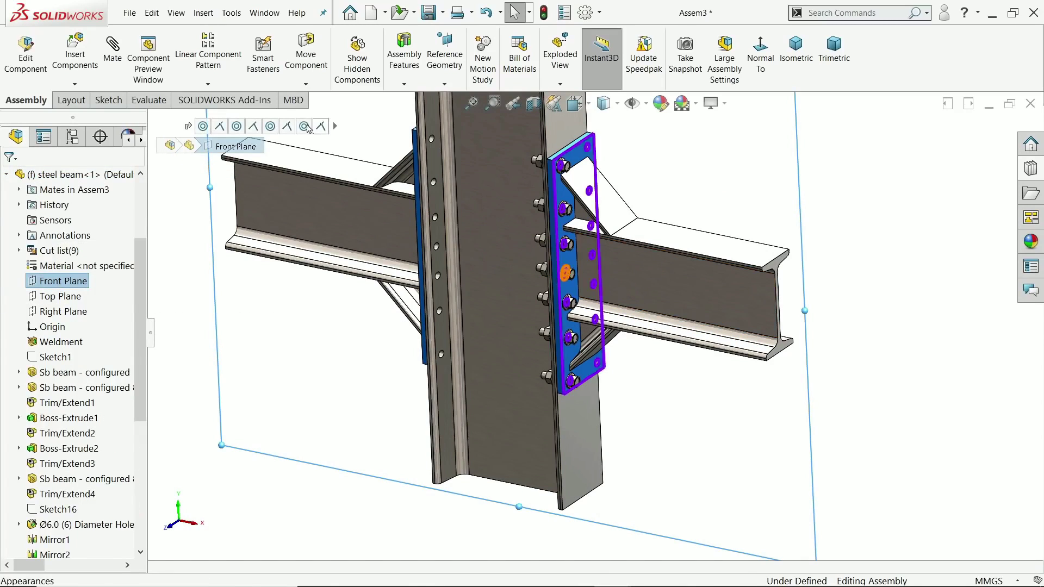
{"action": "left_click", "coordinate": [209, 85]}
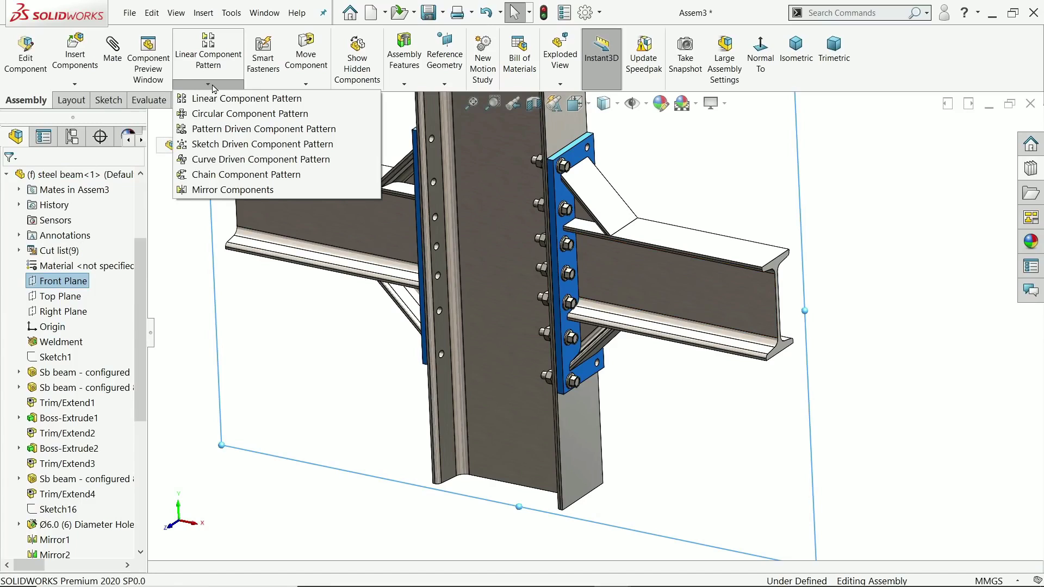
{"action": "left_click", "coordinate": [222, 190]}
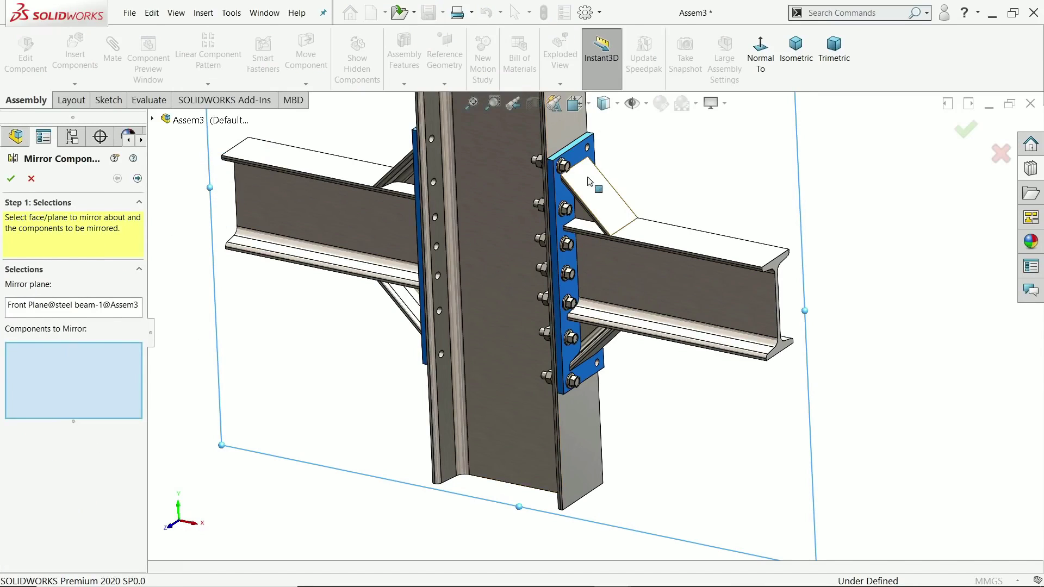
Select the top two hex flange screws and their hex nuts as components to mirror.
{"action": "scroll", "coordinate": [588, 181], "scroll_direction": "down", "scroll_amount": 5}
{"action": "left_click", "coordinate": [529, 240]}
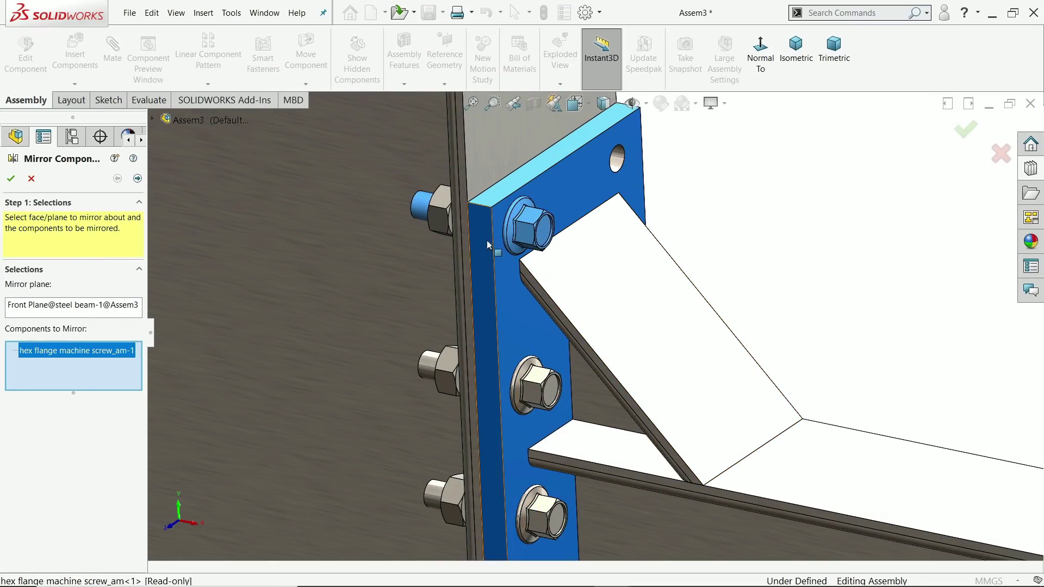
{"action": "left_click", "coordinate": [435, 212]}
{"action": "left_click", "coordinate": [535, 403]}
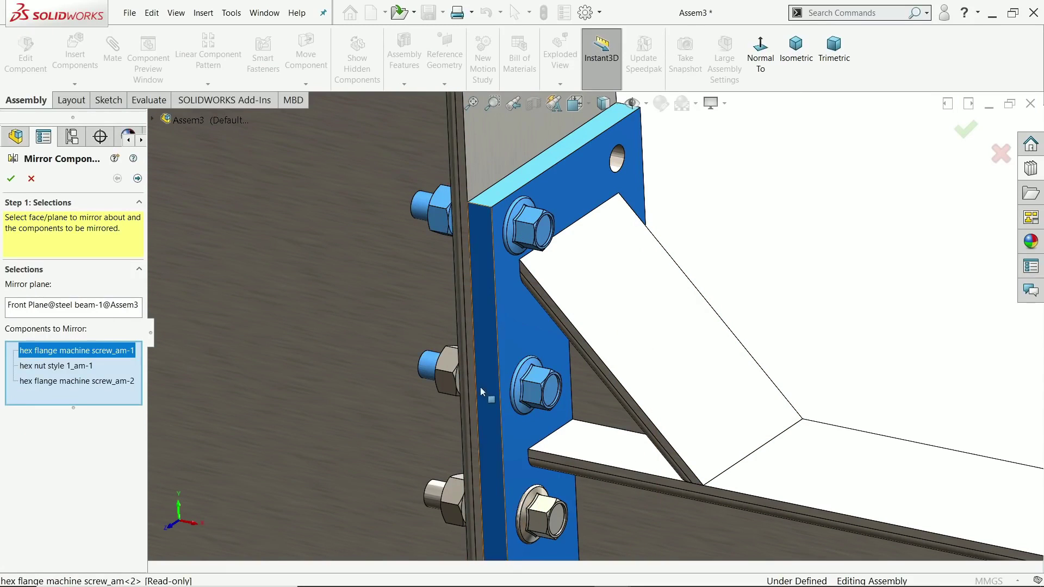
{"action": "left_click", "coordinate": [451, 378]}
{"action": "key", "text": "f"}
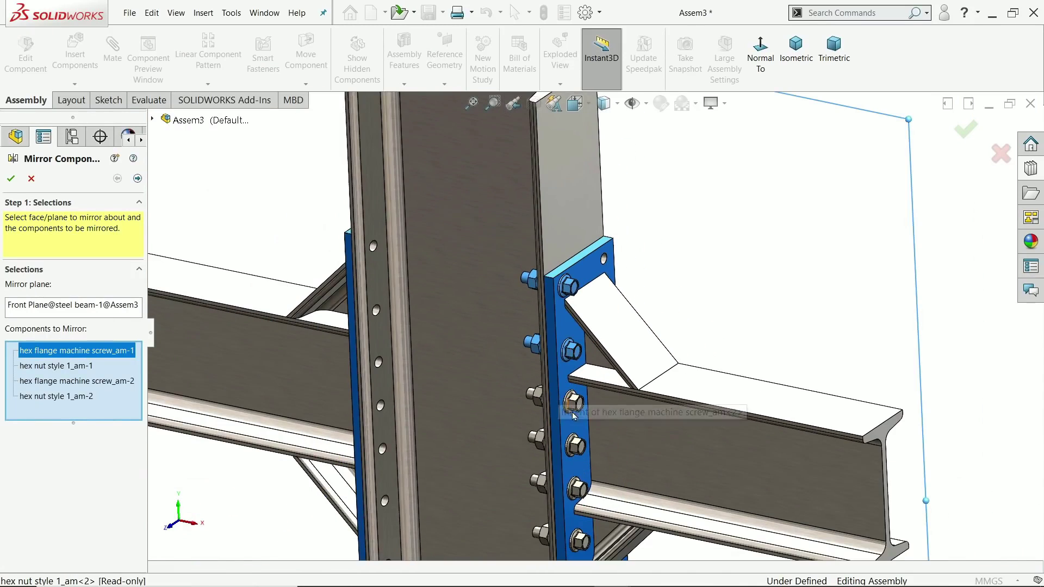
Extend the mirror selection to all seven hex flange screws and all seven hex nuts.
{"action": "left_click", "coordinate": [152, 120]}
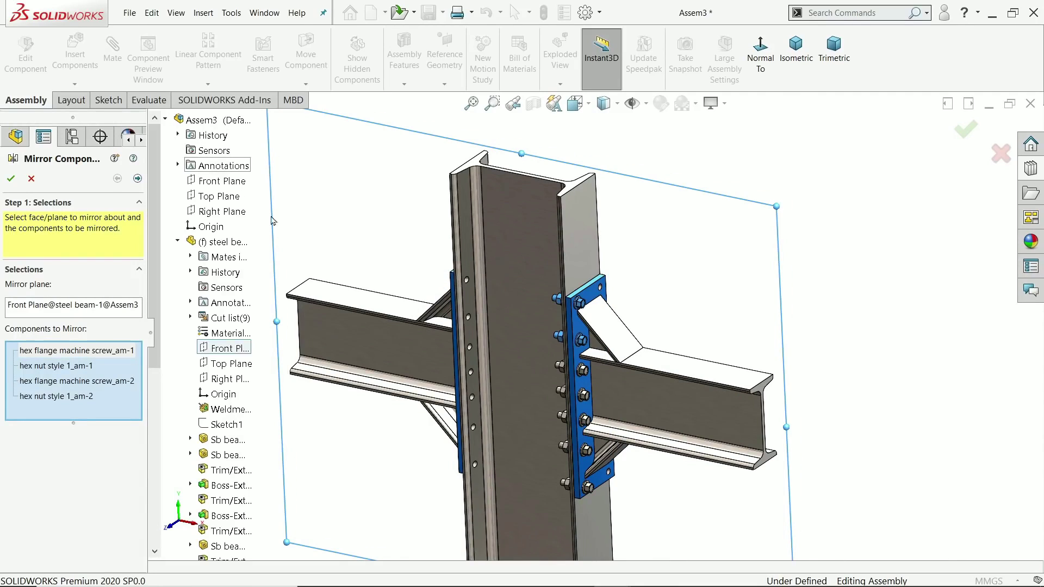
{"action": "key", "text": "z"}
{"action": "scroll", "coordinate": [273, 491], "scroll_direction": "down", "scroll_amount": 5}
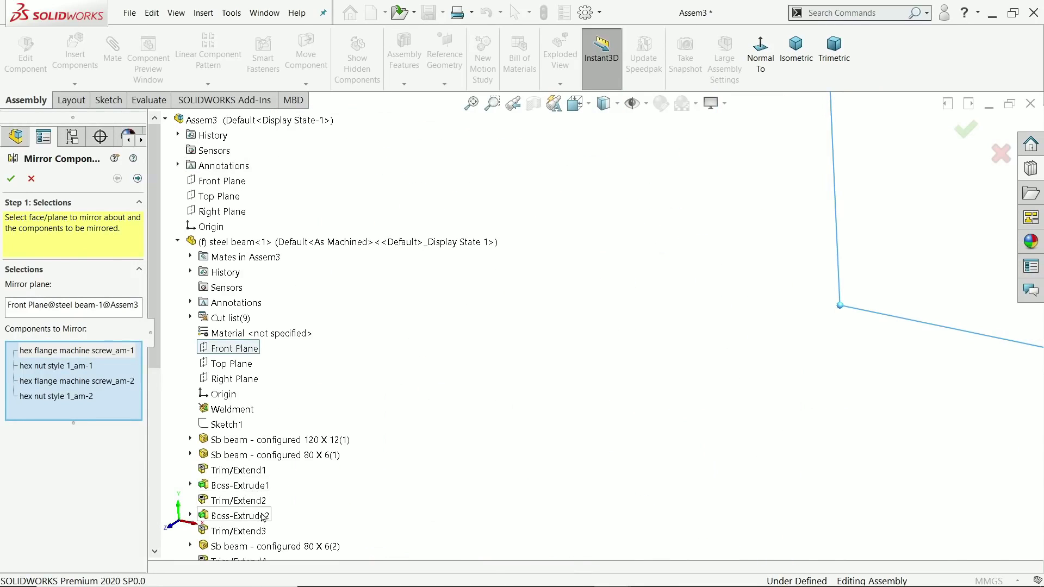
{"action": "scroll", "coordinate": [263, 517], "scroll_direction": "down", "scroll_amount": 3}
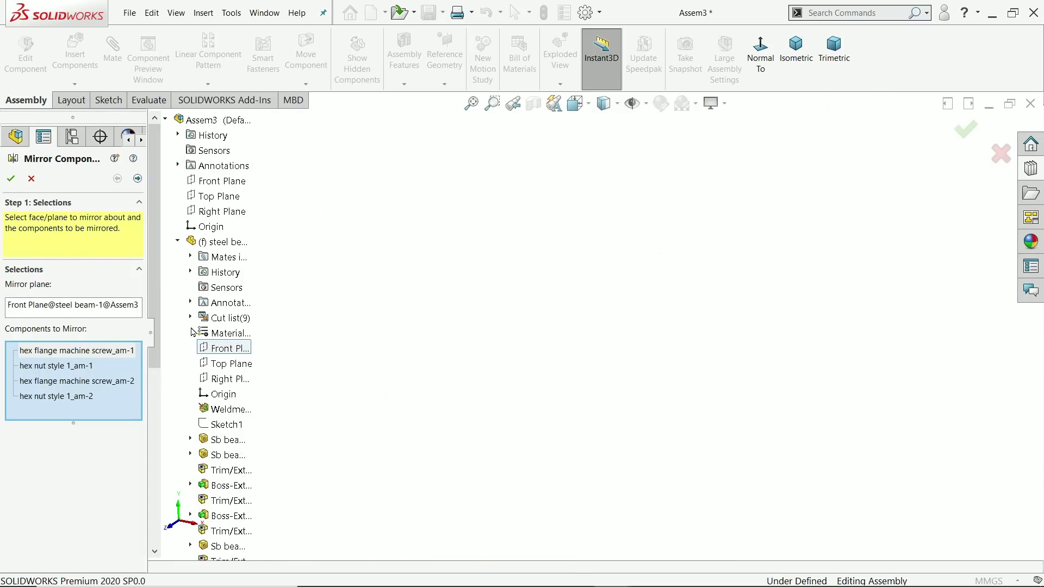
{"action": "left_click", "coordinate": [177, 241]}
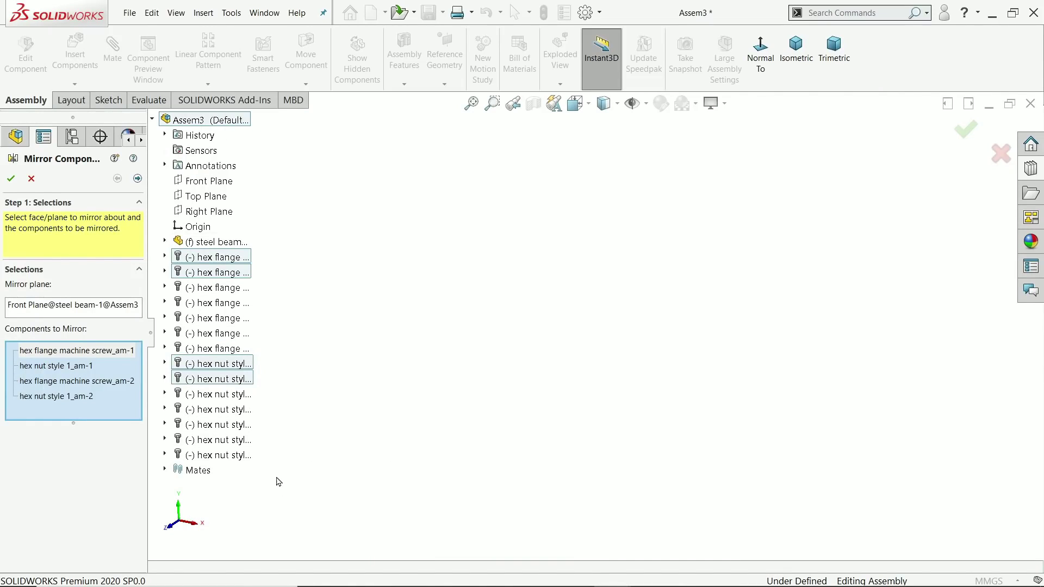
{"action": "left_click", "coordinate": [236, 458]}
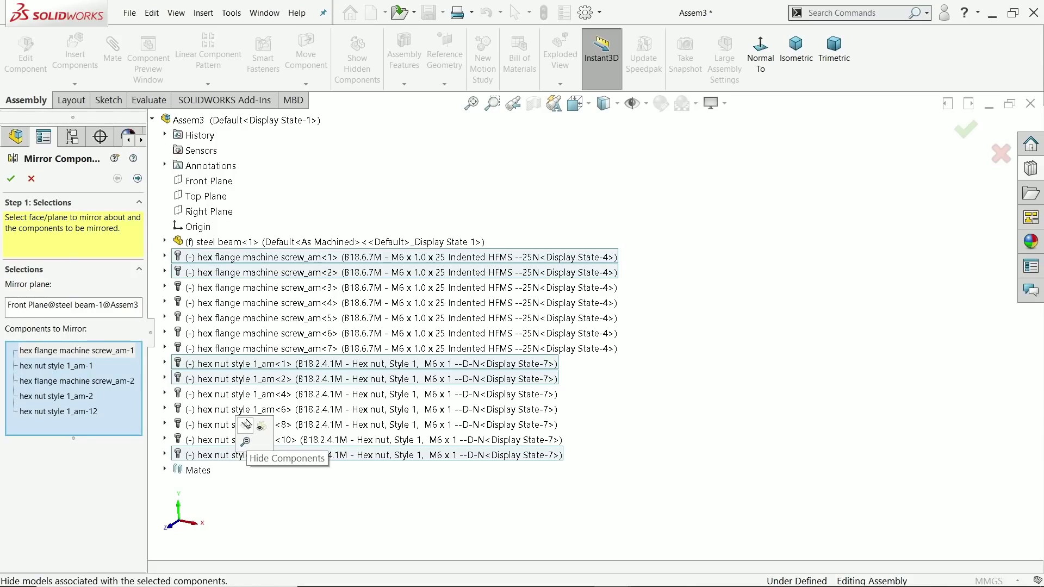
{"action": "left_click", "coordinate": [246, 288], "text": "shift"}
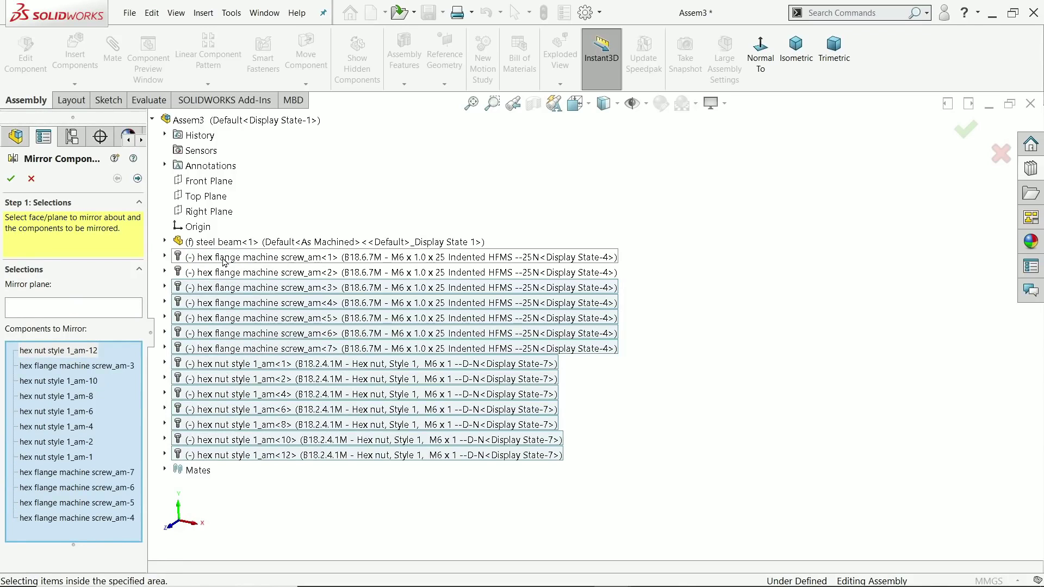
{"action": "left_click", "coordinate": [256, 262], "text": "shift"}
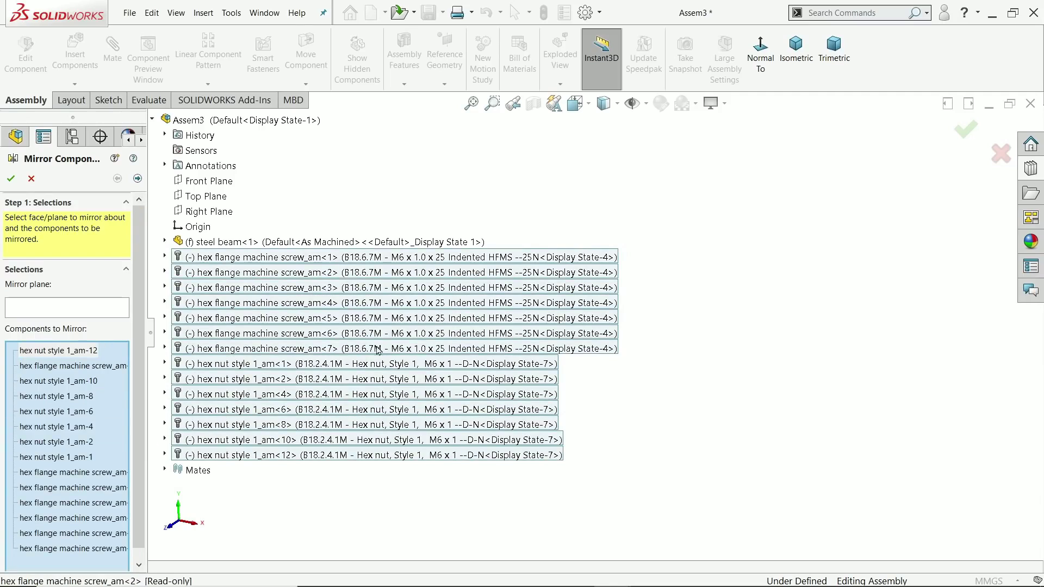
{"action": "scroll", "coordinate": [744, 238], "scroll_direction": "down", "scroll_amount": 4}
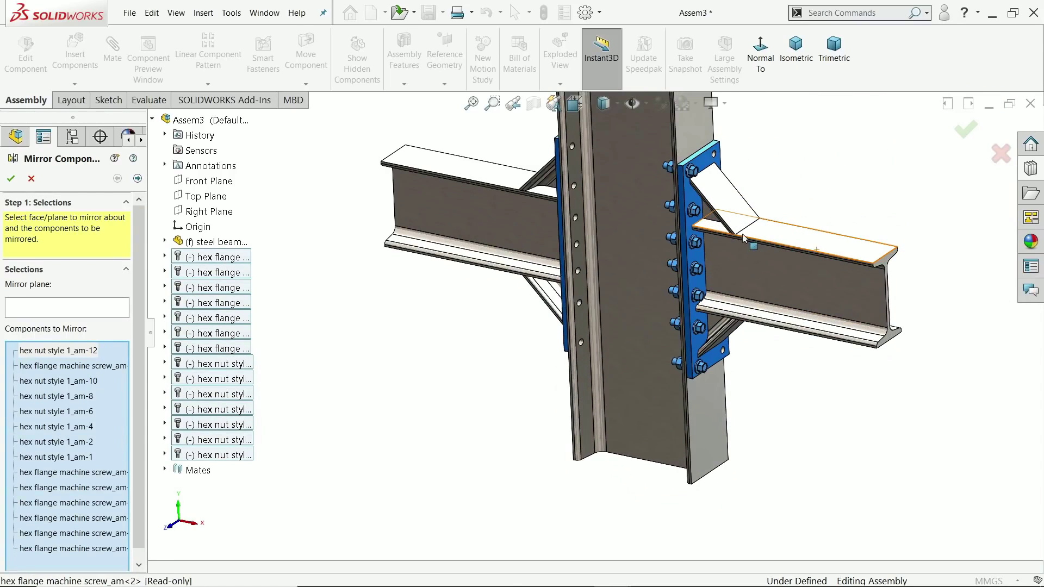
{"action": "scroll", "coordinate": [744, 238], "scroll_direction": "down", "scroll_amount": 2}
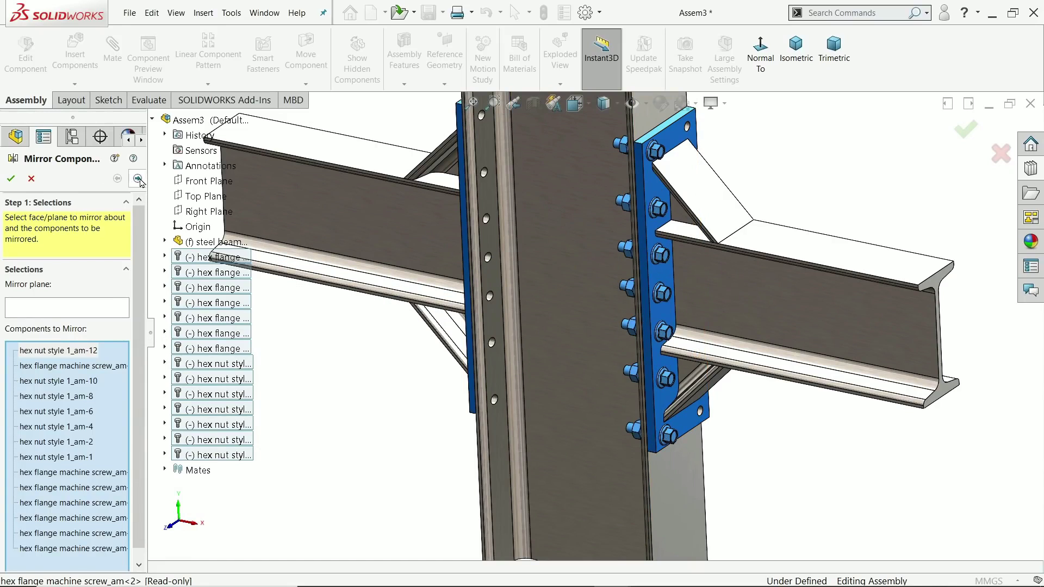
Set the steel beam's Front Plane as the mirror plane again and complete the mirror with the Center of bounding box type.
{"action": "left_click", "coordinate": [81, 313]}
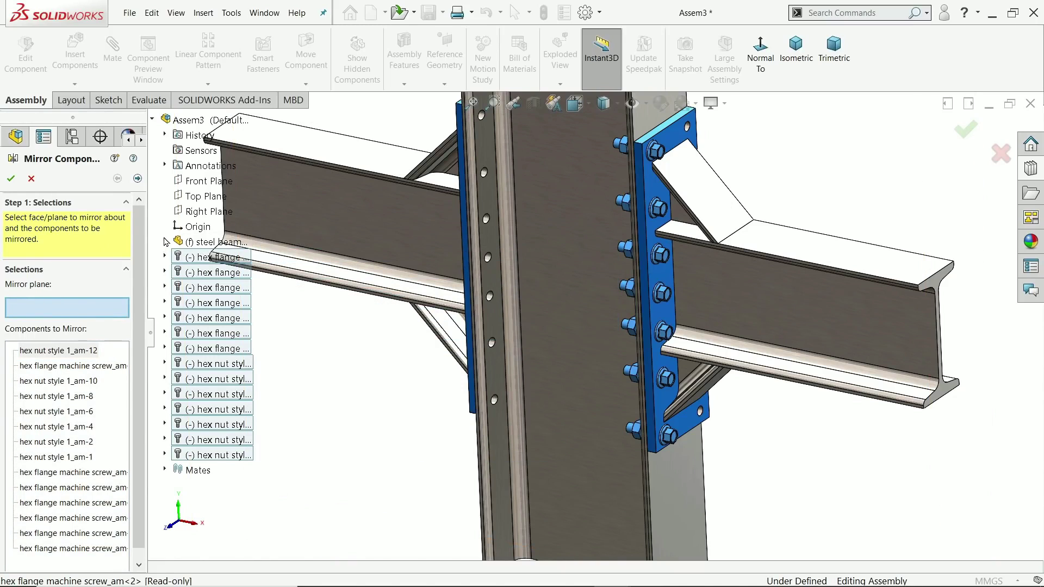
{"action": "left_click", "coordinate": [165, 241]}
{"action": "scroll", "coordinate": [302, 234], "scroll_direction": "up", "scroll_amount": 3}
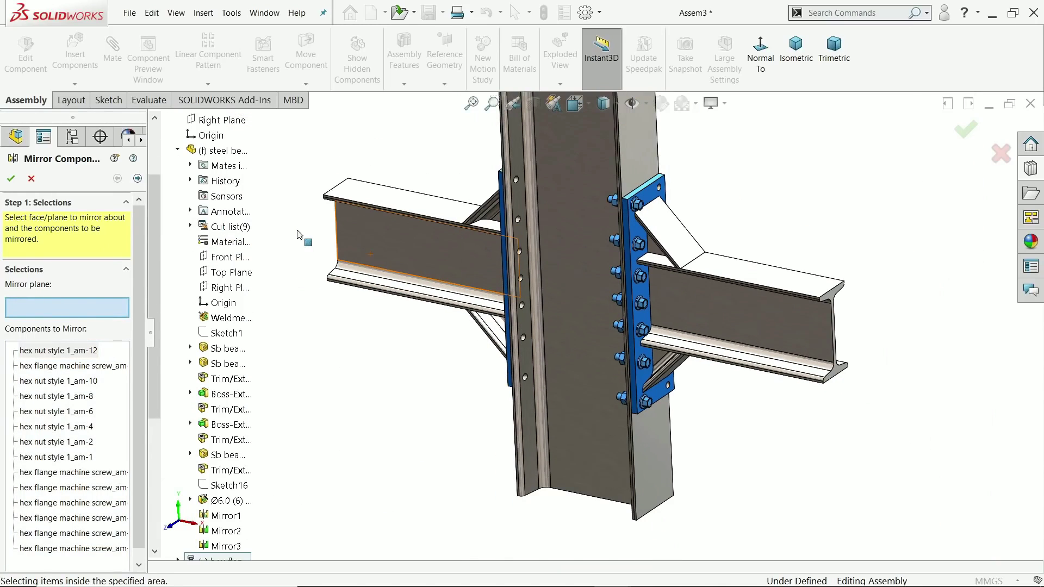
{"action": "left_click", "coordinate": [238, 259]}
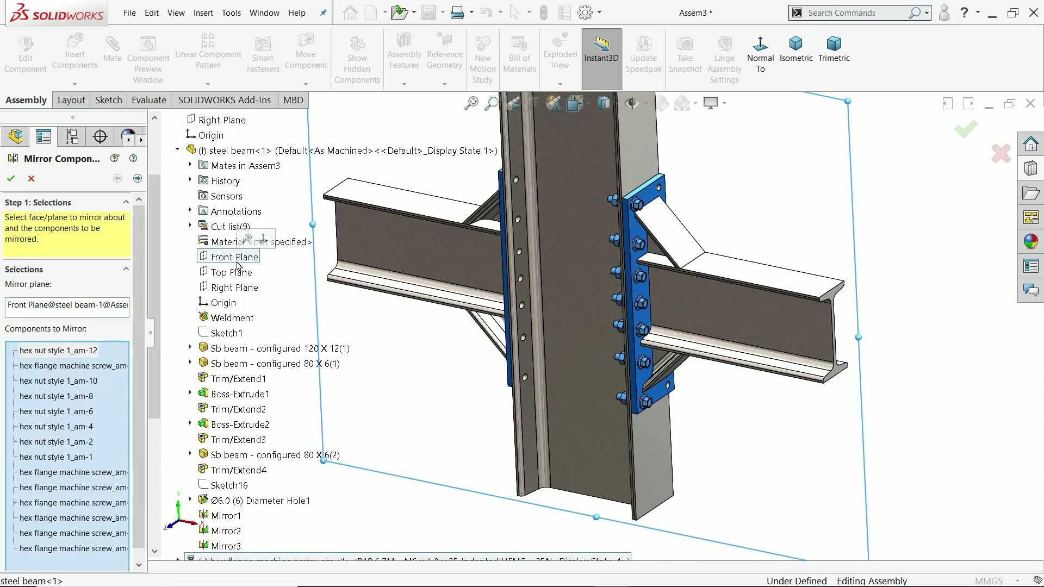
{"action": "left_click", "coordinate": [137, 180]}
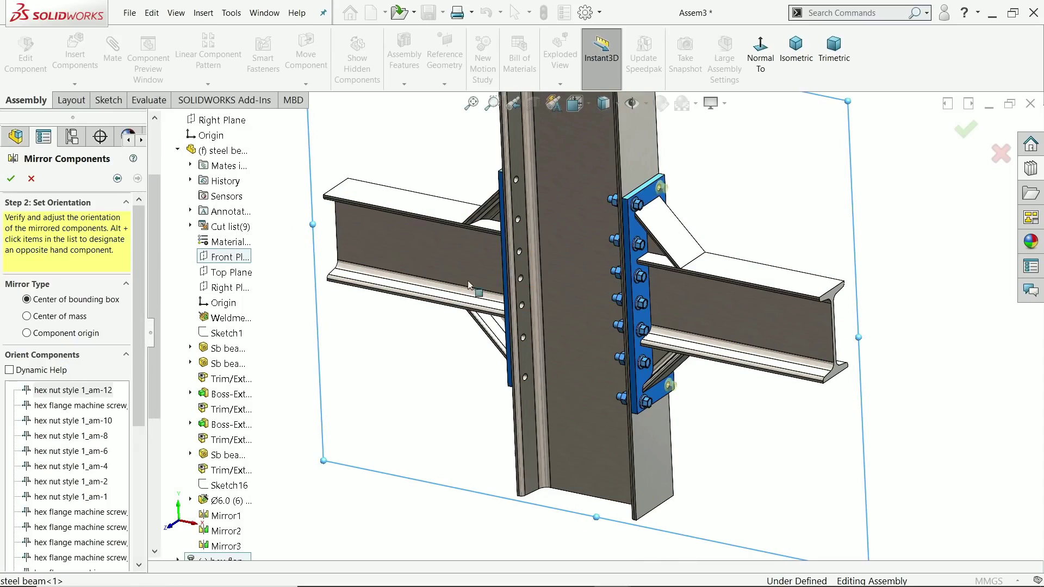
{"action": "middle_click_drag", "start_coordinate": [709, 232], "coordinate": [561, 264]}
{"action": "scroll", "coordinate": [836, 260], "scroll_direction": "down", "scroll_amount": 3}
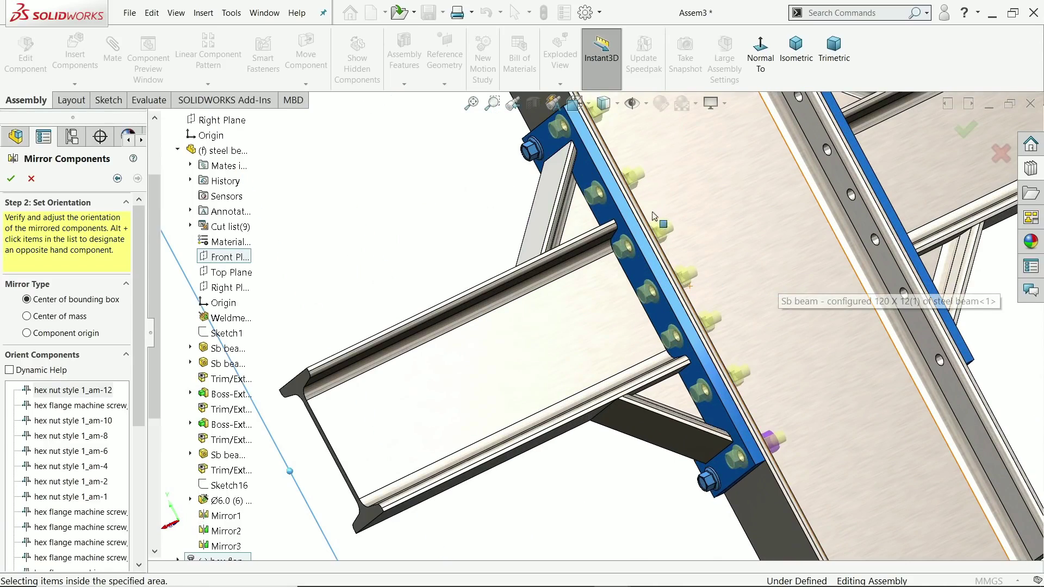
{"action": "left_click", "coordinate": [10, 178]}
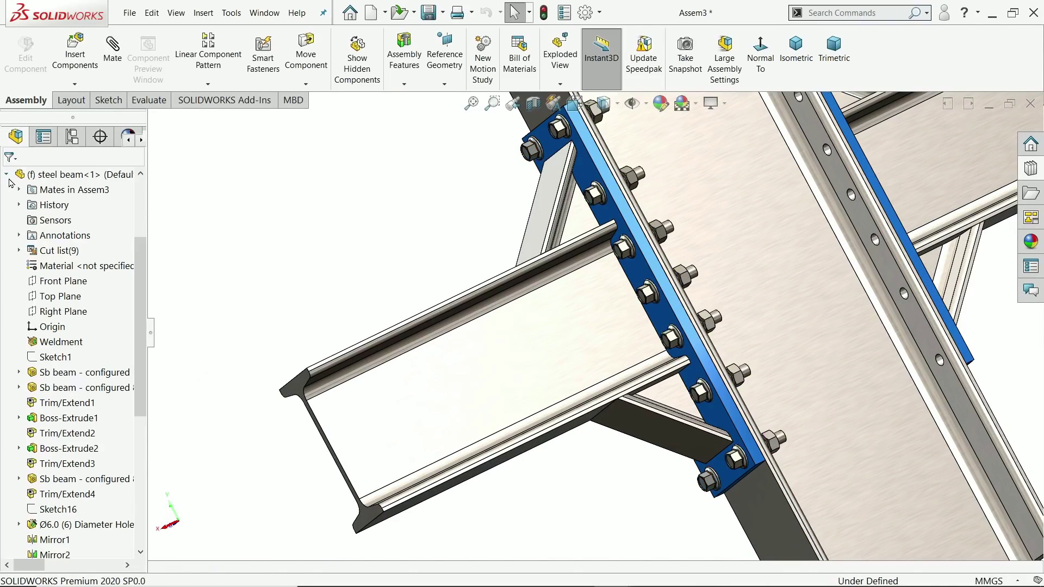
Start a second Mirror Components operation about the steel beam part's Right Plane.
{"action": "scroll", "coordinate": [714, 353], "scroll_direction": "up", "scroll_amount": 2}
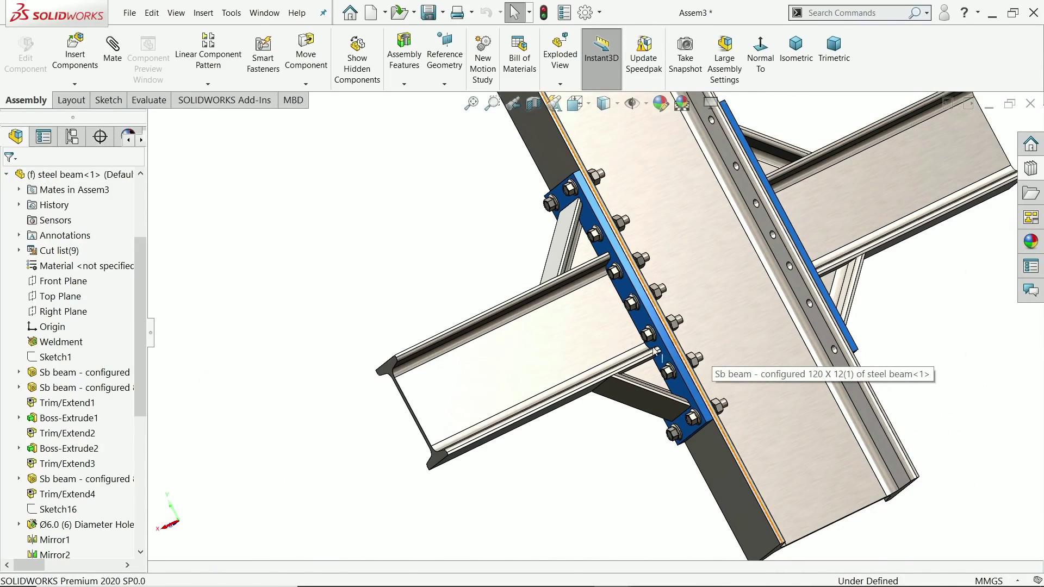
{"action": "key", "text": "ctrl+7"}
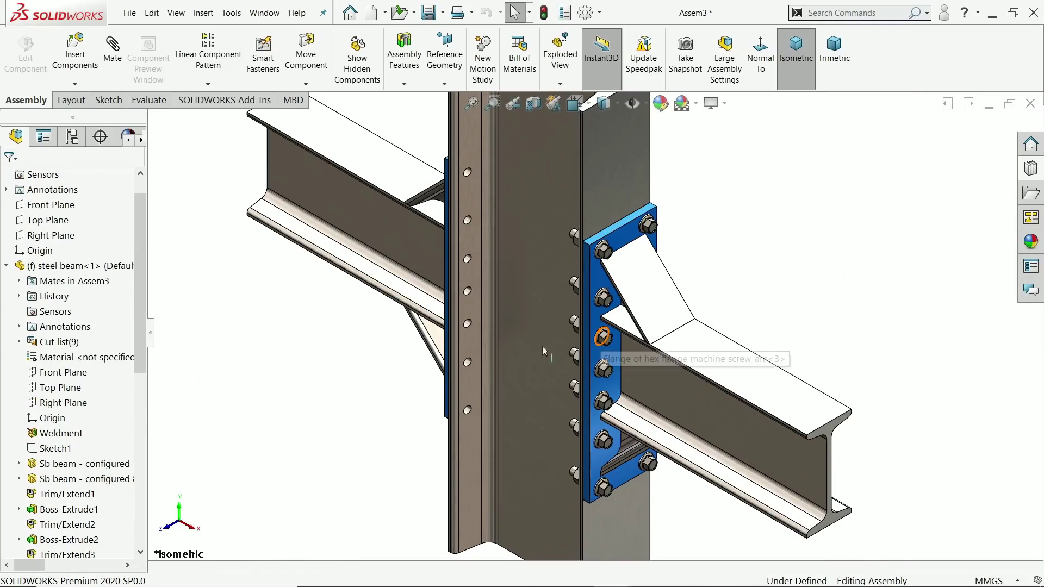
{"action": "left_click", "coordinate": [207, 83]}
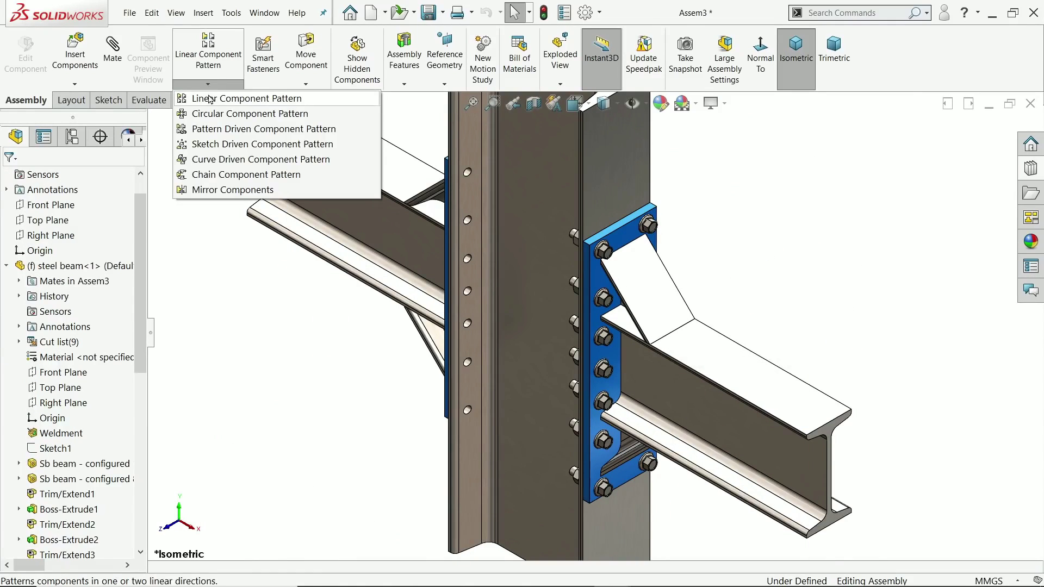
{"action": "left_click", "coordinate": [211, 191]}
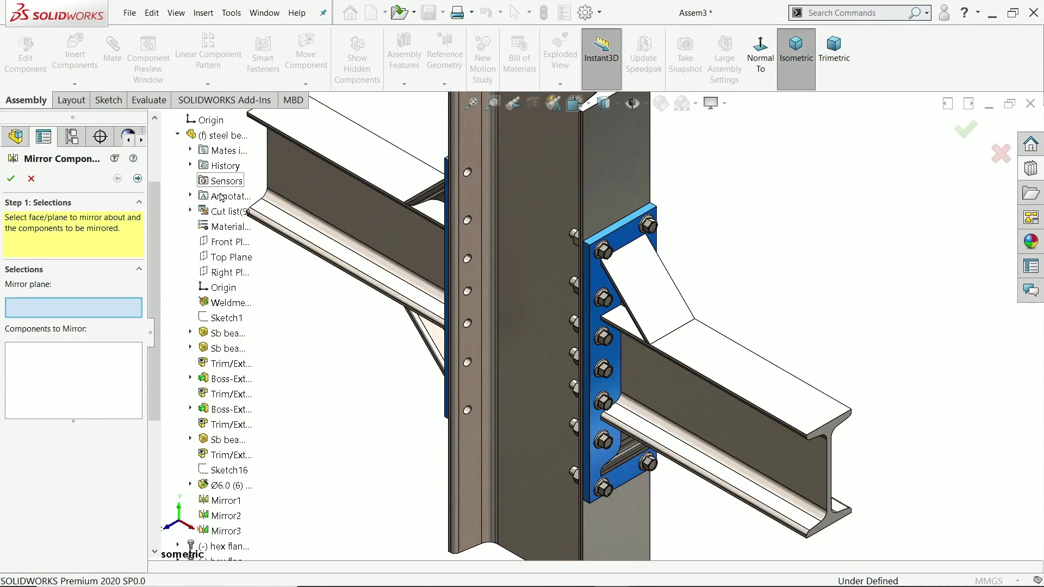
{"action": "left_click", "coordinate": [233, 272]}
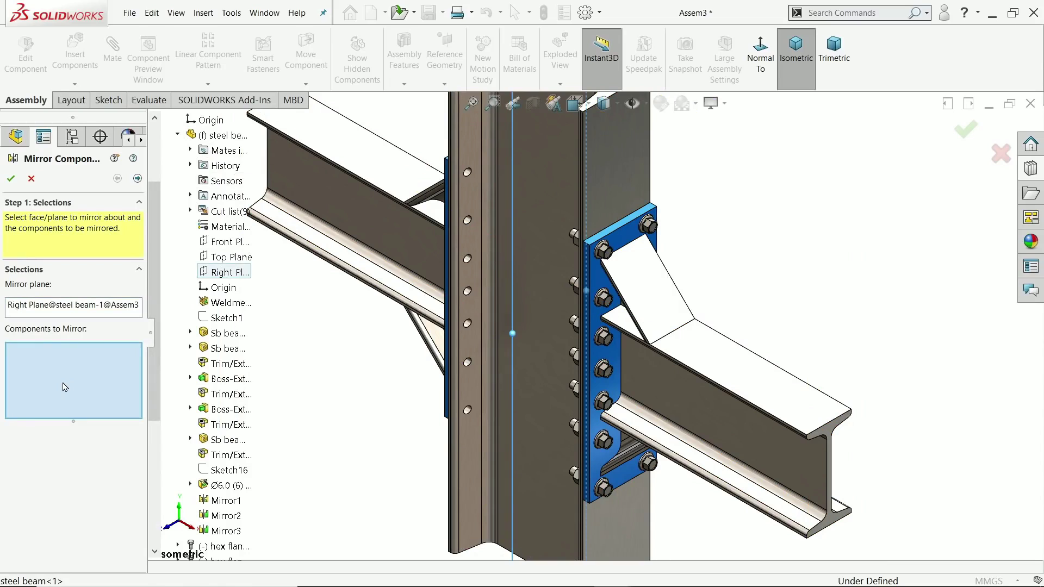
Select all seven original flange screws, the seven hex nuts and the existing MirrorComponent1 feature as components to mirror.
{"action": "scroll", "coordinate": [258, 514], "scroll_direction": "down", "scroll_amount": 4}
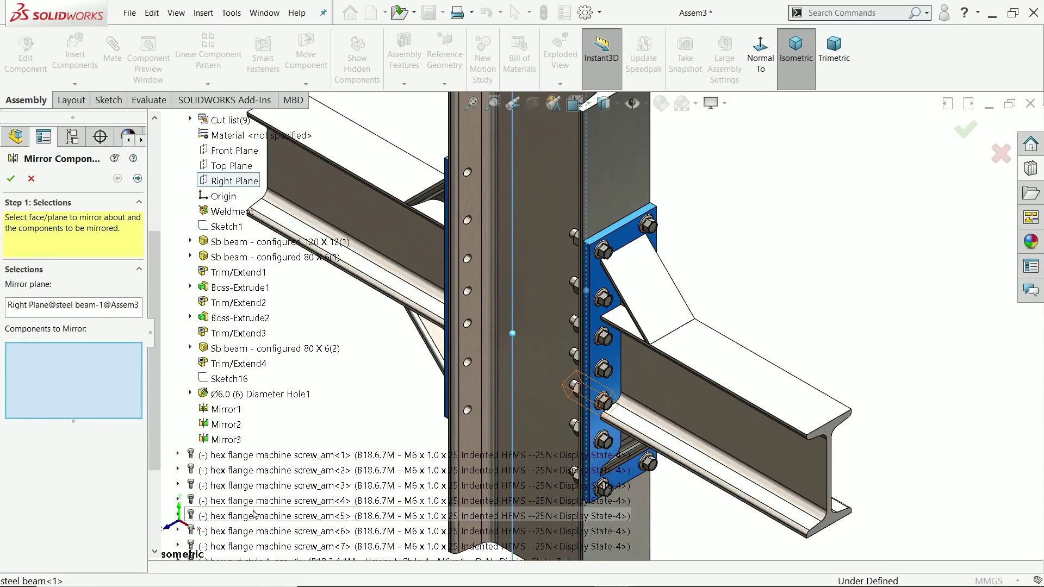
{"action": "key", "text": "f"}
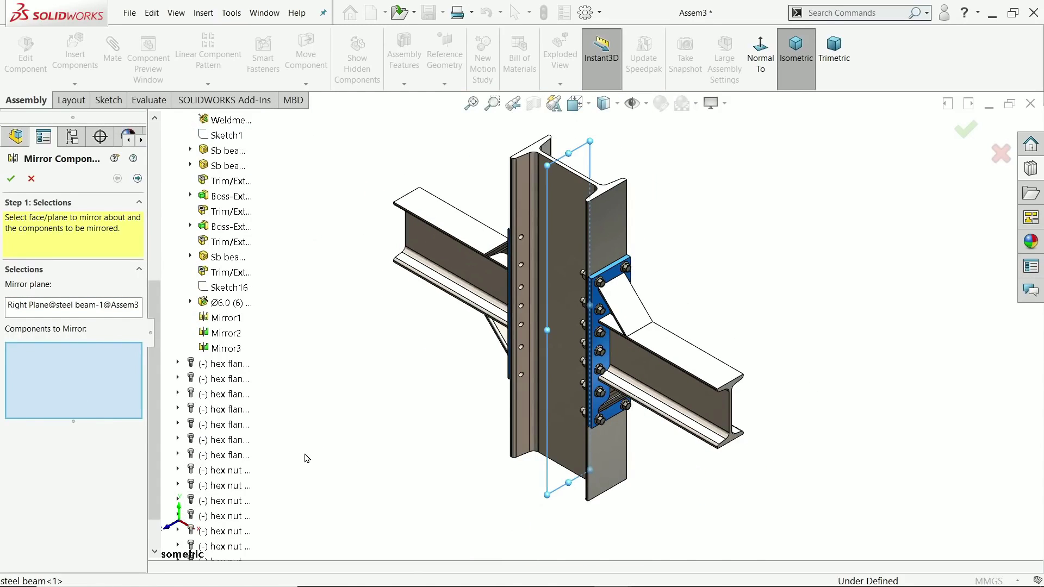
{"action": "left_click", "coordinate": [228, 363]}
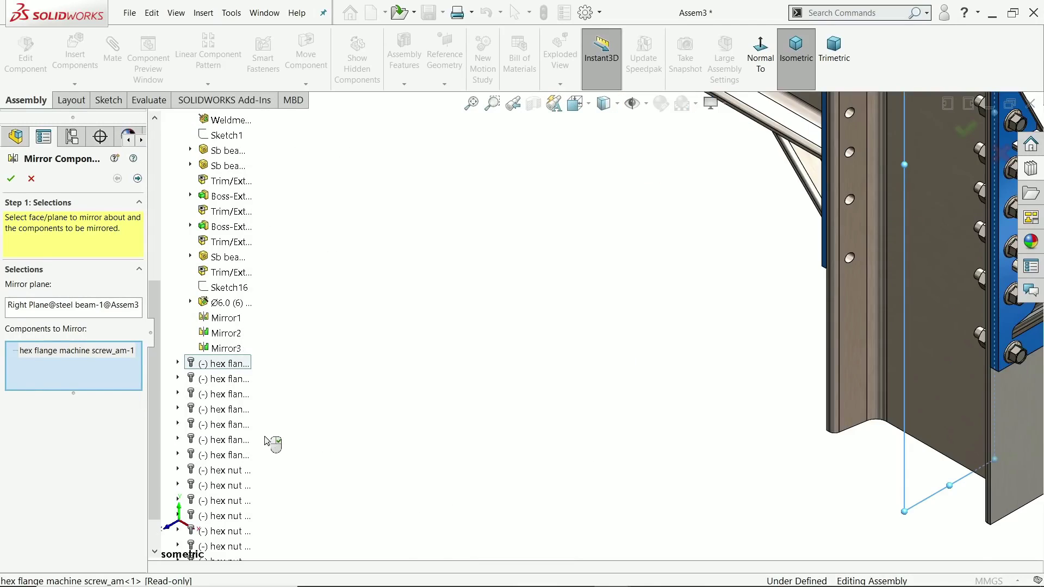
{"action": "scroll", "coordinate": [212, 537], "scroll_direction": "down", "scroll_amount": 1}
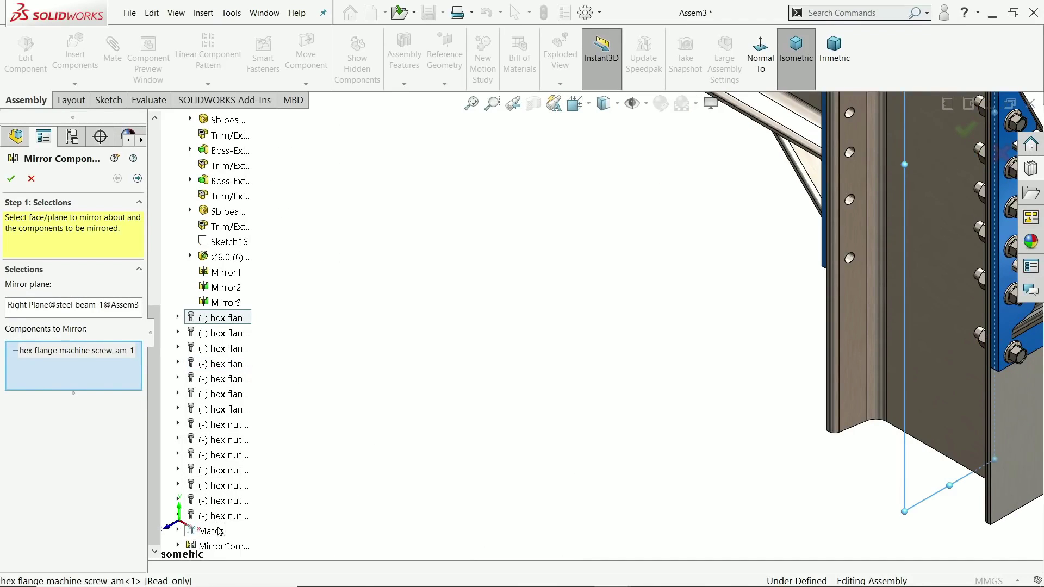
{"action": "left_click", "coordinate": [254, 518], "text": "shift"}
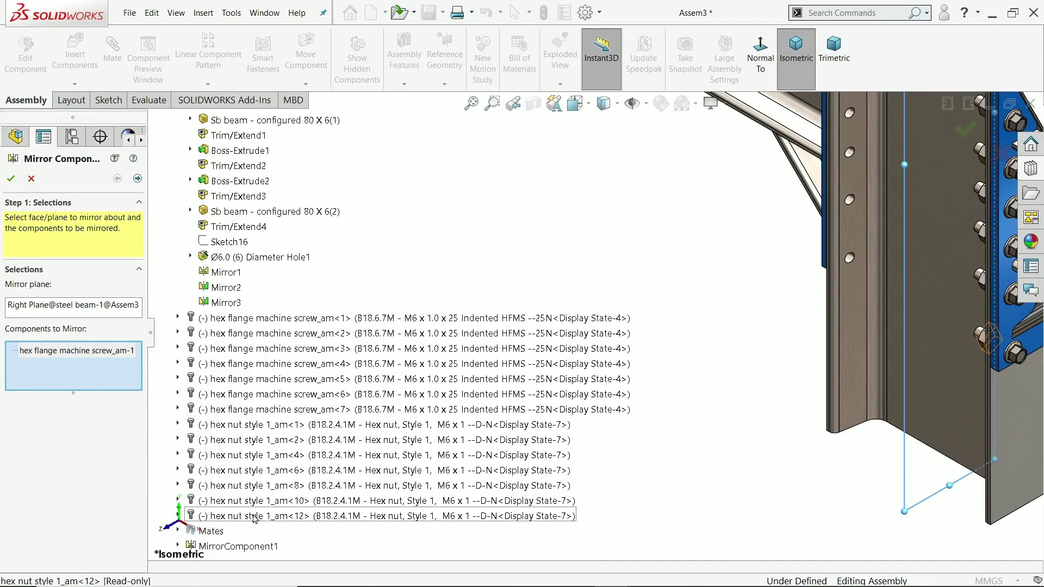
{"action": "scroll", "coordinate": [697, 403], "scroll_direction": "up", "scroll_amount": 3}
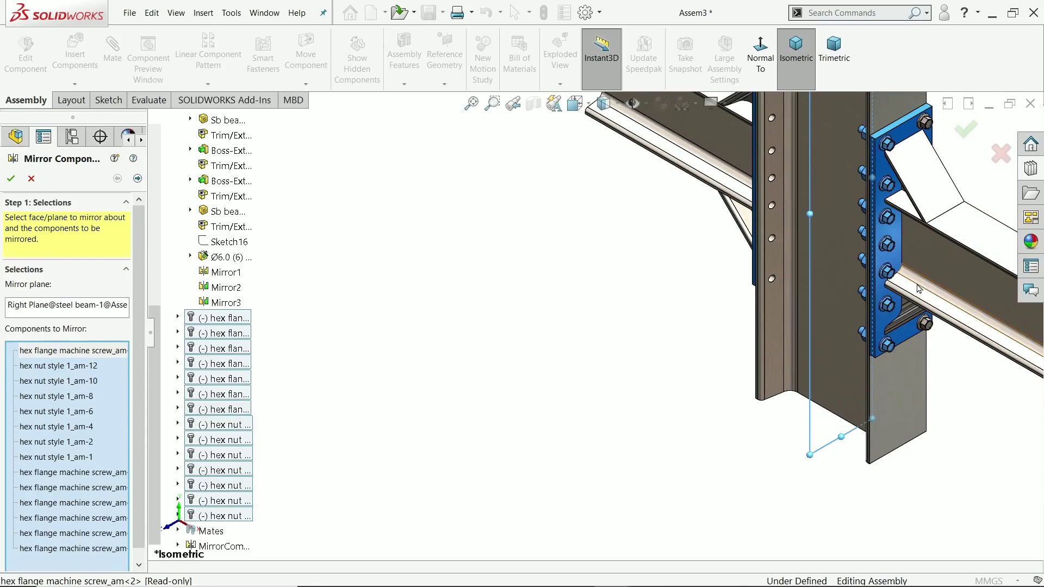
{"action": "left_click", "coordinate": [216, 548]}
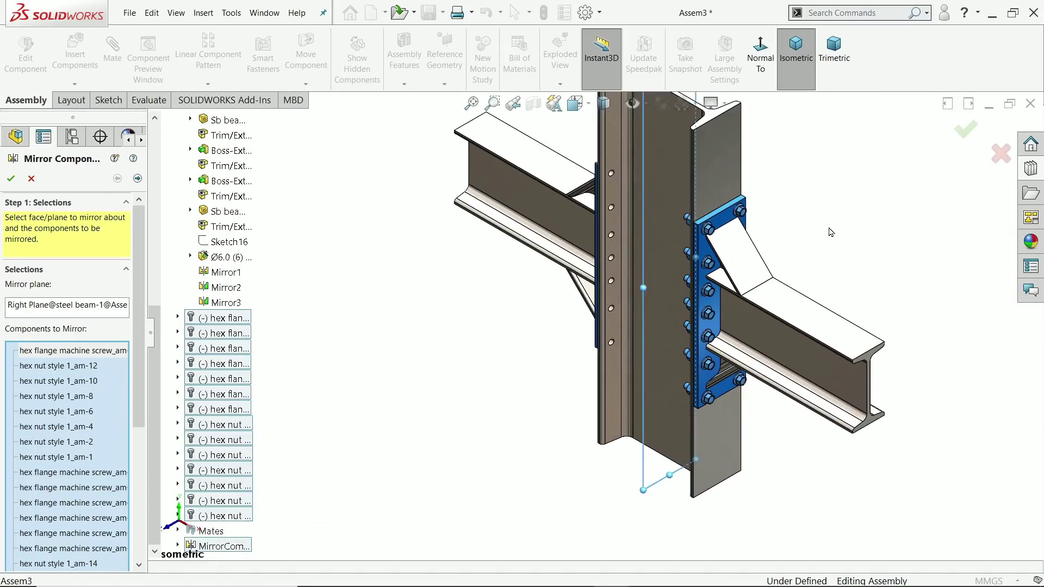
Complete the mirror of the selected fasteners about the steel beam's Right Plane using the Center of bounding box mirror type.
{"action": "middle_click_drag", "start_coordinate": [719, 461], "coordinate": [823, 229]}
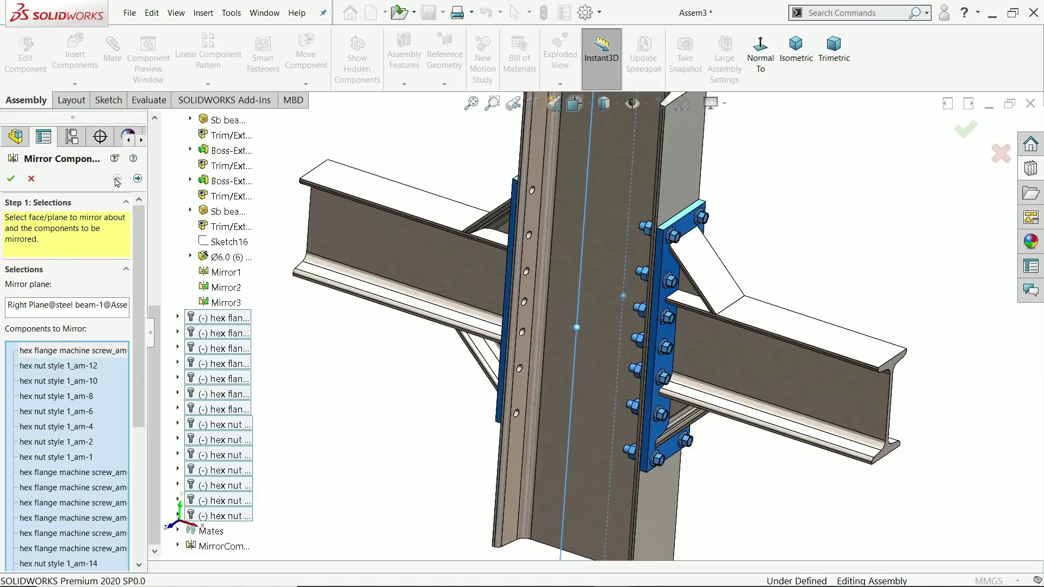
{"action": "left_click", "coordinate": [137, 179]}
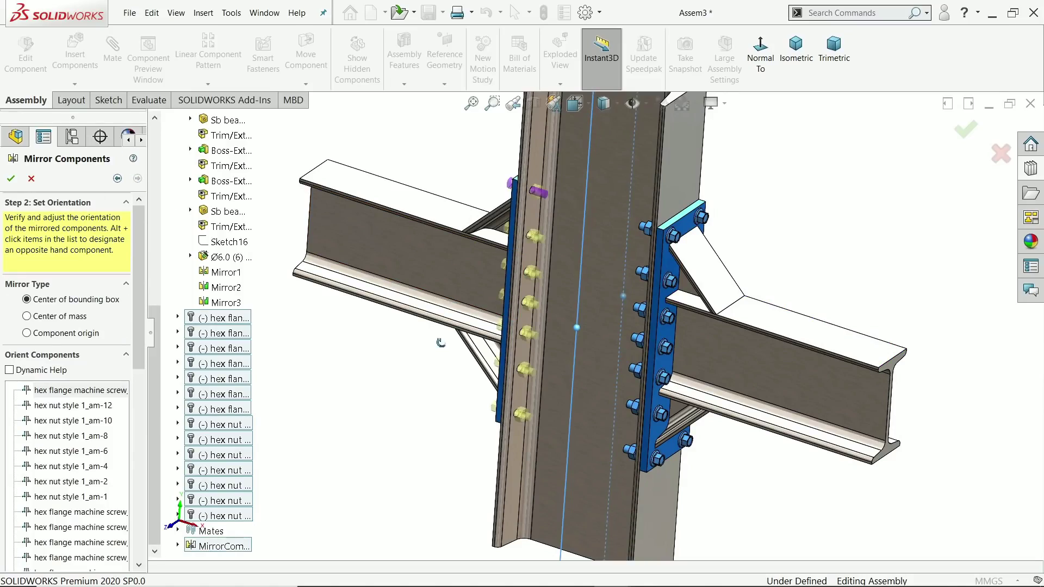
{"action": "middle_click_drag", "start_coordinate": [441, 343], "coordinate": [482, 368]}
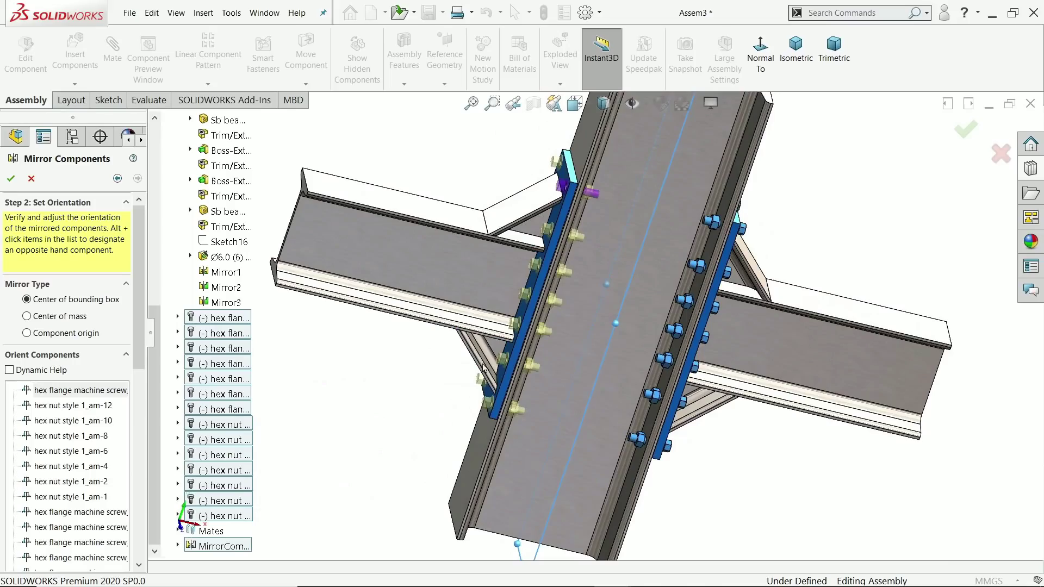
{"action": "left_click", "coordinate": [12, 173]}
{"action": "middle_click_drag", "start_coordinate": [598, 326], "coordinate": [484, 264]}
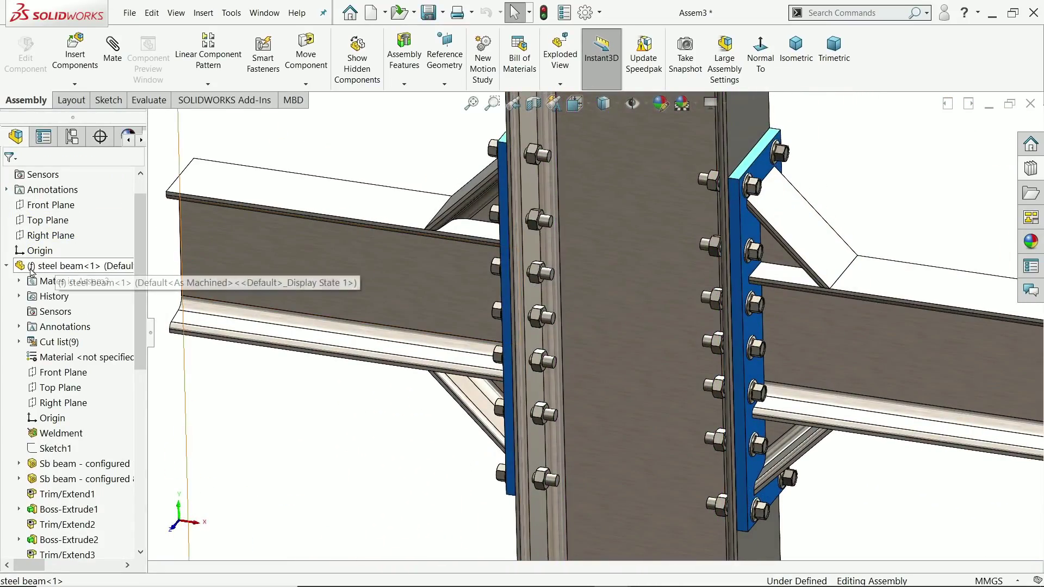
{"action": "left_click", "coordinate": [6, 265]}
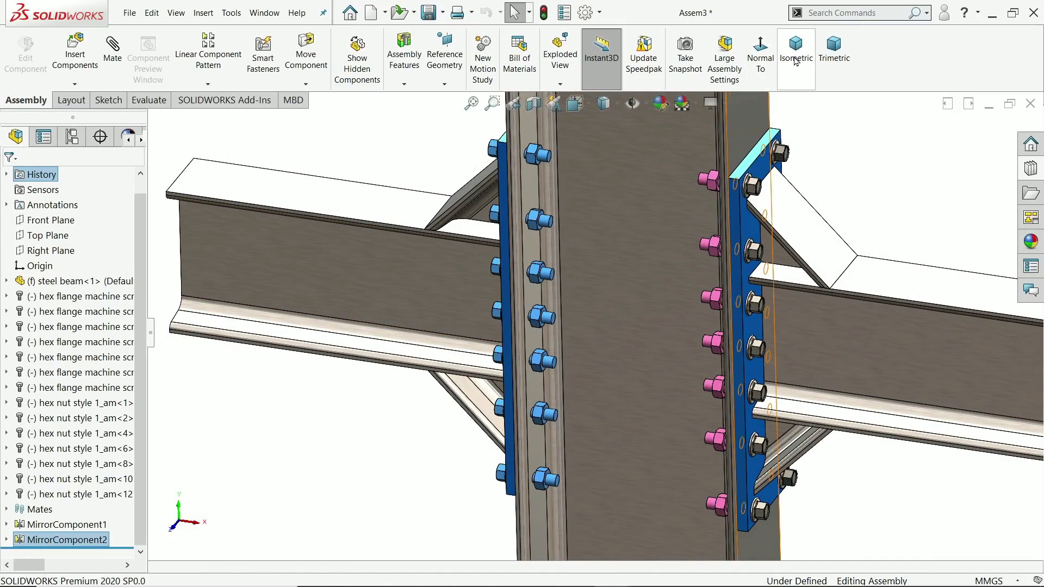
Show the assembly in trimetric view and examine the screws and nuts on both connection plates from several angles.
{"action": "left_click", "coordinate": [834, 52]}
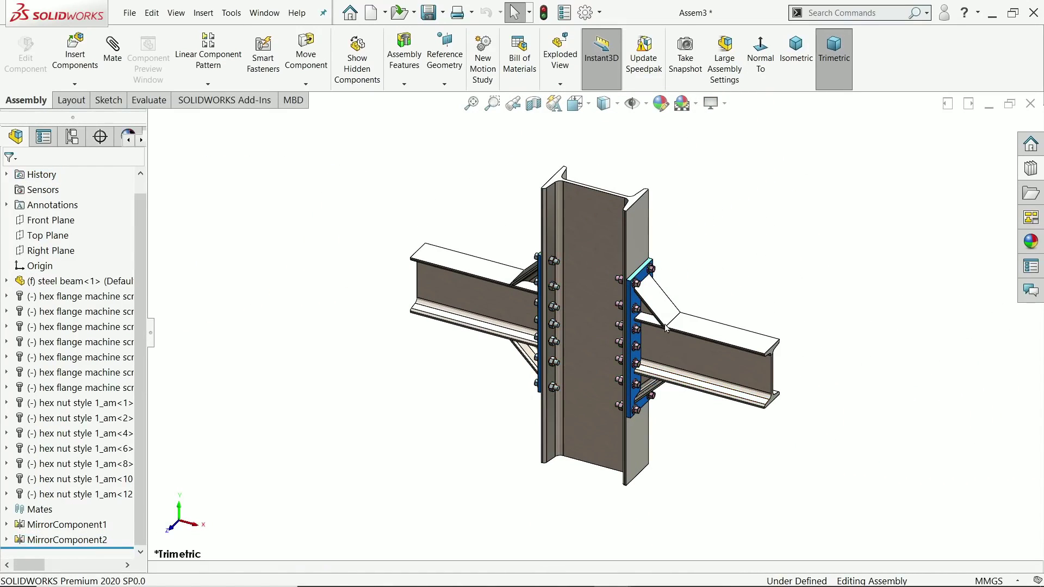
{"action": "scroll", "coordinate": [606, 329], "scroll_direction": "down", "scroll_amount": 2}
{"action": "middle_click_drag", "start_coordinate": [732, 260], "coordinate": [729, 227]}
{"action": "scroll", "coordinate": [614, 348], "scroll_direction": "up", "scroll_amount": 2}
{"action": "scroll", "coordinate": [613, 347], "scroll_direction": "down", "scroll_amount": 2}
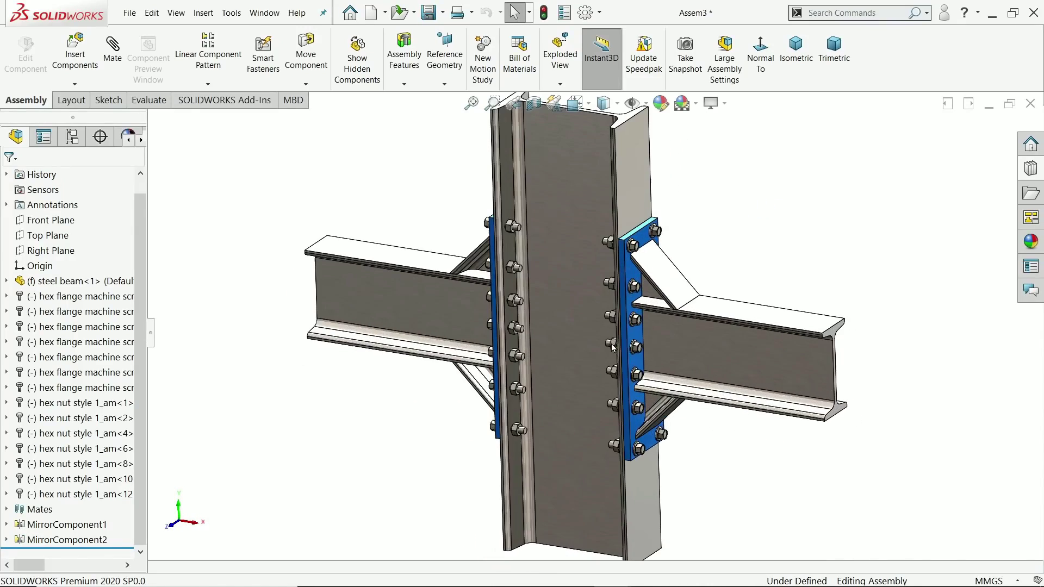
{"action": "middle_click_drag", "start_coordinate": [598, 350], "coordinate": [571, 310]}
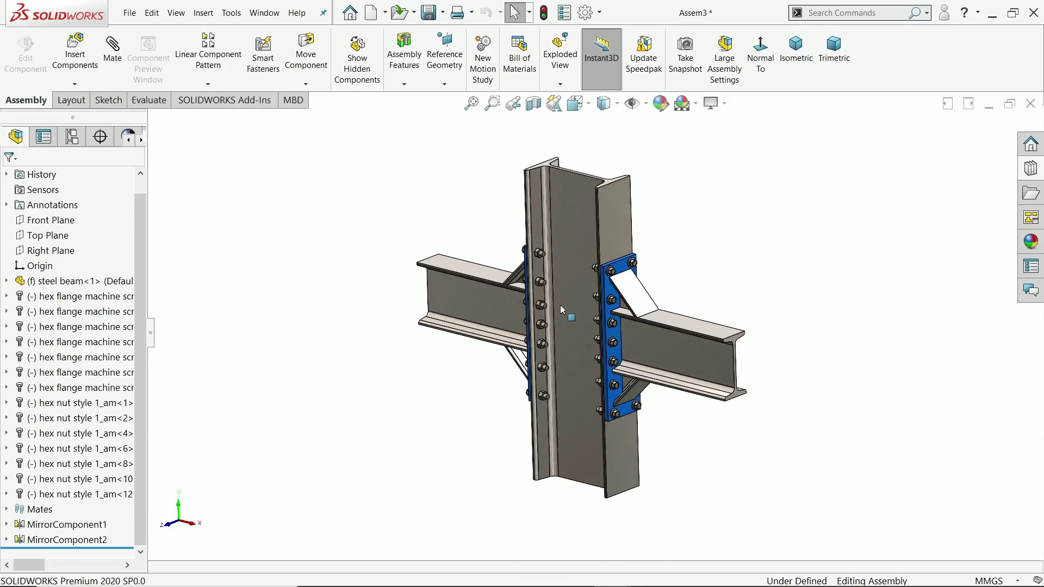